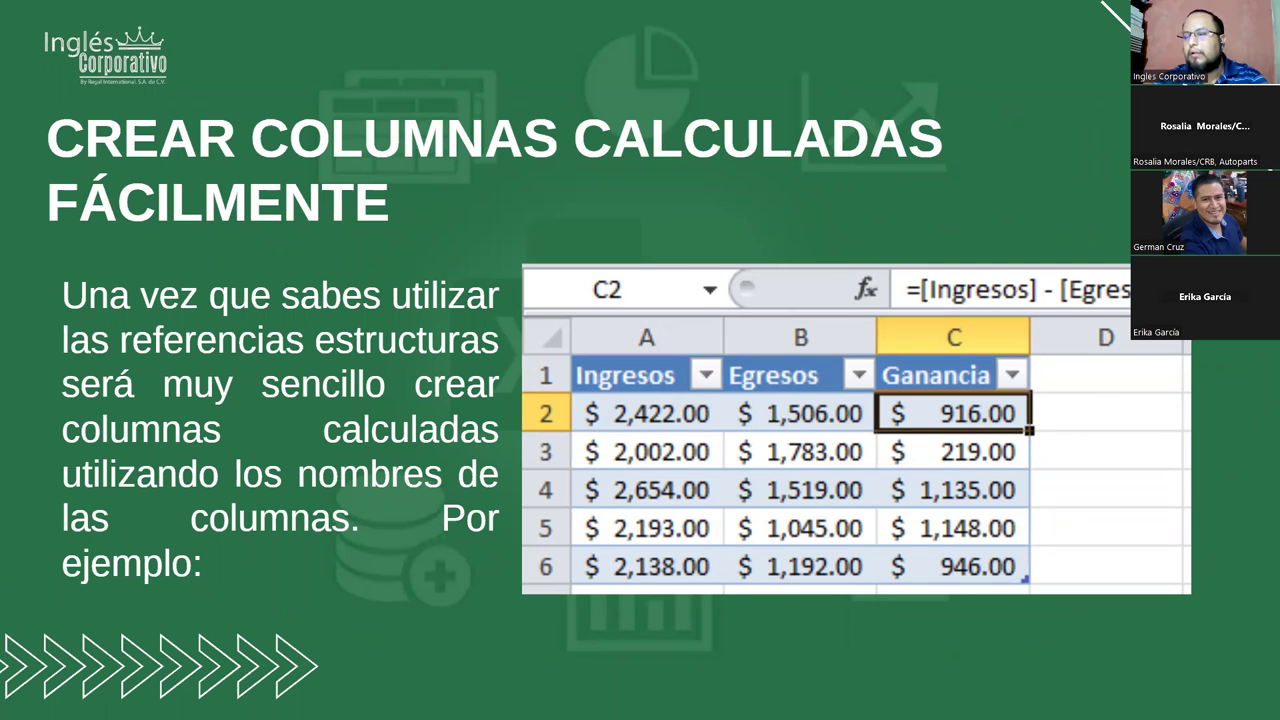
Step: Switch to the Excel workbook and clear the Ganancia values in cells C2 to C6 on sheet Hoja2
key(alt+Tab)
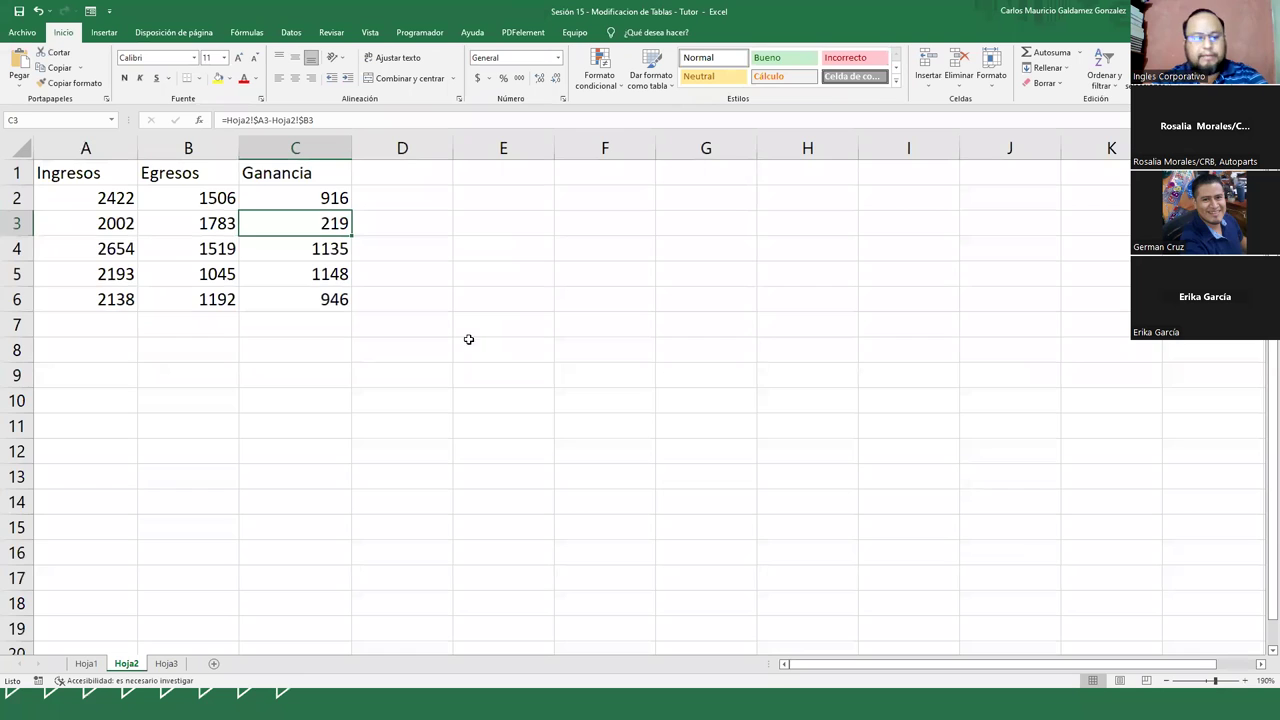
ctrl+scroll(440, 371, up, 2)
ctrl+scroll(440, 371, up, 2)
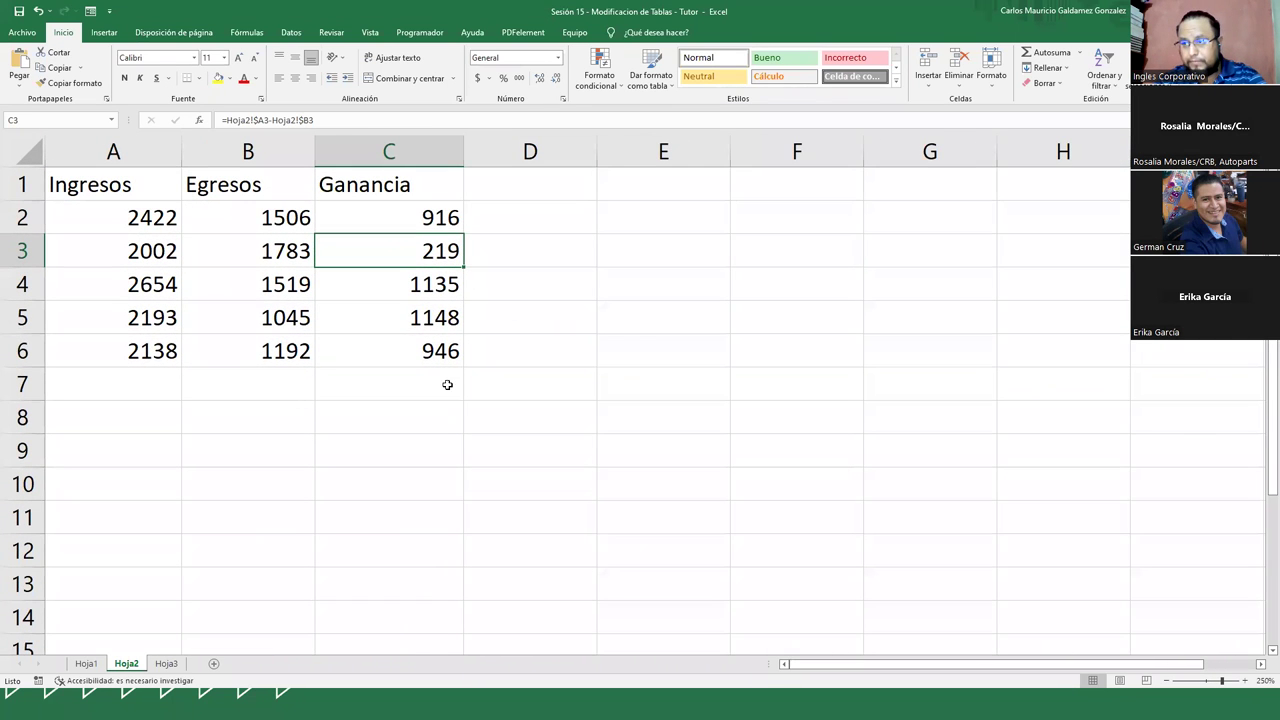
click(414, 358)
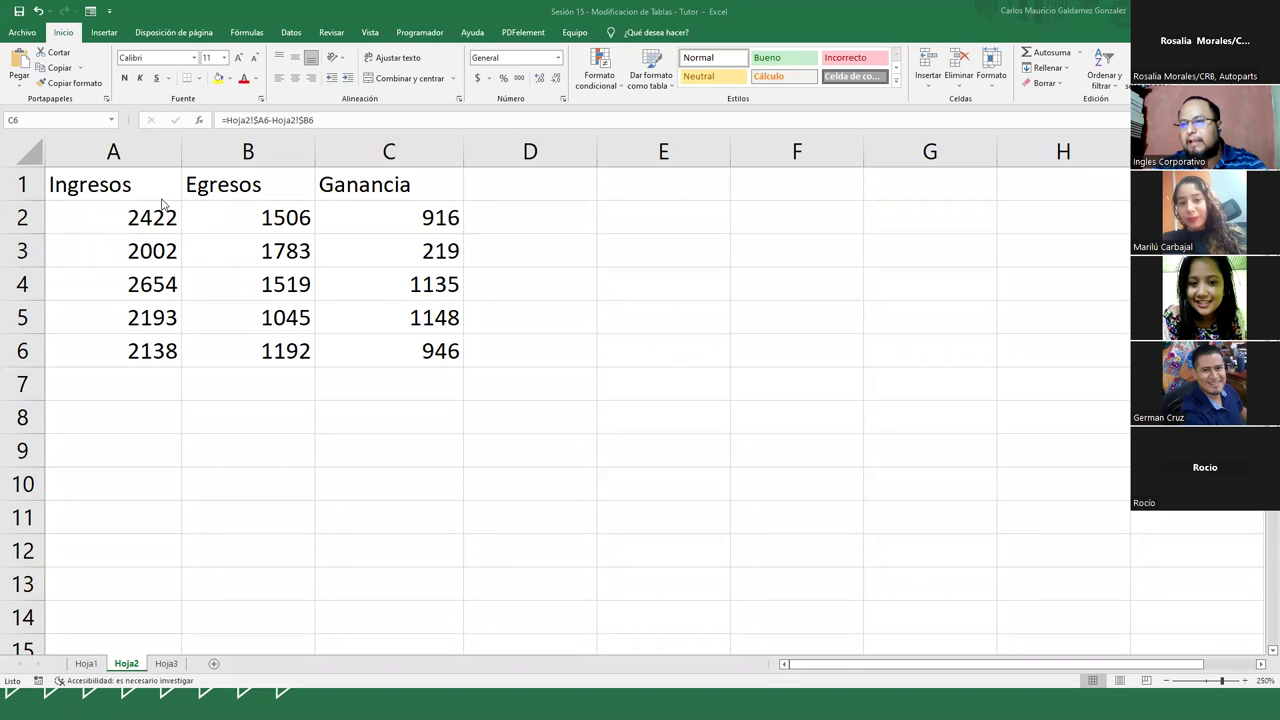
drag(406, 218, 407, 343)
key(Delete)
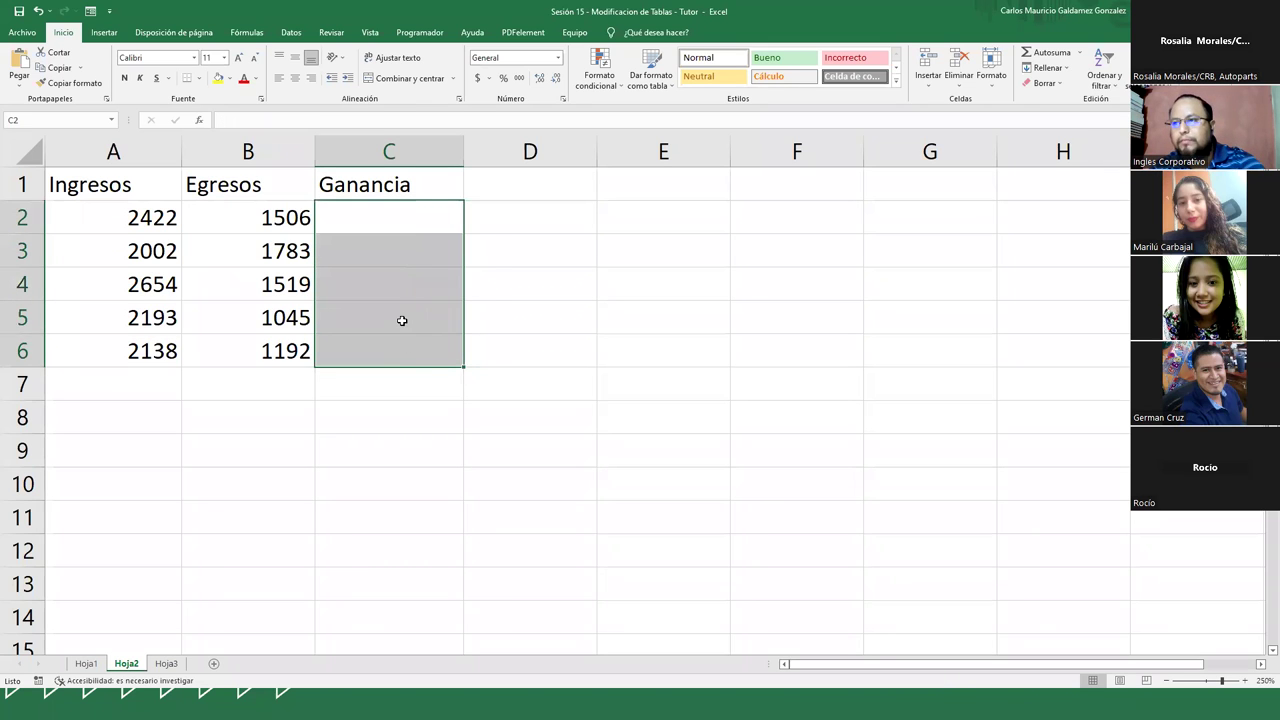
Step: Delete the Ganancia header from cell C1
click(403, 320)
drag(100, 188, 380, 354)
click(207, 247)
drag(91, 188, 255, 348)
click(375, 188)
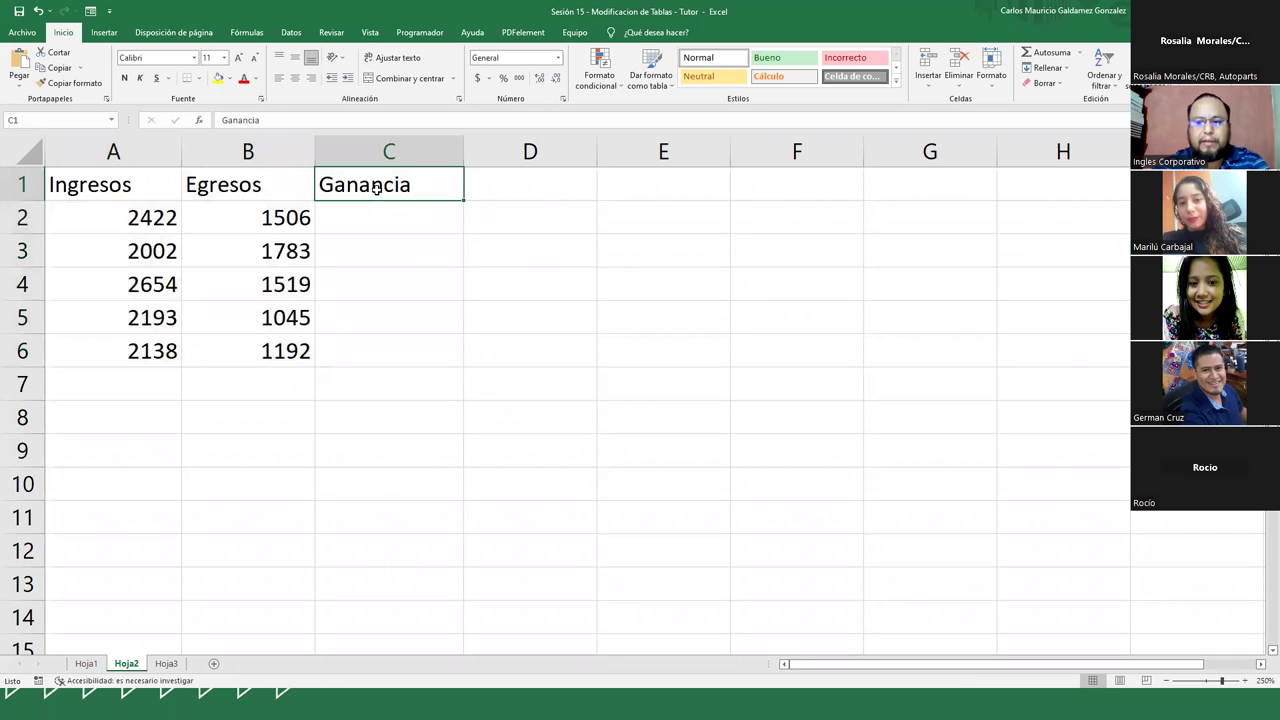
key(Delete)
Step: Apply the accounting dollar format to the Ingresos and Egresos amounts in A2:B6
click(324, 284)
drag(68, 220, 229, 349)
click(476, 79)
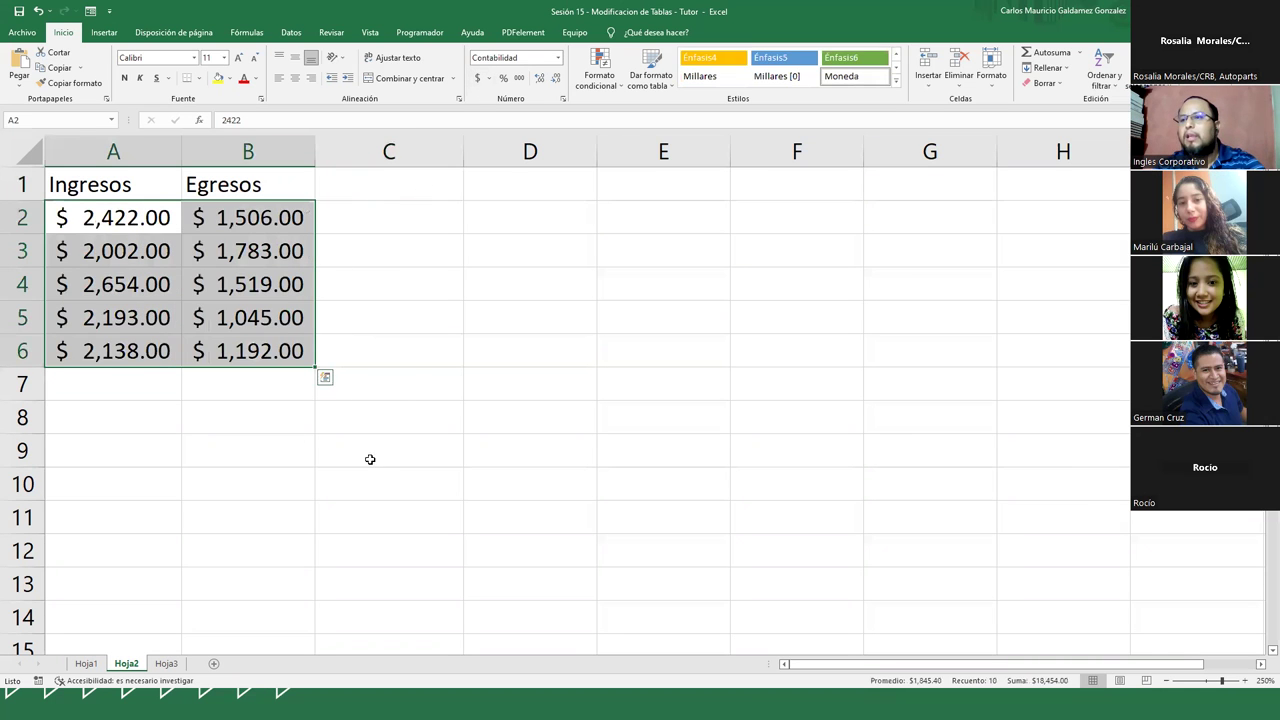
scroll(377, 481, up, 2)
click(276, 380)
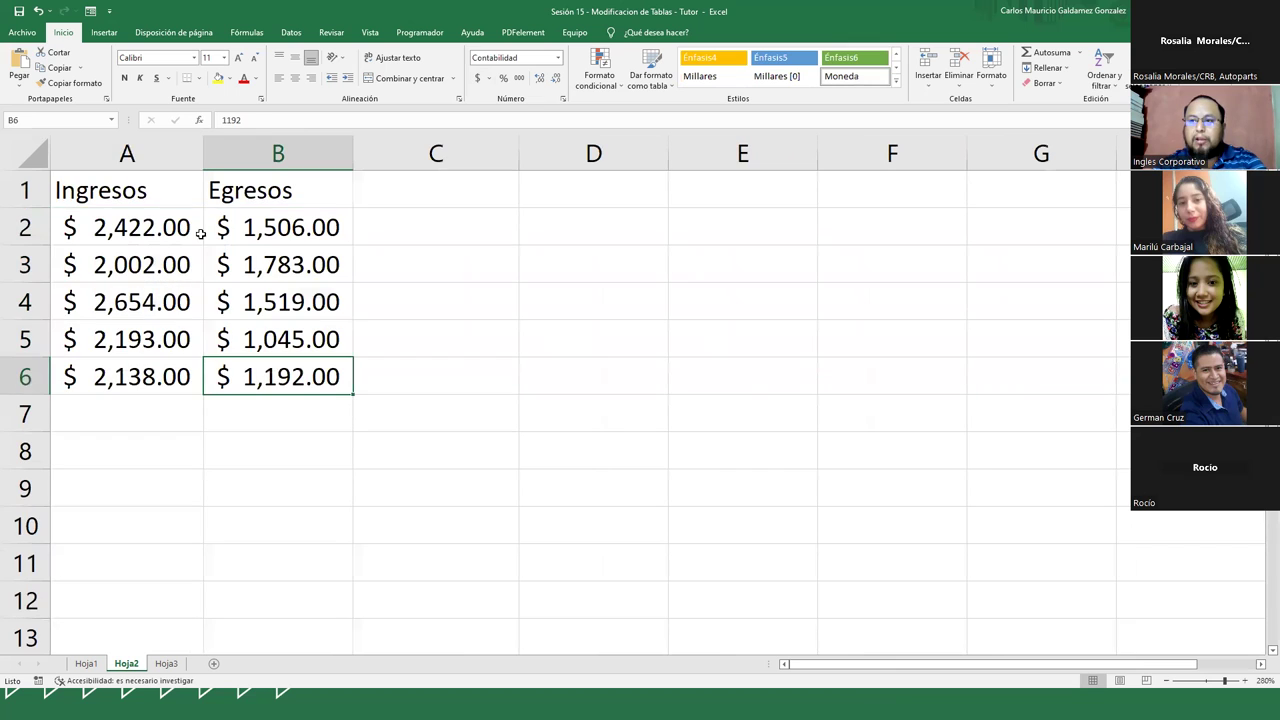
Step: Convert the Ingresos and Egresos data in A1:B6 into a table with headers
drag(126, 198, 246, 196)
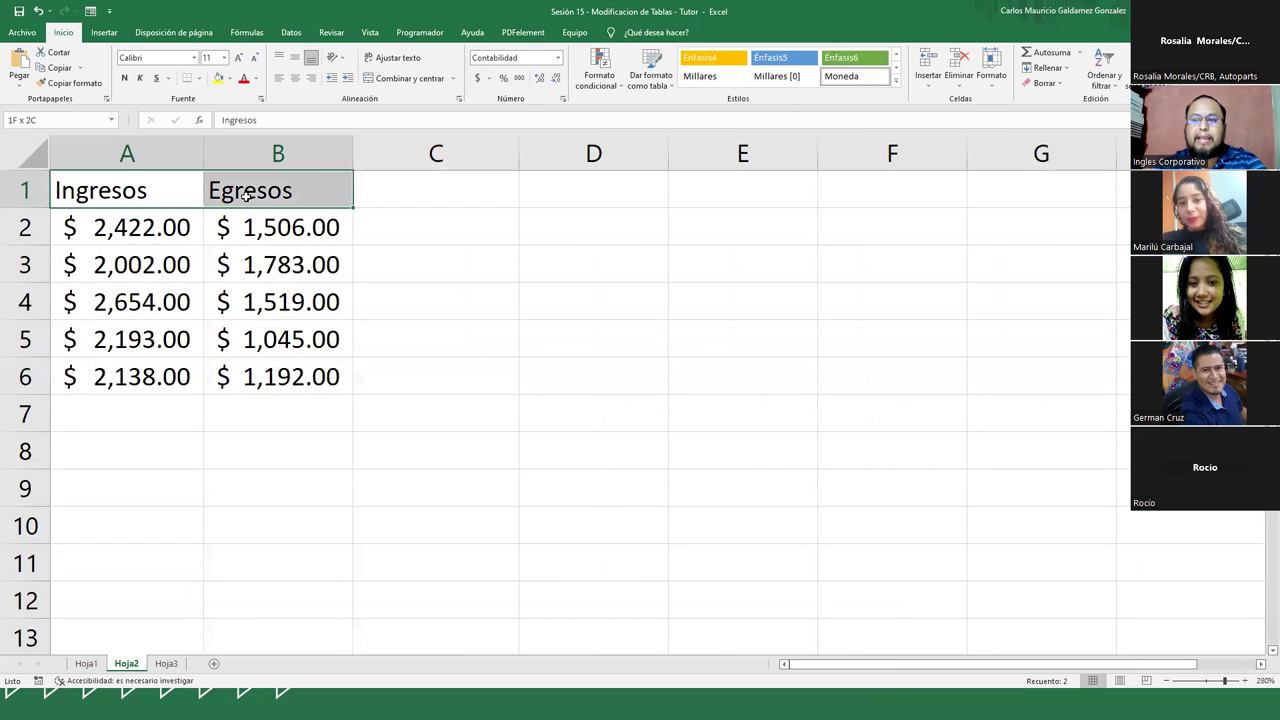
click(401, 198)
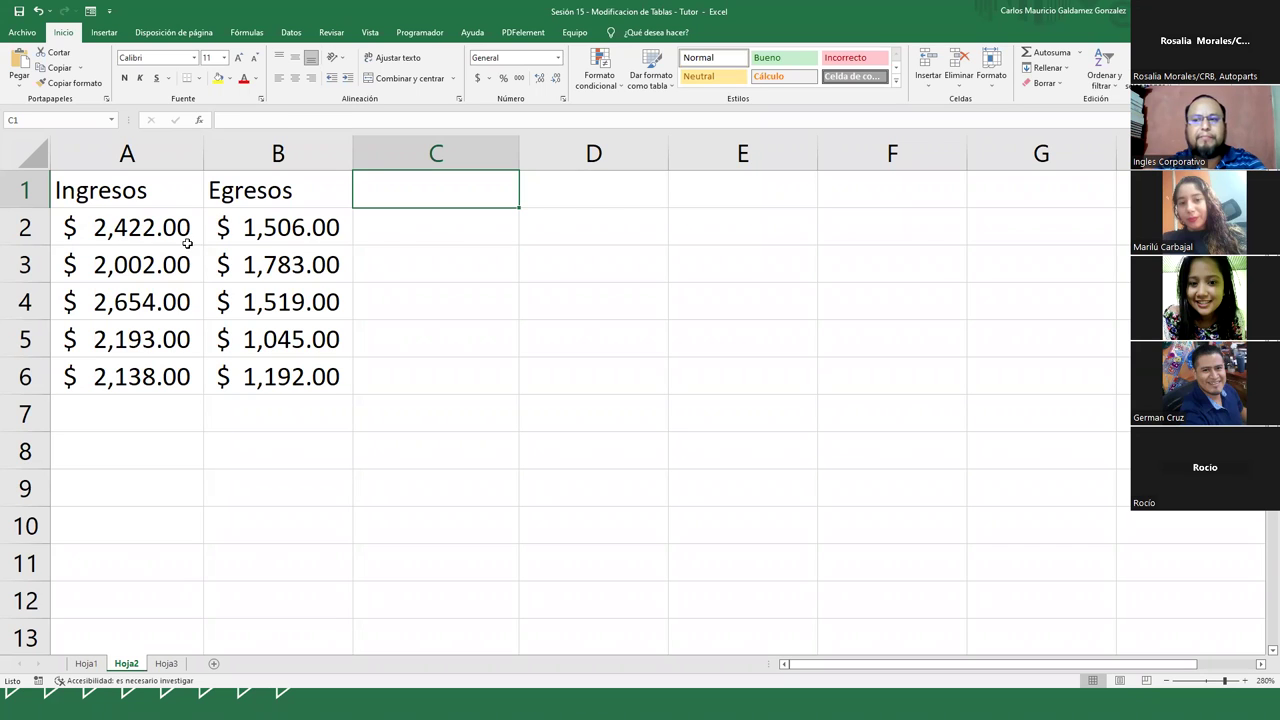
drag(127, 196, 248, 365)
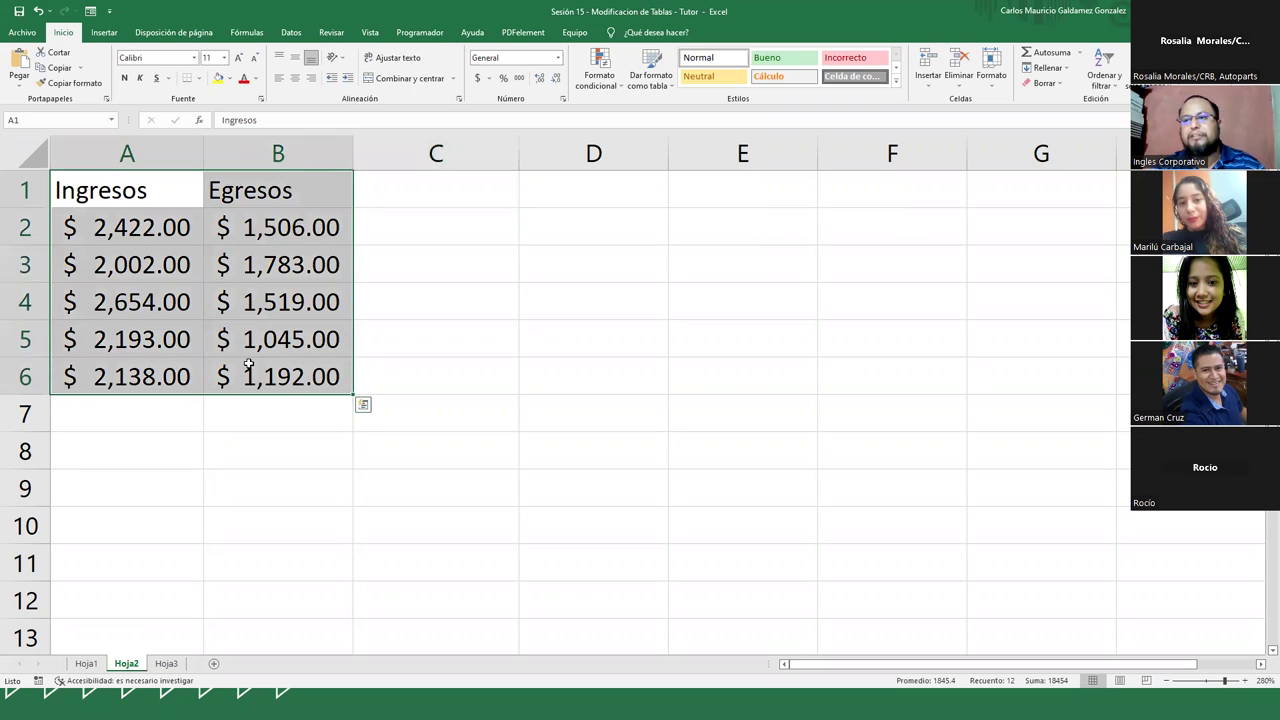
click(148, 270)
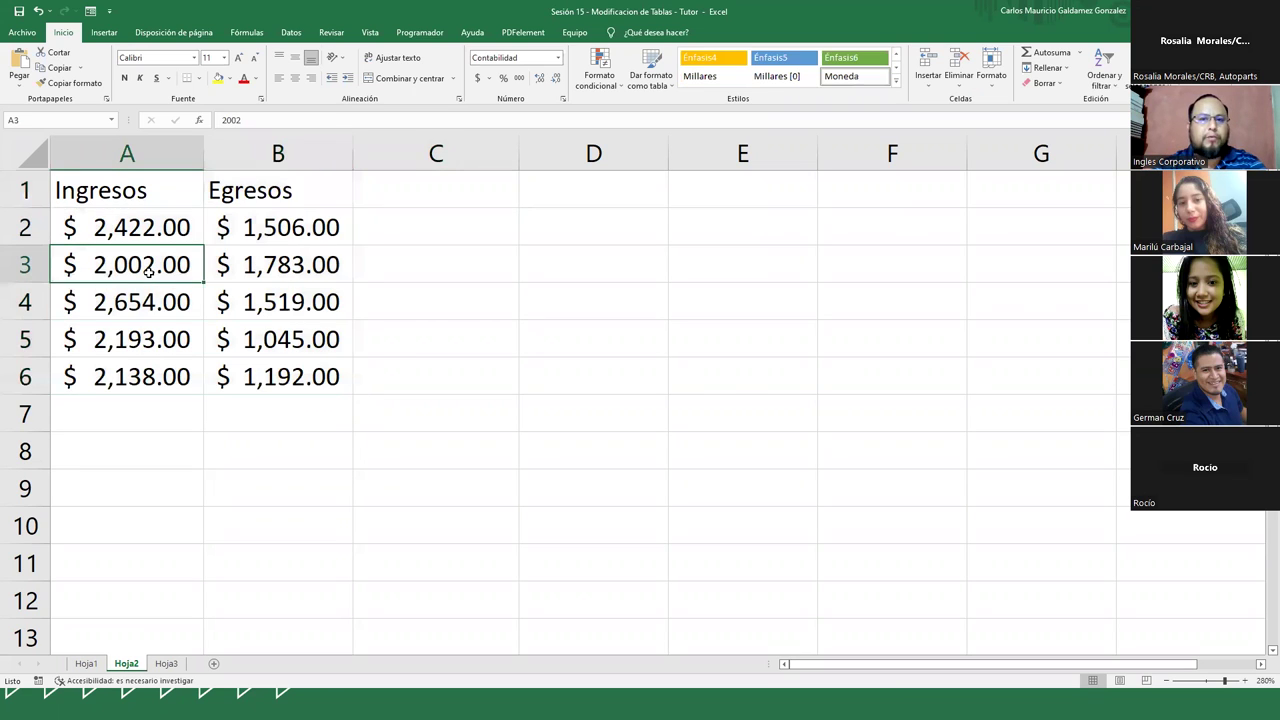
click(103, 35)
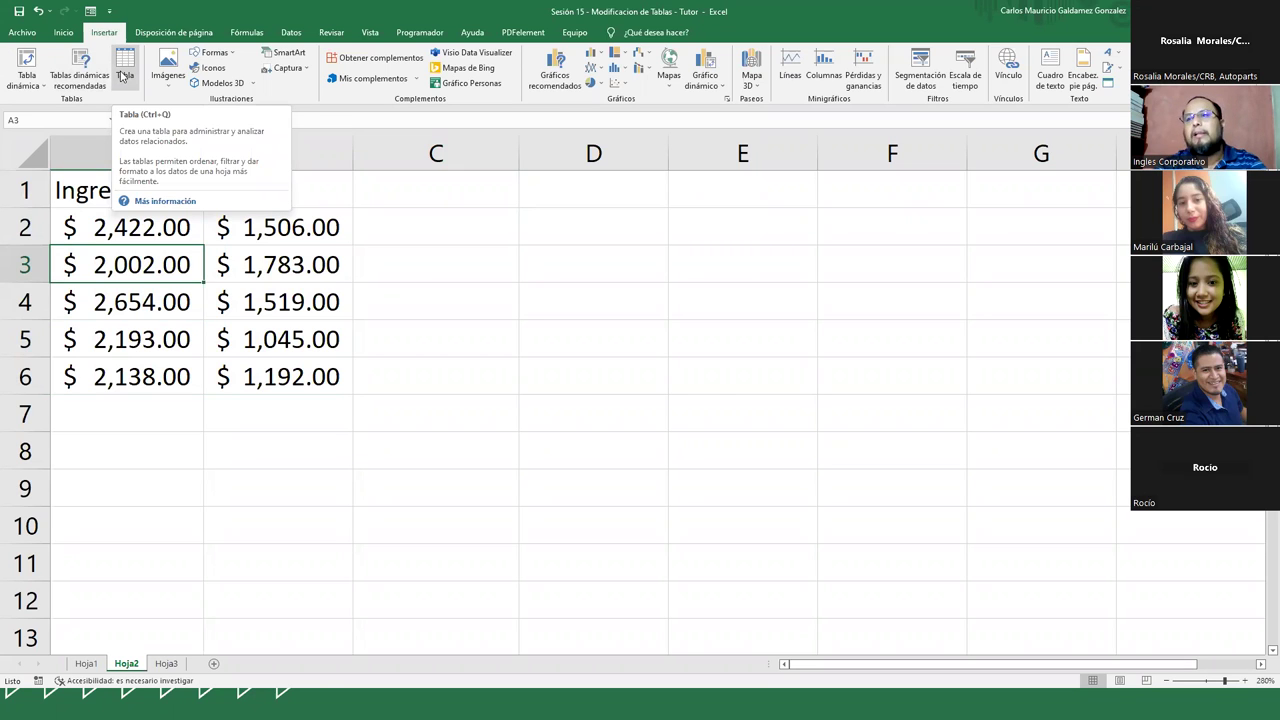
click(122, 76)
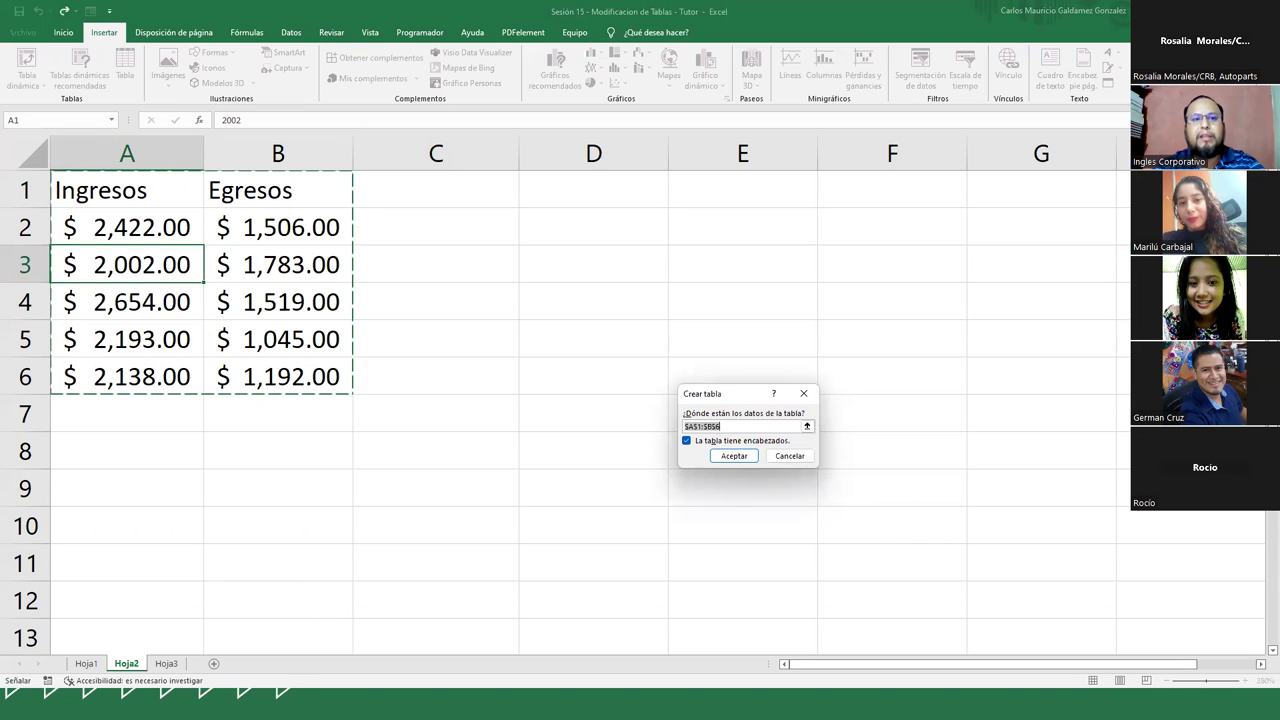
key(Return)
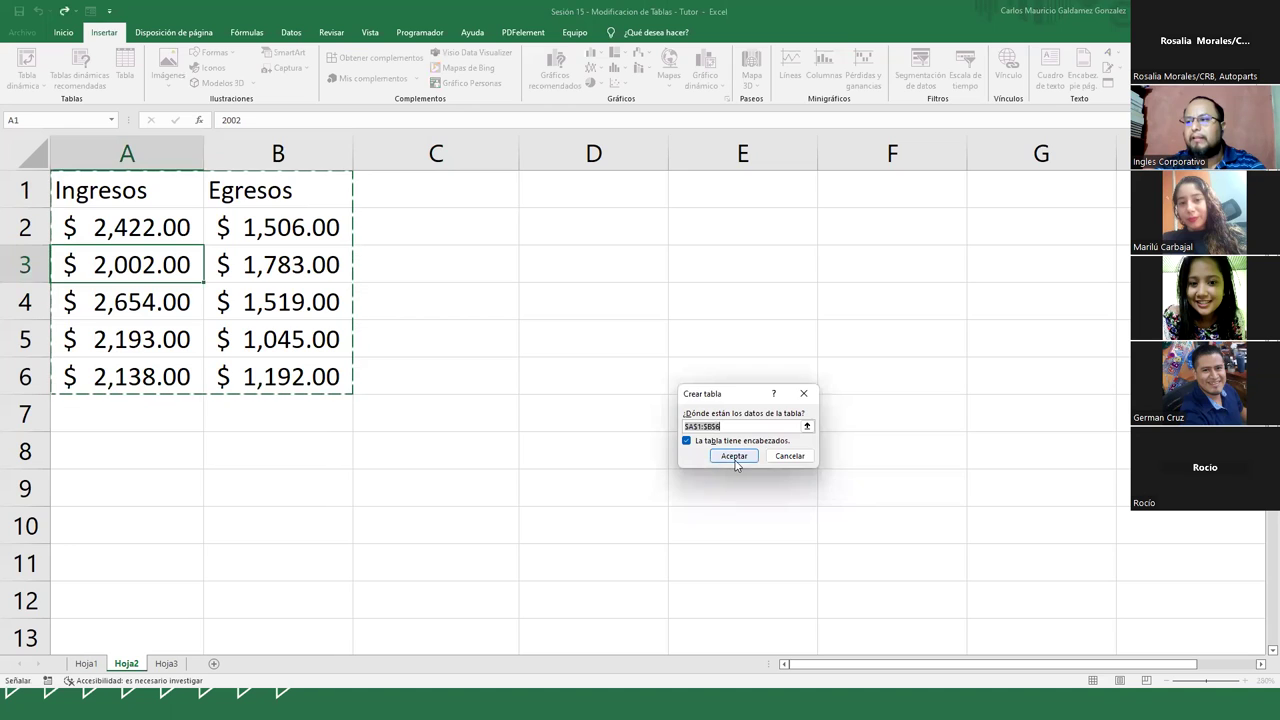
click(734, 456)
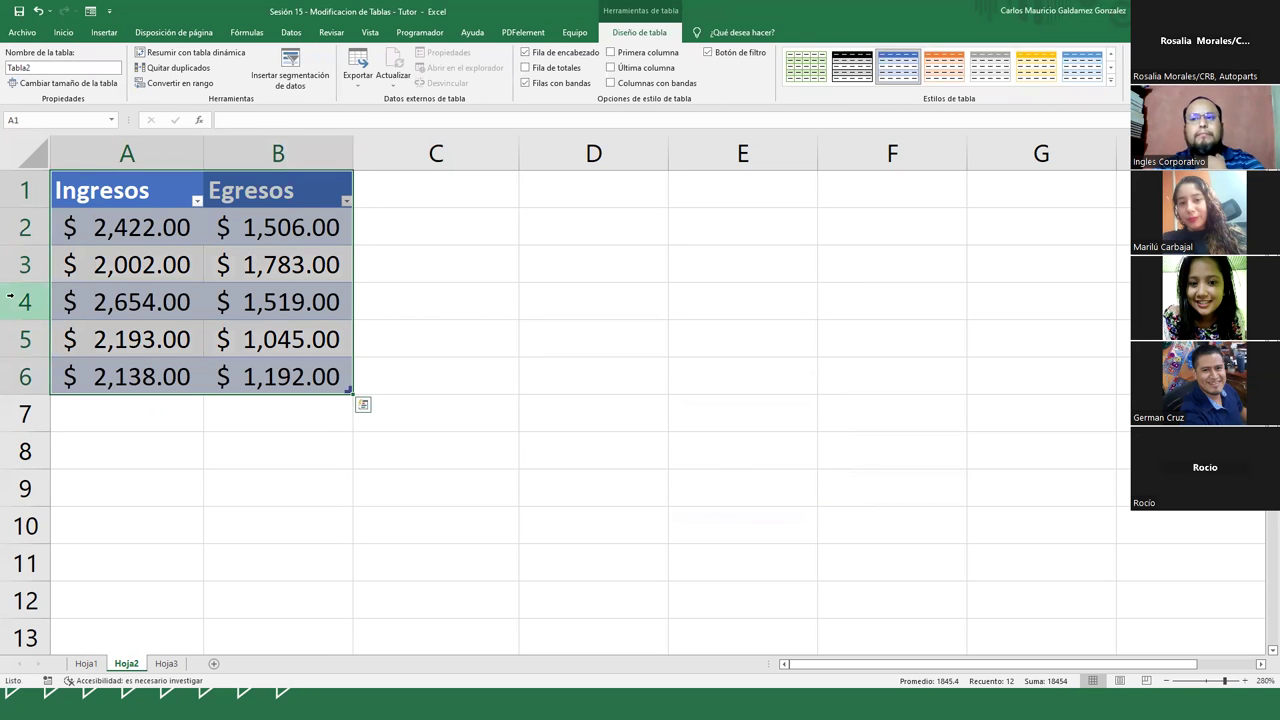
Step: Examine the new table's header row and the alternating colour bands of its data rows
click(240, 323)
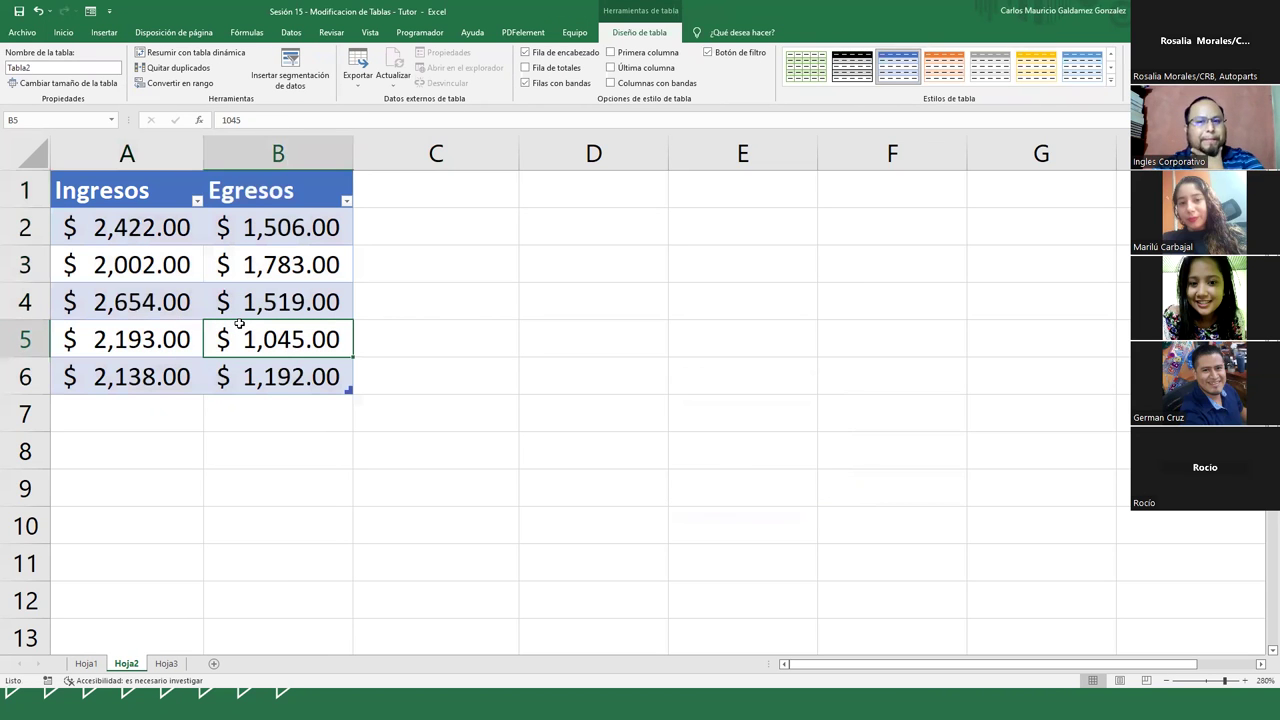
click(208, 280)
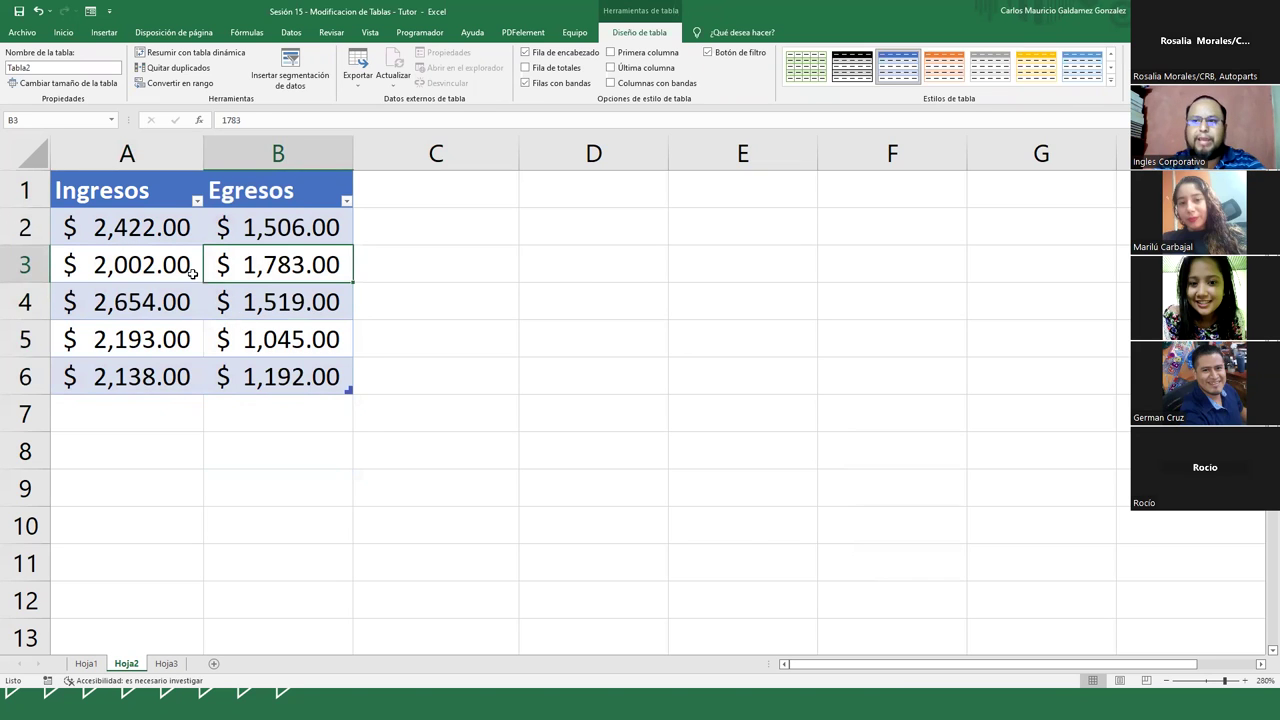
drag(76, 188, 286, 195)
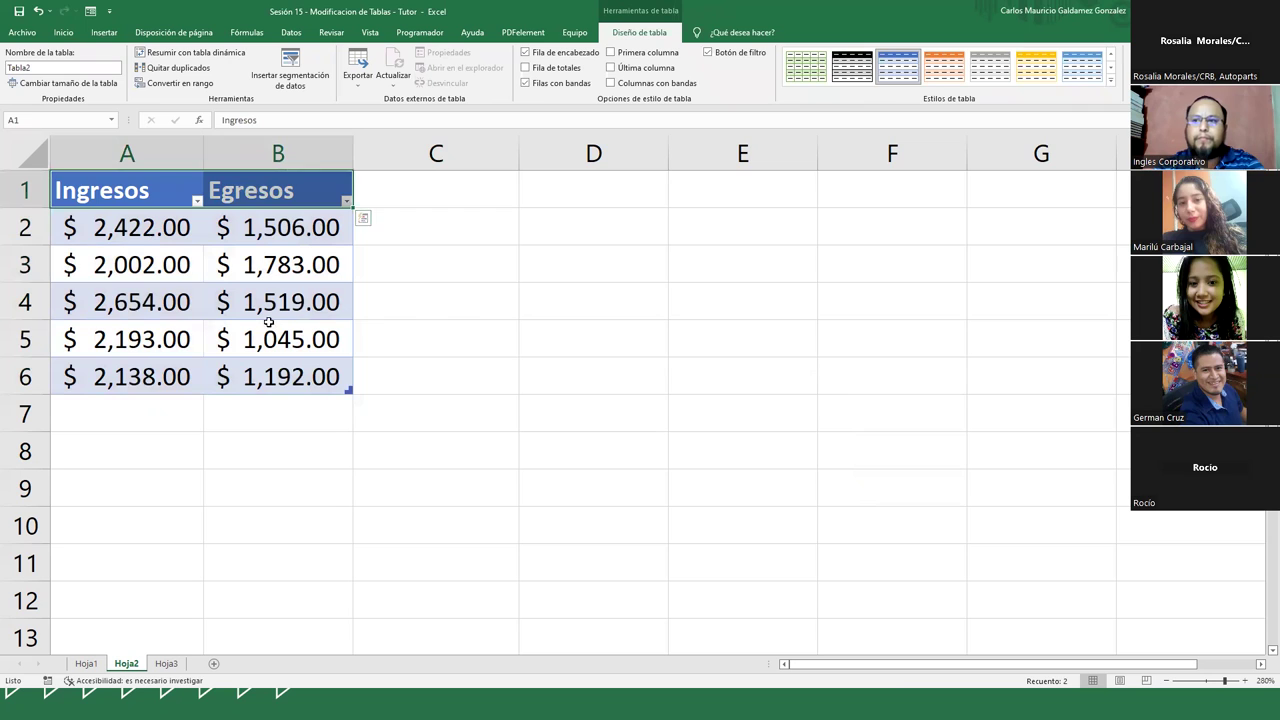
drag(108, 226, 259, 233)
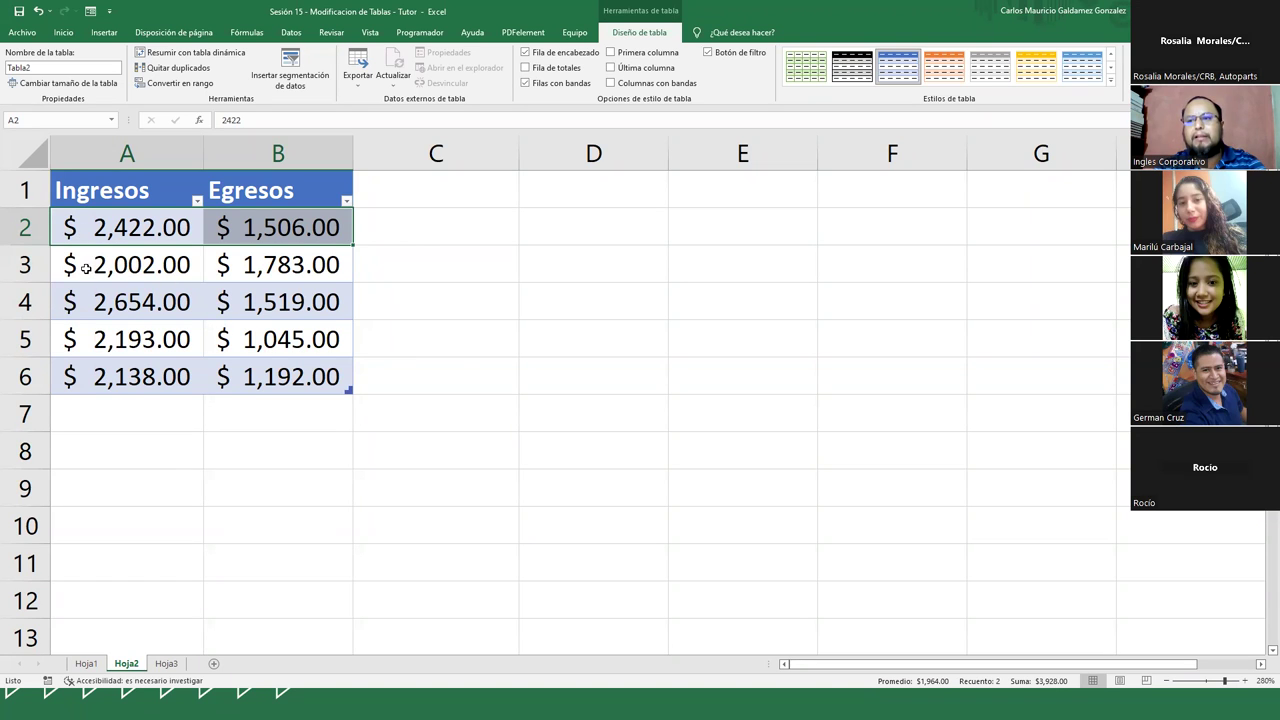
click(96, 268)
drag(204, 268, 240, 270)
drag(133, 300, 251, 297)
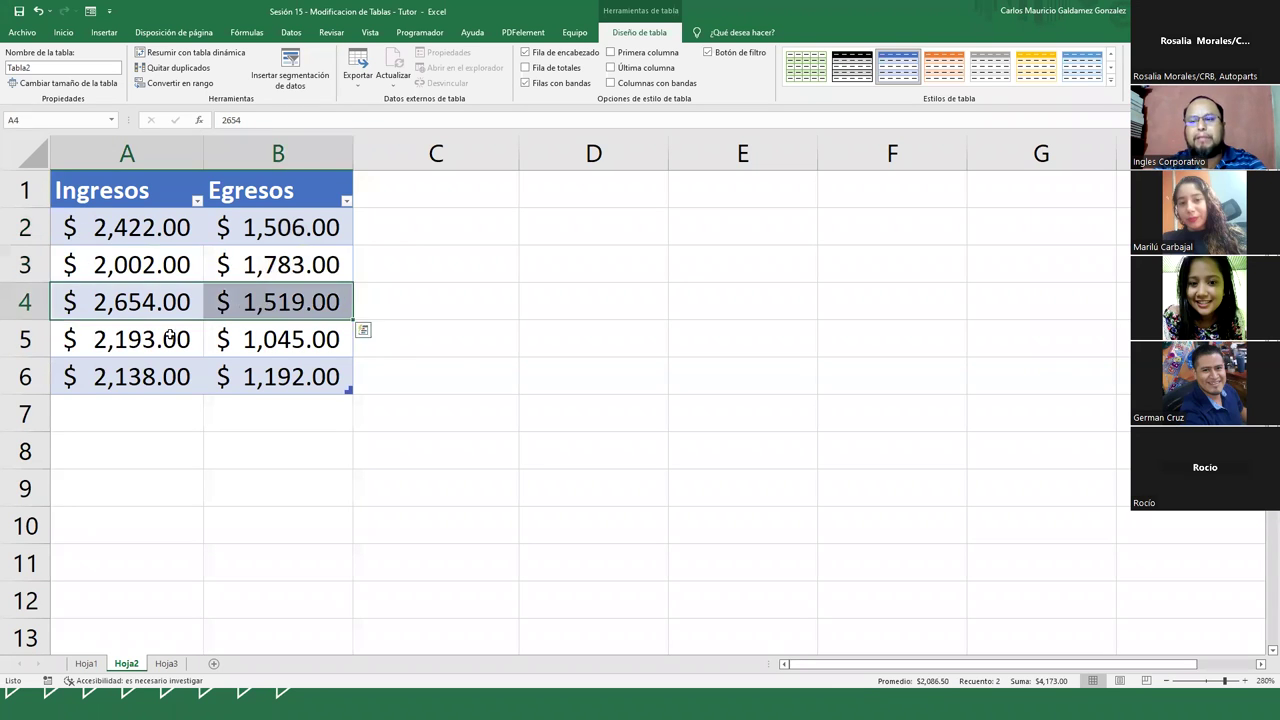
drag(150, 342, 268, 342)
drag(150, 374, 252, 374)
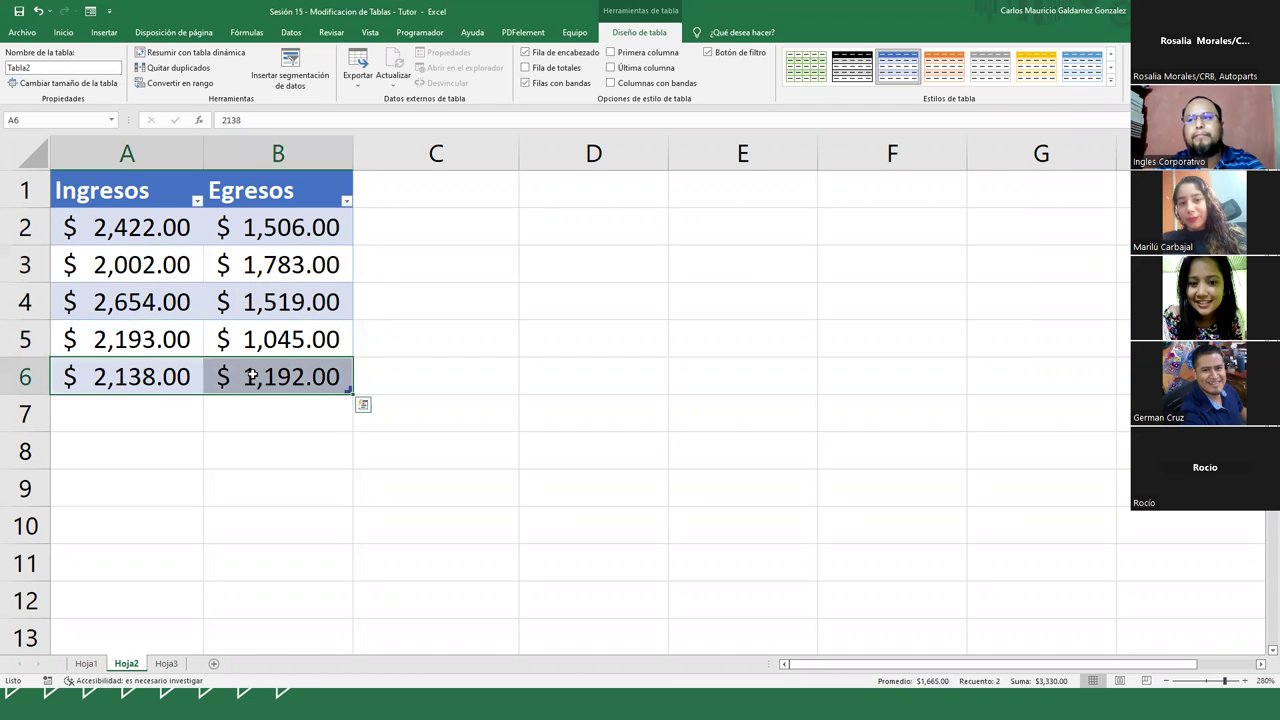
Step: Toggle the table's banded rows option and leave it turned off
click(524, 84)
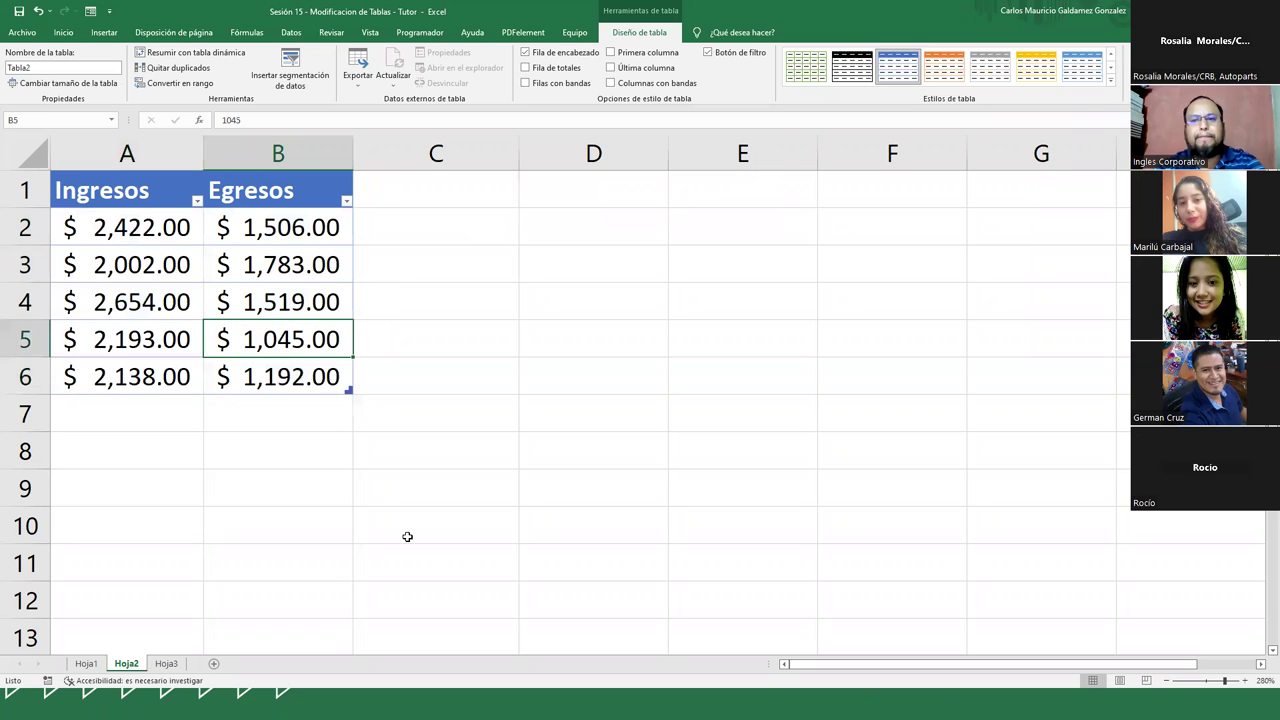
click(525, 83)
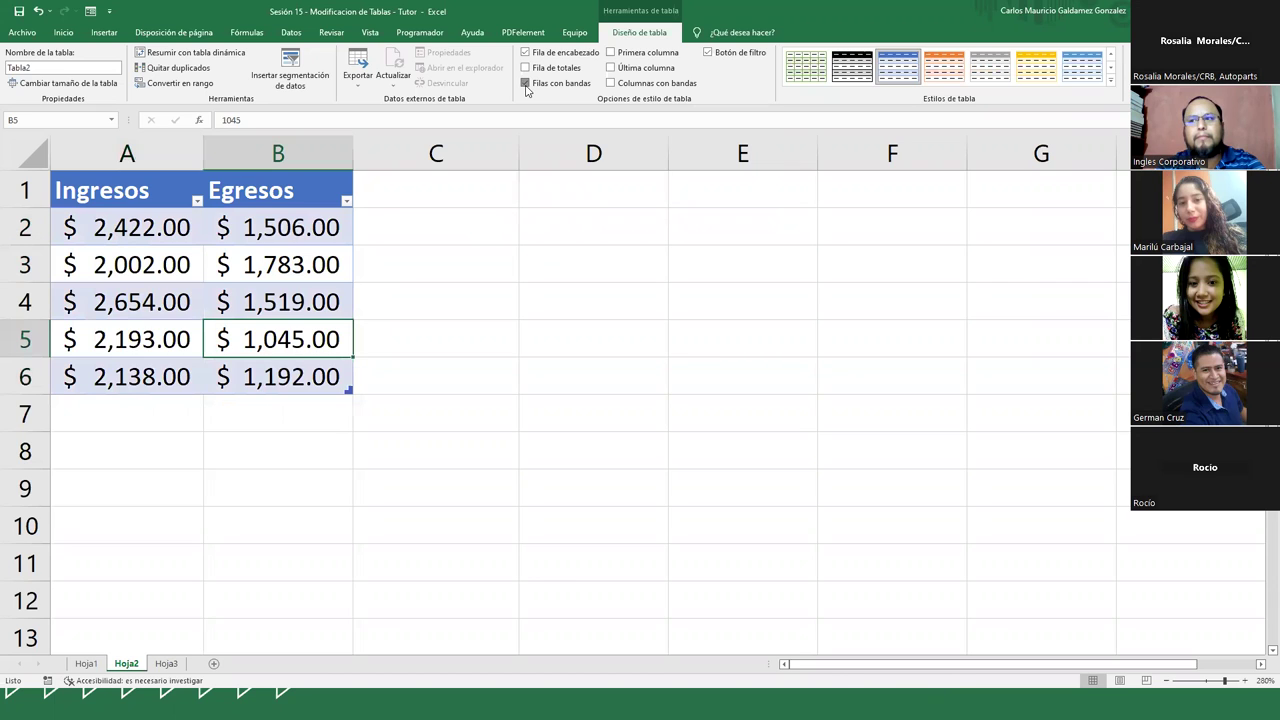
click(525, 83)
Step: Try the banded columns option on the table and turn it back off
click(611, 83)
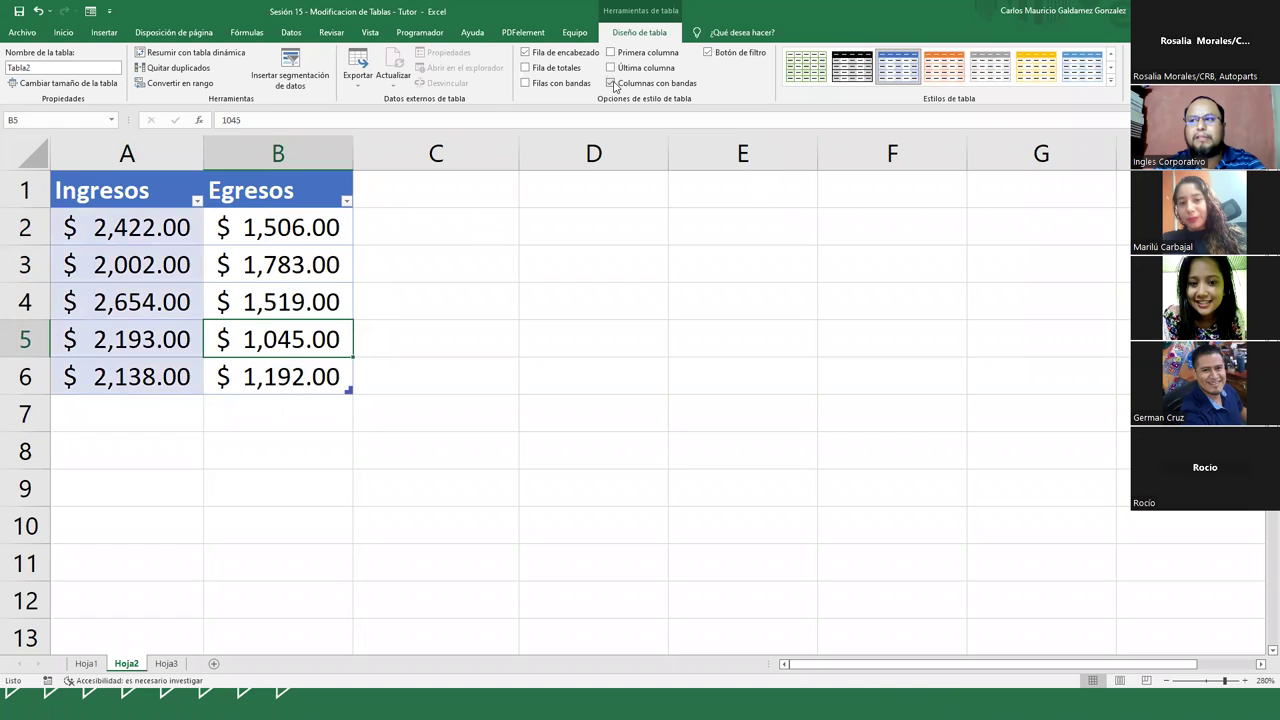
click(612, 84)
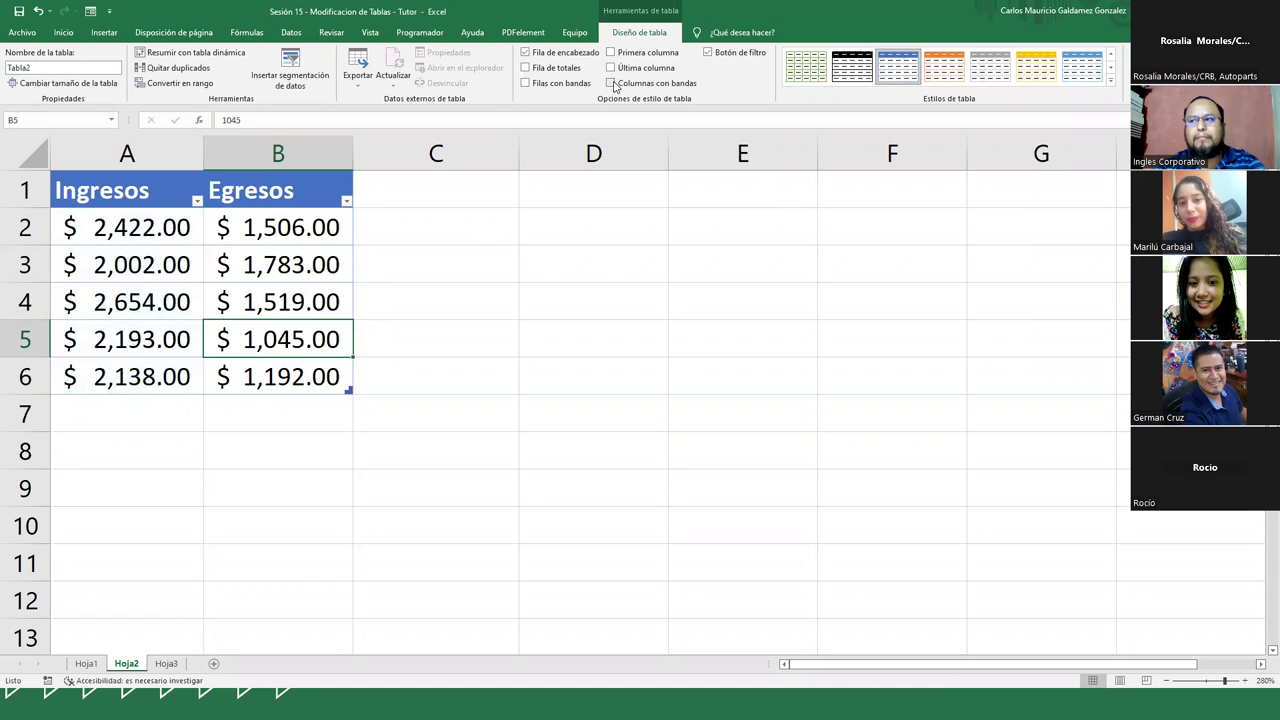
click(611, 83)
click(612, 84)
Step: Hide and restore the table's header row, and do the same with its filter buttons
click(524, 53)
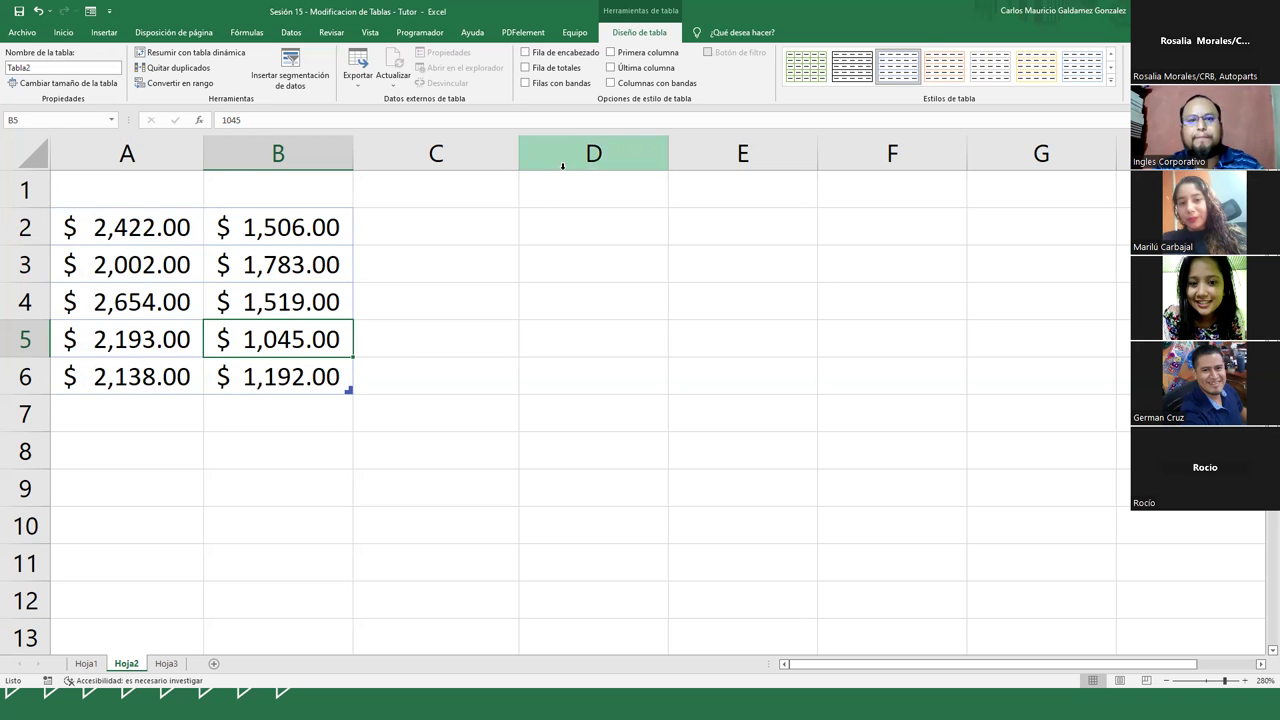
click(526, 55)
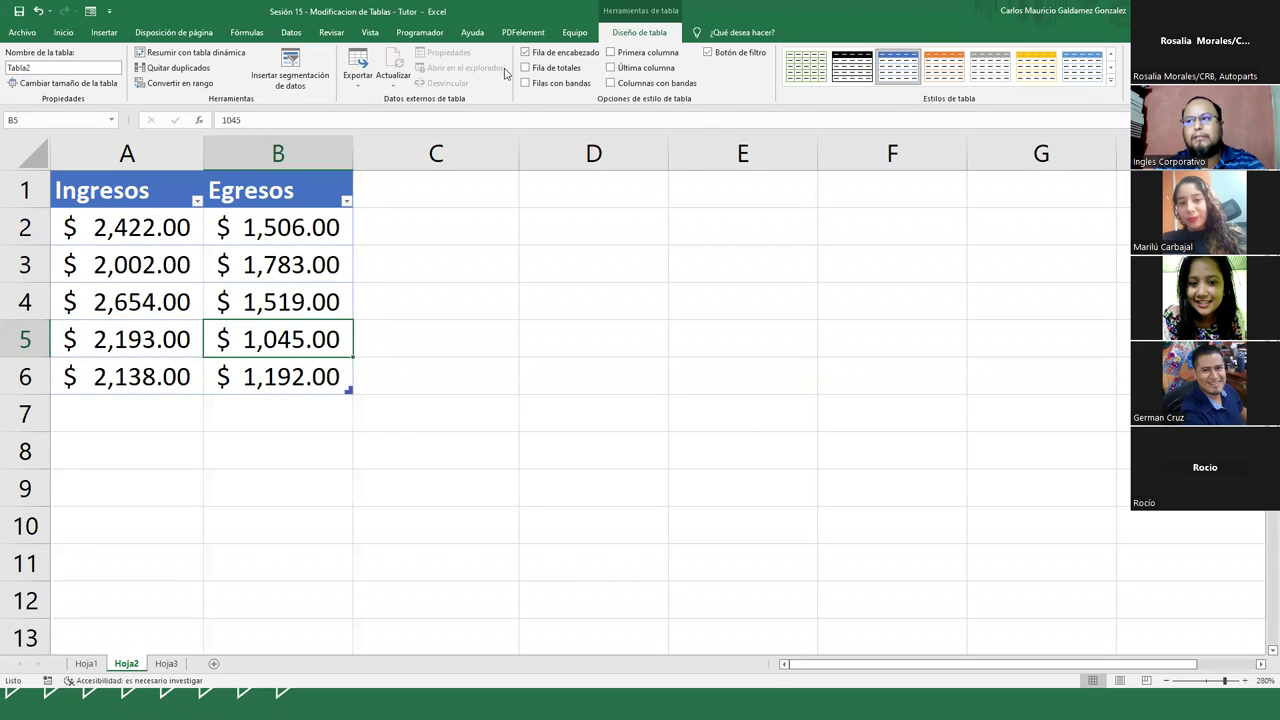
click(707, 53)
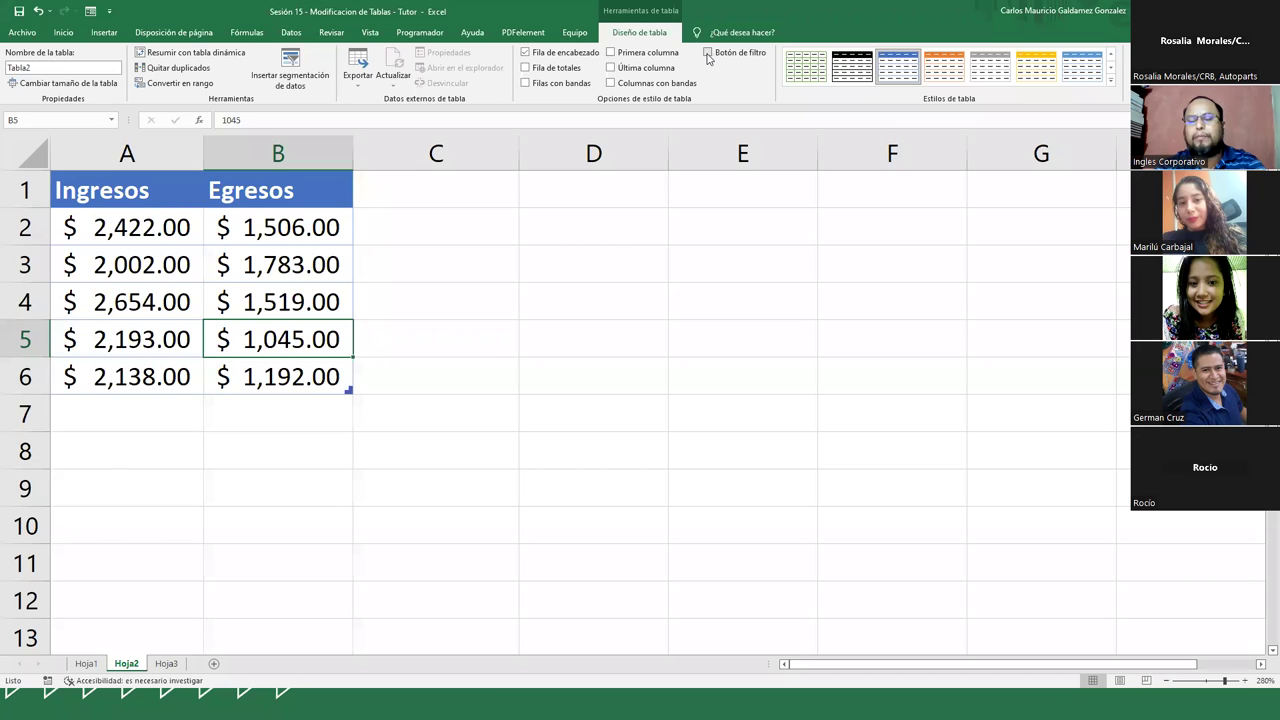
click(707, 55)
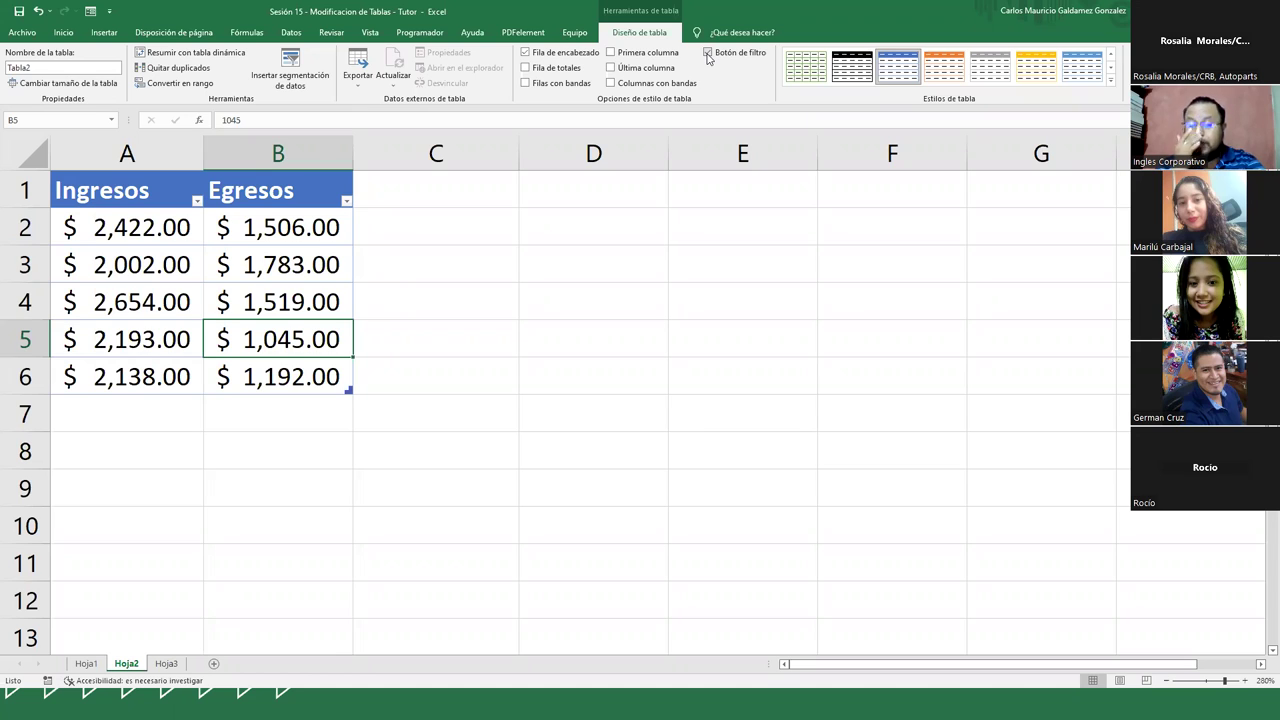
Step: Try a totals row on the table with Suma as the Egresos function, and remove the row again
click(523, 72)
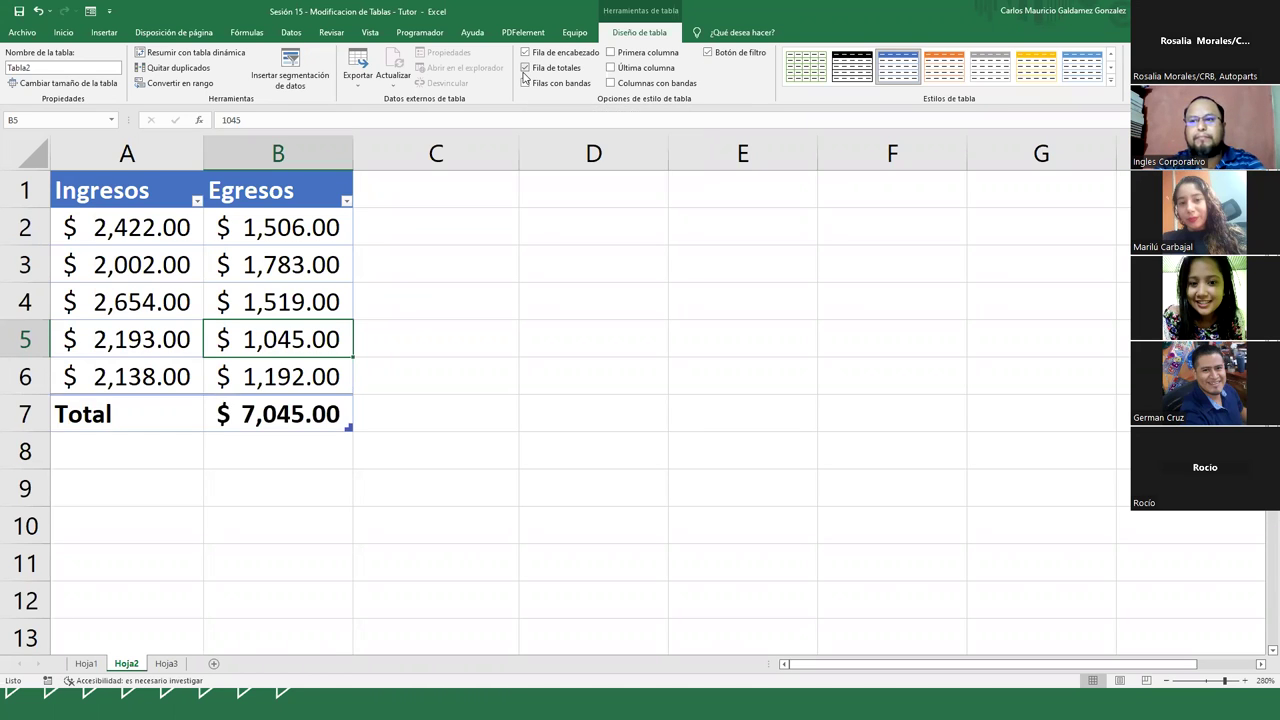
click(302, 420)
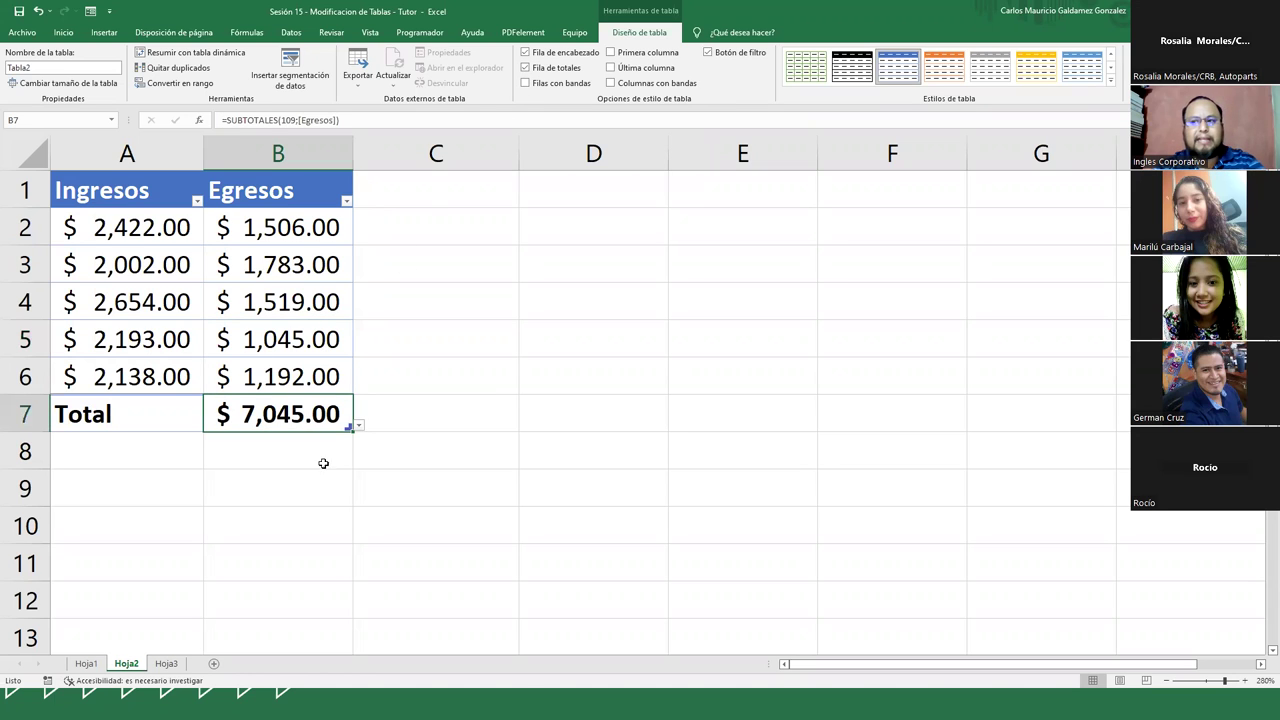
click(358, 425)
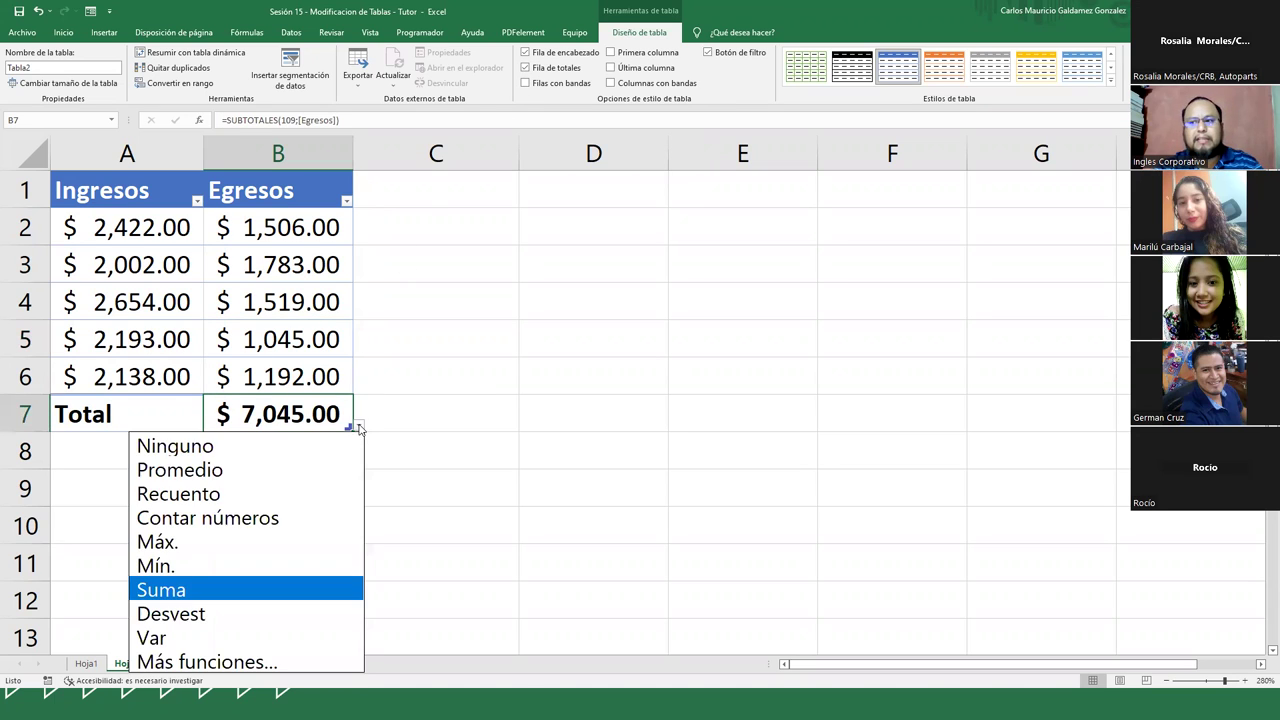
click(257, 589)
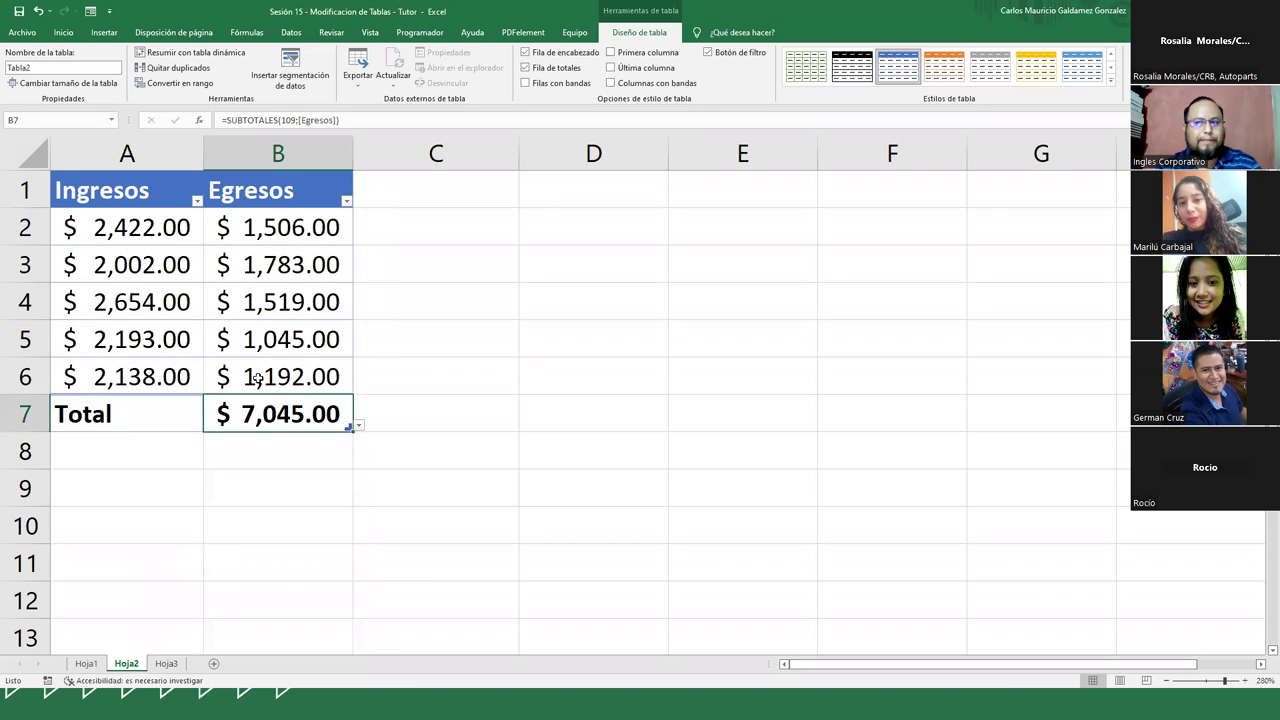
click(545, 70)
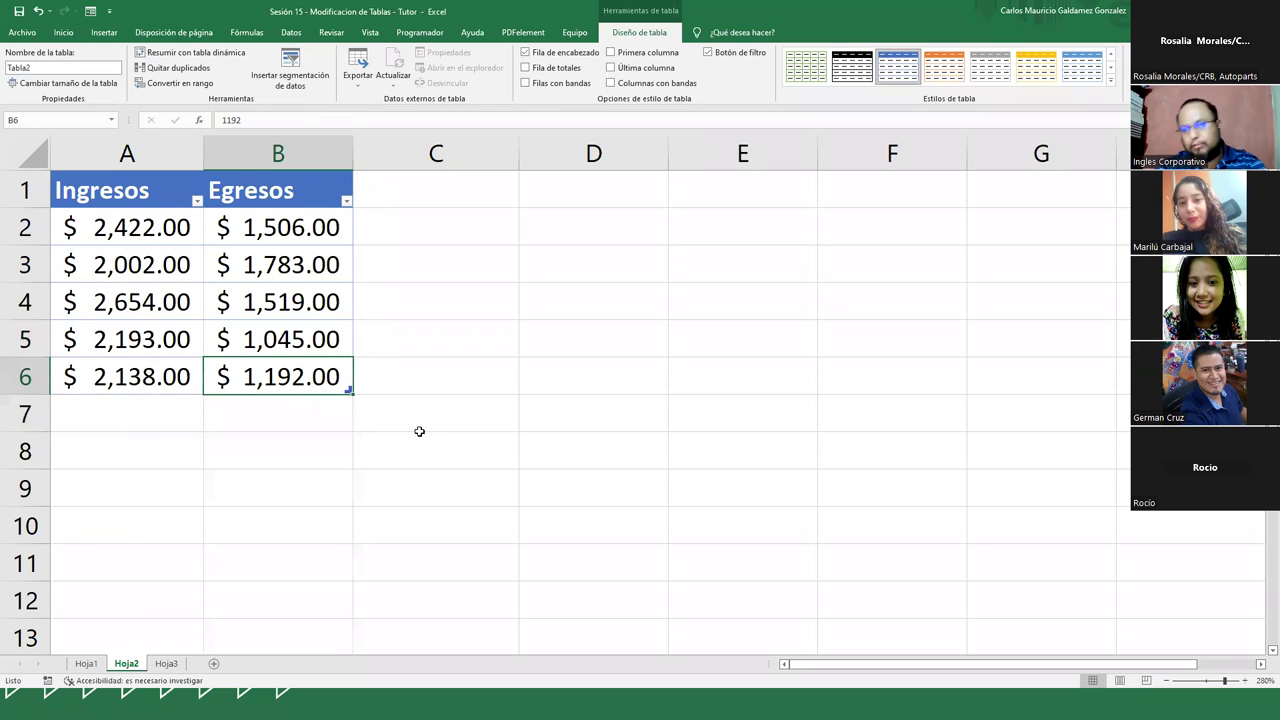
Step: Center the header cells A1:D1 horizontally
click(410, 200)
drag(165, 190, 600, 190)
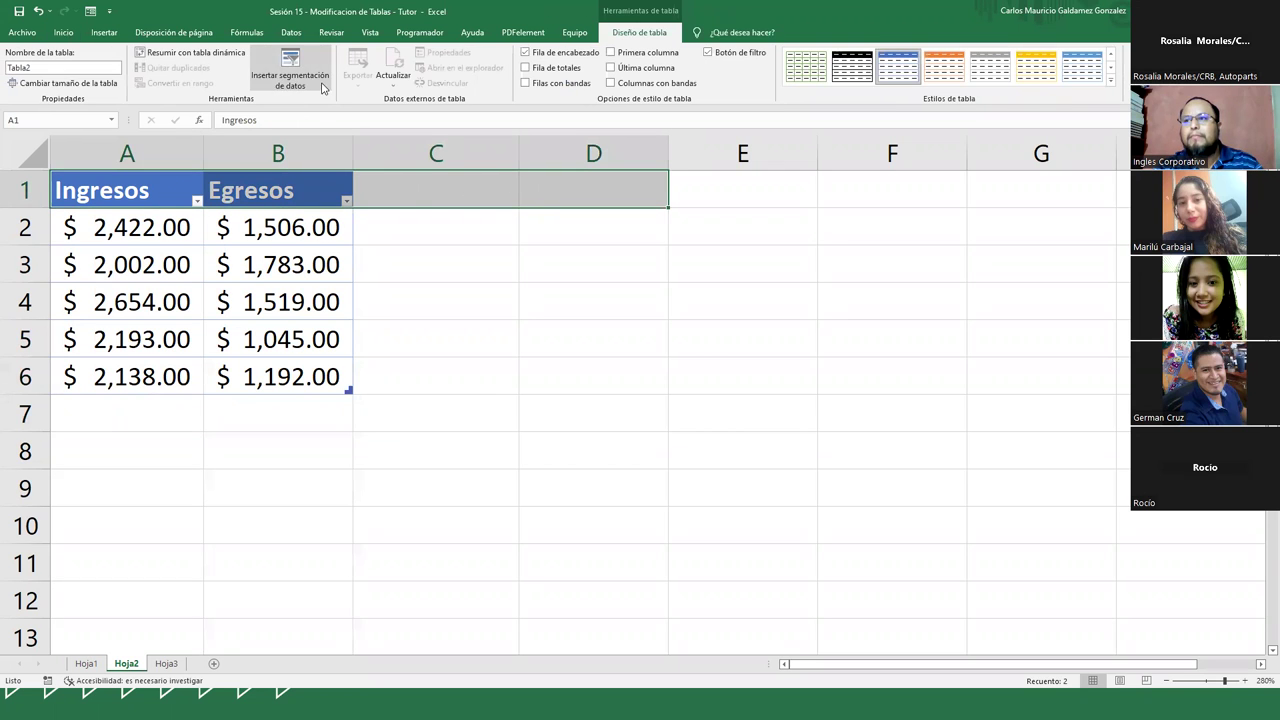
click(63, 32)
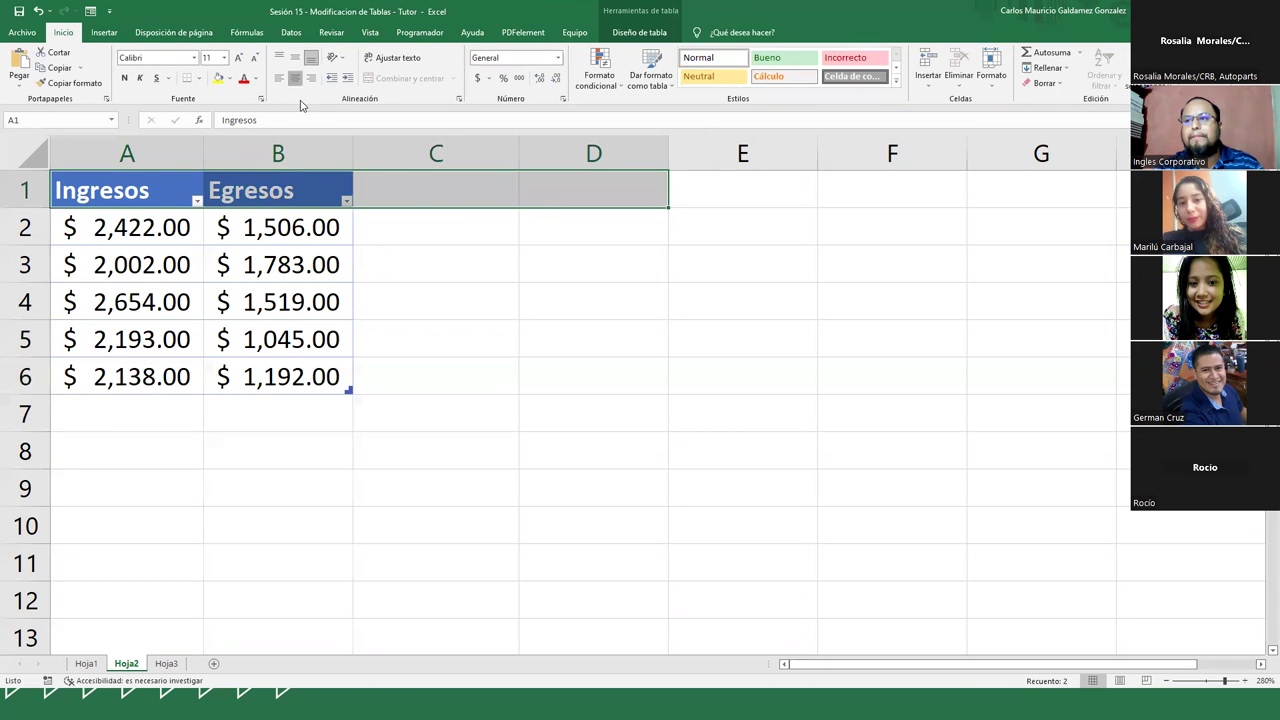
click(295, 78)
click(278, 153)
Step: Add a third table column by entering the header Ganancia in cell C1, beside Egresos
click(430, 202)
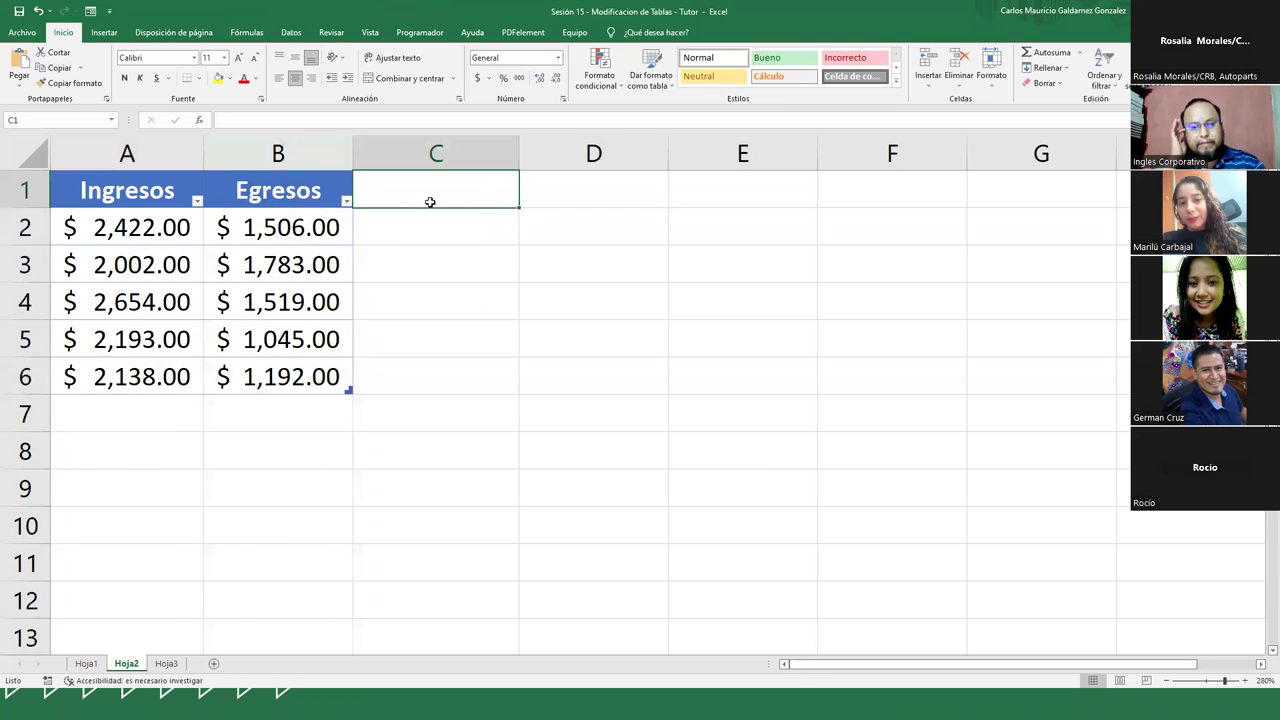
text(Ganancia)
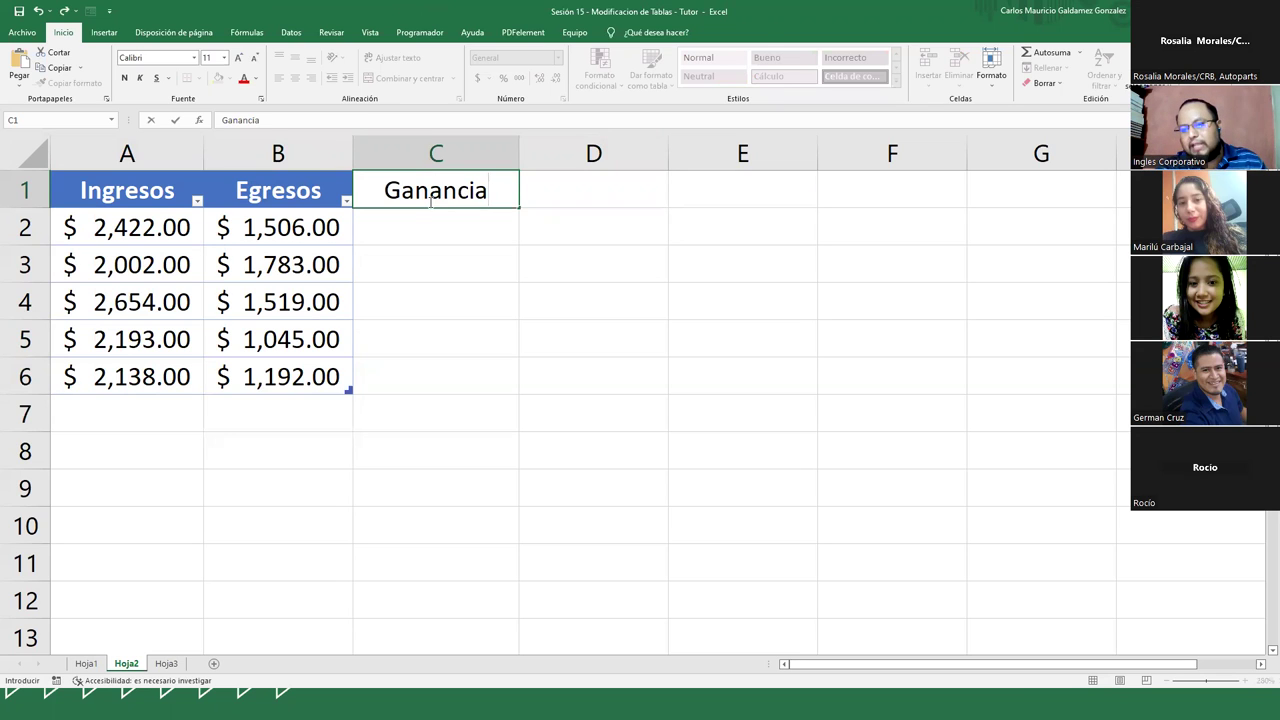
key(Return)
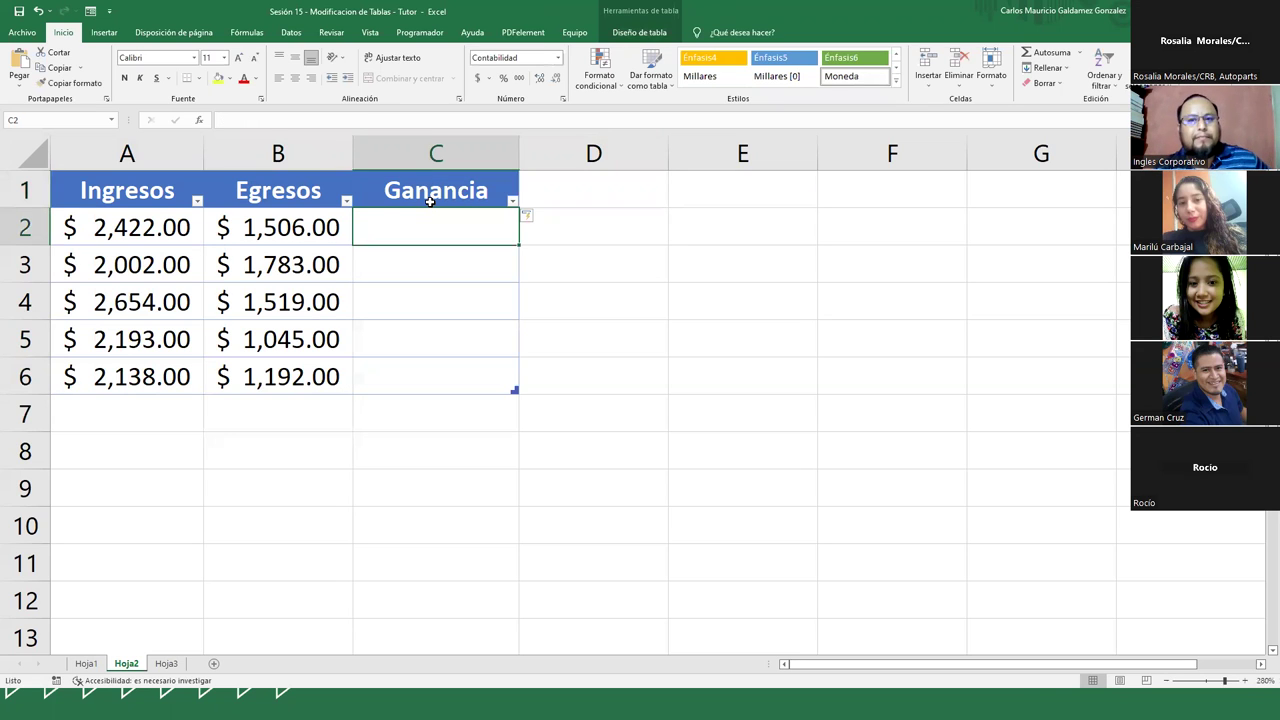
Step: Check how the three-column table looks in the print preview and return to the sheet
drag(140, 198, 470, 389)
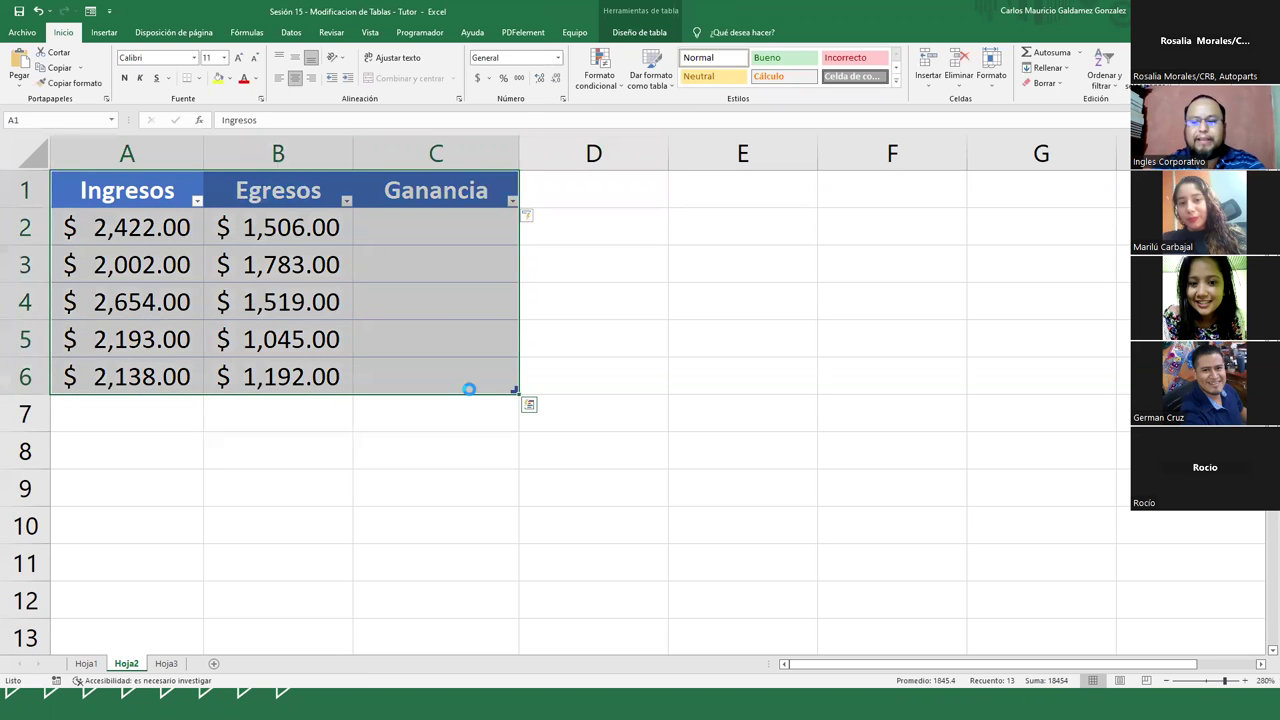
key(ctrl+p)
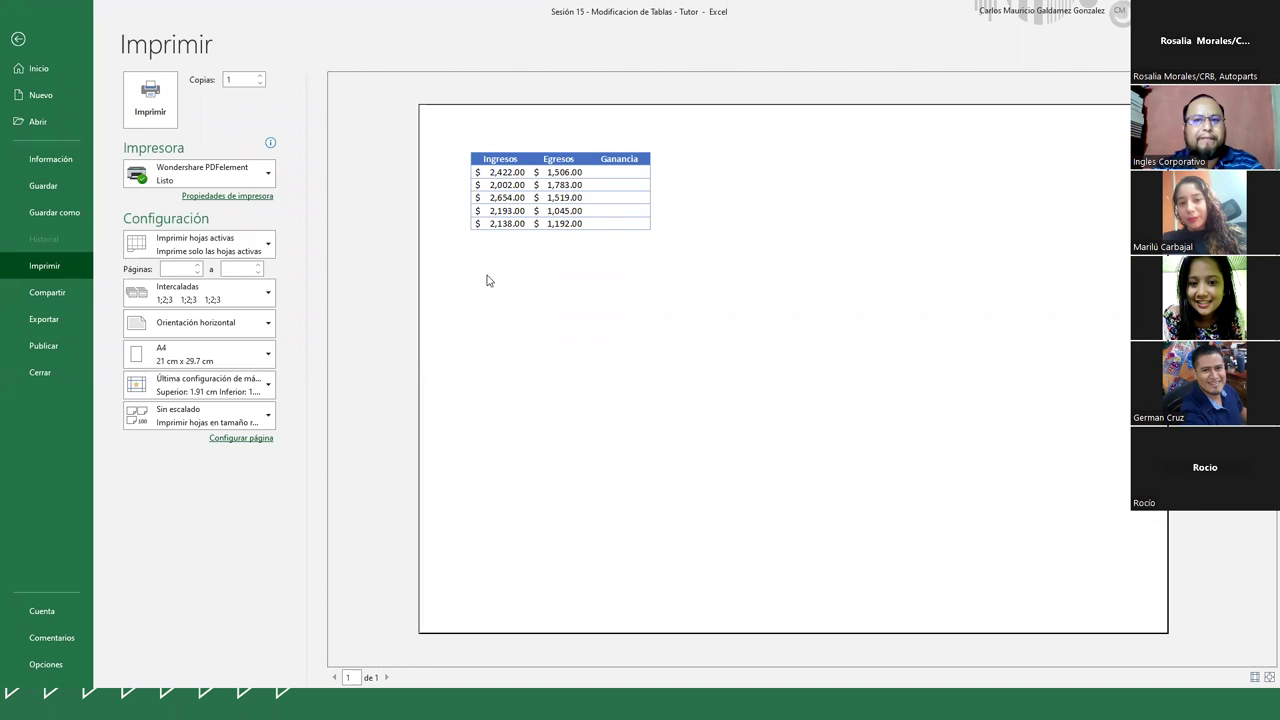
key(Escape)
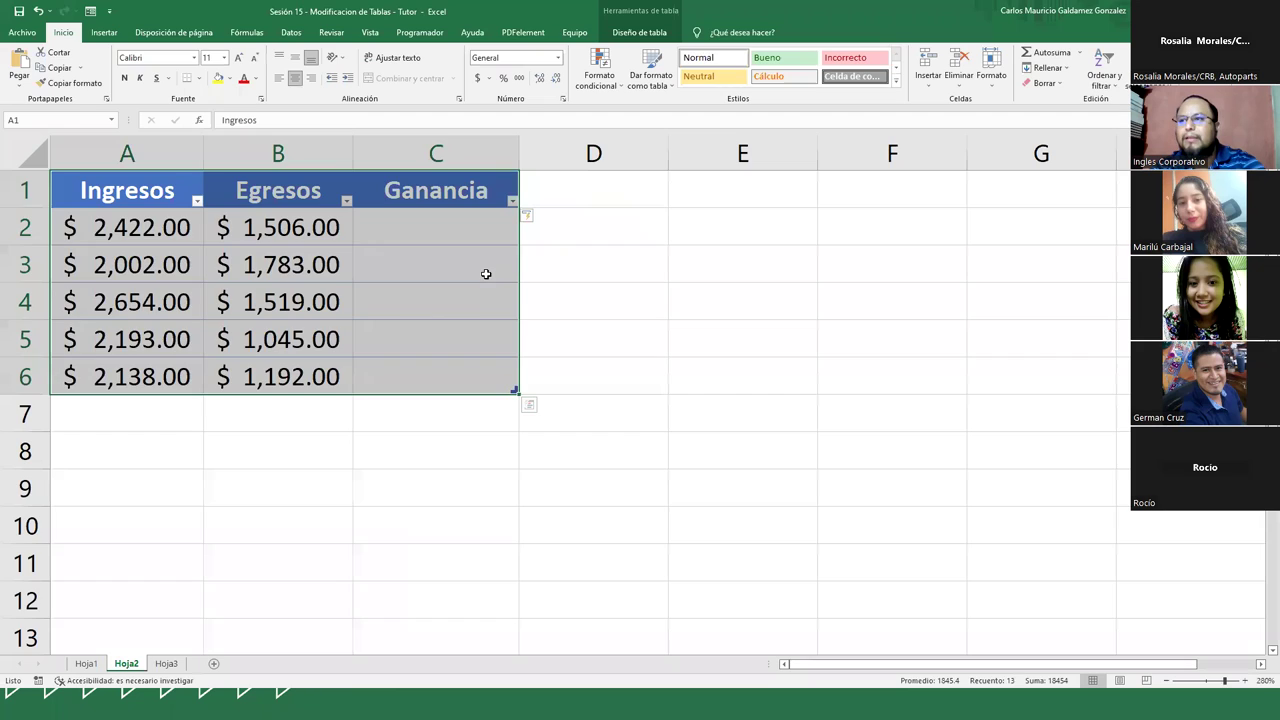
Step: Turn the table's banded rows on and check the banding in the print preview
click(412, 316)
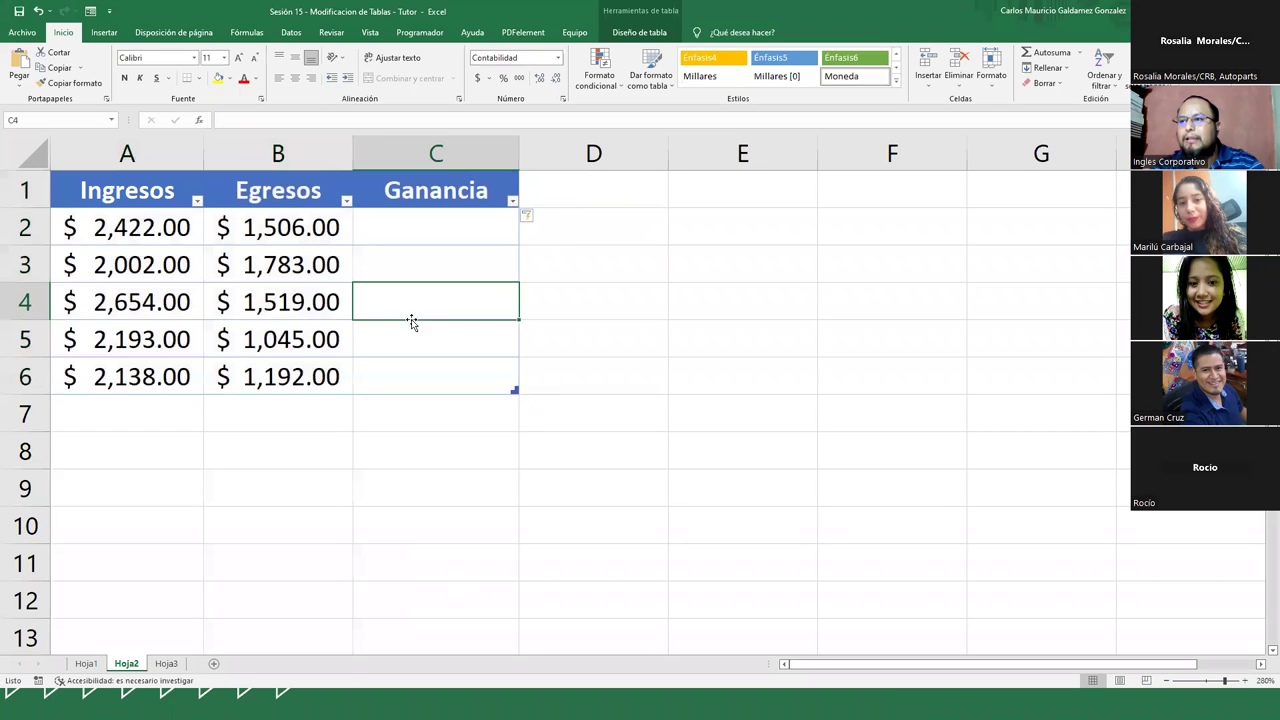
click(617, 36)
click(538, 86)
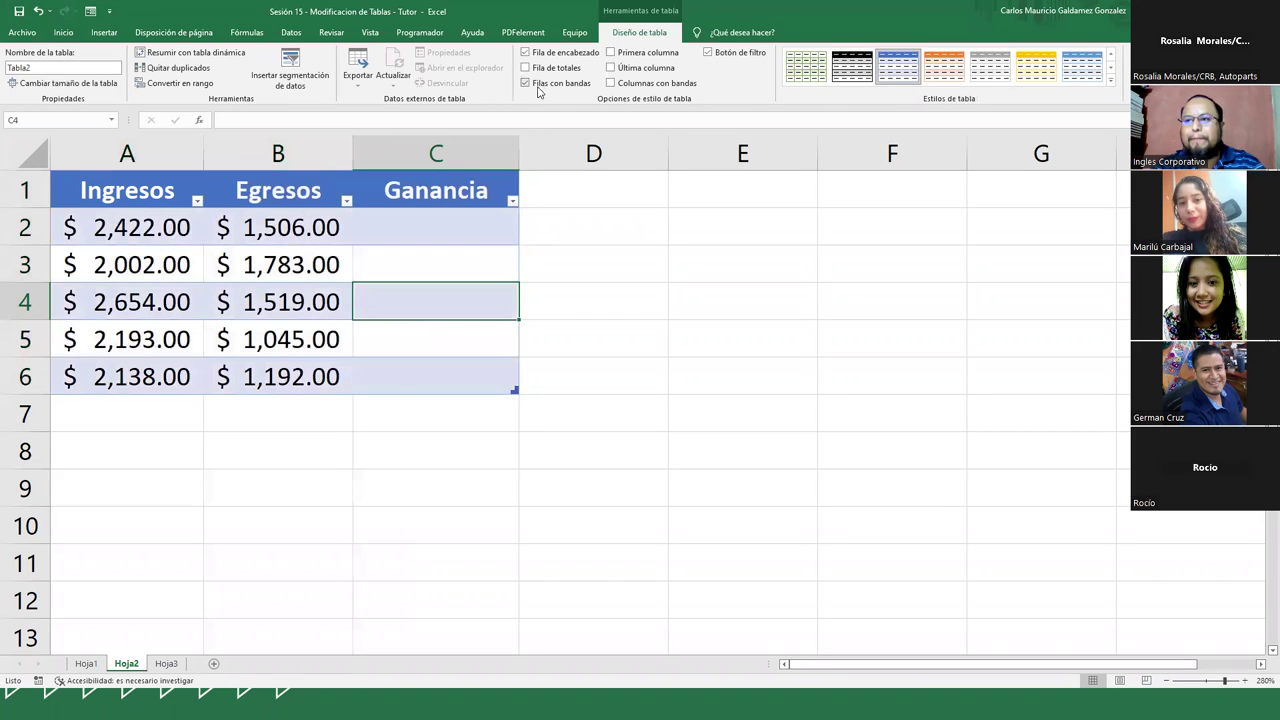
key(ctrl+p)
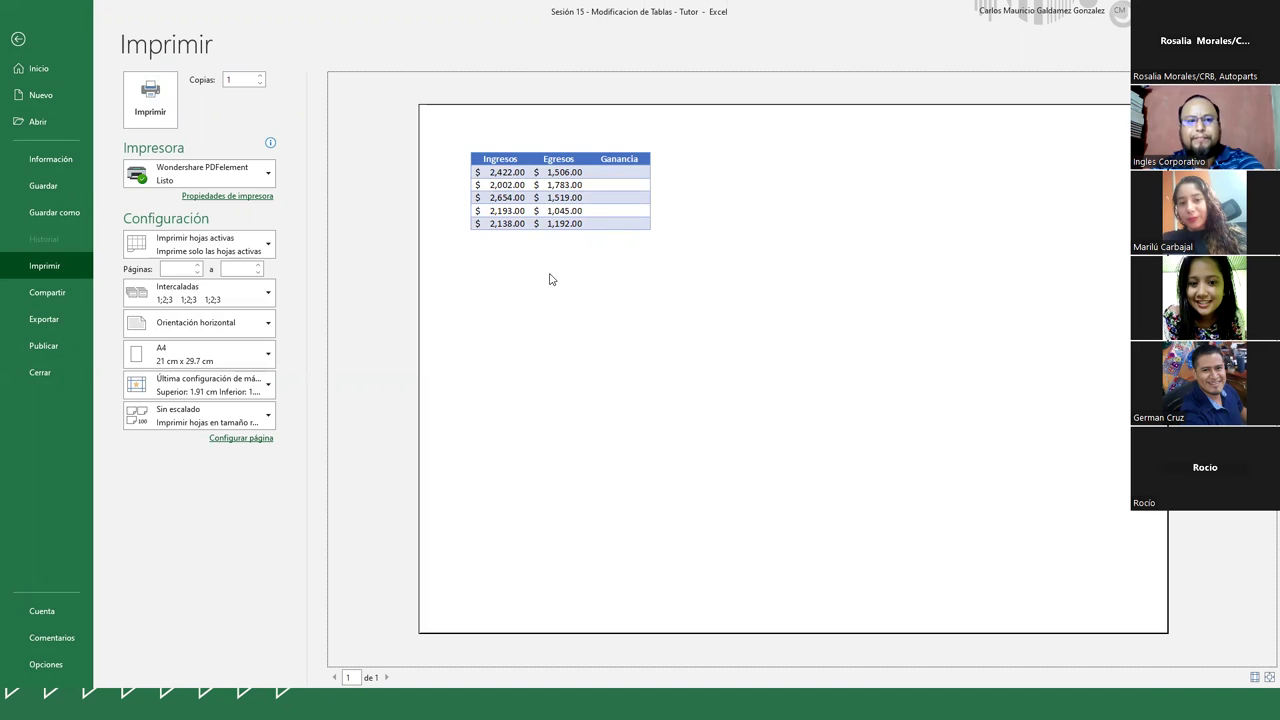
key(Escape)
click(394, 227)
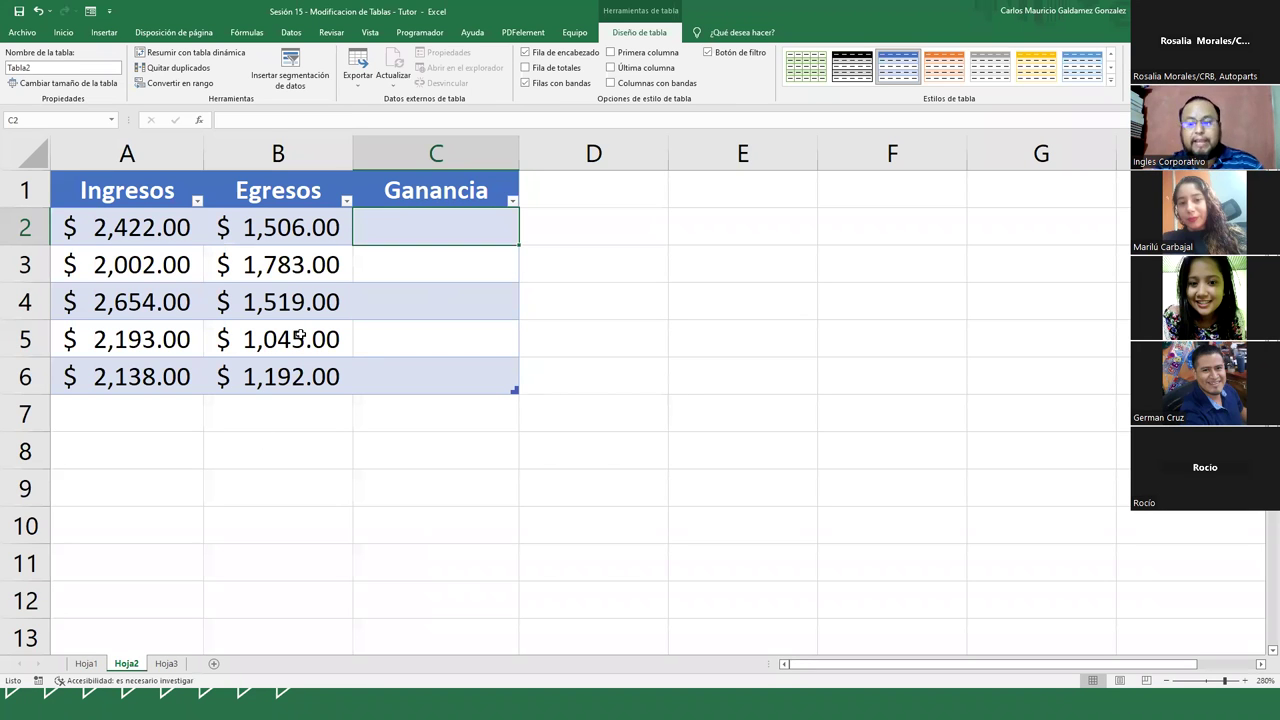
Step: Rename the table as MisDatos
drag(120, 200, 423, 363)
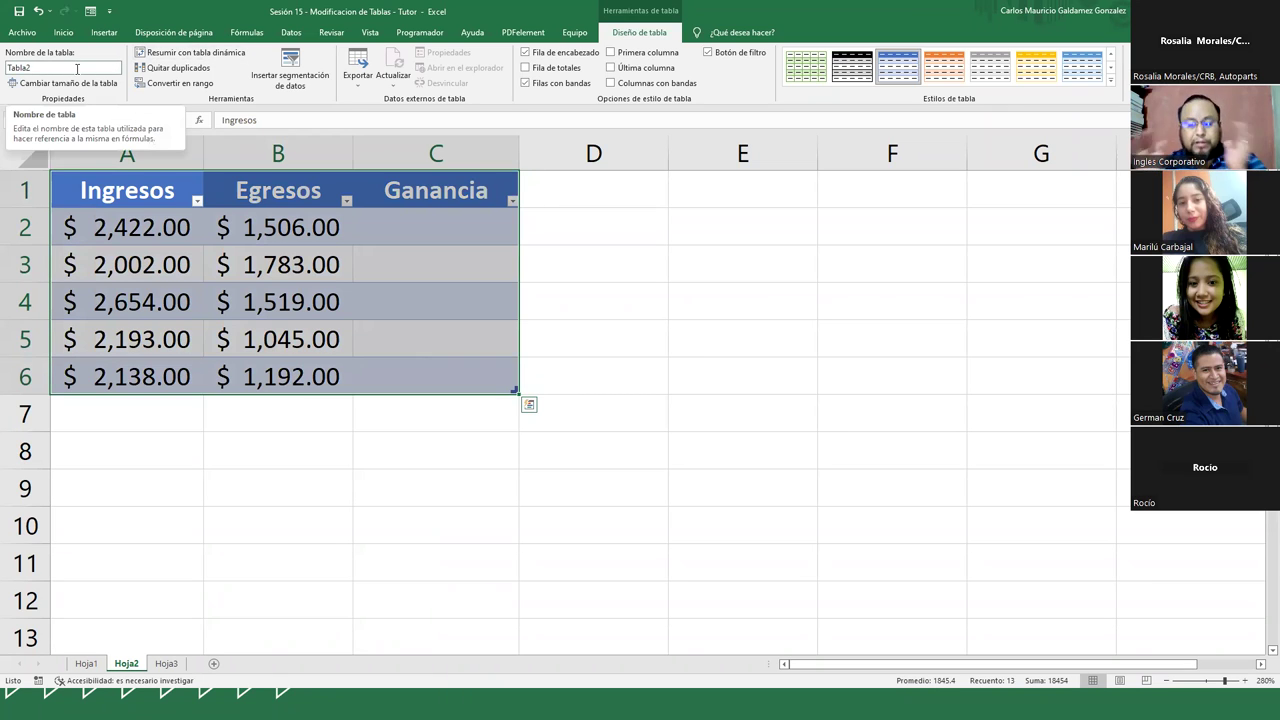
click(77, 68)
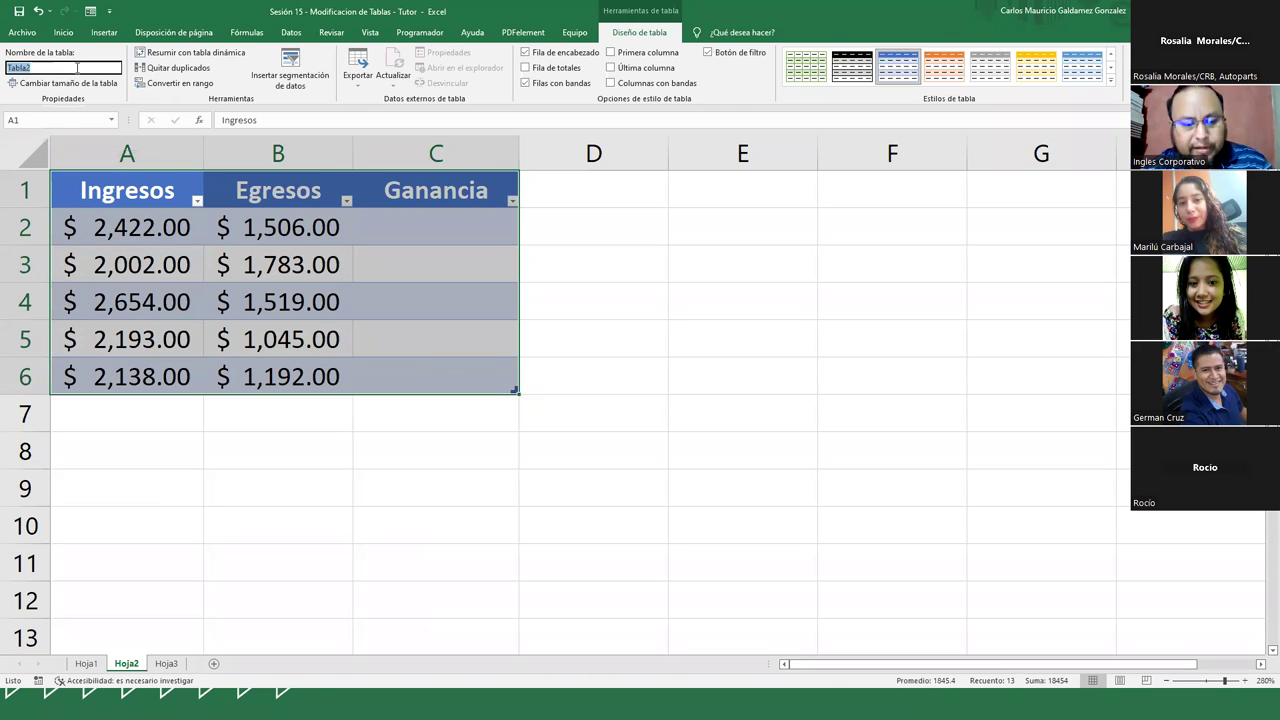
text(M)
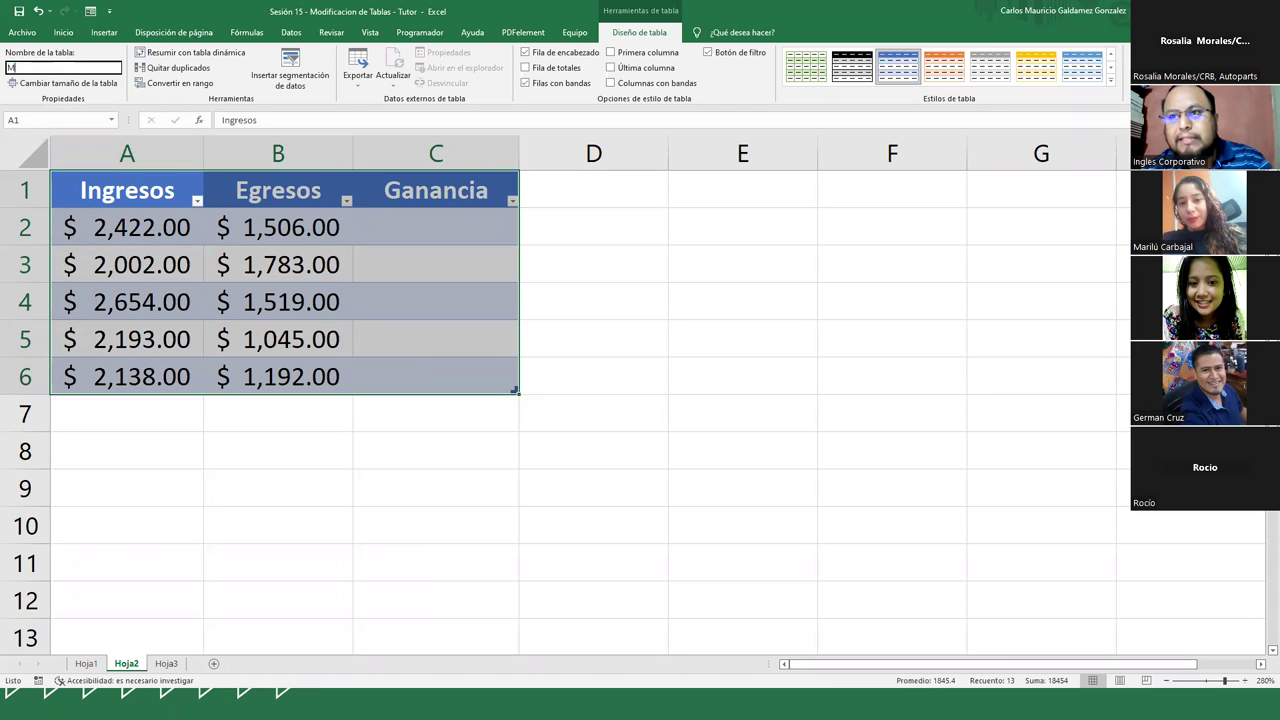
text(isDatos)
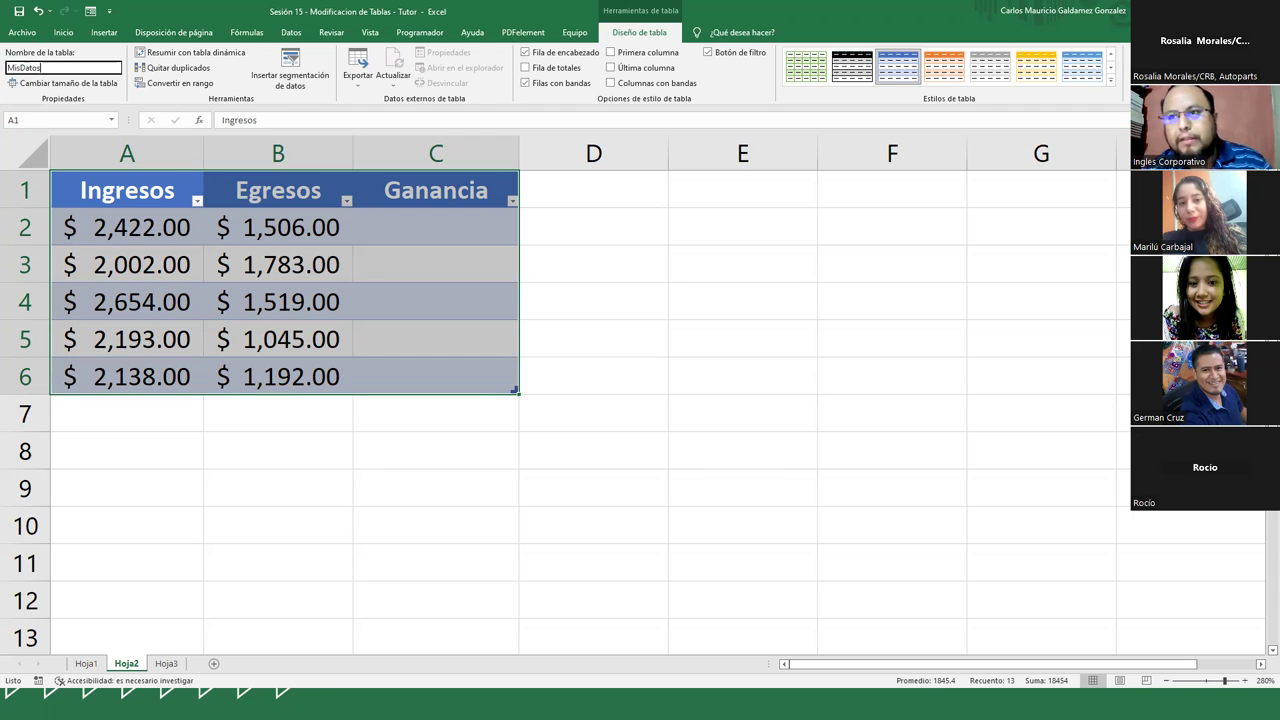
key(Return)
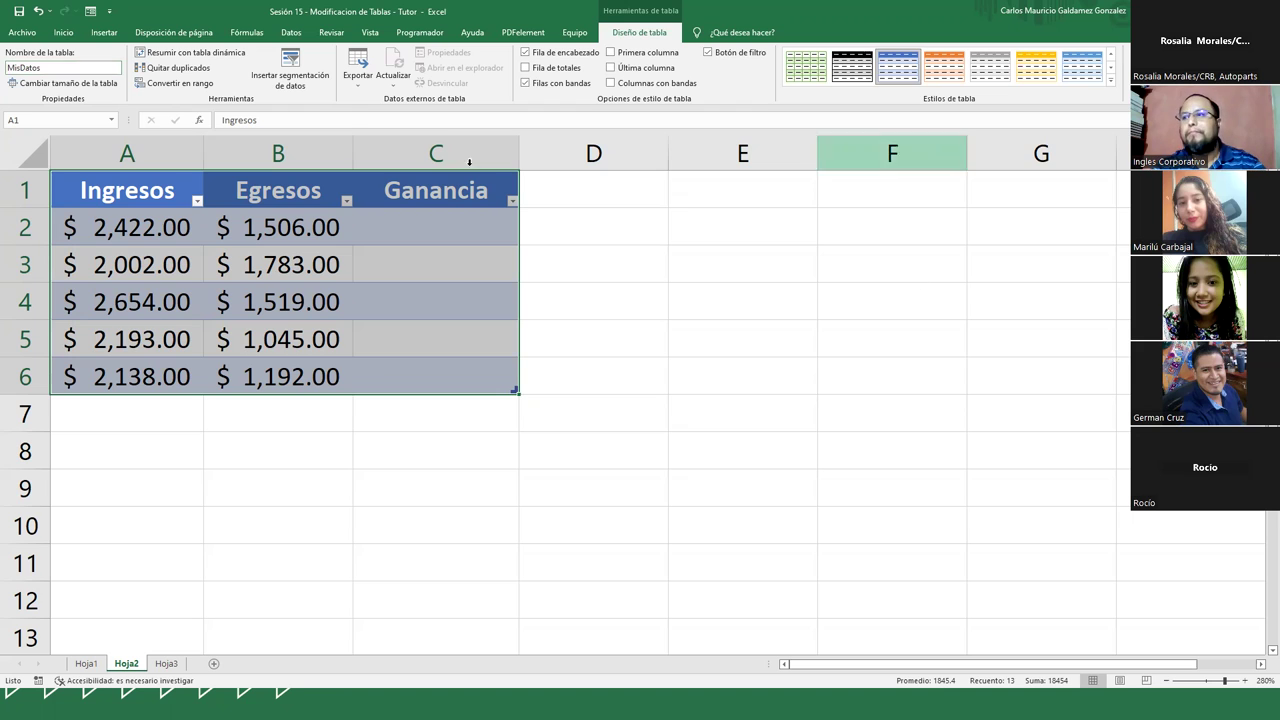
Step: Look up the range that the MisDatos table refers to in the Name Manager and close it
click(411, 238)
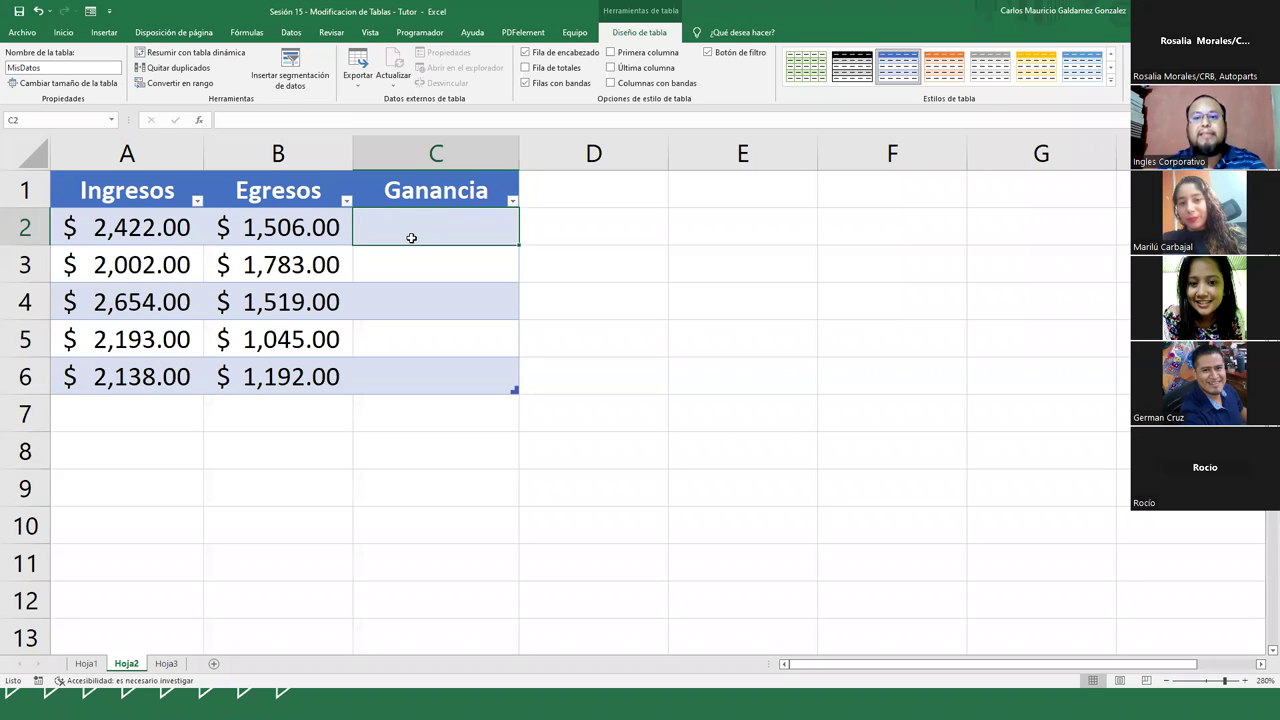
drag(100, 196, 418, 375)
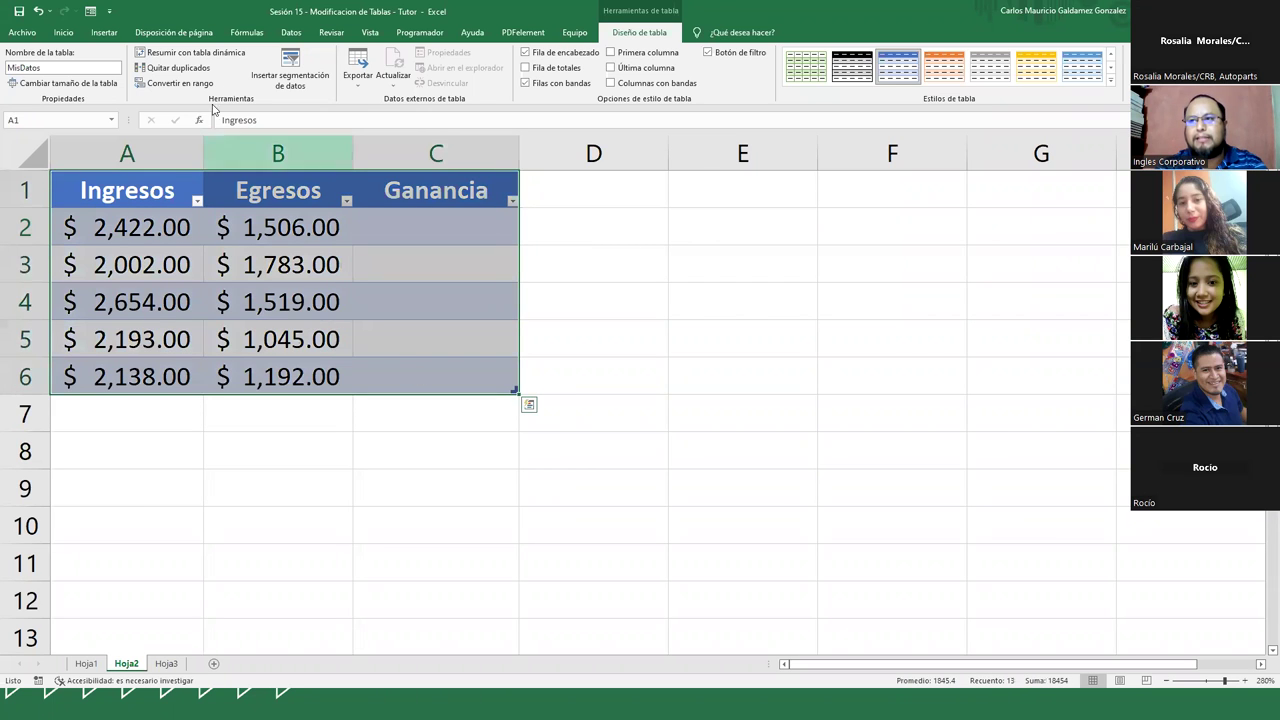
click(291, 32)
click(247, 32)
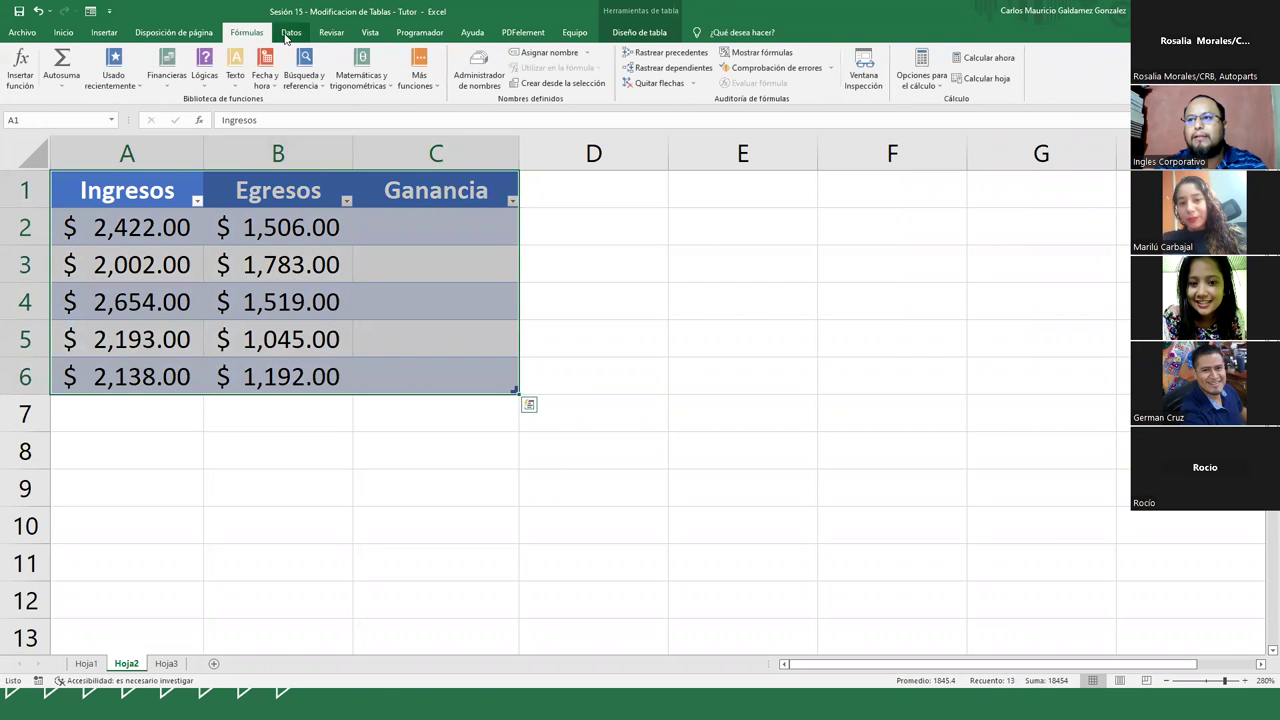
click(291, 32)
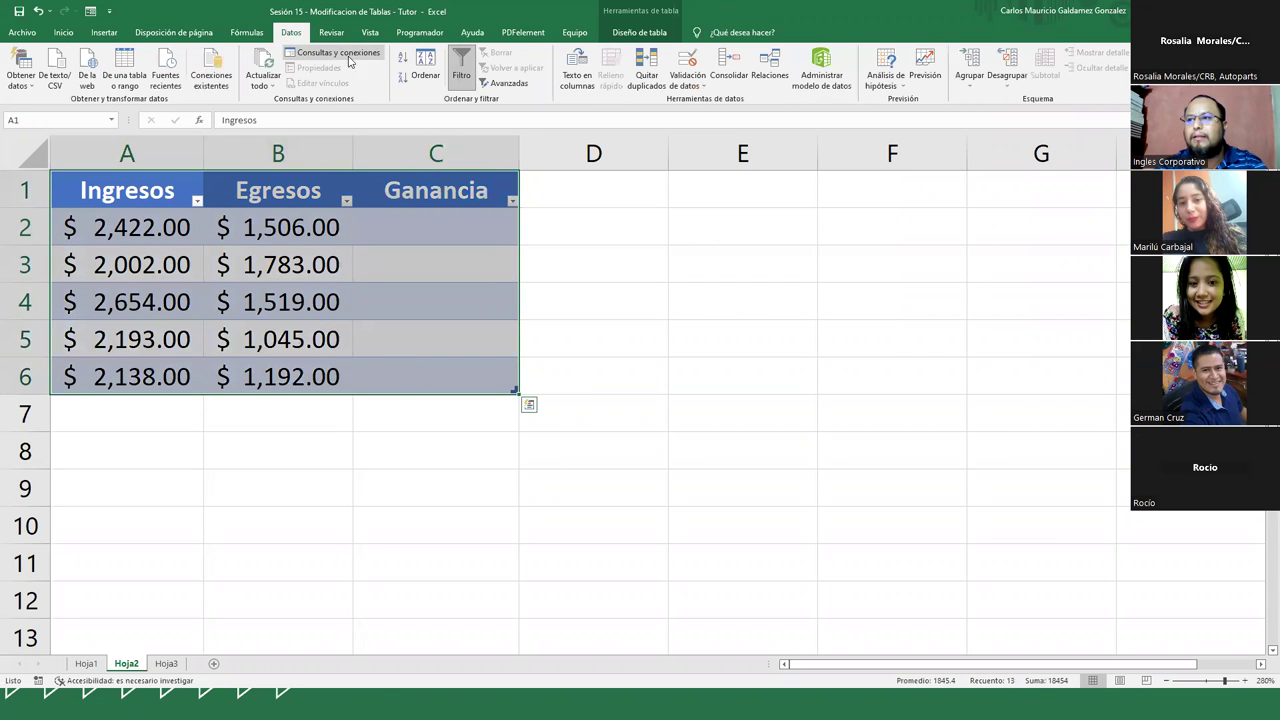
click(250, 33)
click(417, 262)
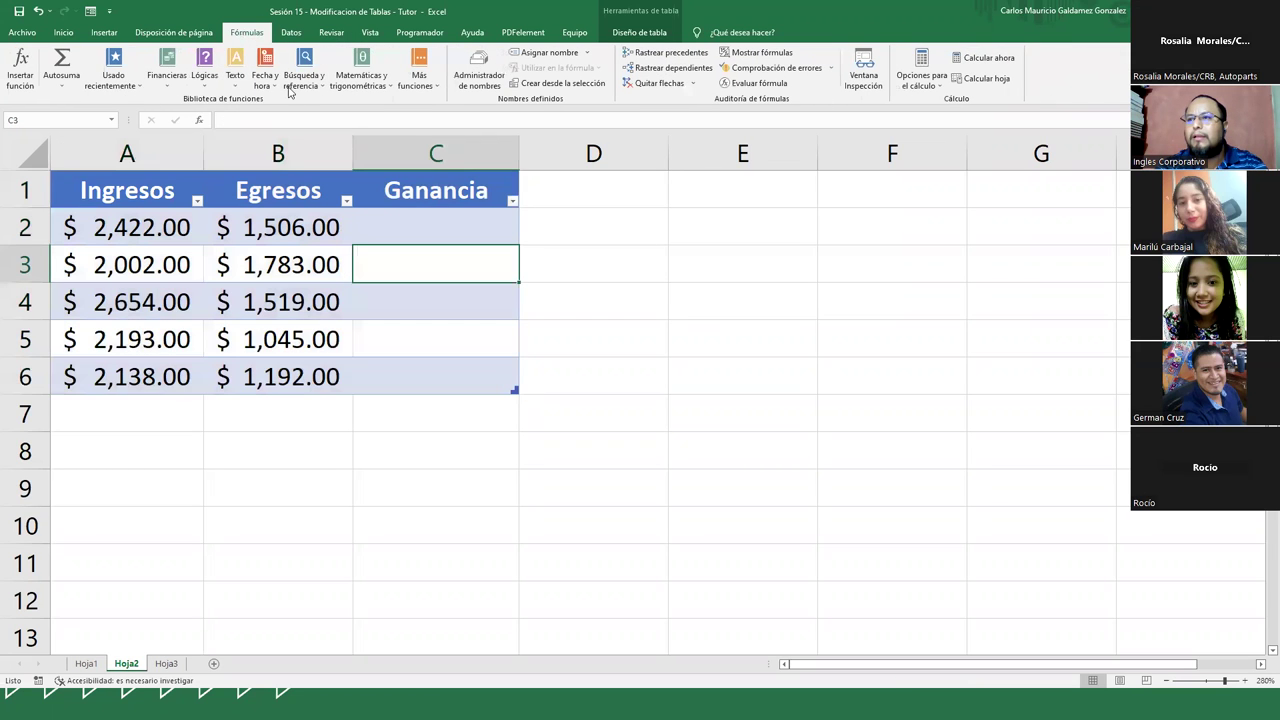
click(493, 78)
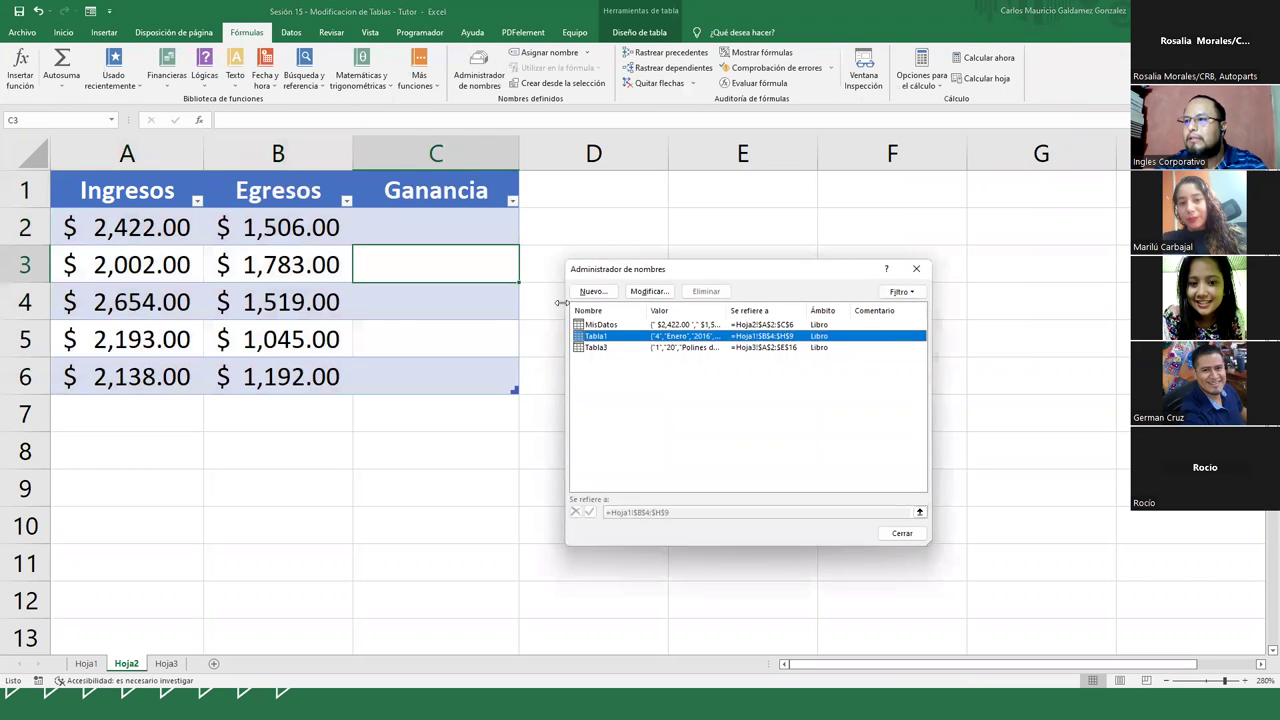
click(612, 326)
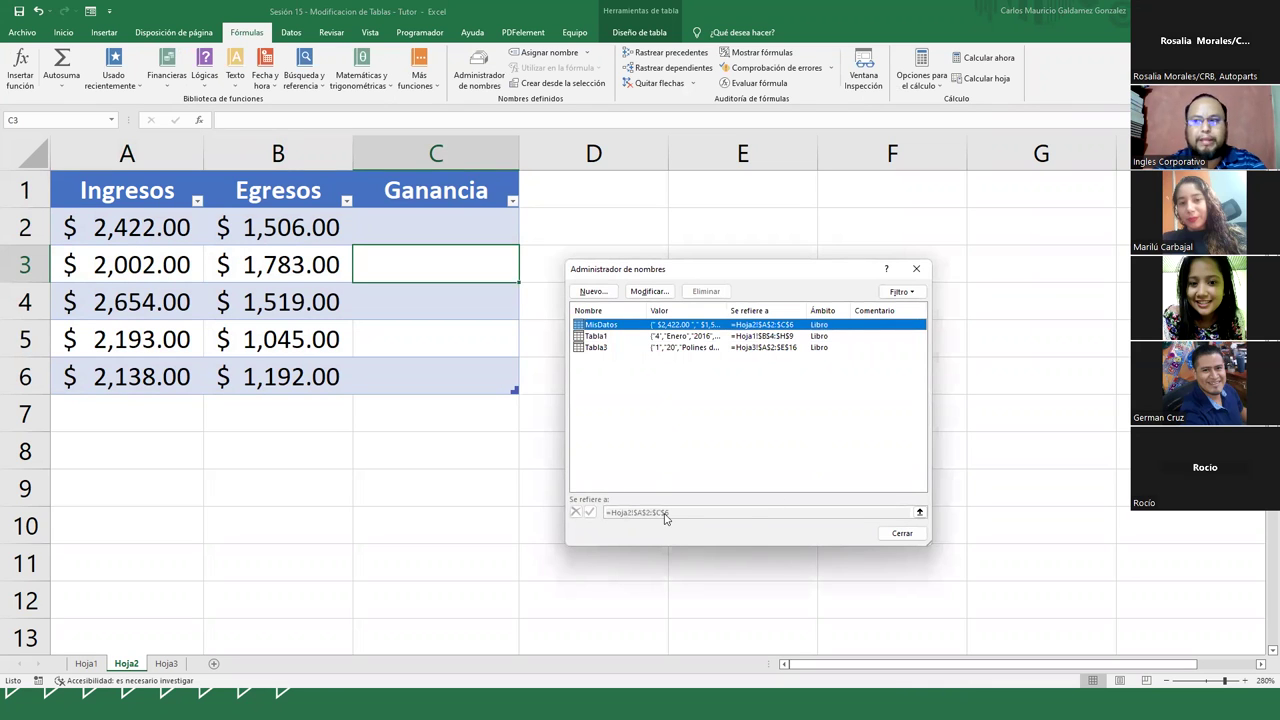
click(905, 534)
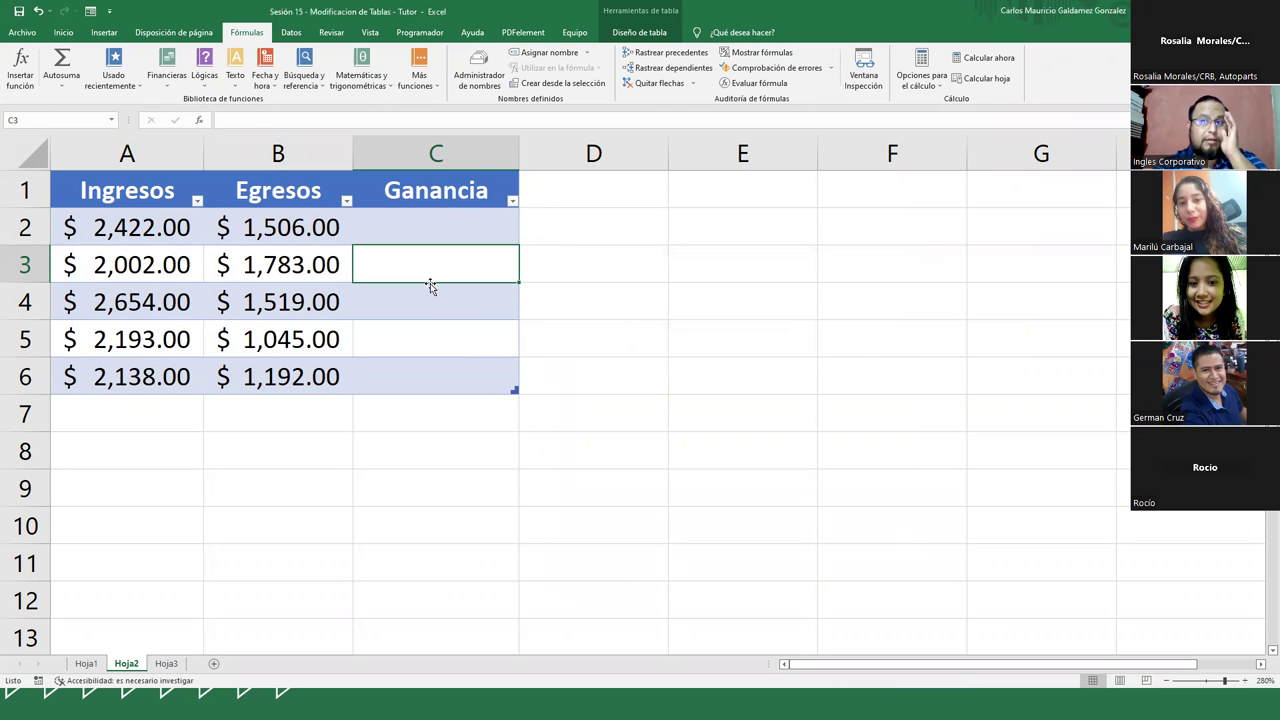
Step: Select the whole table and review the name assigned to it in its design properties
drag(139, 176, 431, 377)
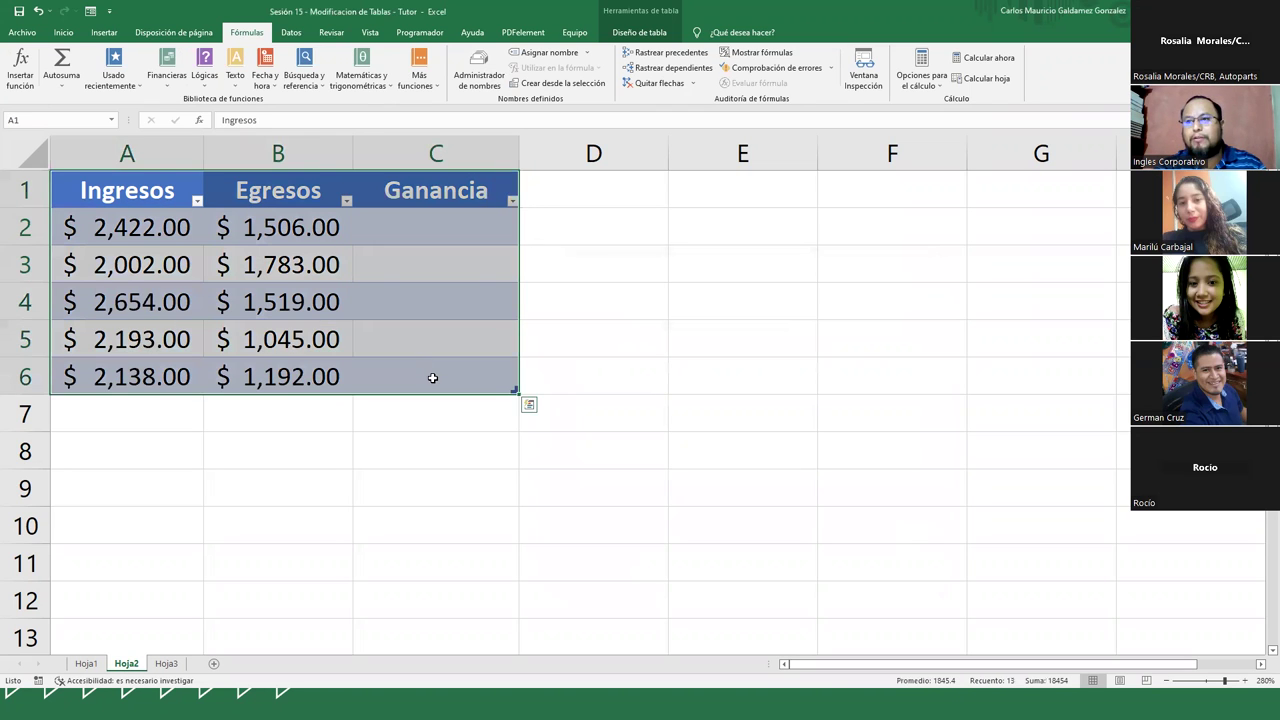
click(652, 33)
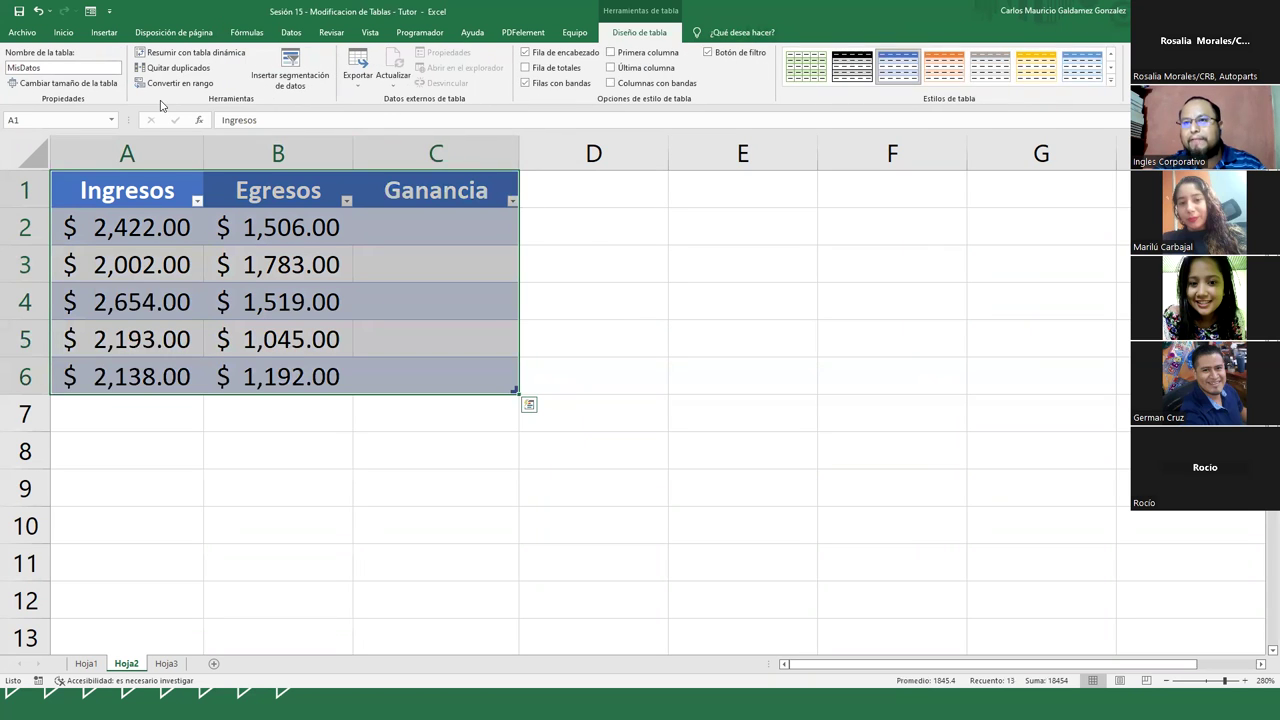
click(50, 68)
Step: Start a formula in C2, the first Ganancia cell, with the structured reference =MisDatos[Ingresos]
click(400, 240)
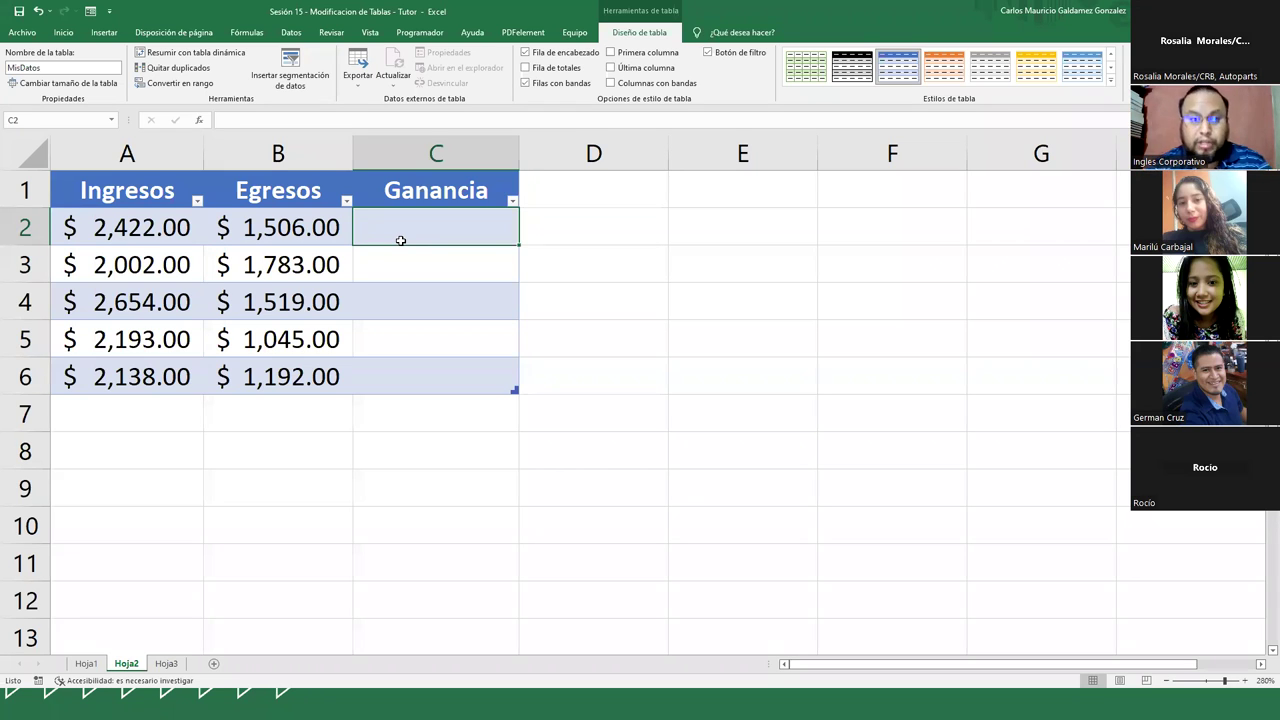
text(=)
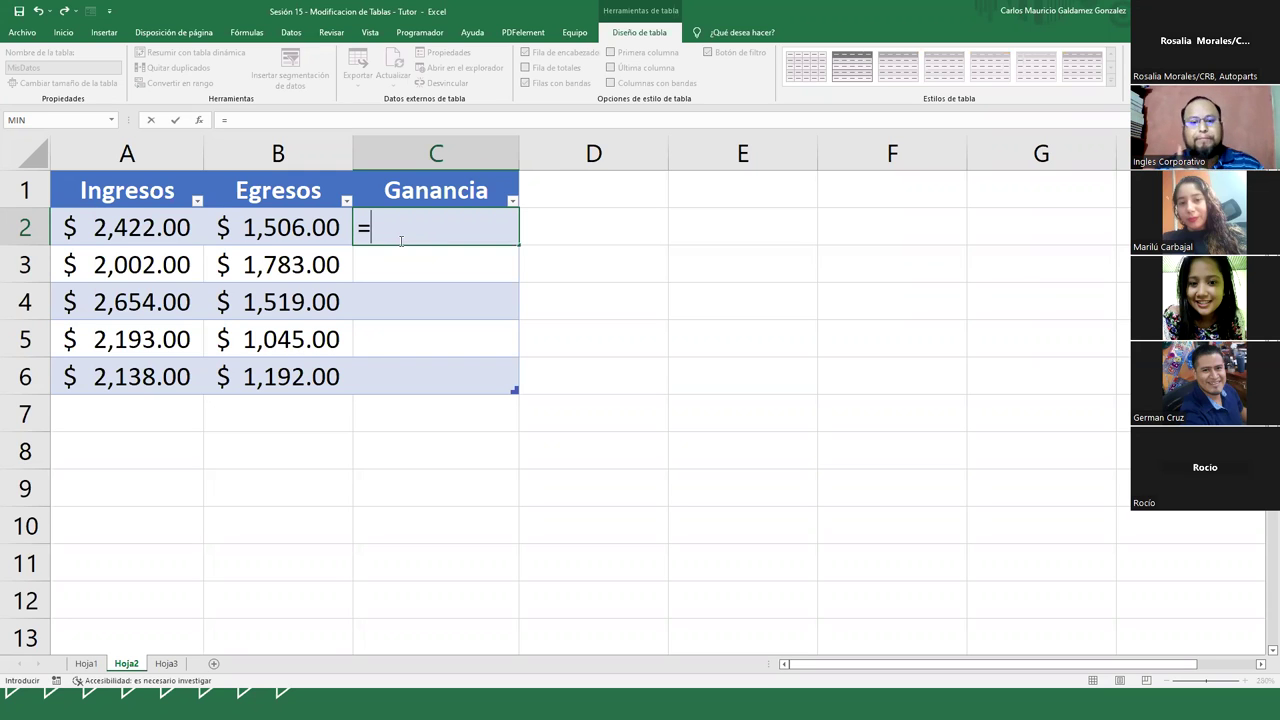
text(Mis)
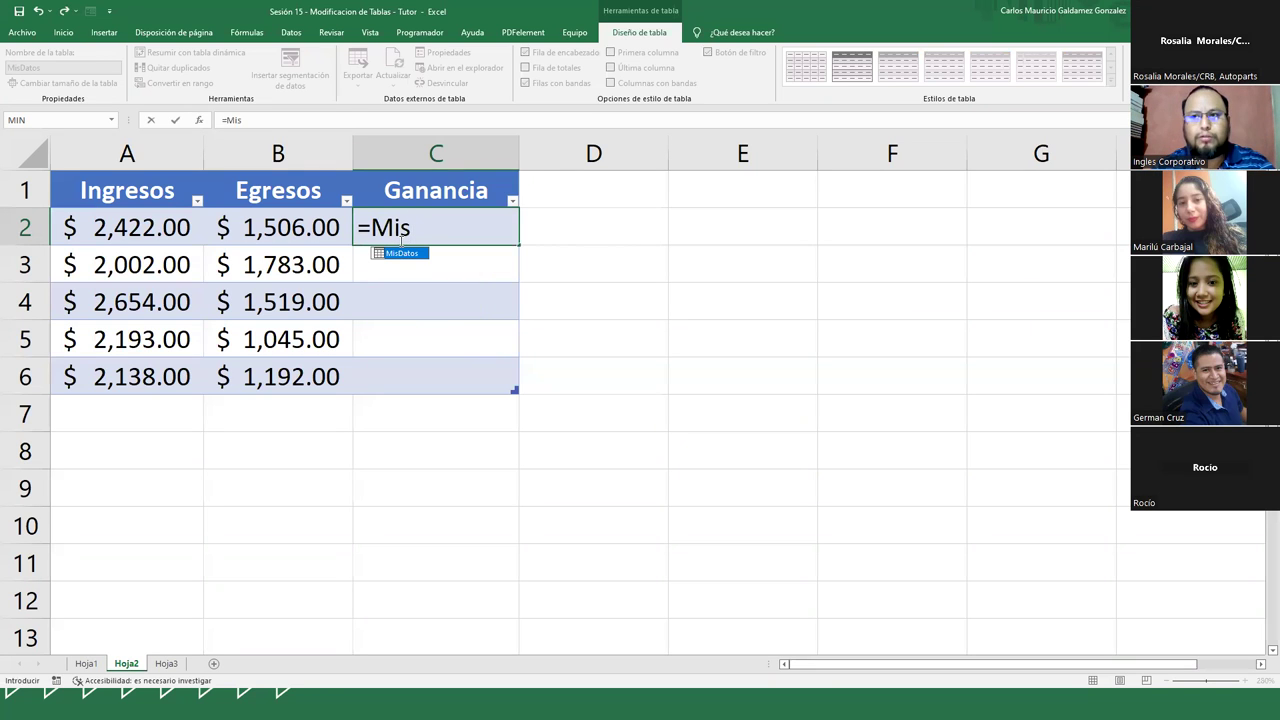
key(Tab)
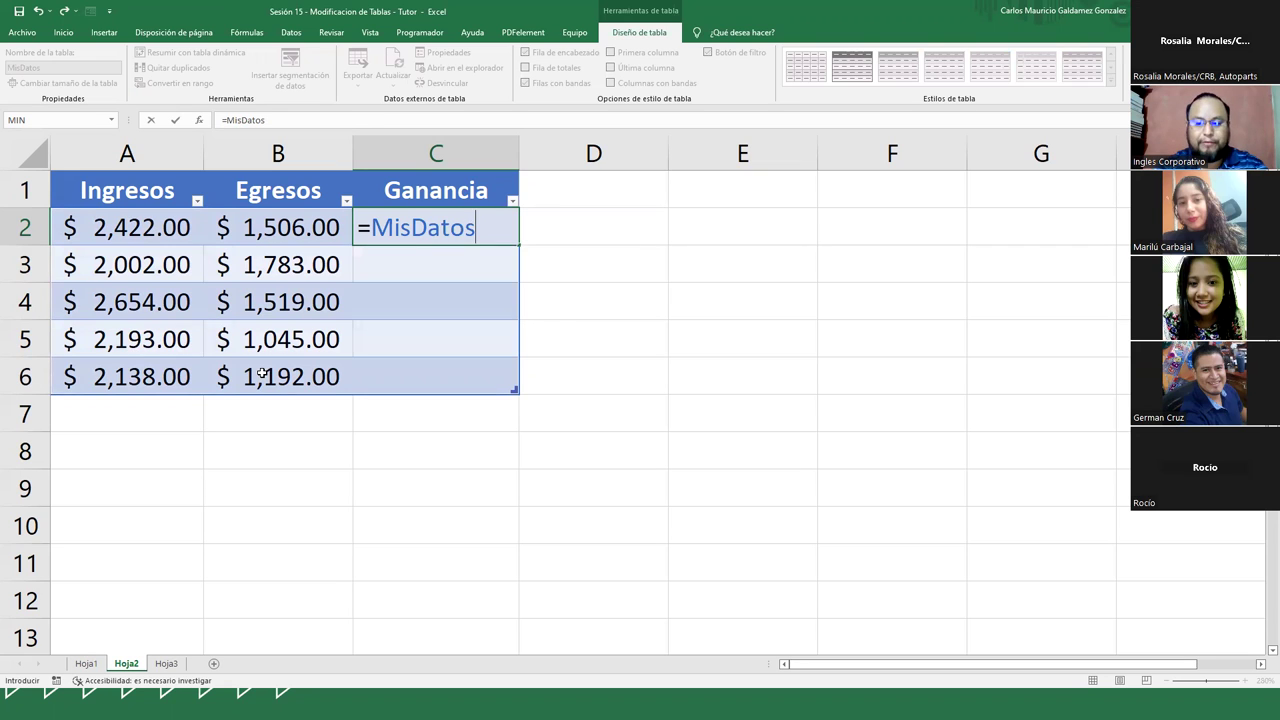
text([)
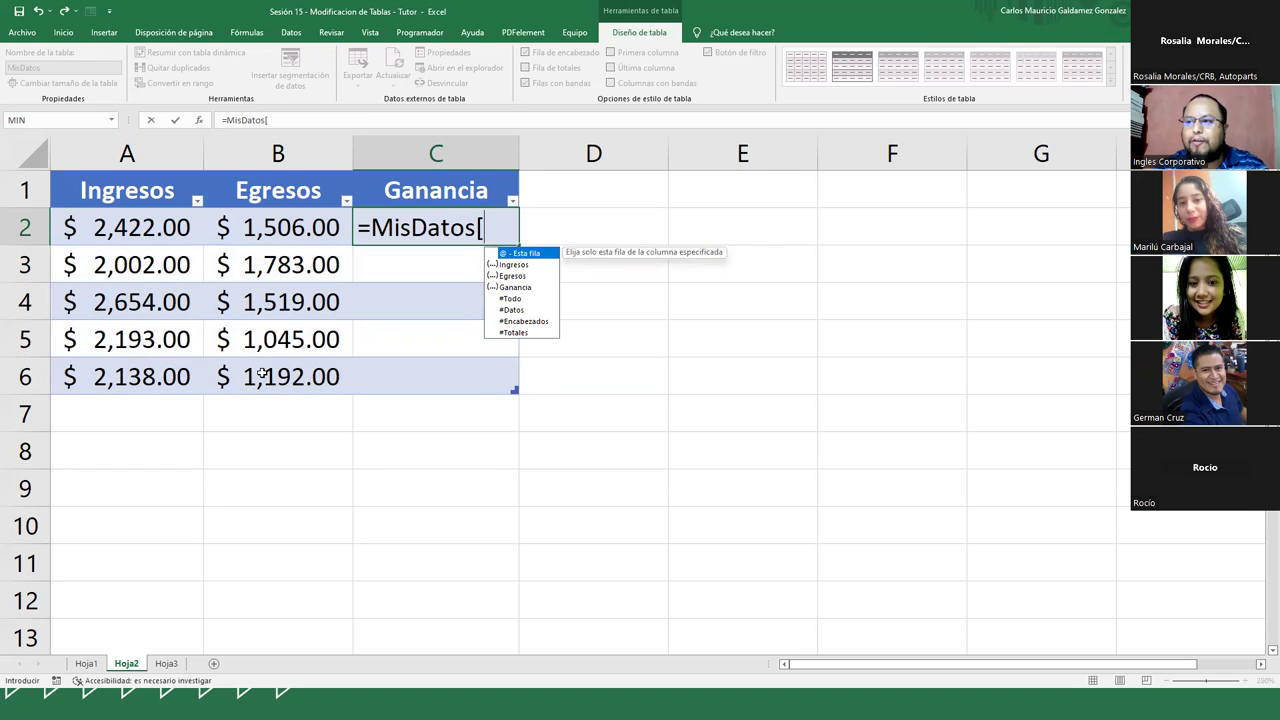
key(Down)
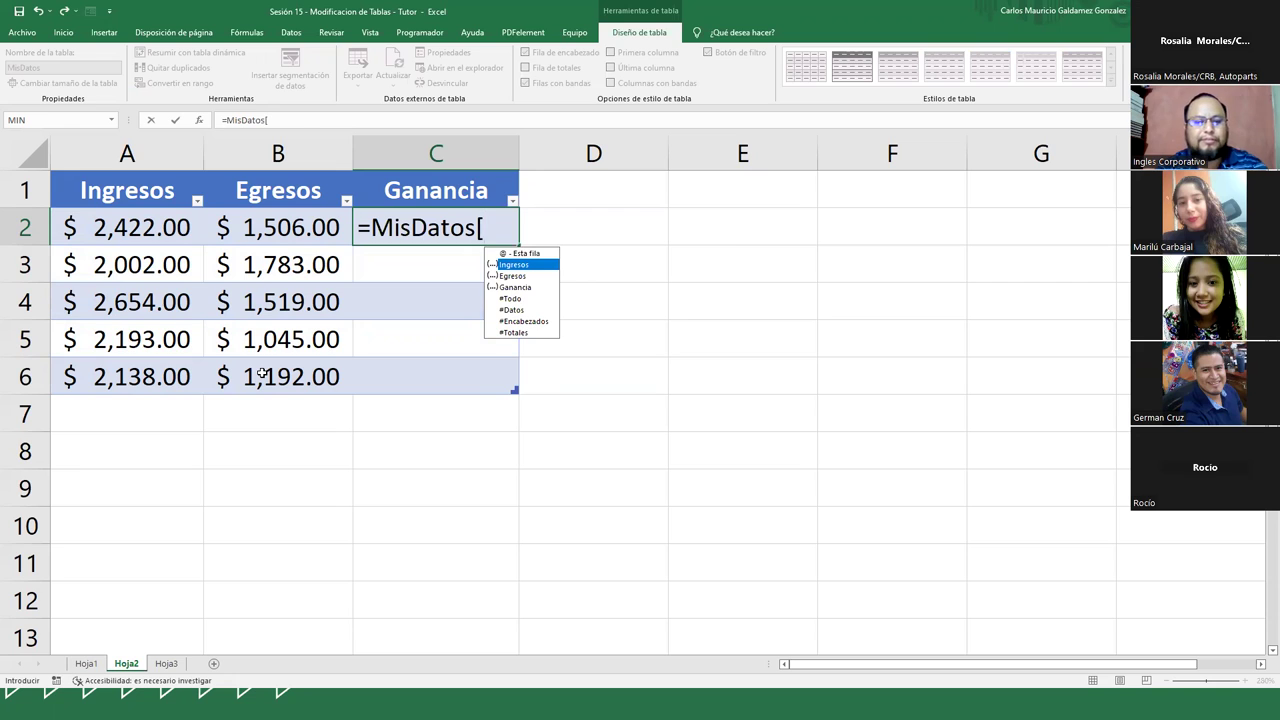
key(Tab)
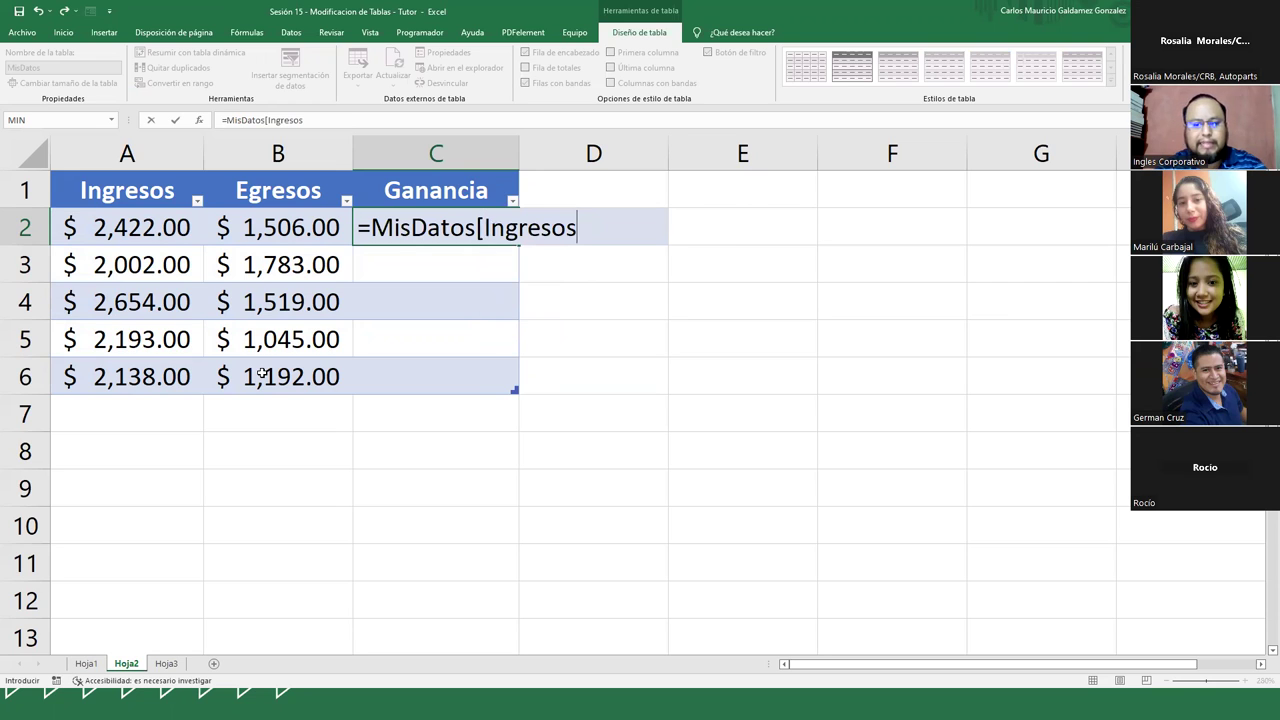
text(])
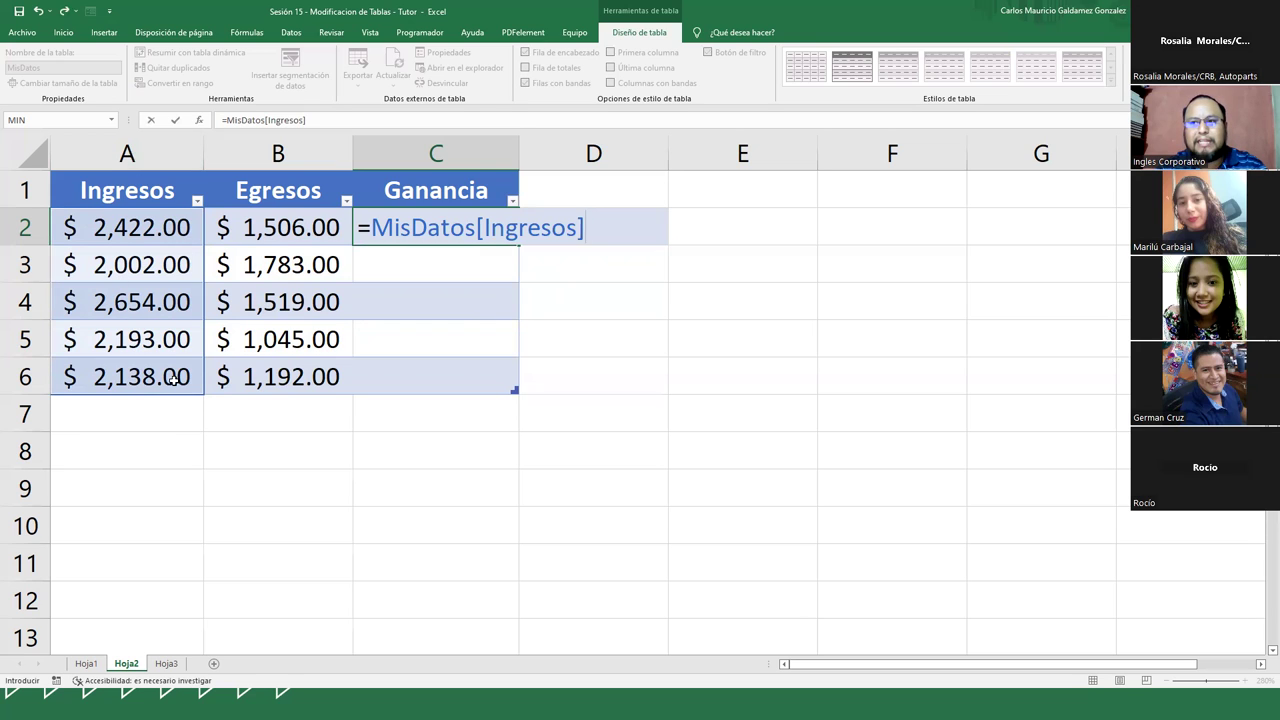
Step: Subtract MisDatos[Egresos] in the C2 formula and enter it to calculate the Ganancia column
text(-)
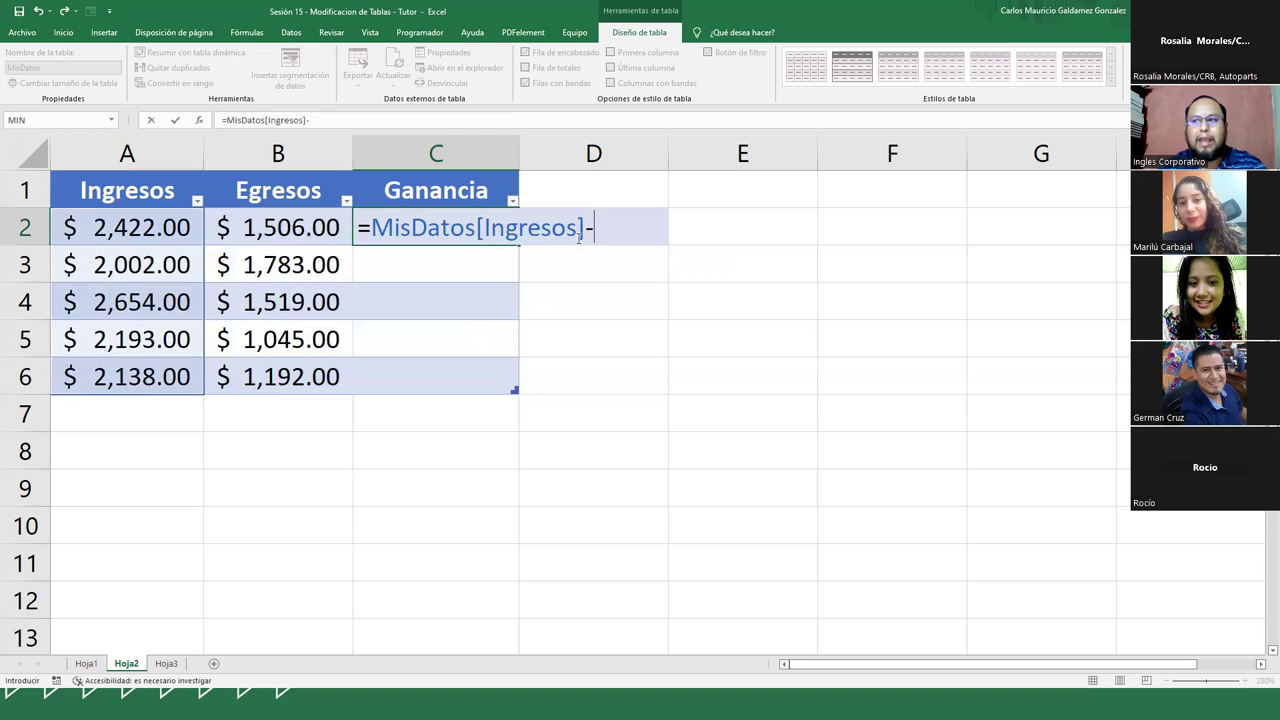
text(Misda)
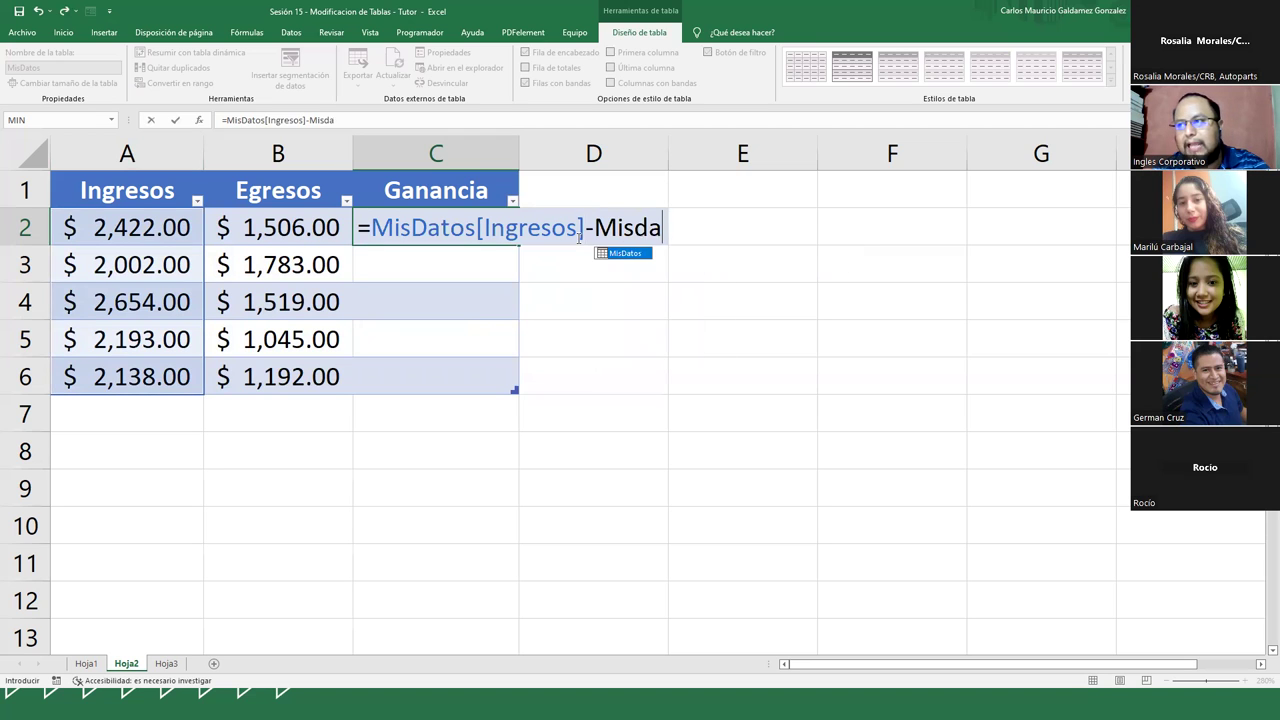
key(Tab)
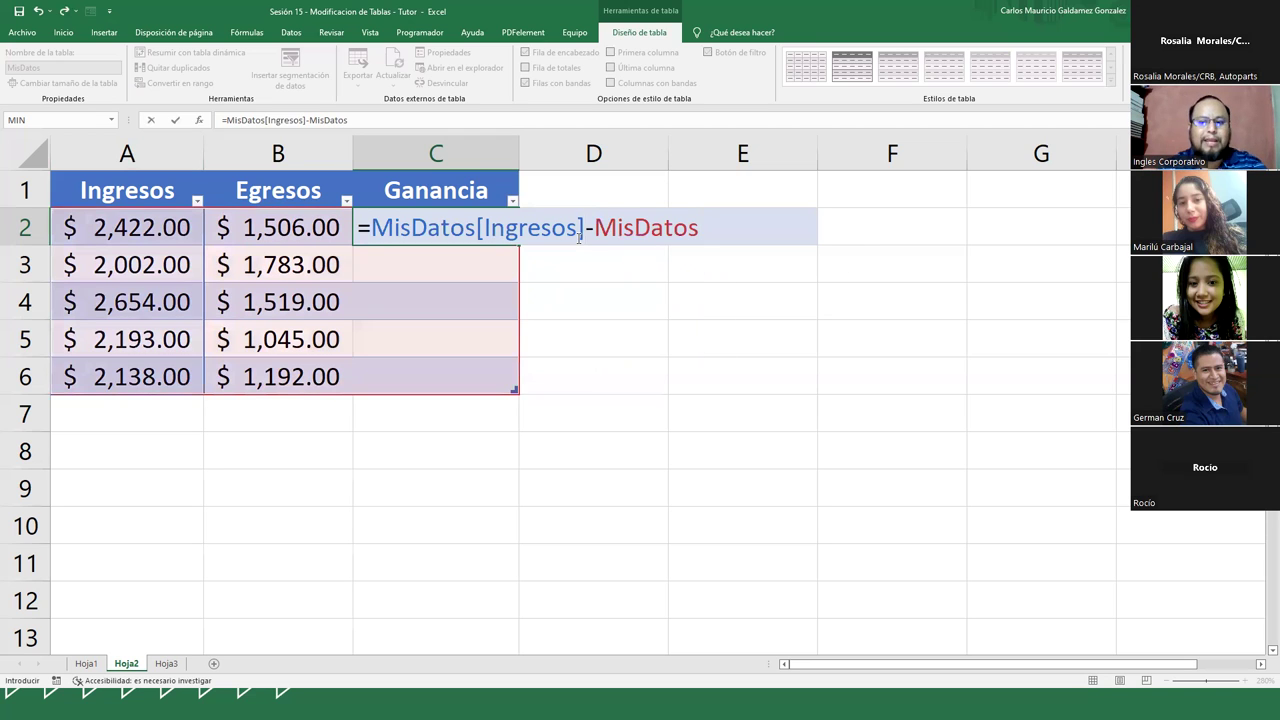
text([)
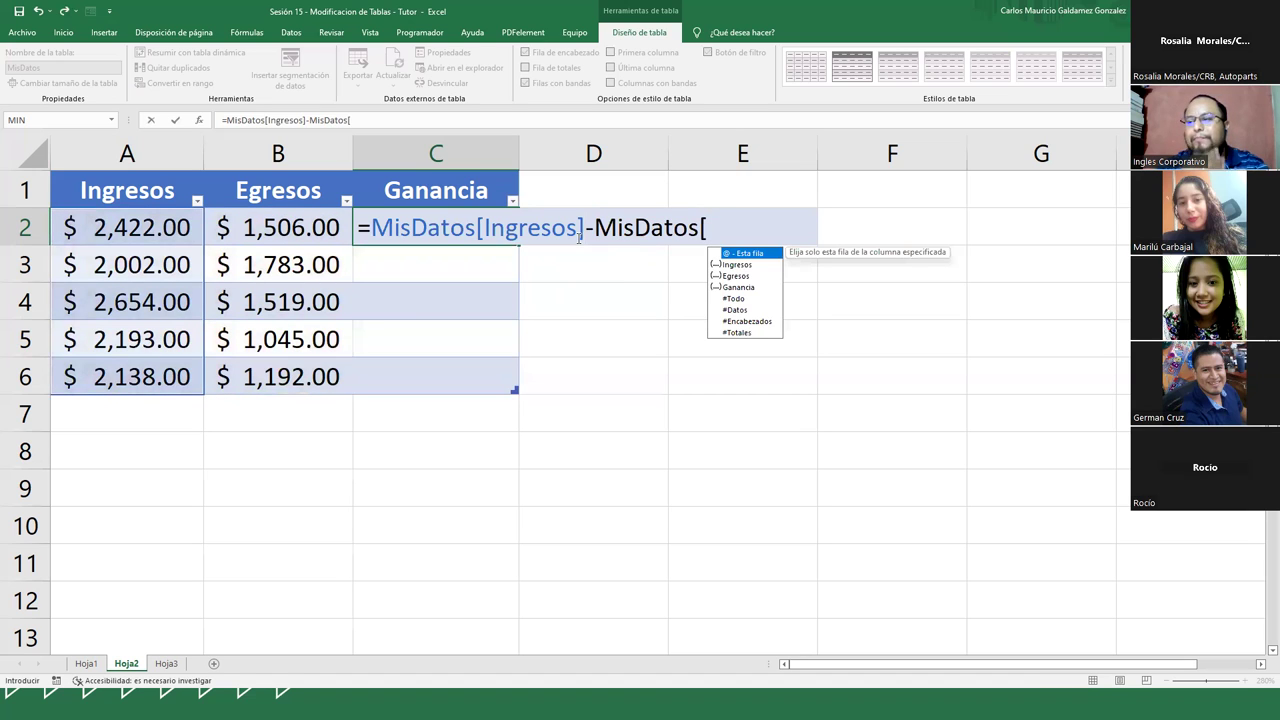
key(Down)
key(Down)
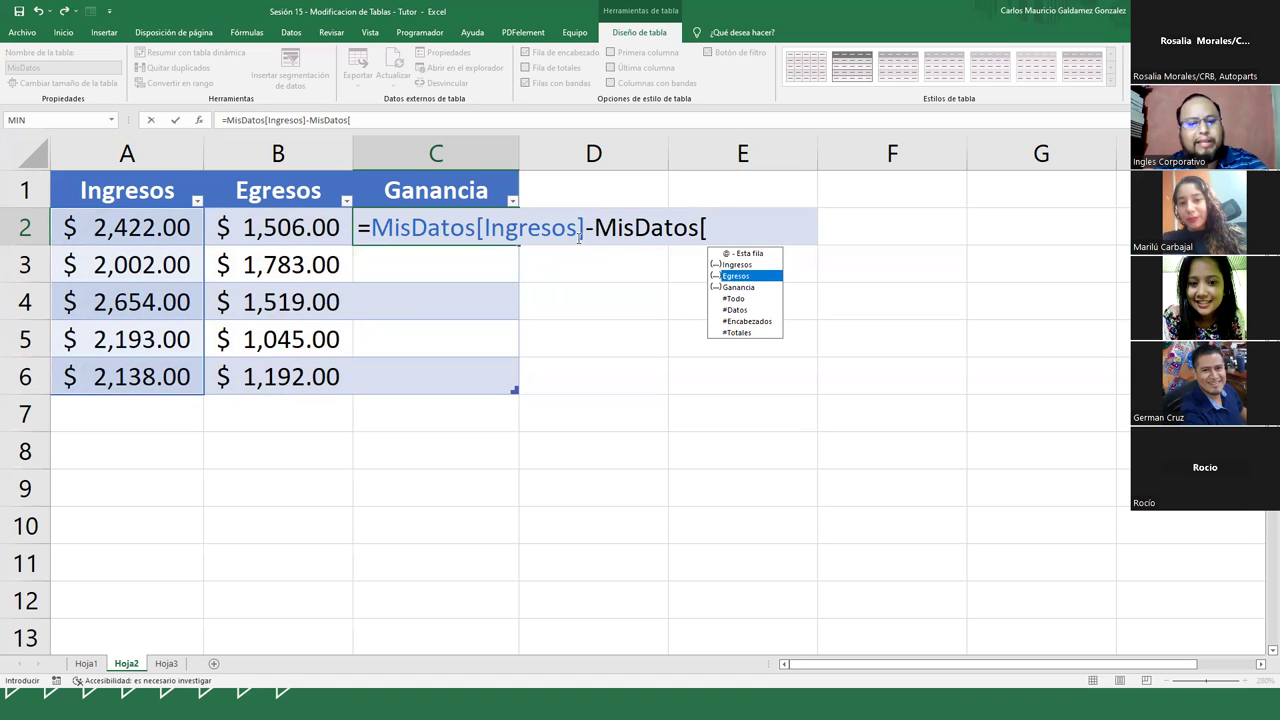
key(Tab)
text(])
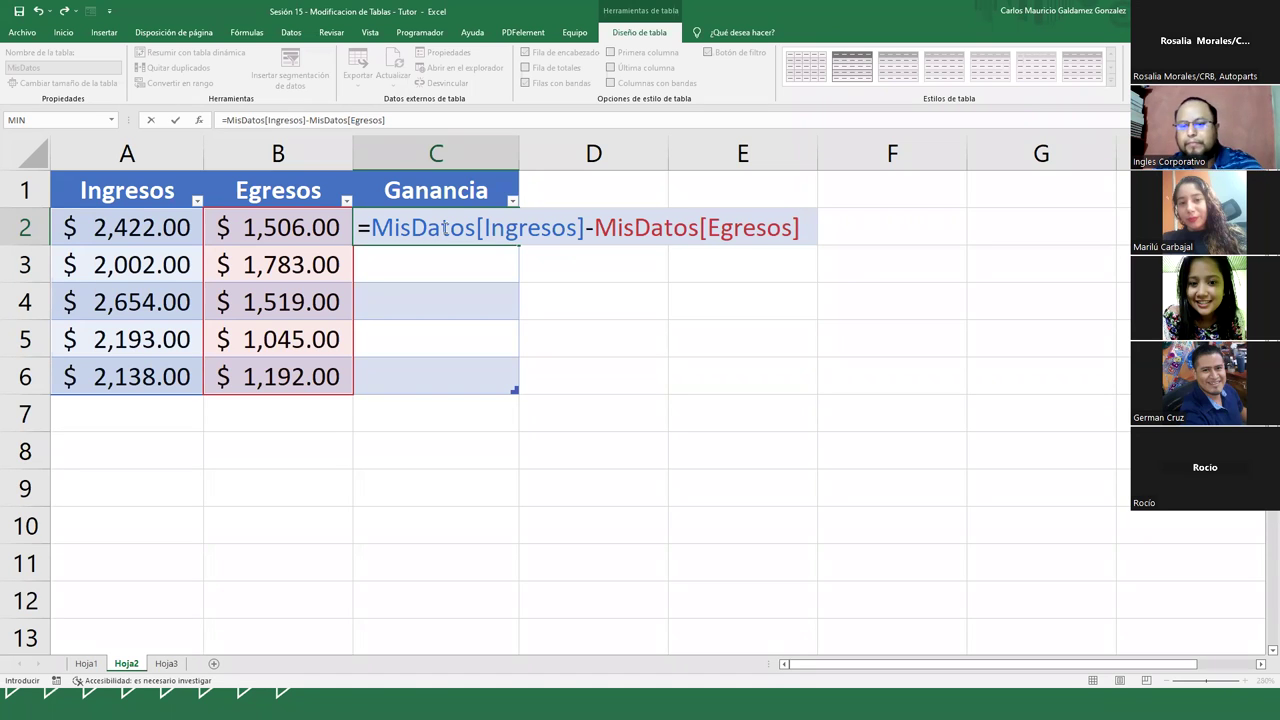
key(Return)
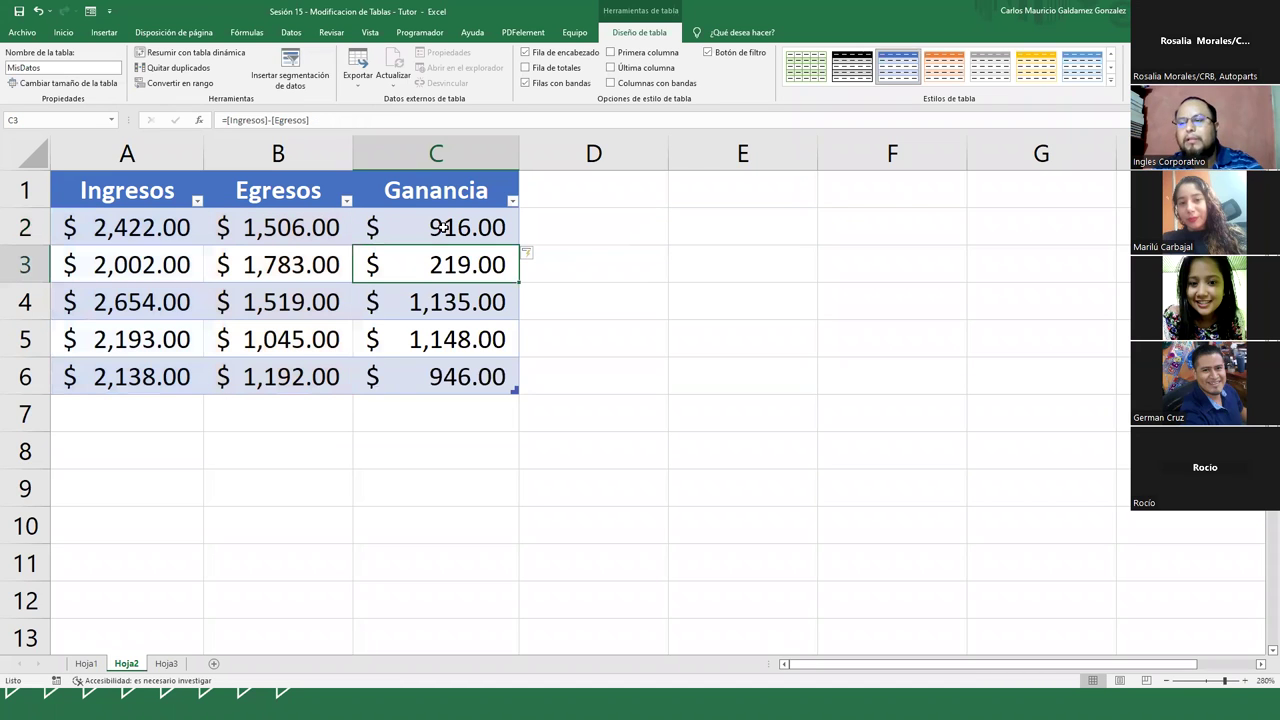
Step: Check the formula in each Ganancia cell from C2 to C6 against the amounts in row 2
click(403, 229)
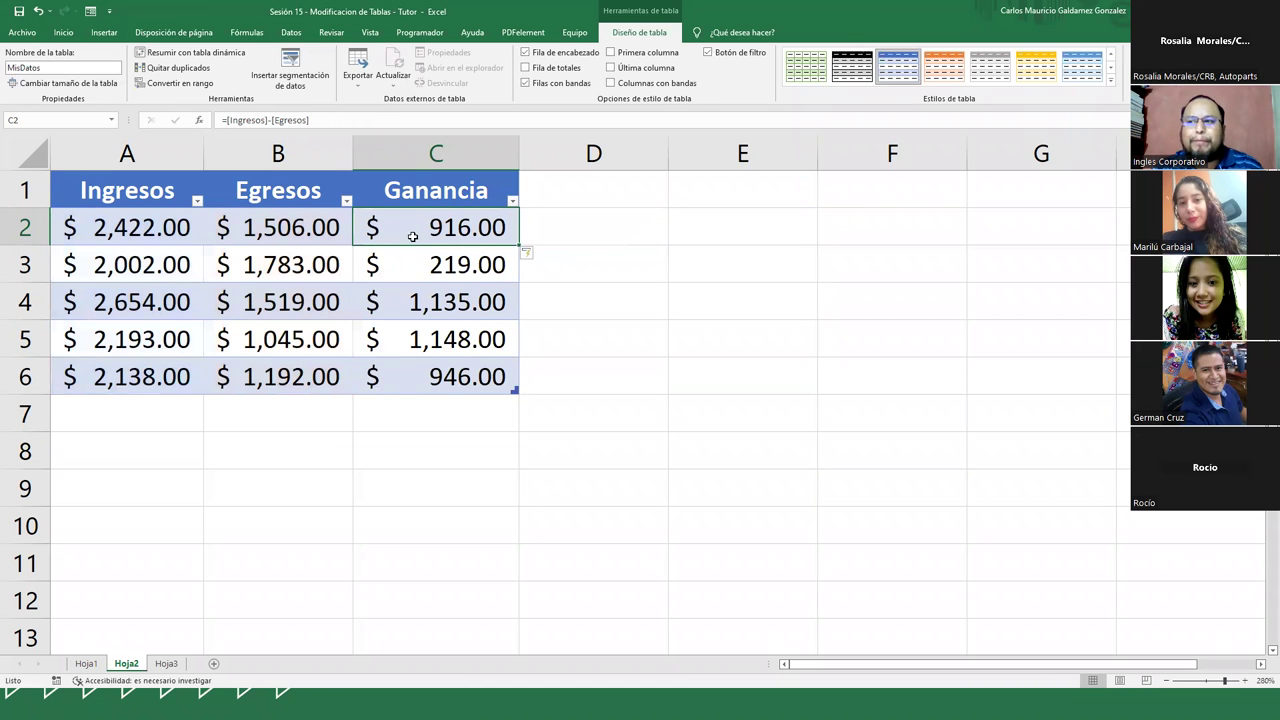
drag(132, 232, 215, 229)
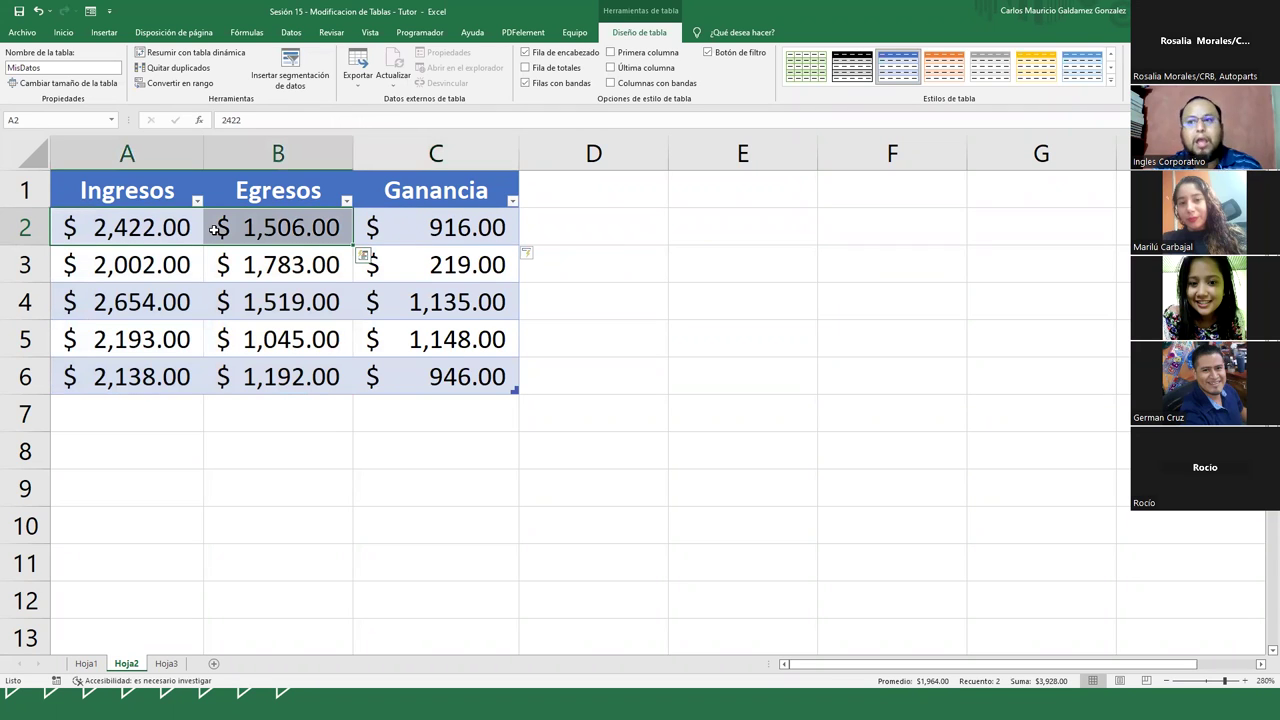
click(396, 232)
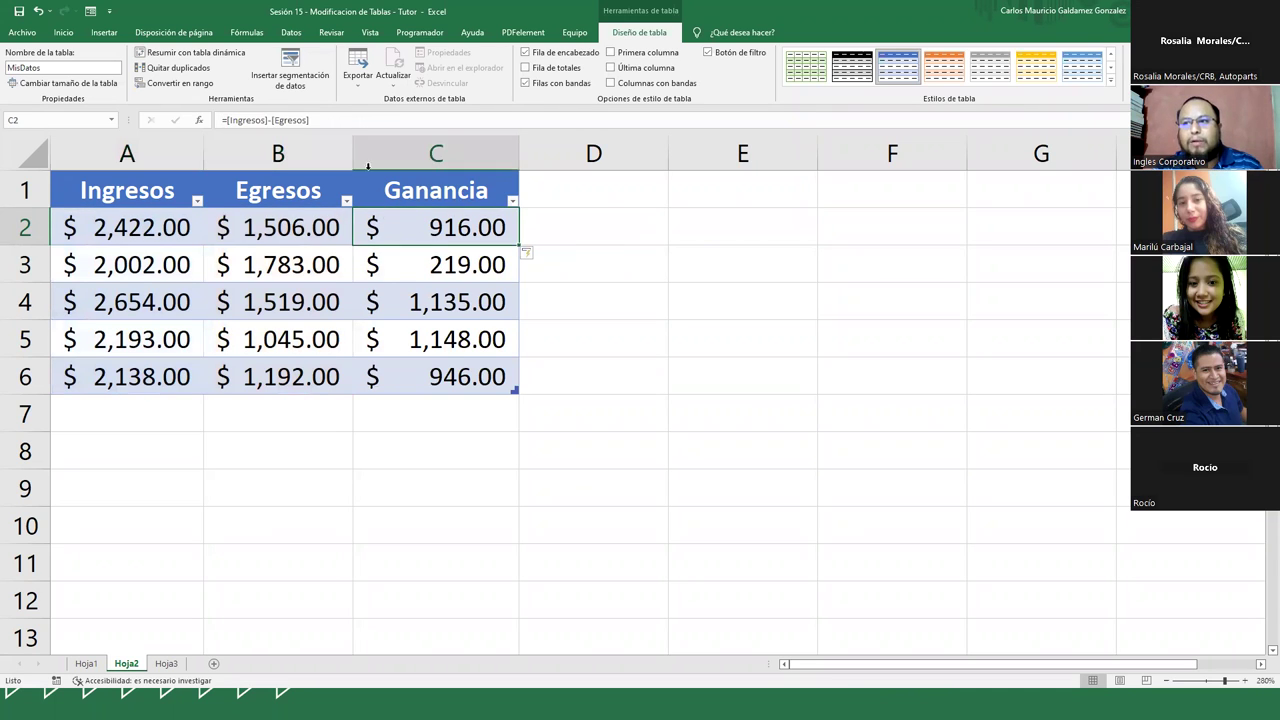
click(424, 262)
click(430, 300)
click(432, 336)
click(437, 375)
click(414, 230)
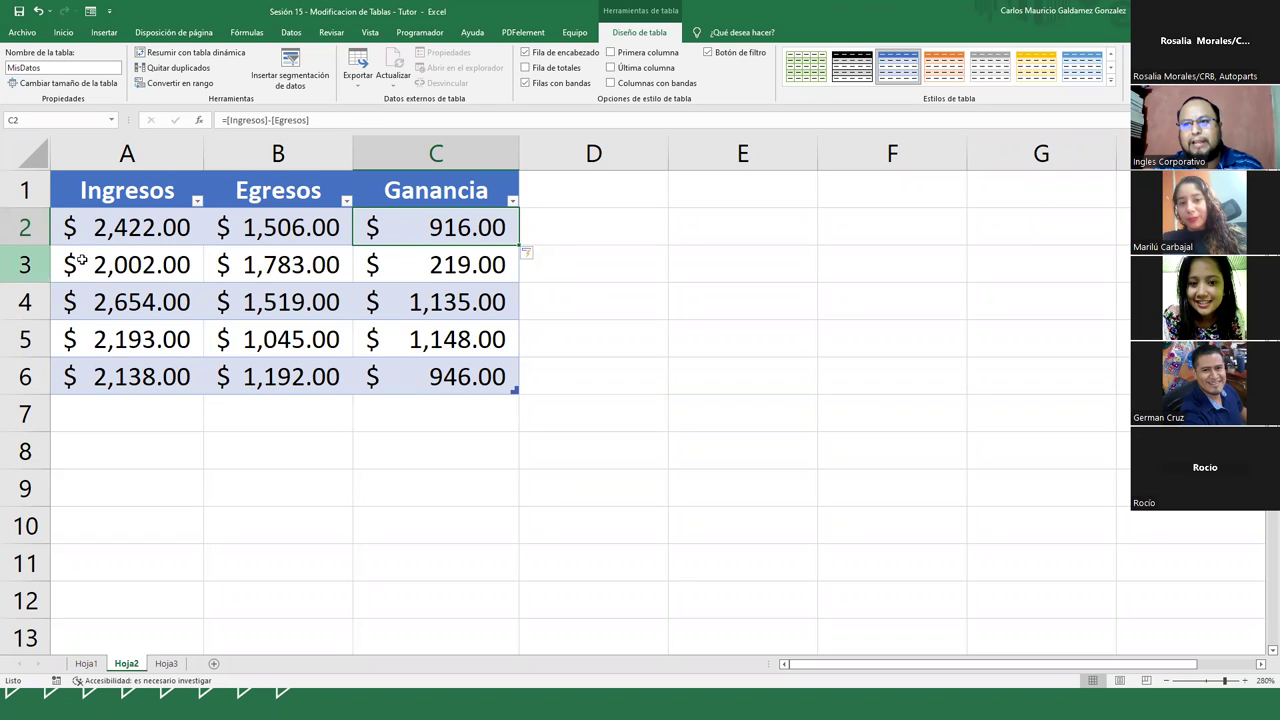
Step: Compare the Ingresos and Egresos amounts in rows 2 and 3, and review the Ganancia formulas down to C6 and back
click(141, 229)
click(266, 237)
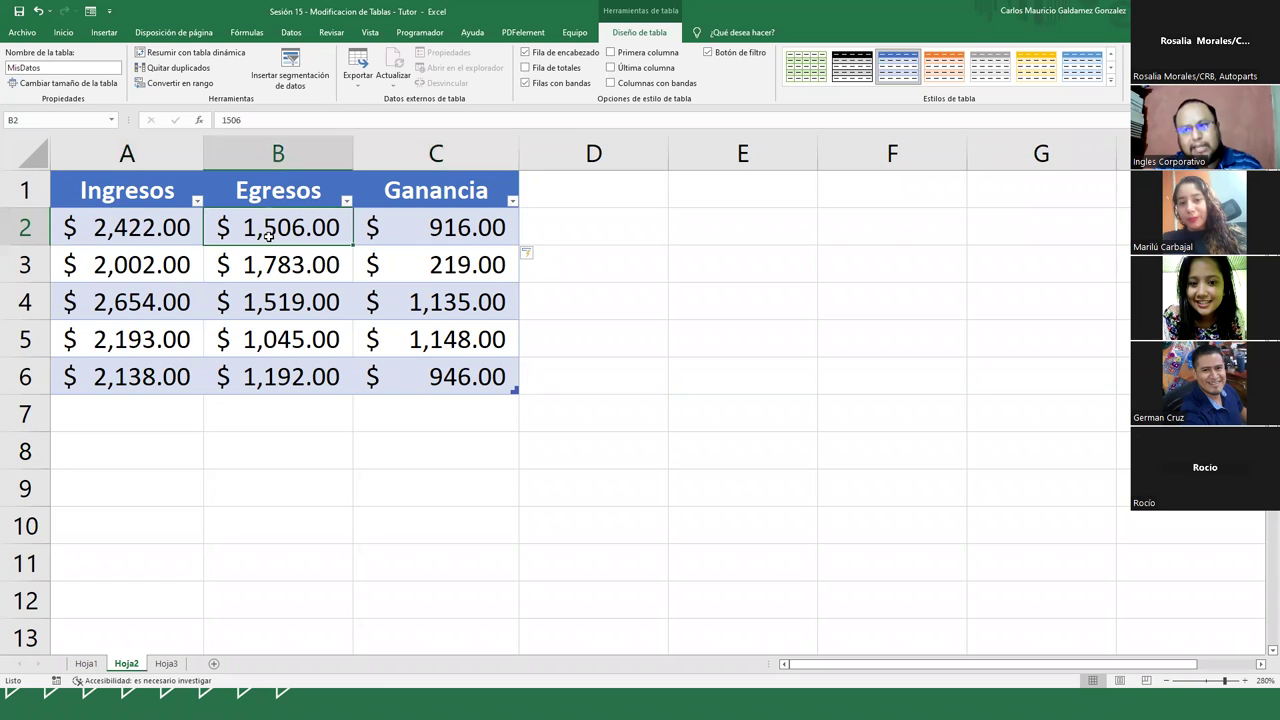
click(124, 272)
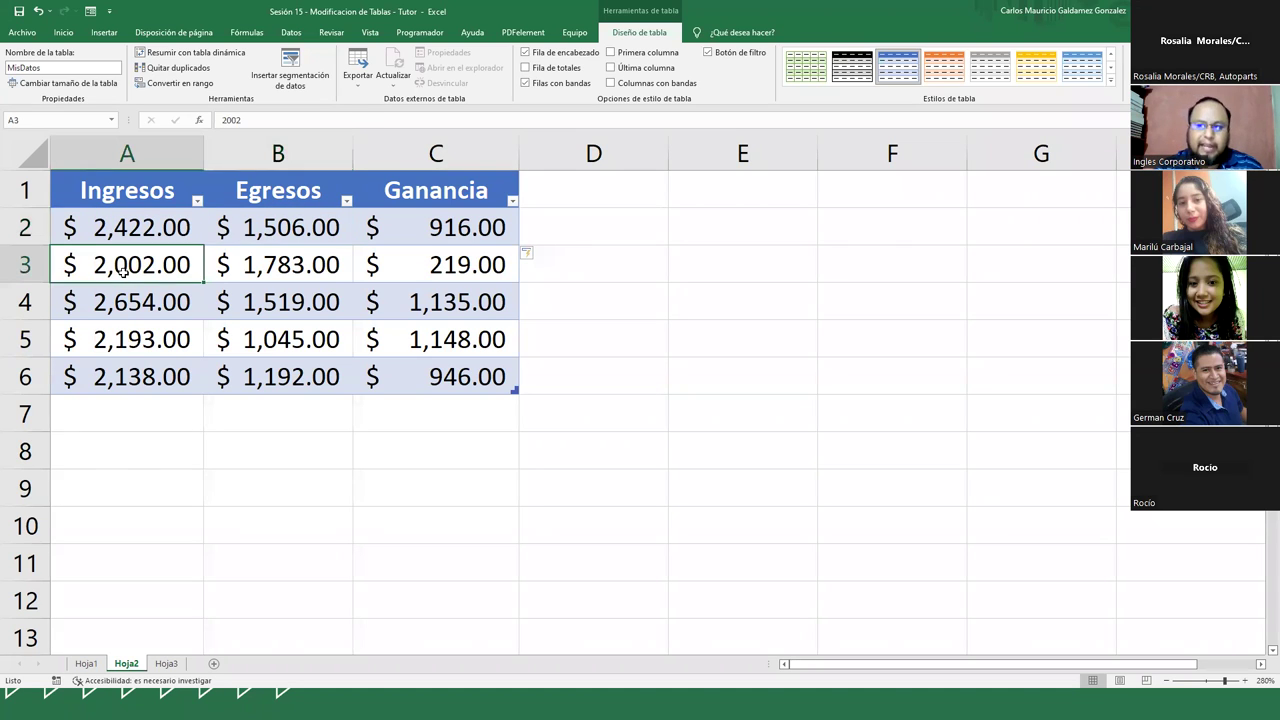
click(273, 272)
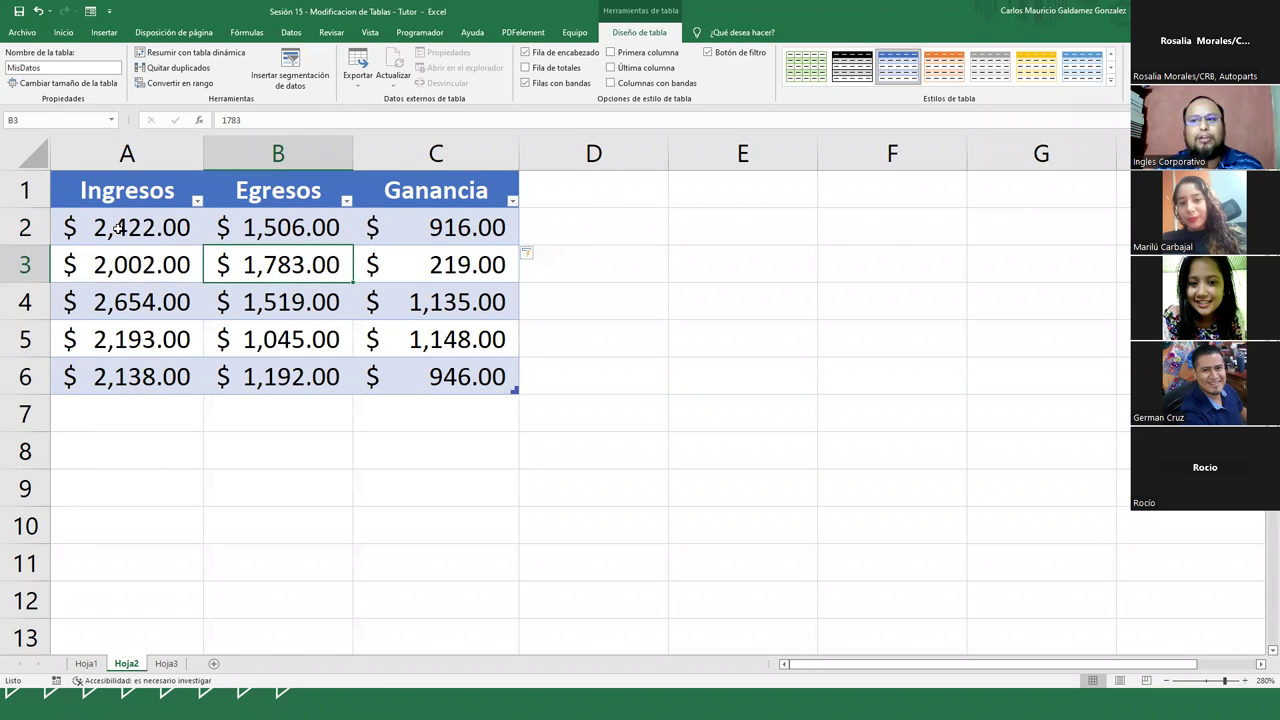
click(413, 234)
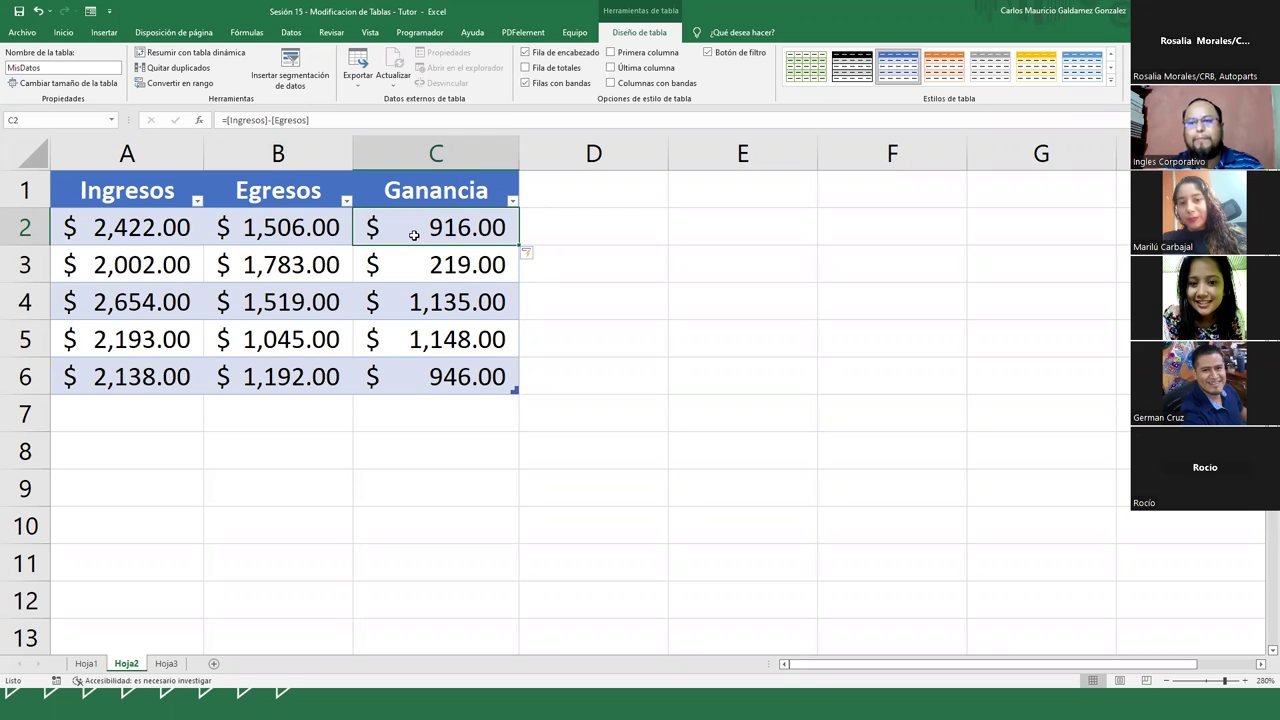
click(440, 275)
click(440, 308)
click(444, 340)
click(446, 378)
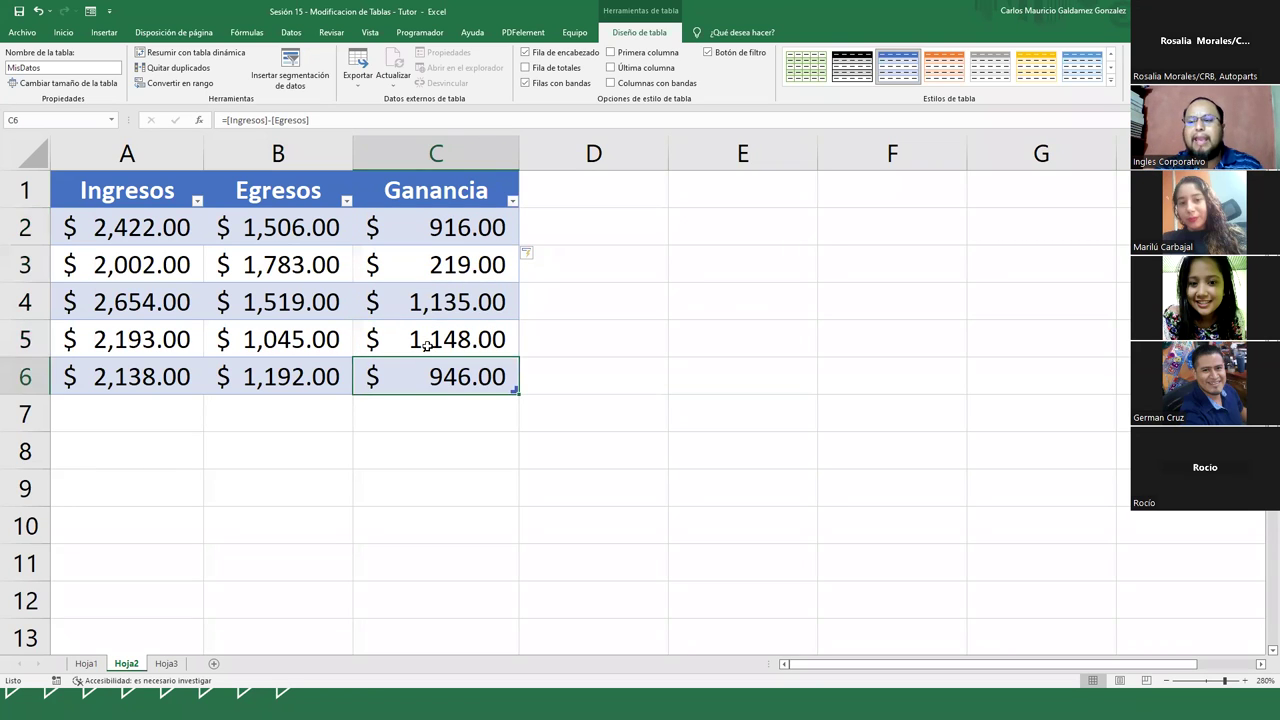
click(428, 346)
click(421, 314)
click(421, 268)
click(414, 229)
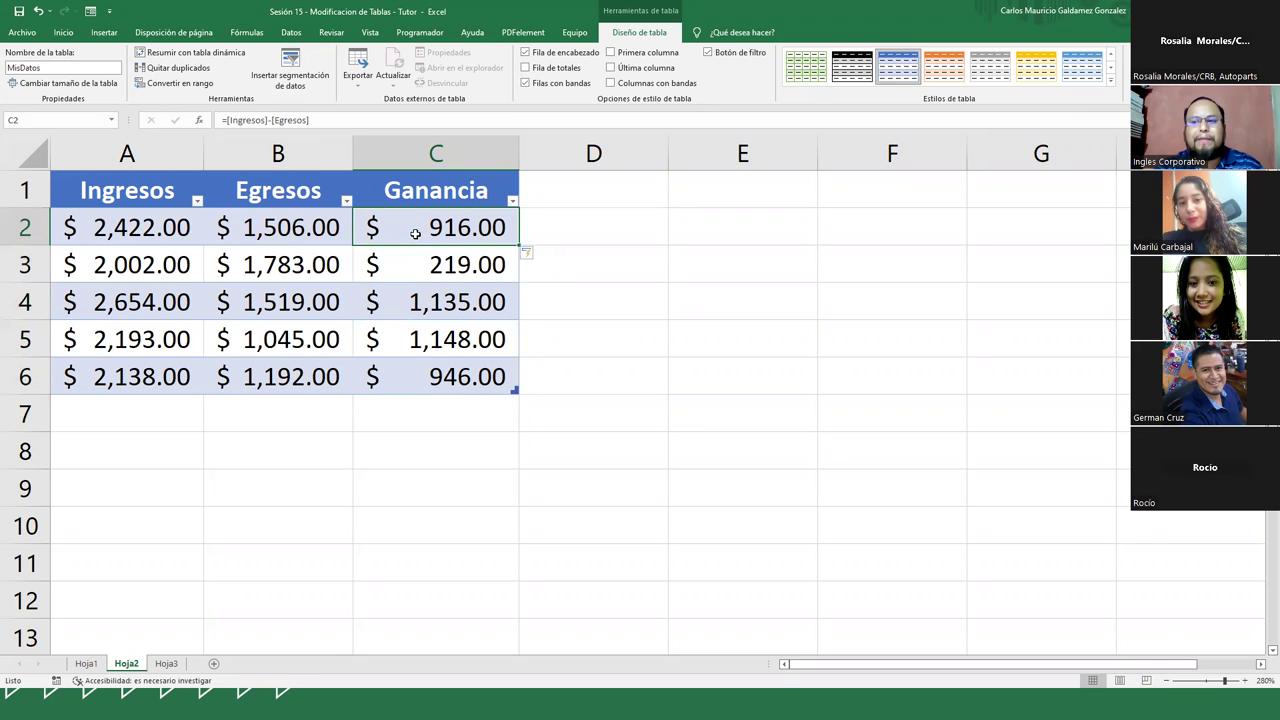
Step: Inspect the column references highlighted by the Ganancia formulas down to C6, and leave cell editing without changes
click(419, 254)
double_click(408, 218)
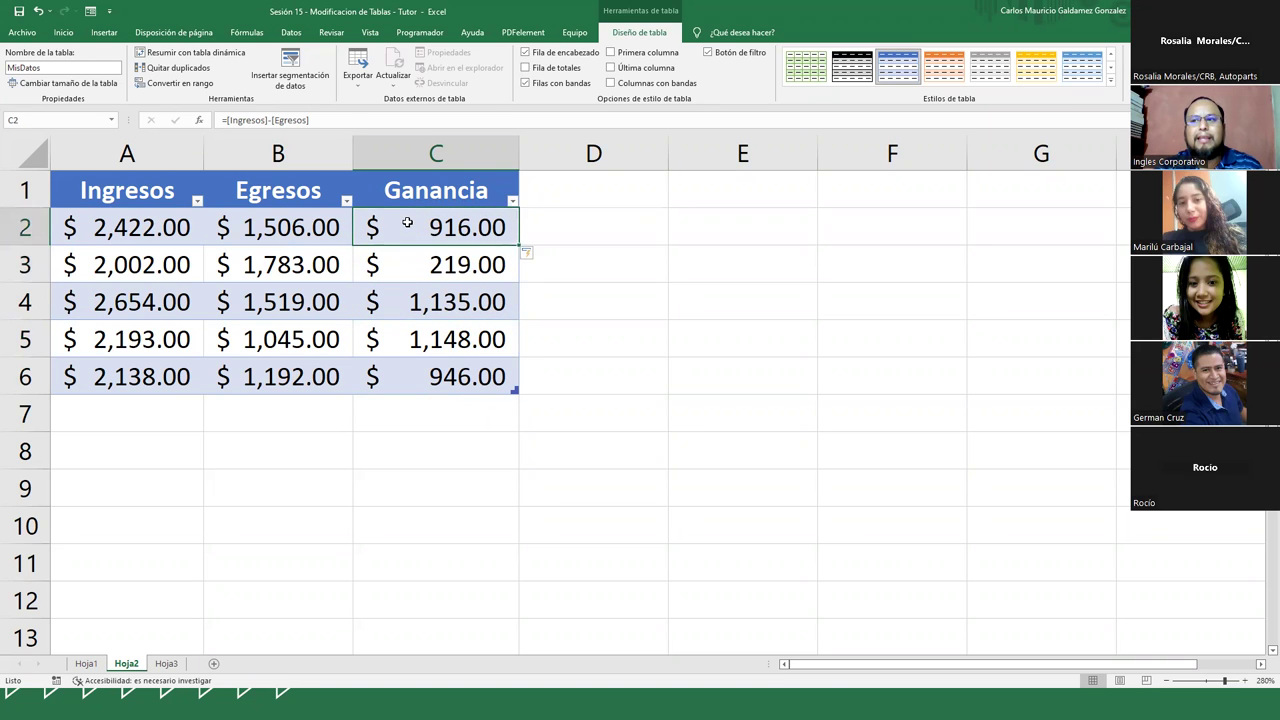
click(421, 268)
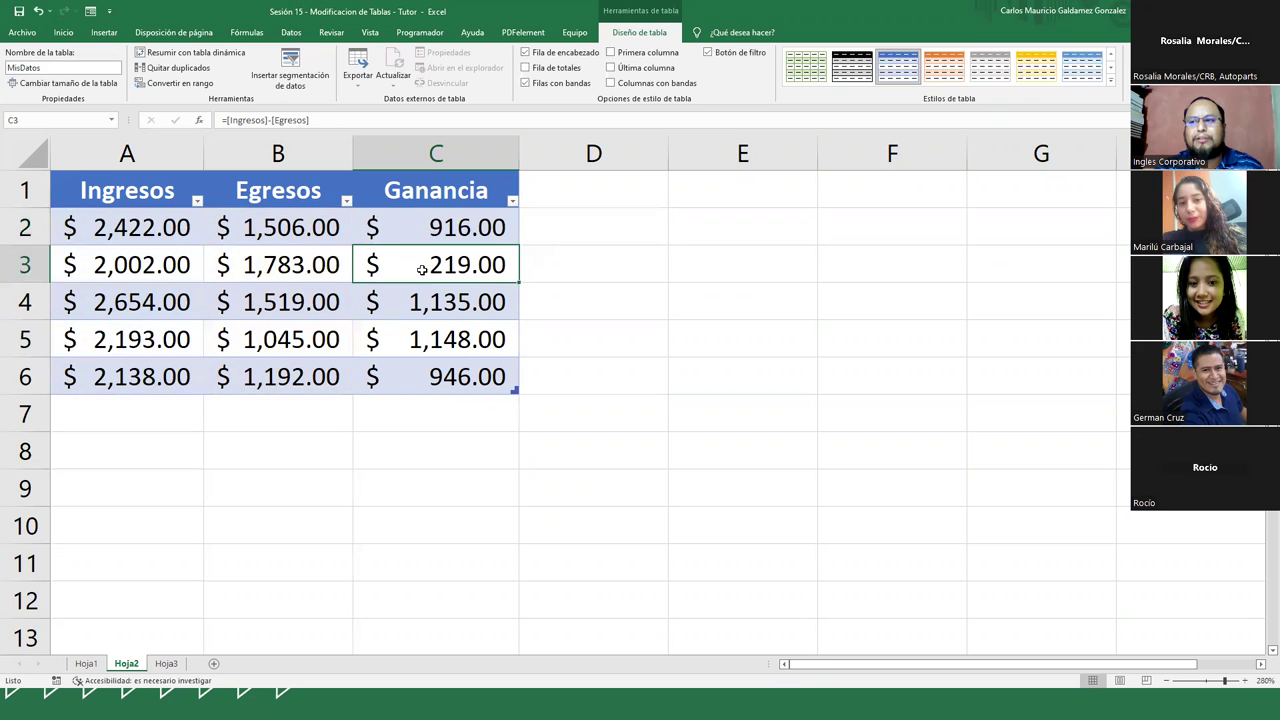
double_click(421, 268)
click(422, 300)
double_click(423, 300)
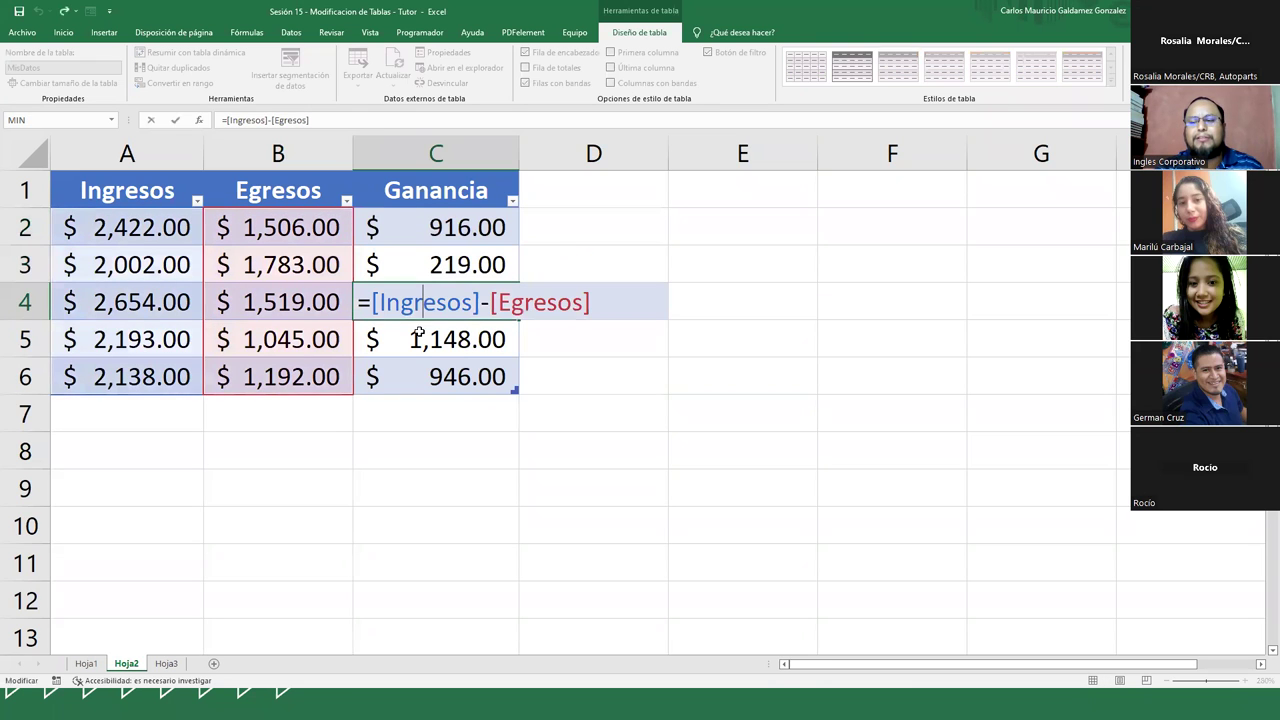
double_click(422, 337)
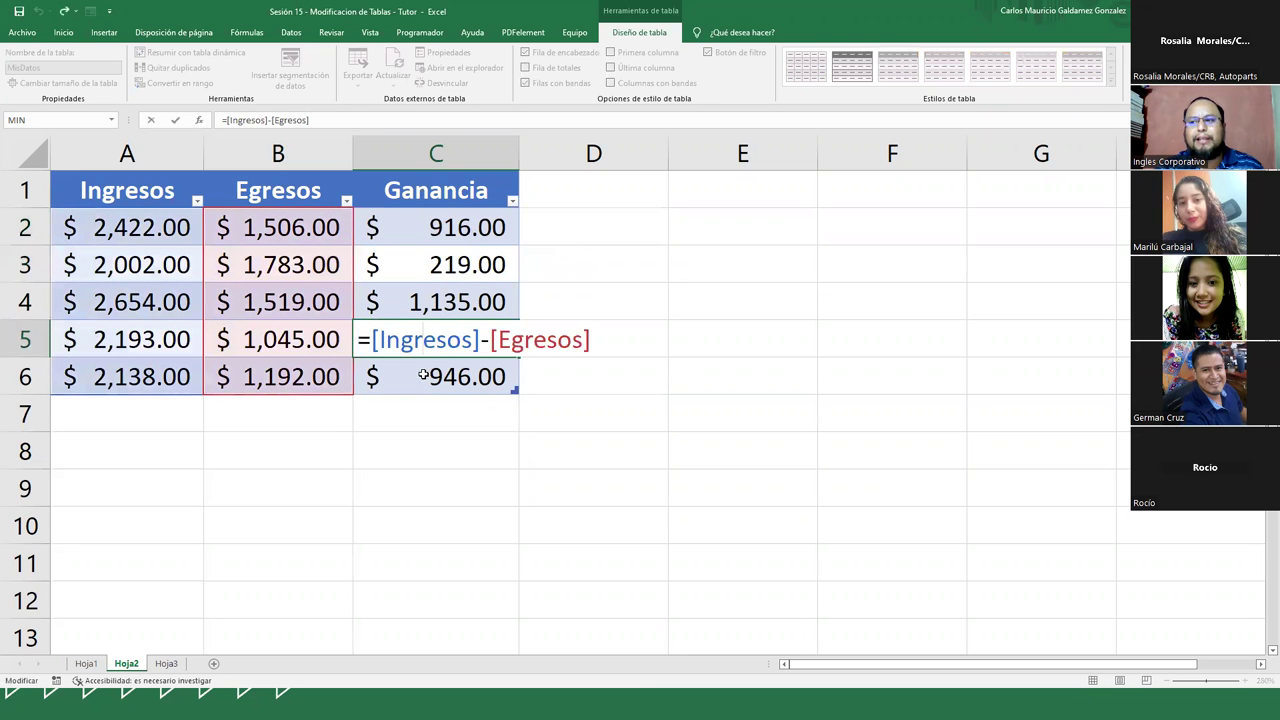
double_click(423, 375)
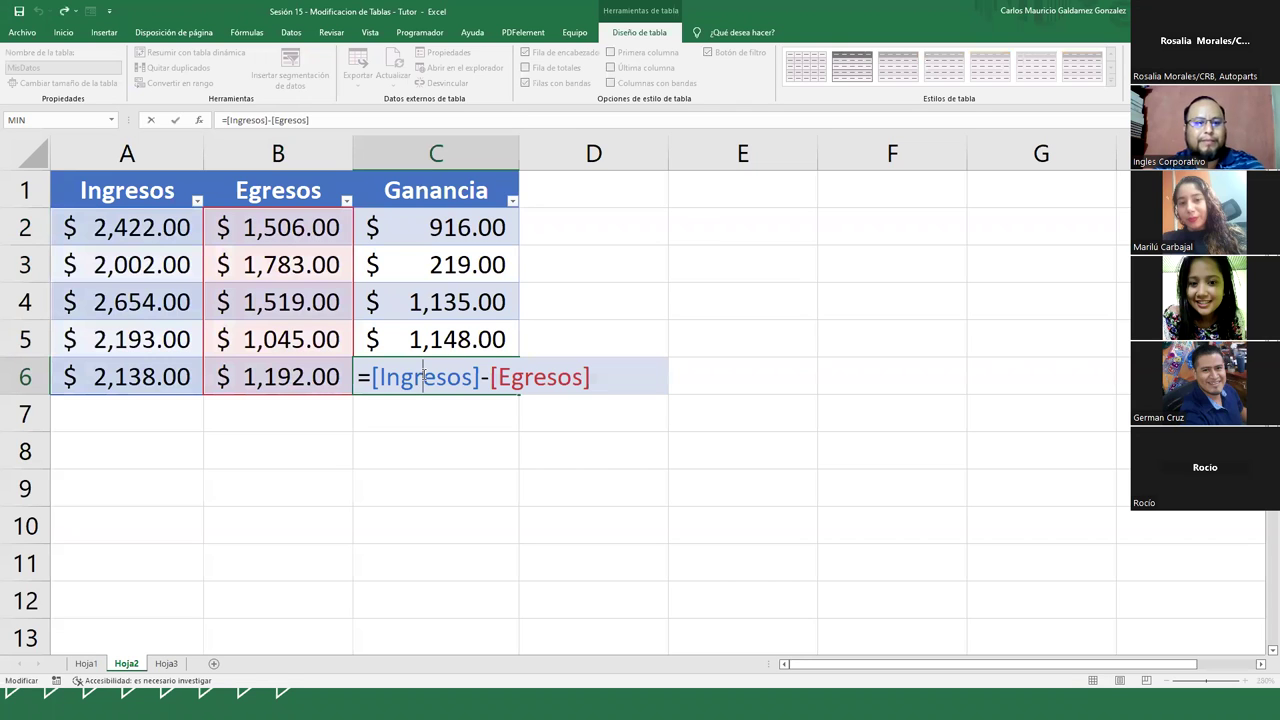
key(Escape)
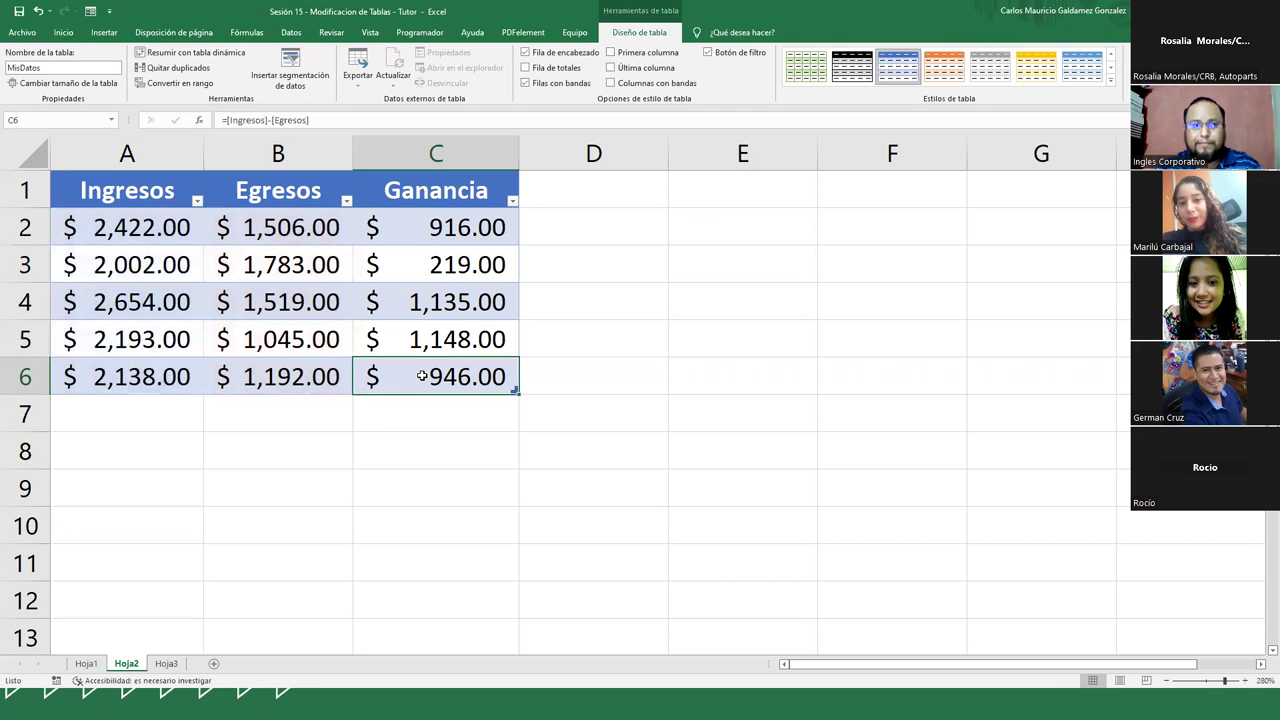
Step: Review the calculated Ganancia cells C2:C6 and turn on the total row of the MisDatos table
drag(462, 222, 463, 376)
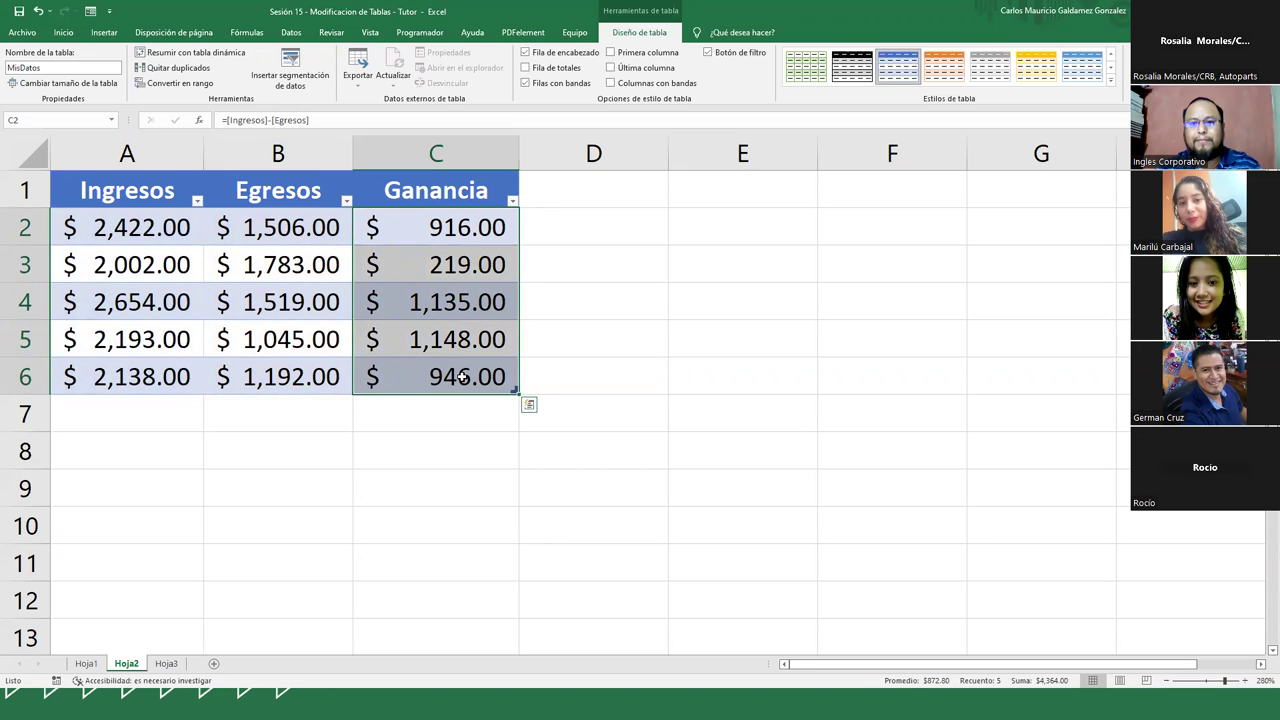
click(468, 271)
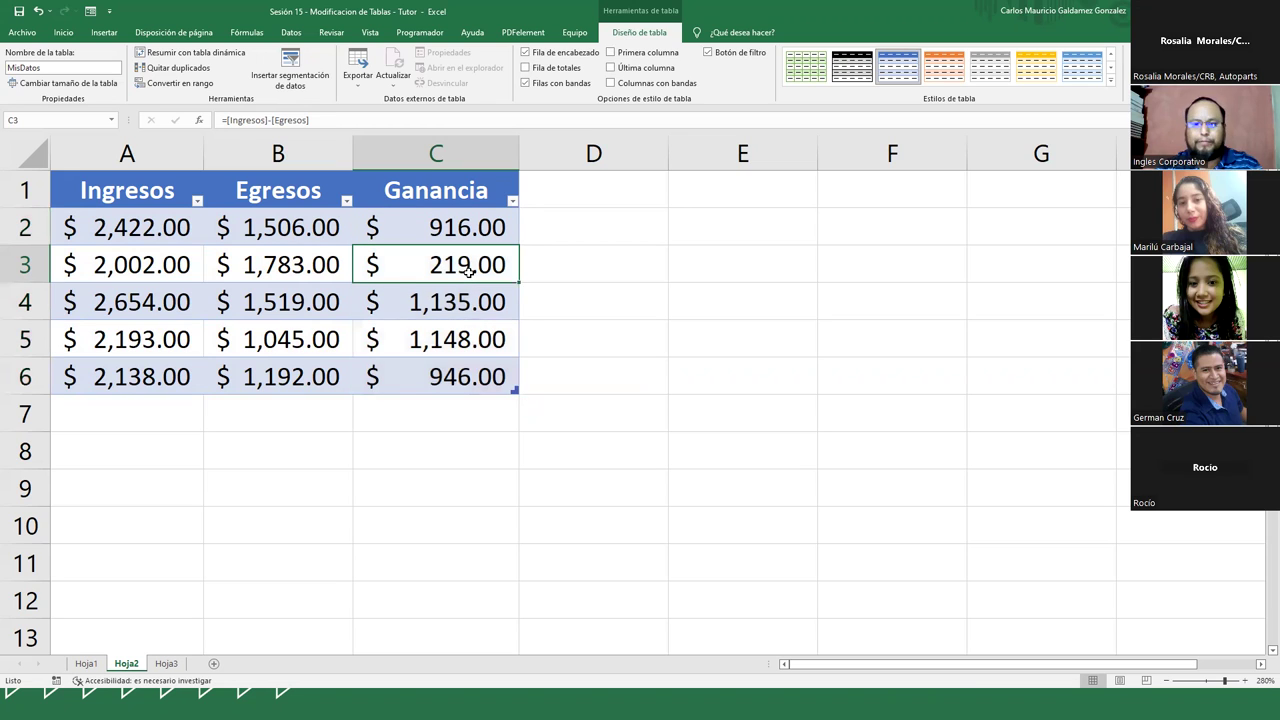
click(445, 340)
click(438, 366)
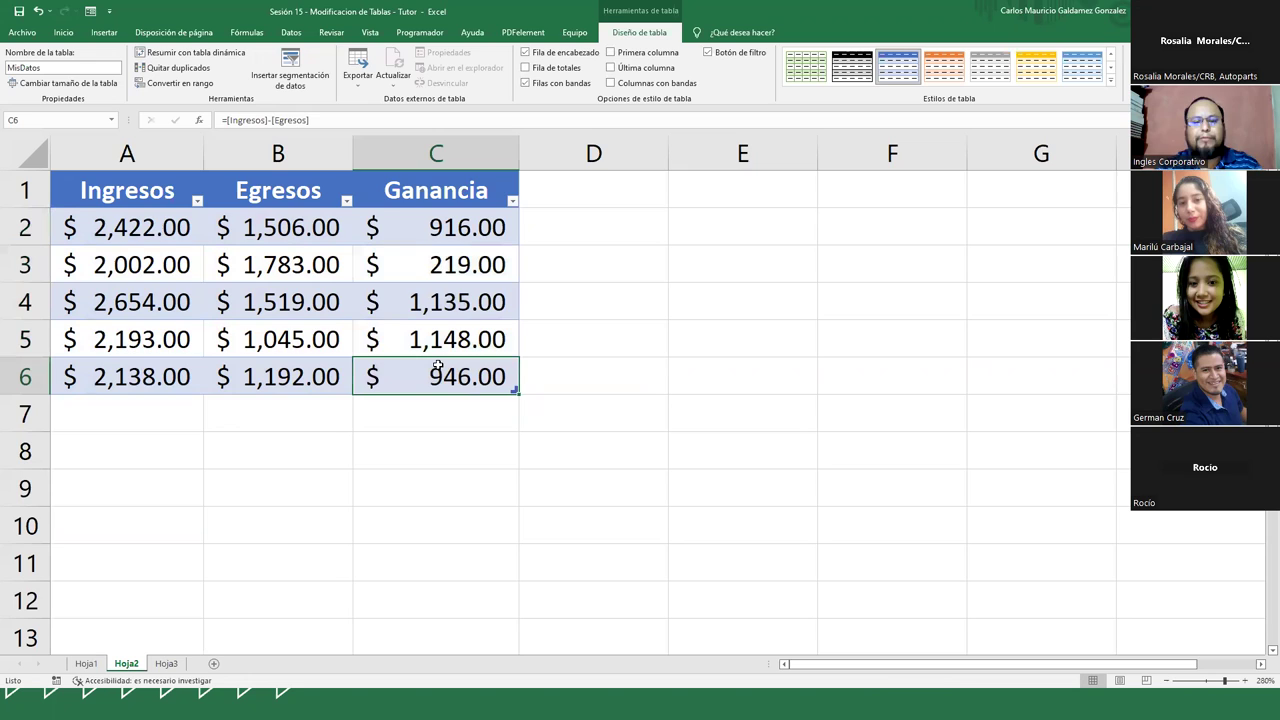
click(524, 70)
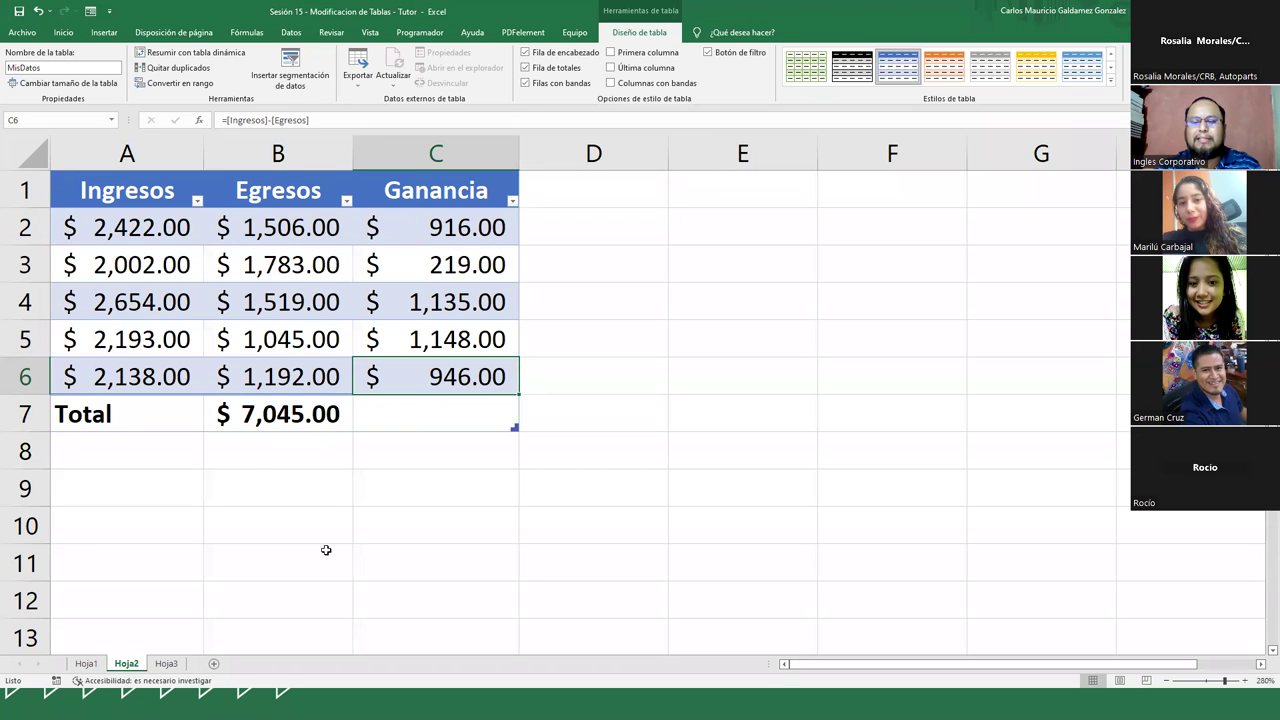
Step: Remove the sum from the Egresos total in B7 by setting its total function to Ninguno
click(298, 418)
click(357, 427)
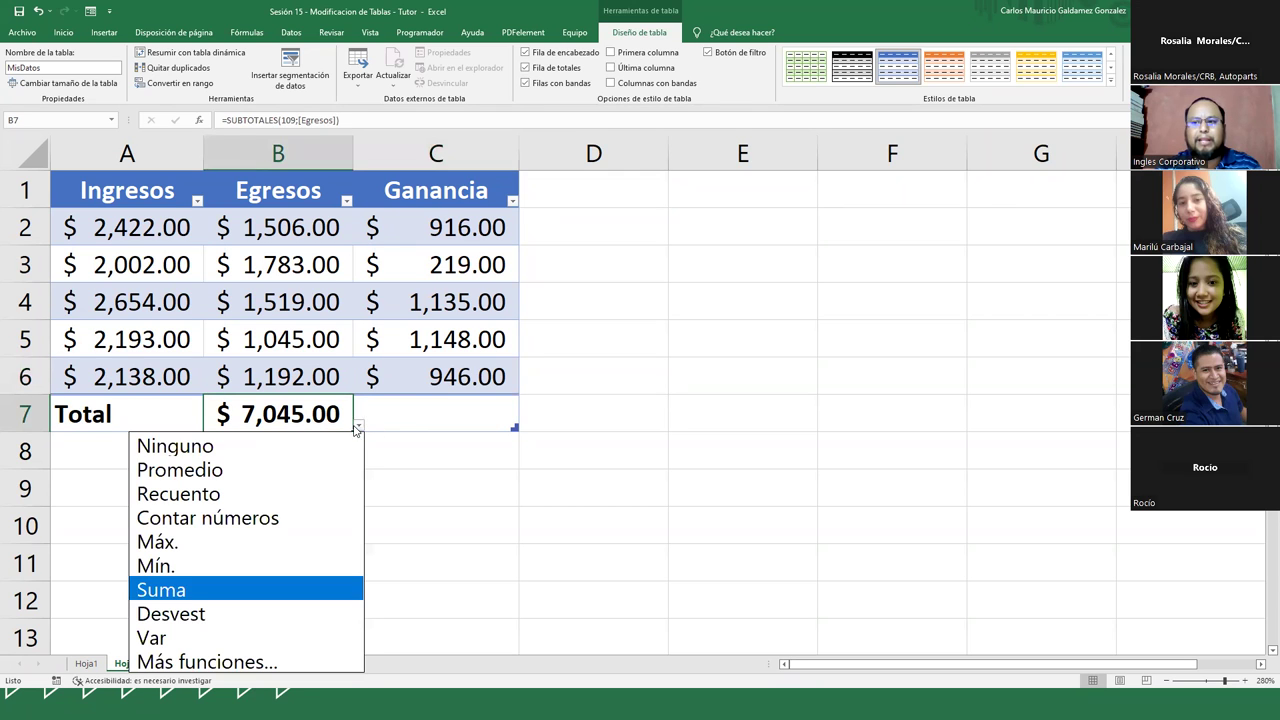
click(244, 446)
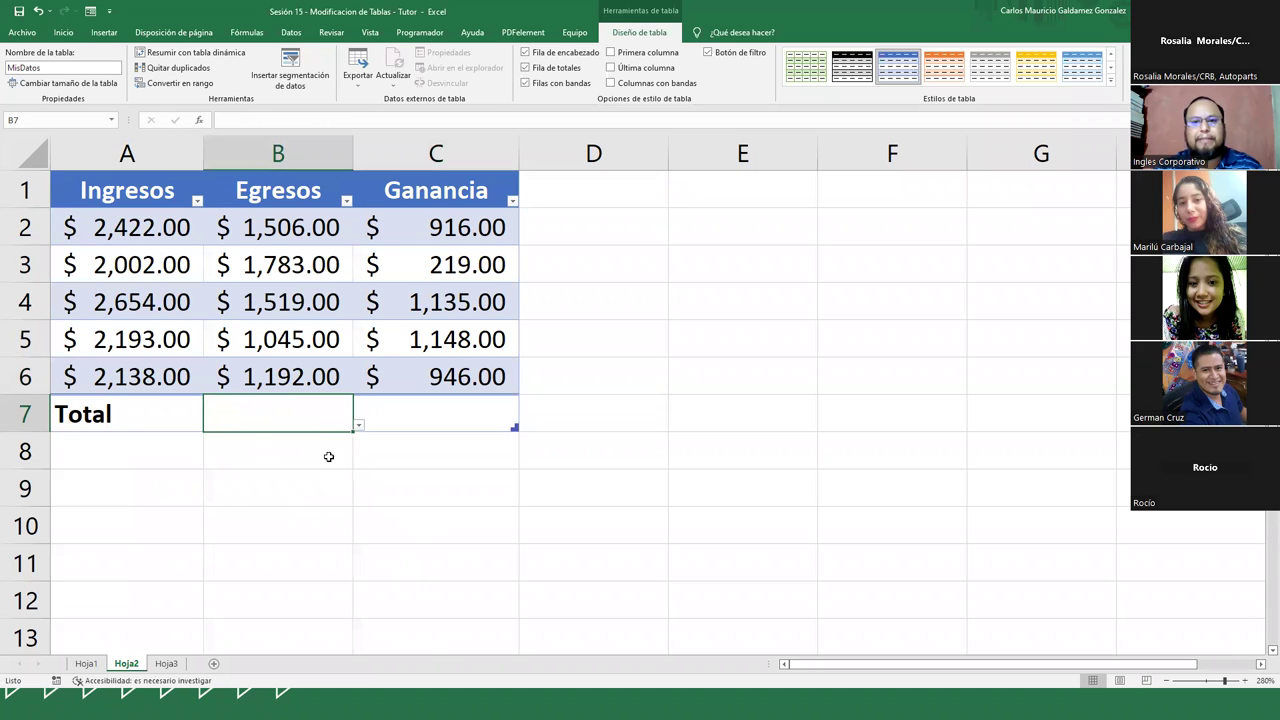
Step: Set the Ganancia total in C7 to Suma and check it against cells C2:C6
click(437, 418)
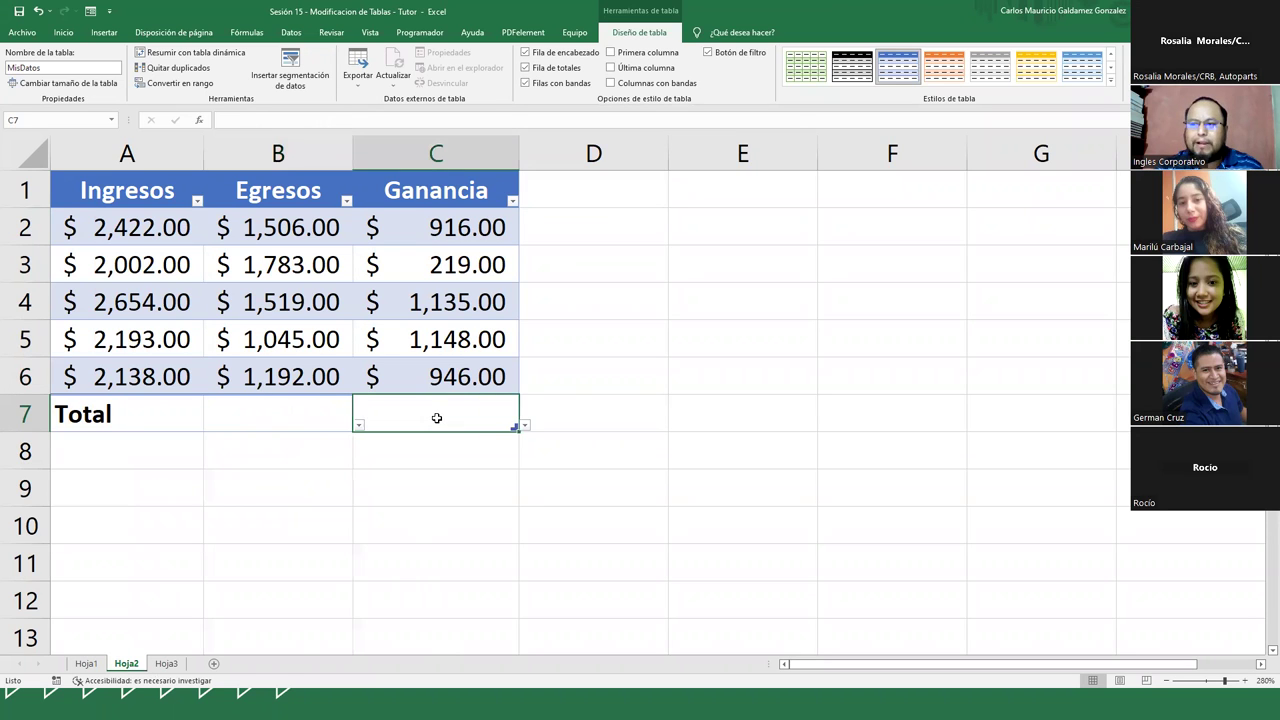
click(525, 425)
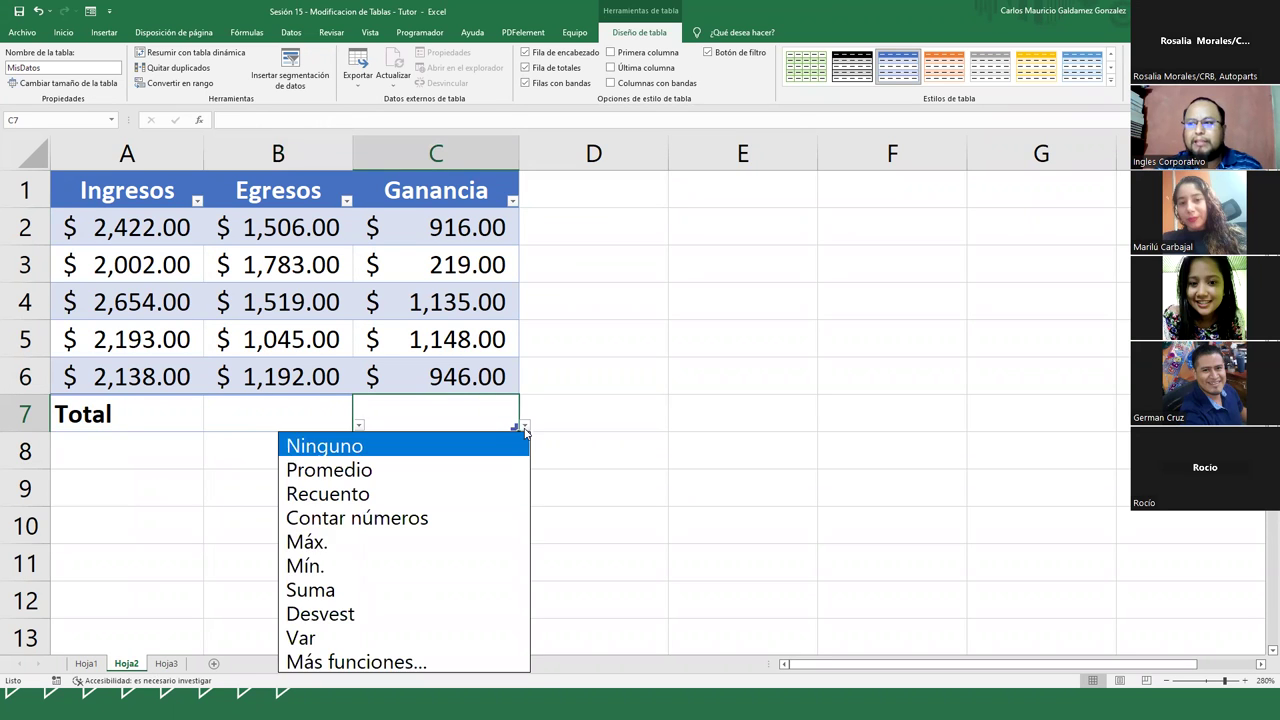
click(374, 591)
drag(466, 229, 469, 372)
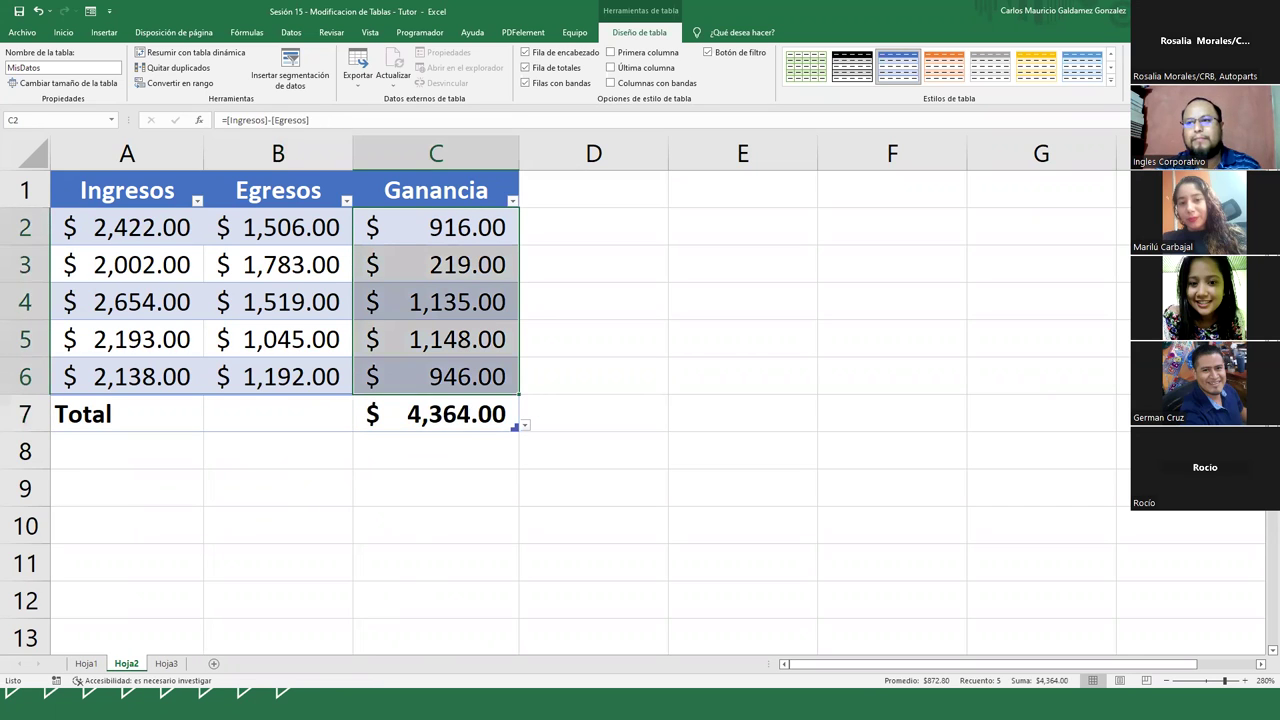
click(435, 422)
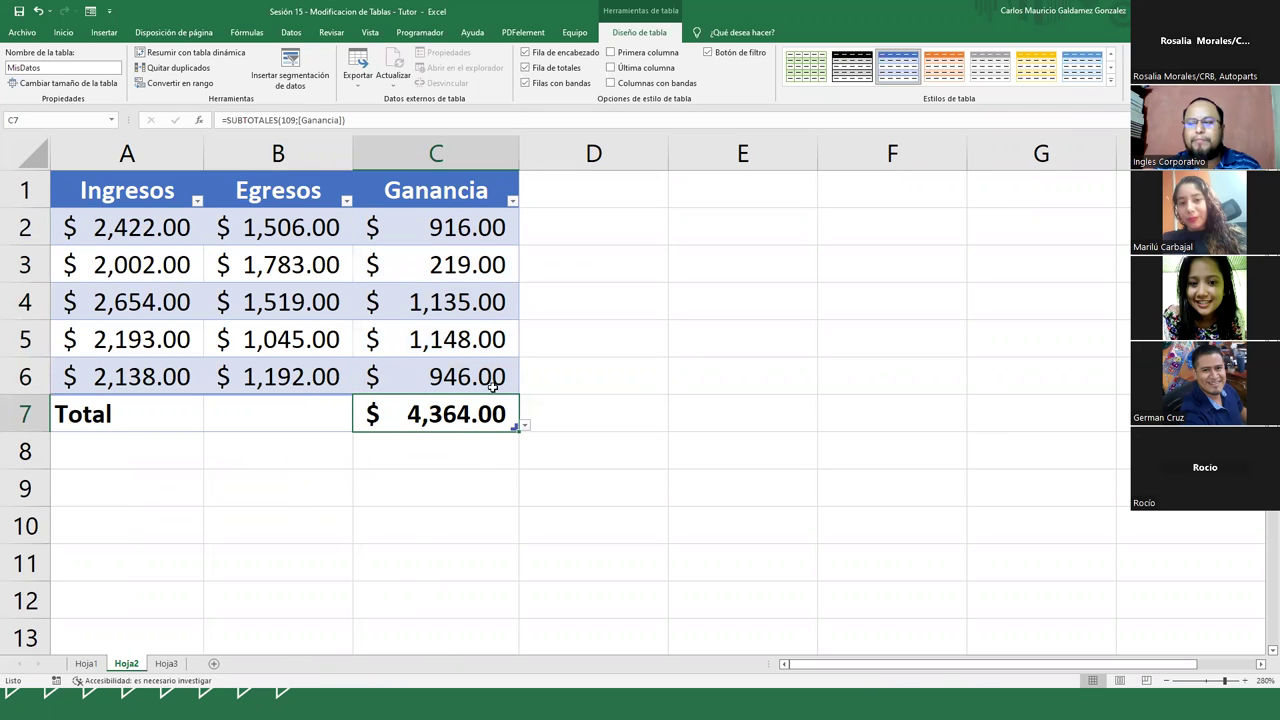
Step: Extend the MisDatos table with a new column headed % in D1
click(597, 185)
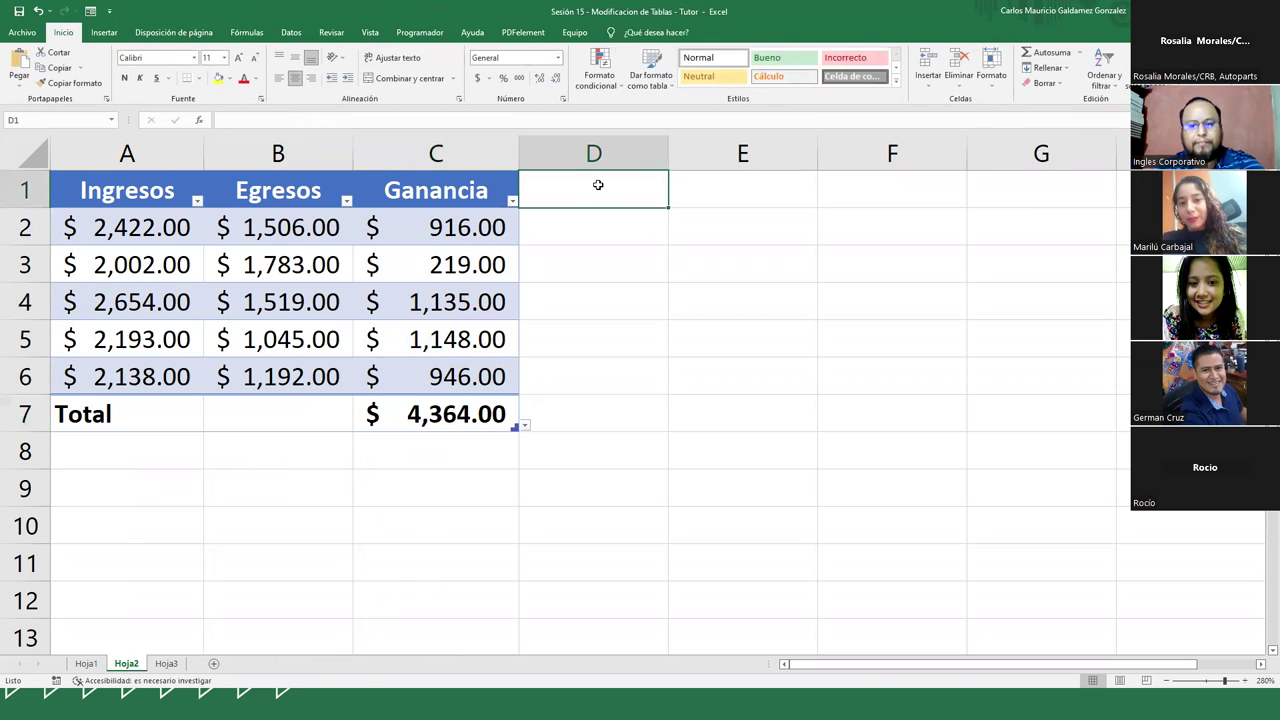
text(%)
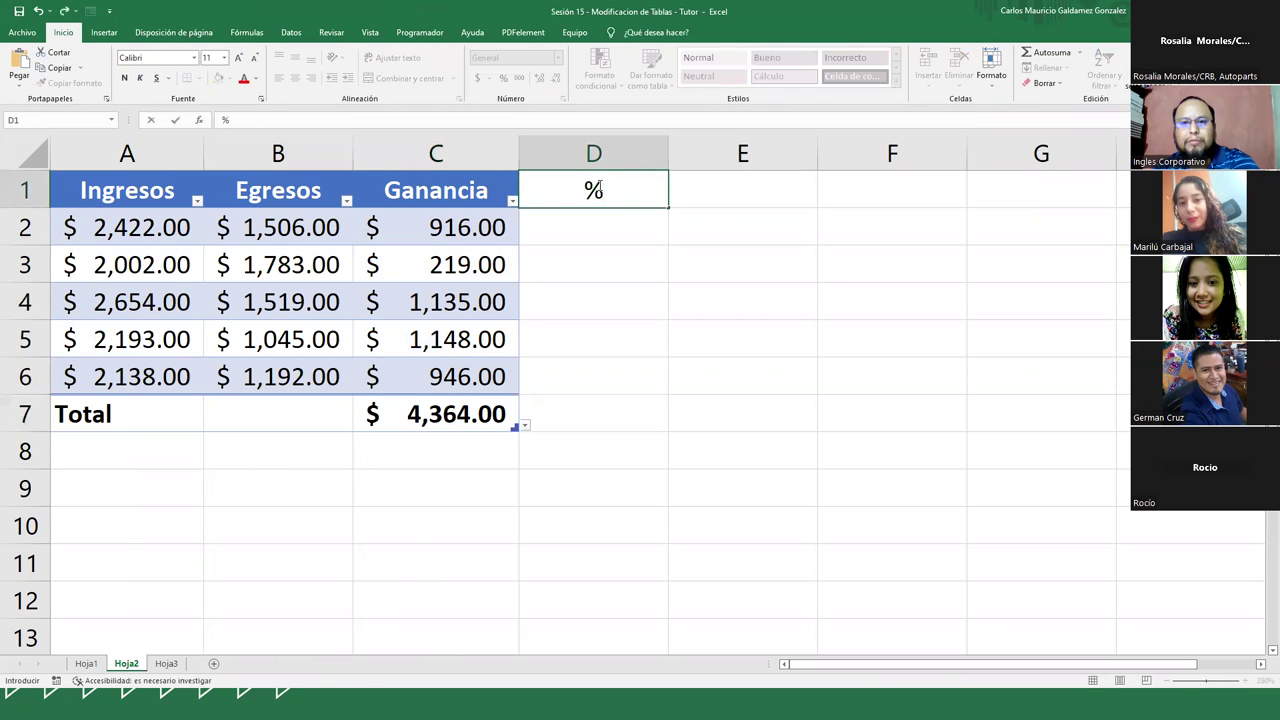
key(Return)
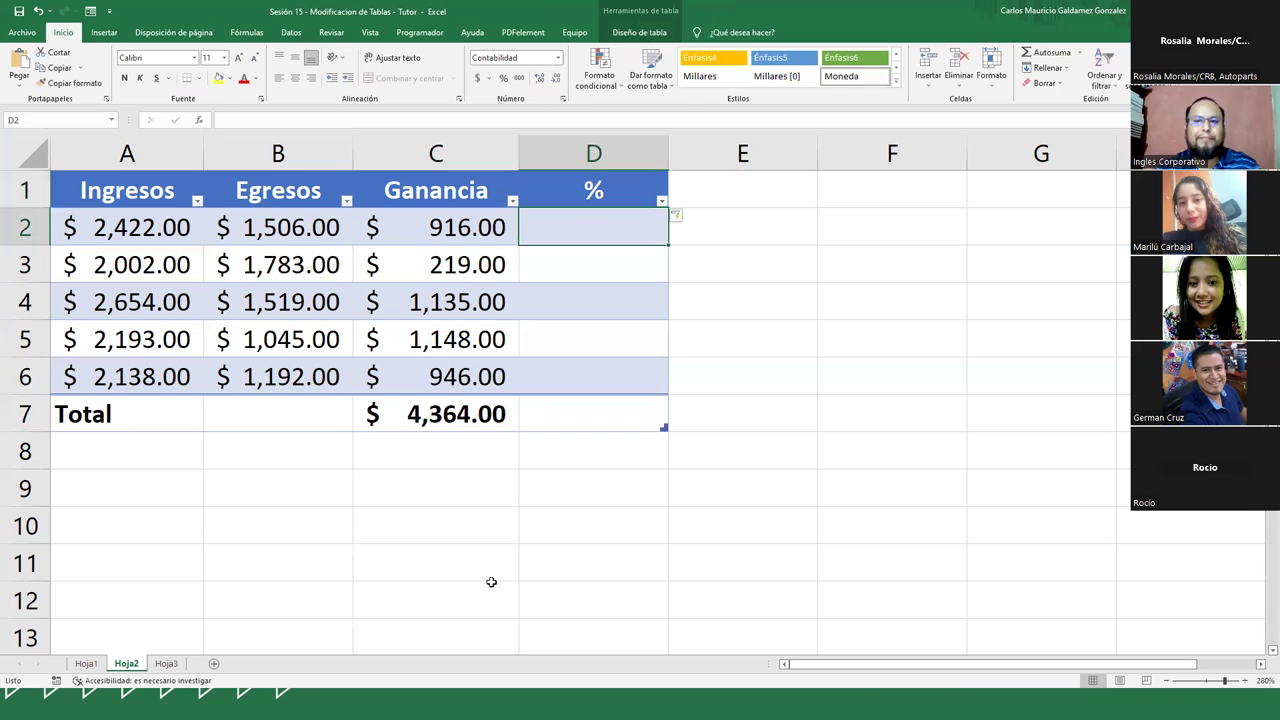
Step: Apply the percentage number format to cells D2:D7 of the % column
click(628, 416)
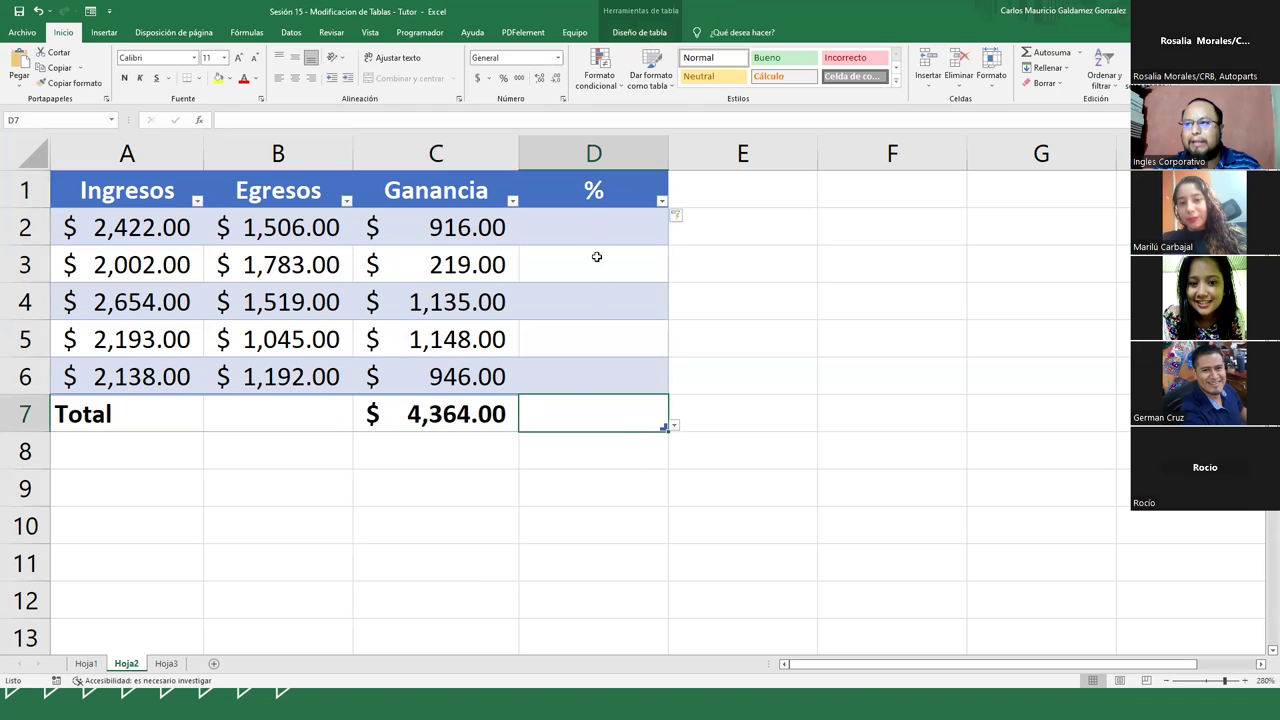
drag(596, 228, 600, 420)
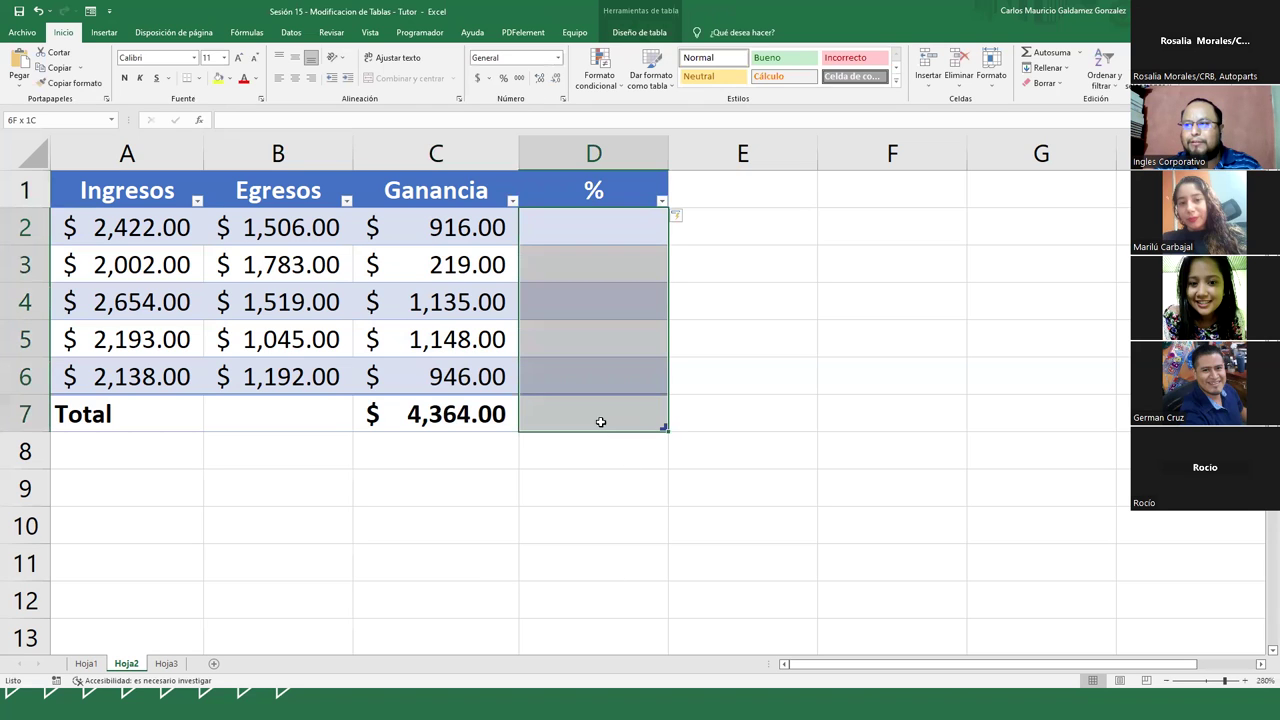
click(502, 80)
Step: Set the total function of the % column in D7 to Suma
click(645, 420)
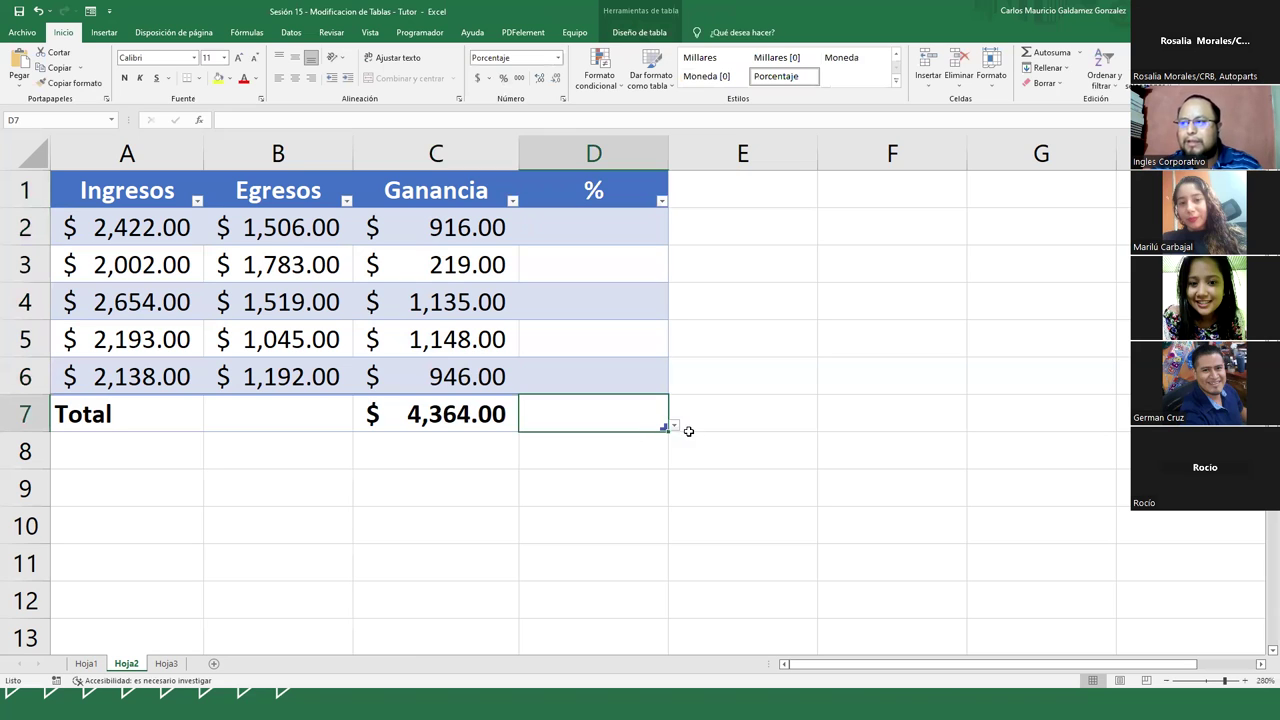
click(674, 426)
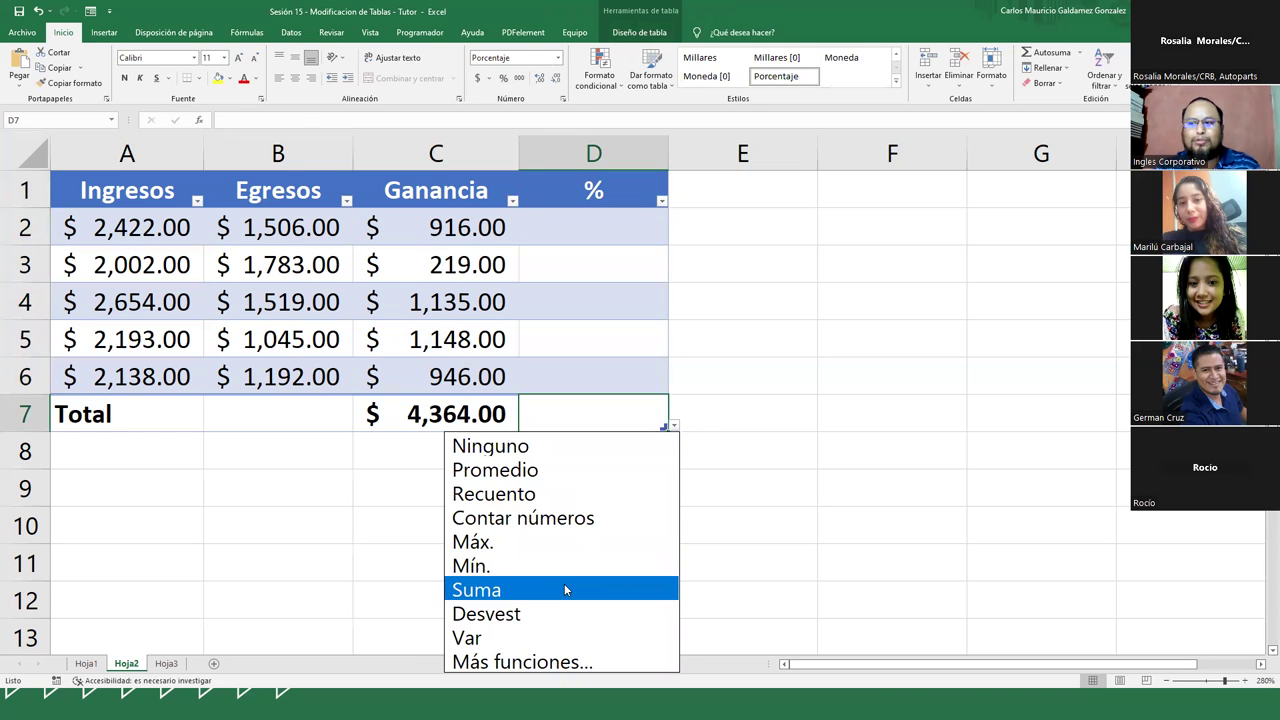
click(564, 590)
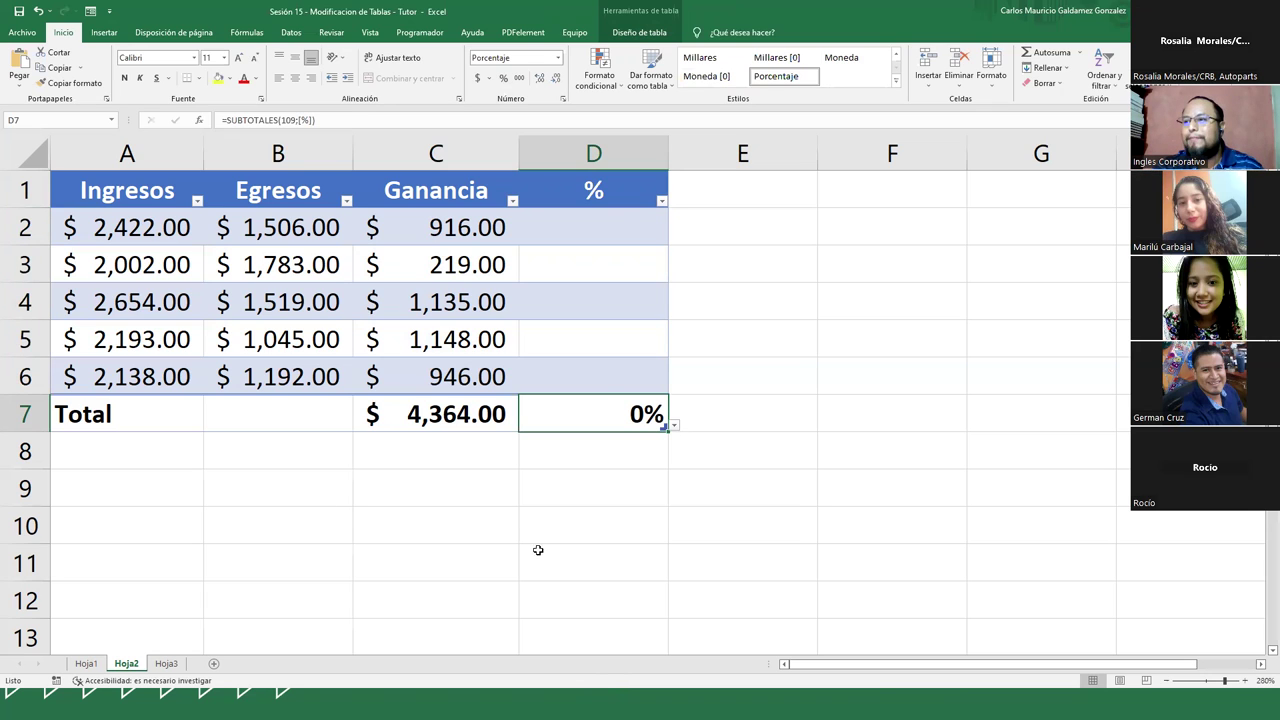
Step: Begin the % column formula in D2 with the structured reference =MisDatos[Ganancia]-
click(610, 231)
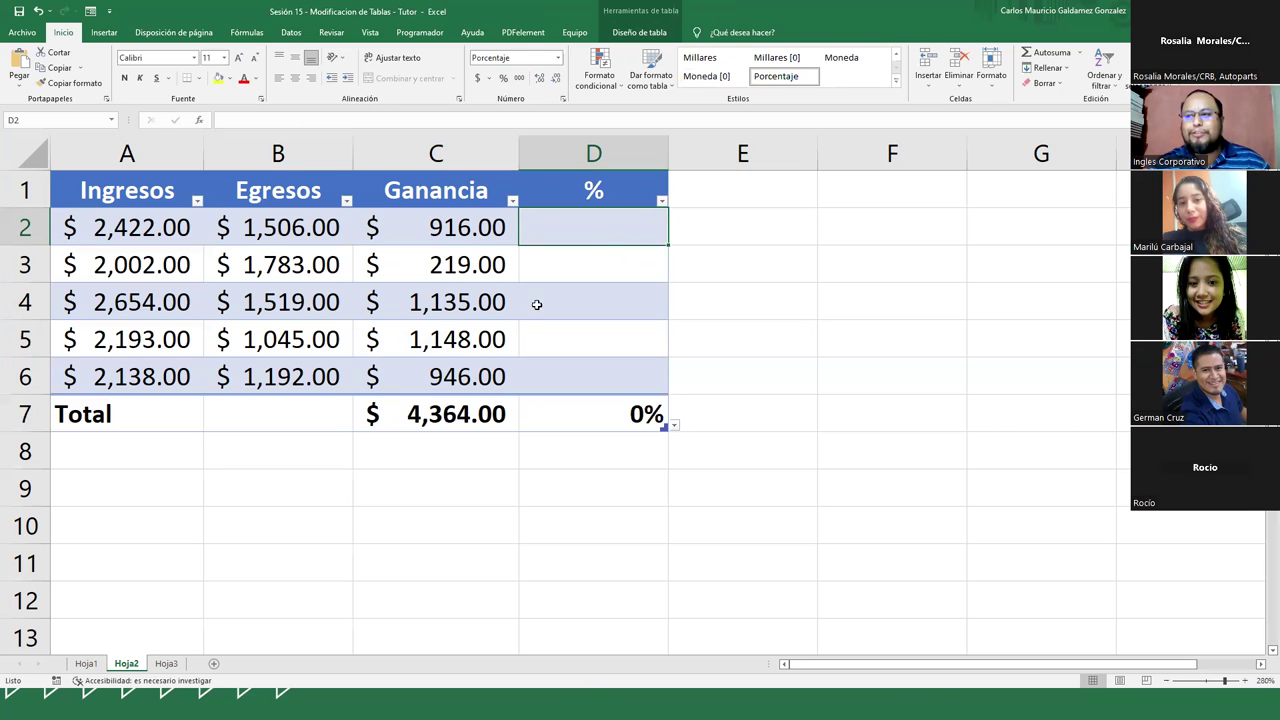
click(420, 421)
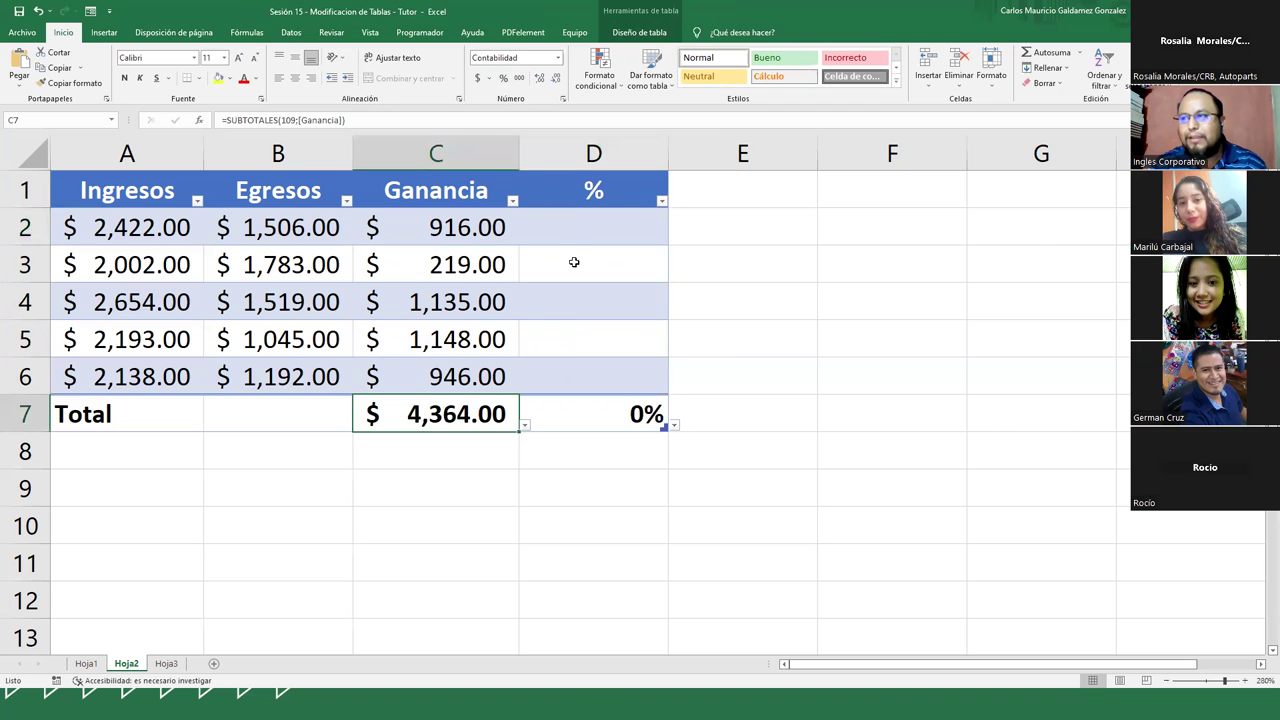
click(579, 226)
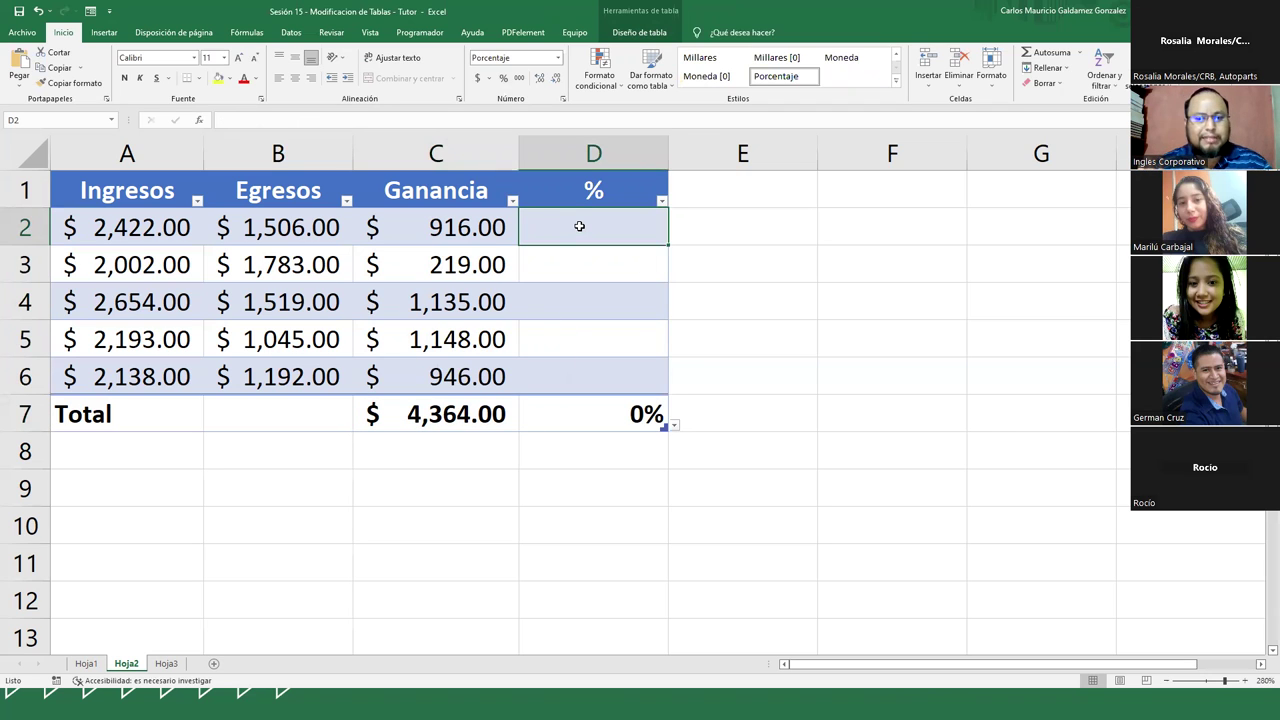
text(=)
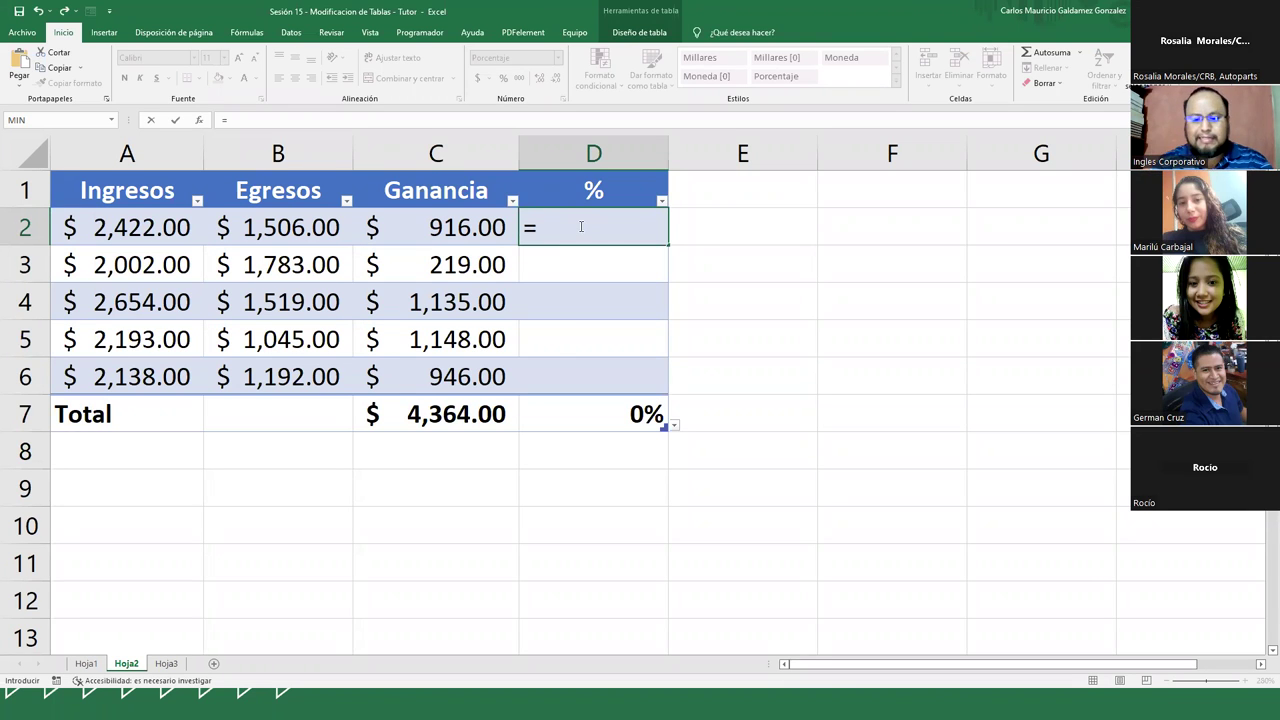
text(mis)
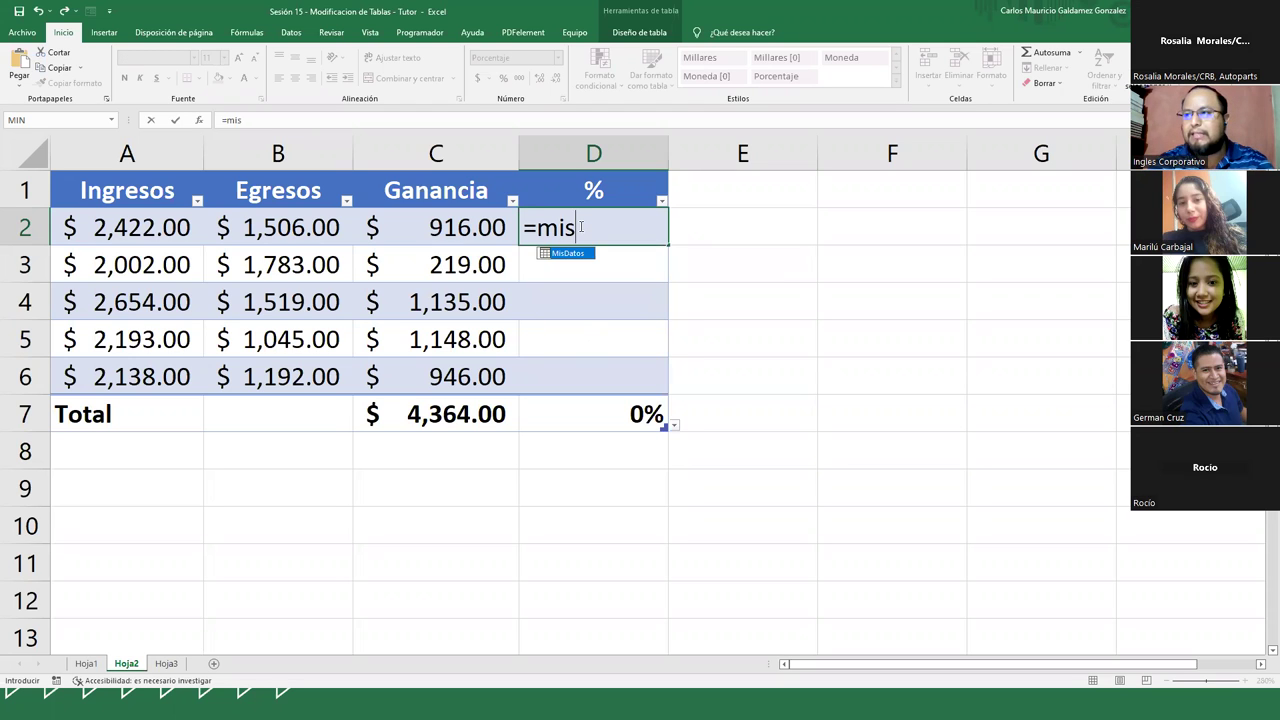
key(Tab)
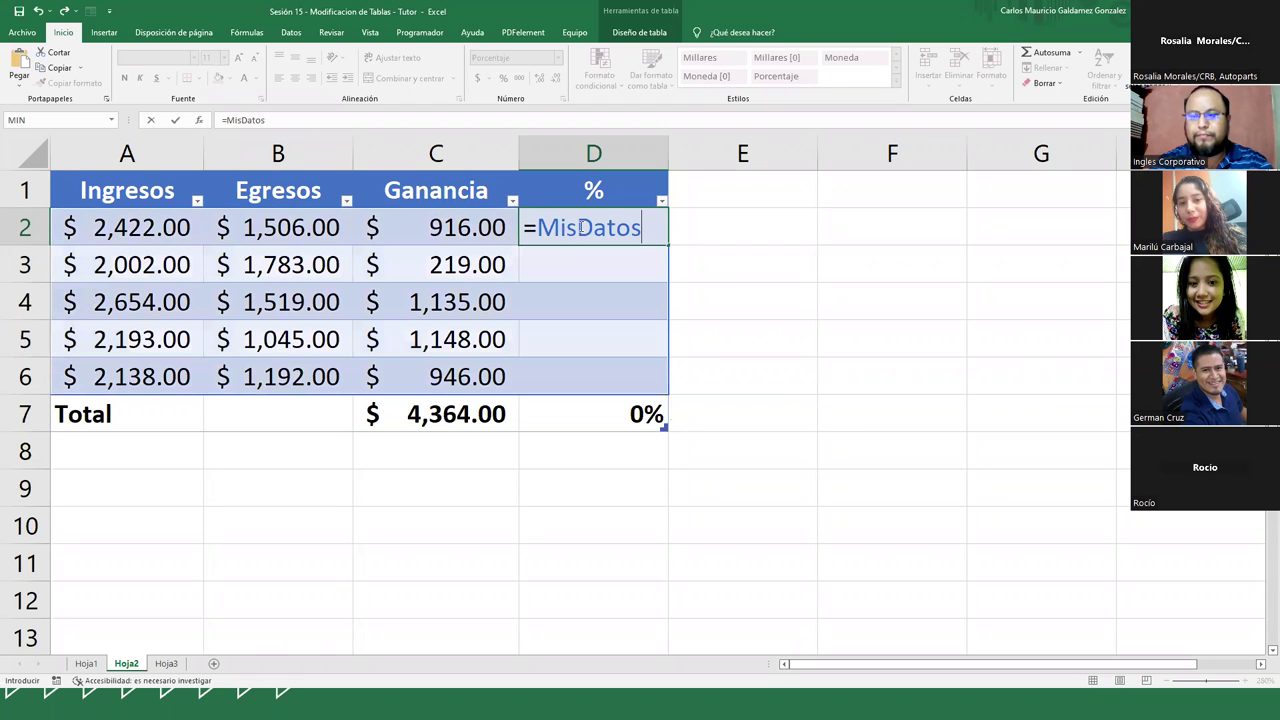
text([)
key(Down)
key(Down)
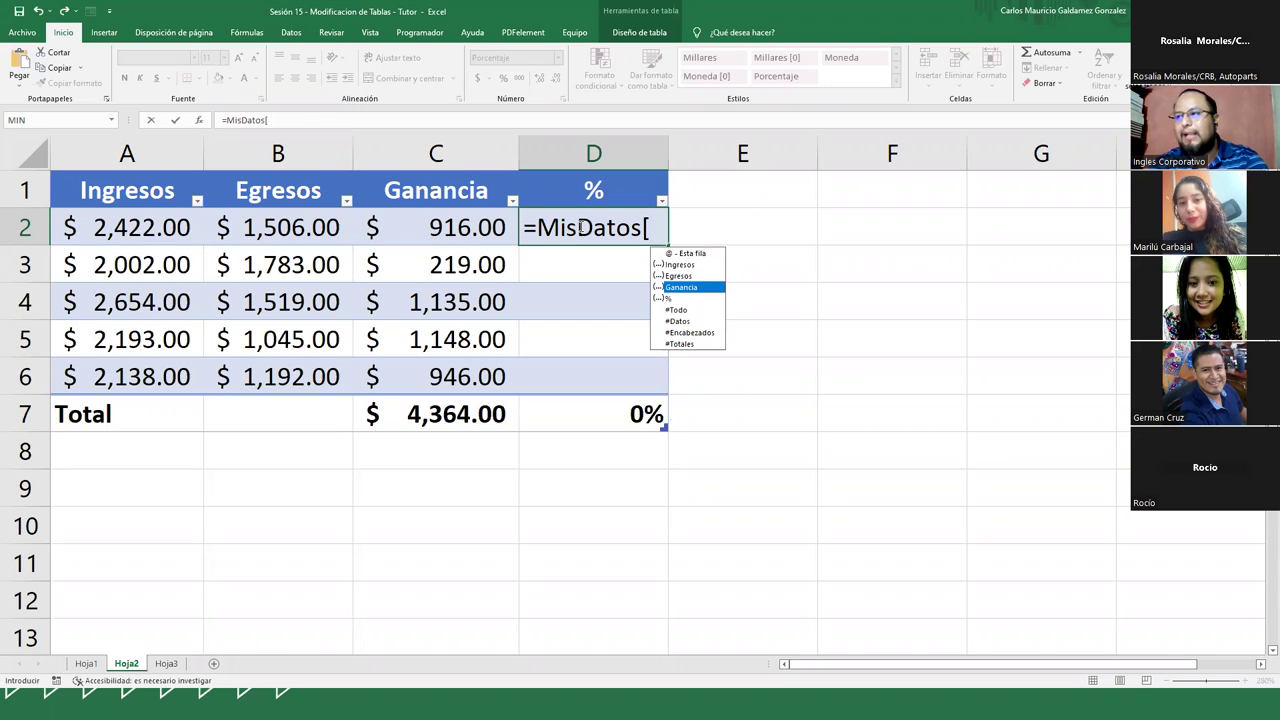
key(Tab)
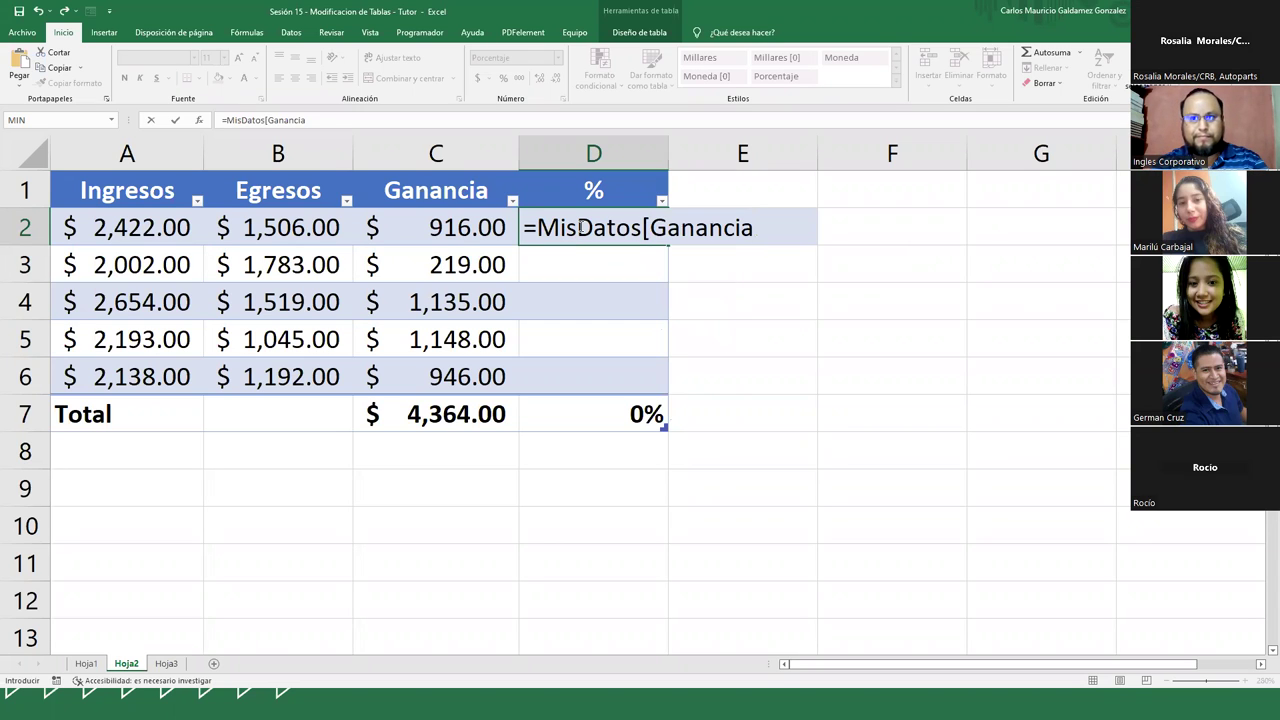
text(])
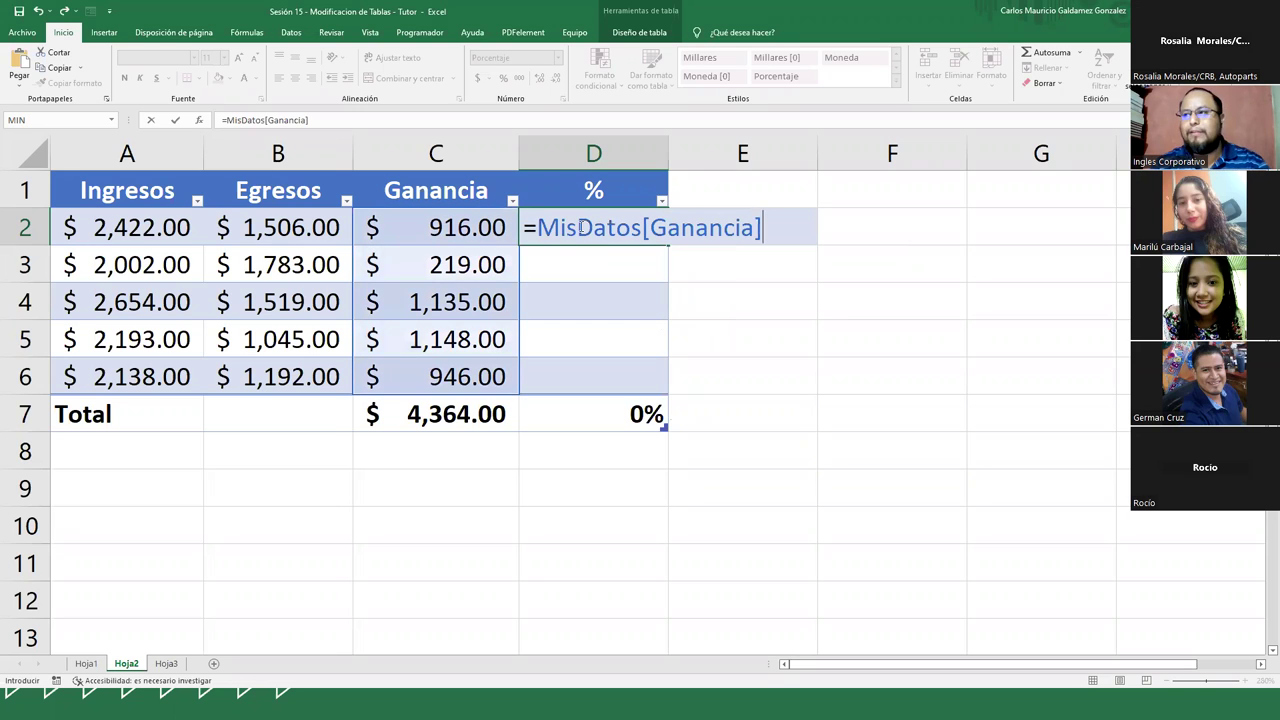
text(-)
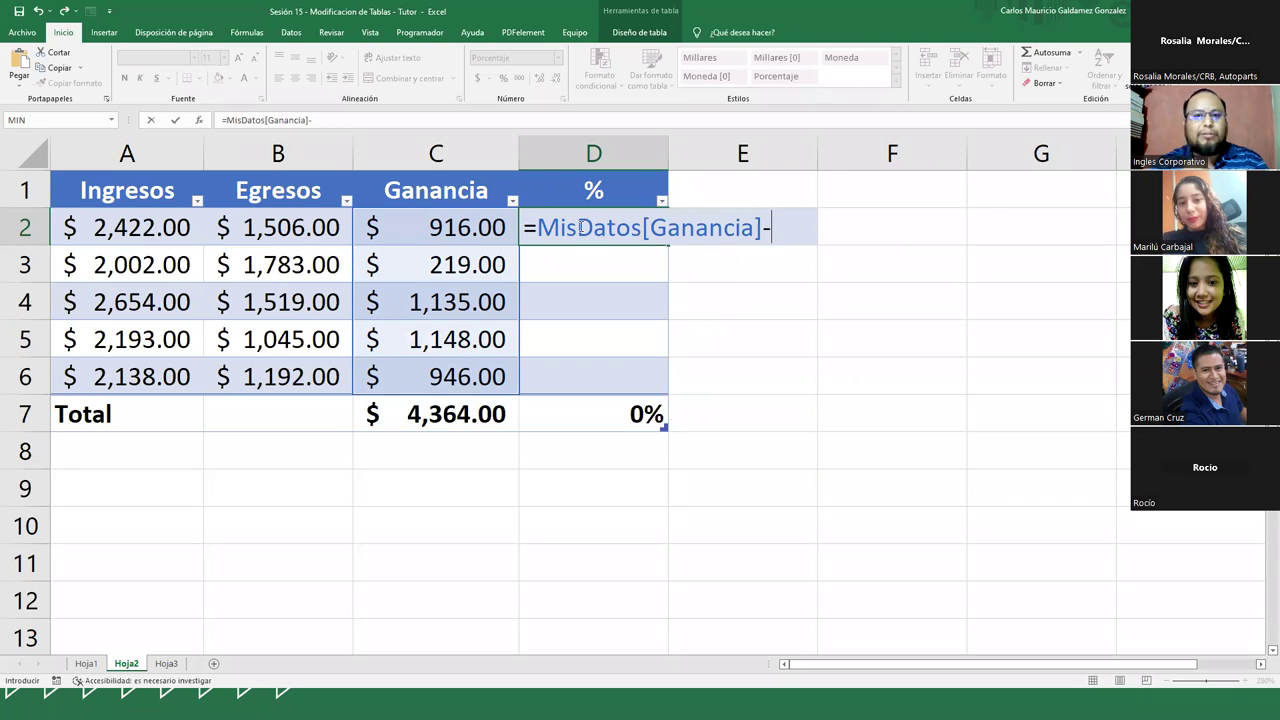
text(()
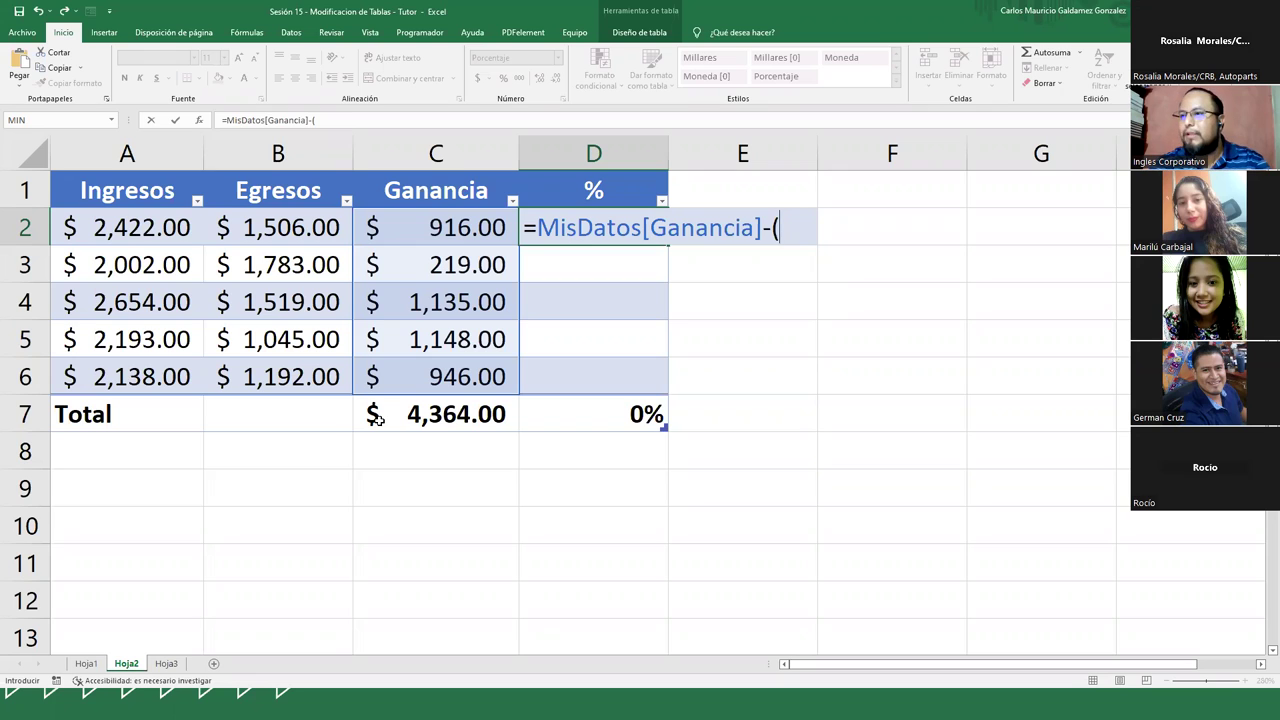
text(@)
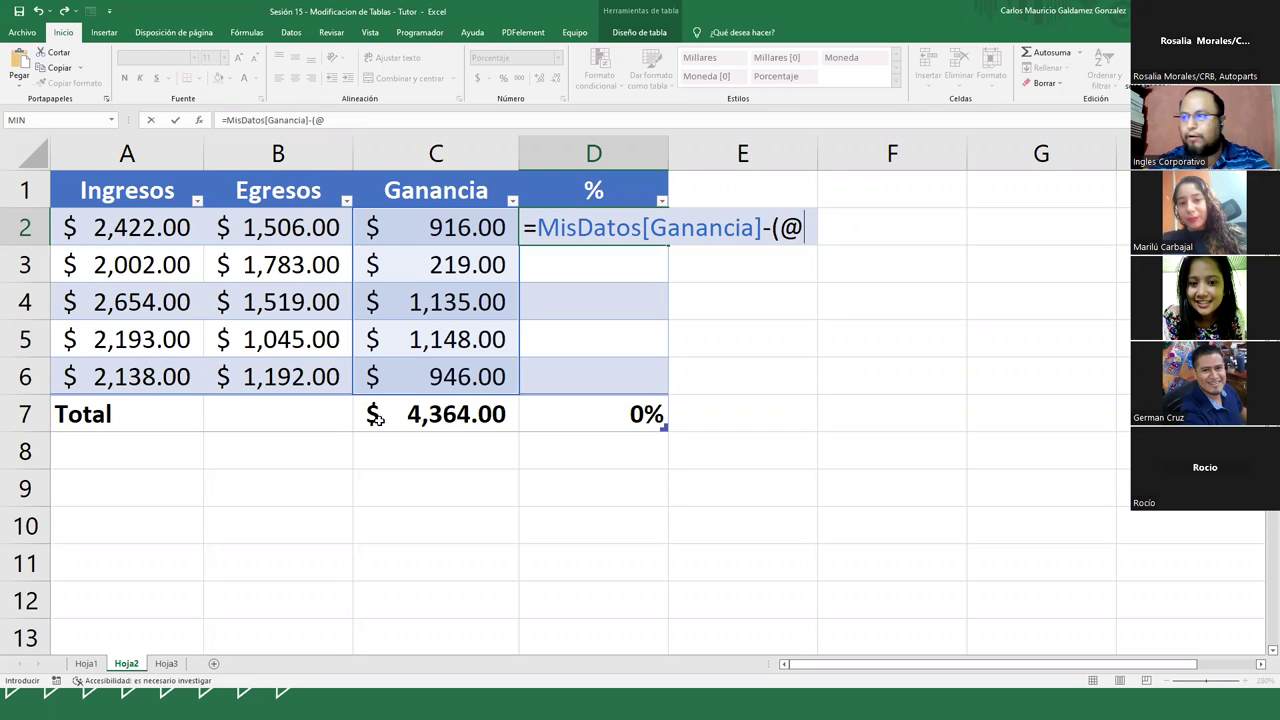
text([[)
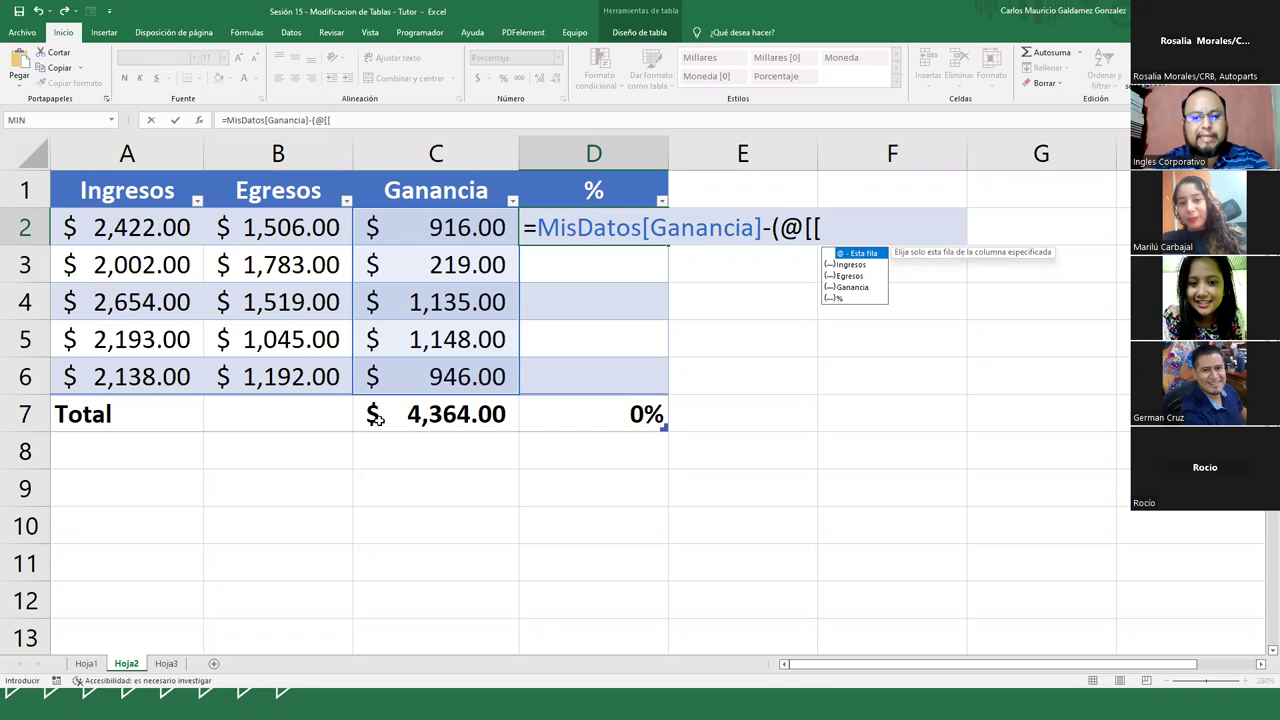
text(To)
key(BackSpace)
key(BackSpace)
key(BackSpace)
key(BackSpace)
key(BackSpace)
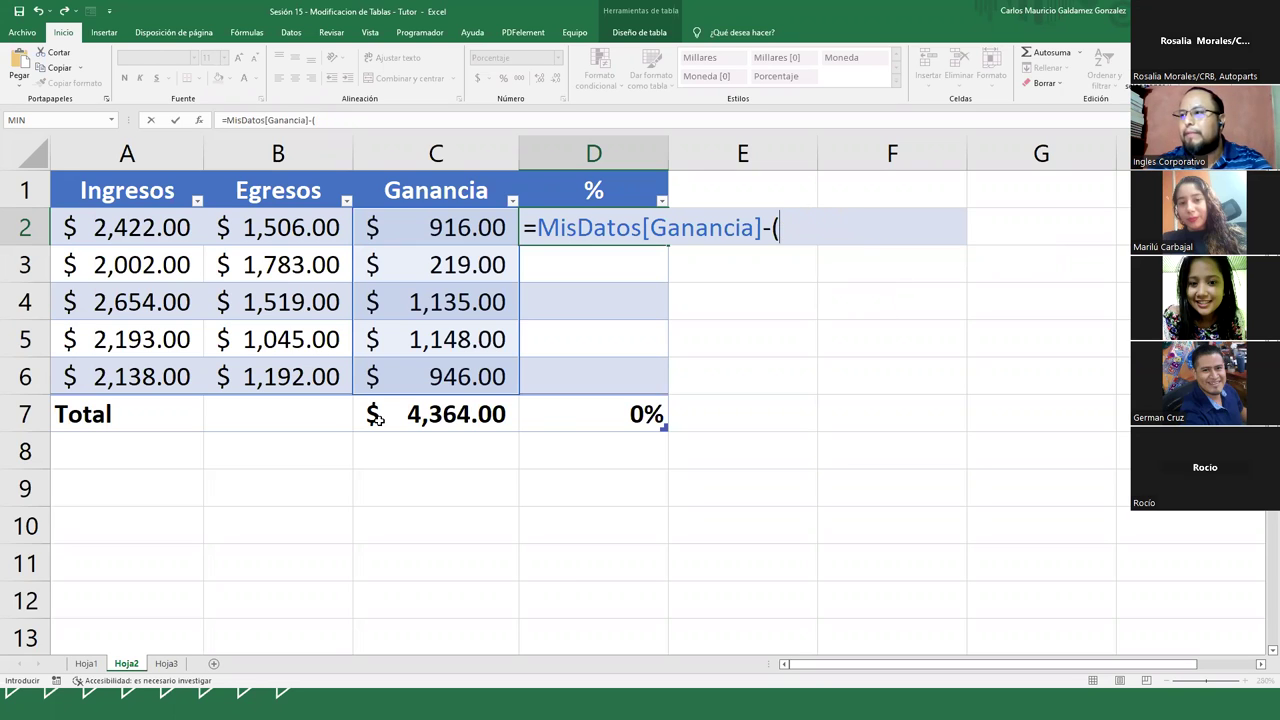
text([Tot)
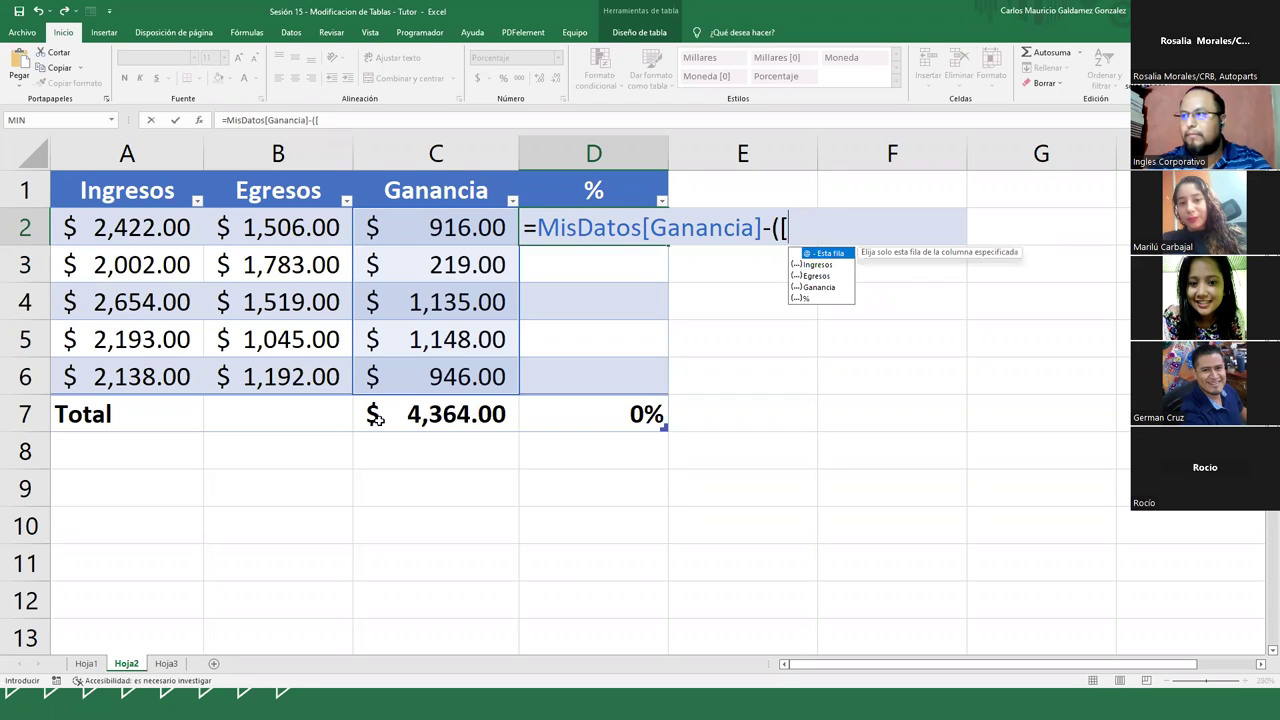
key(BackSpace)
key(BackSpace)
key(BackSpace)
key(BackSpace)
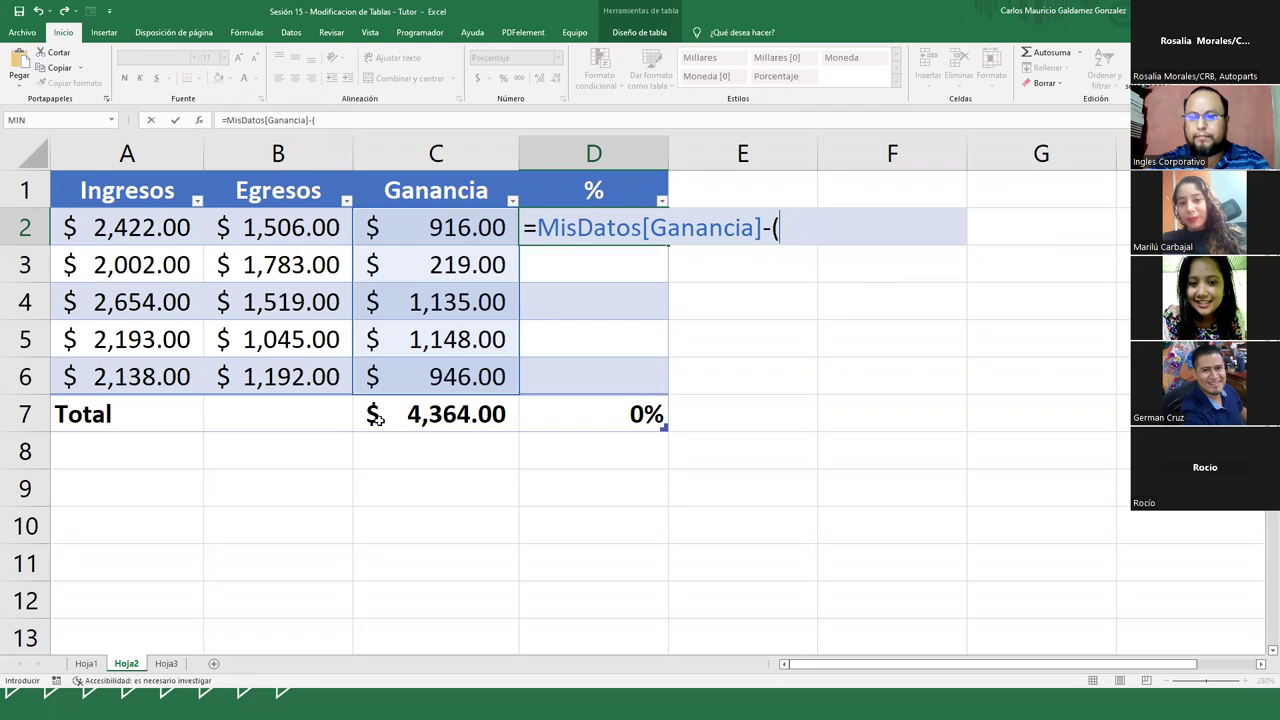
text([[)
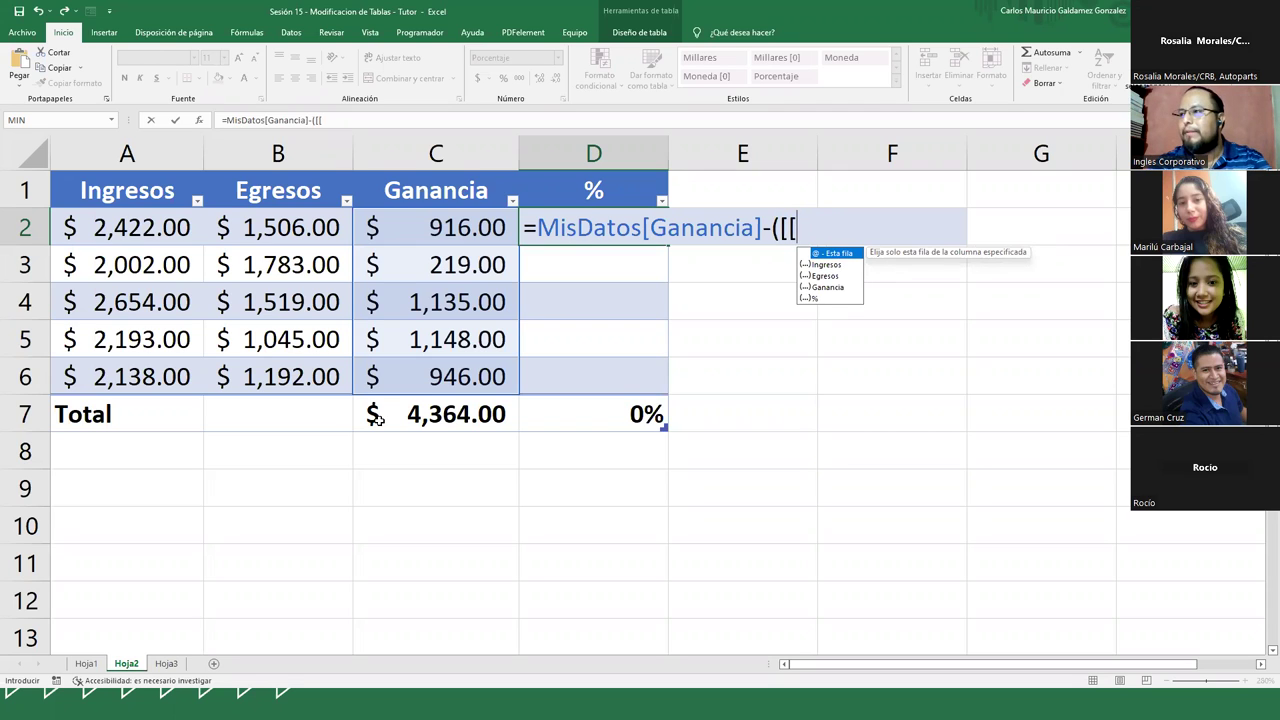
key(Tab)
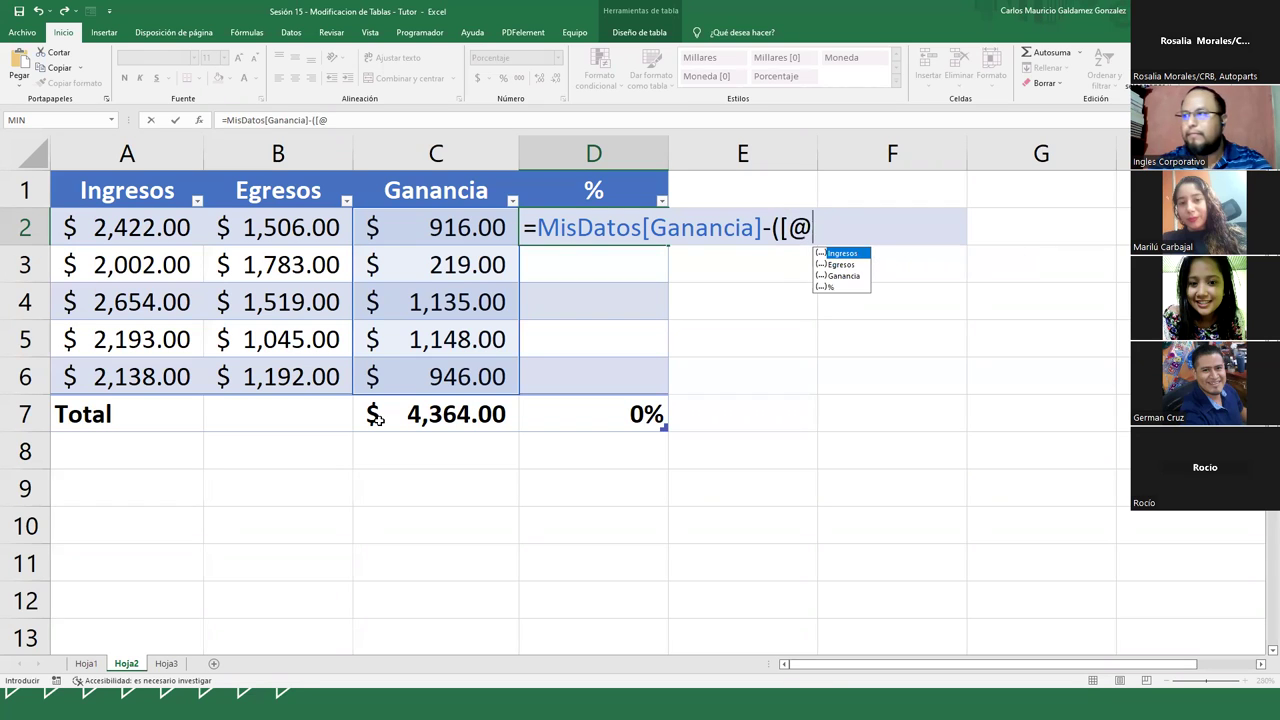
text([)
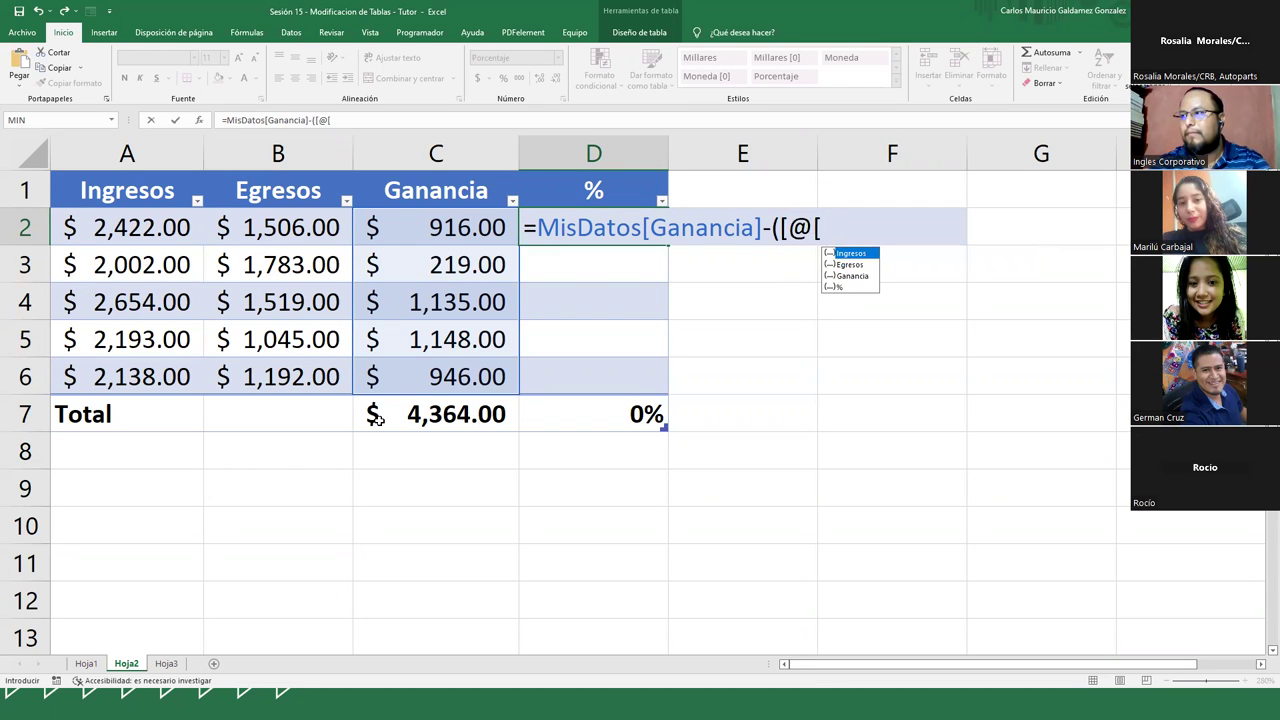
key(BackSpace)
key(BackSpace)
key(BackSpace)
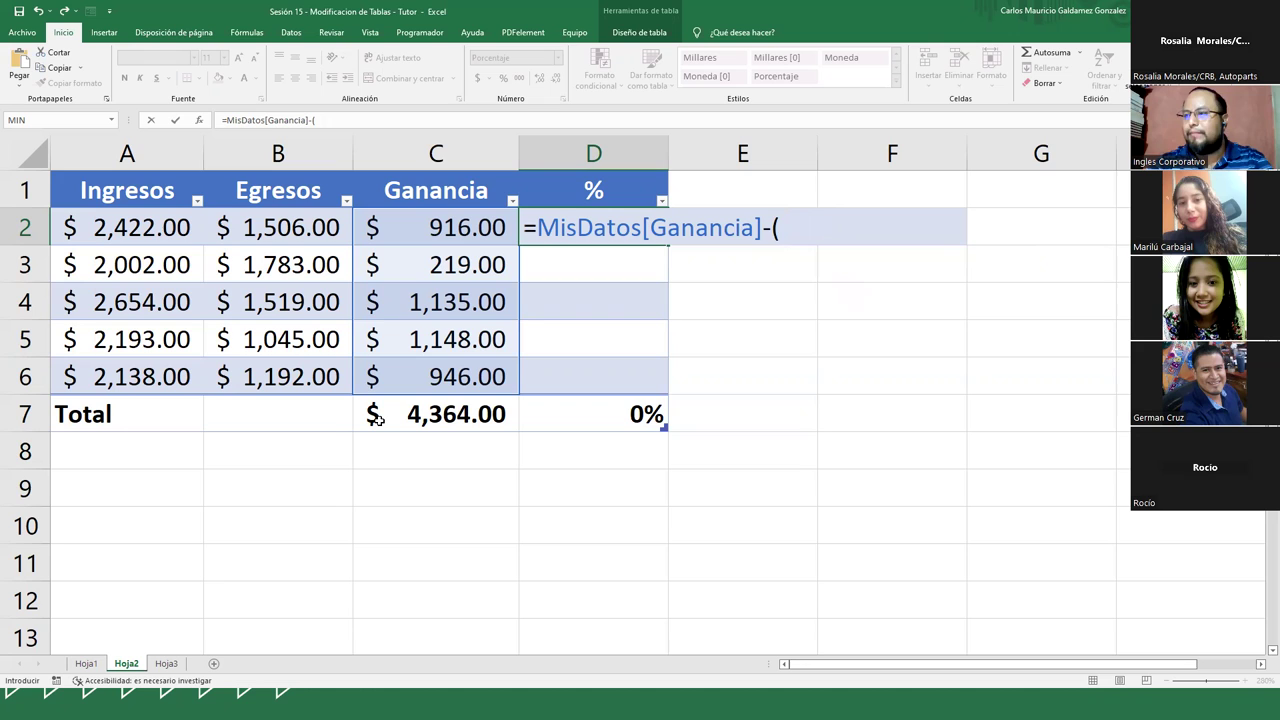
key(BackSpace)
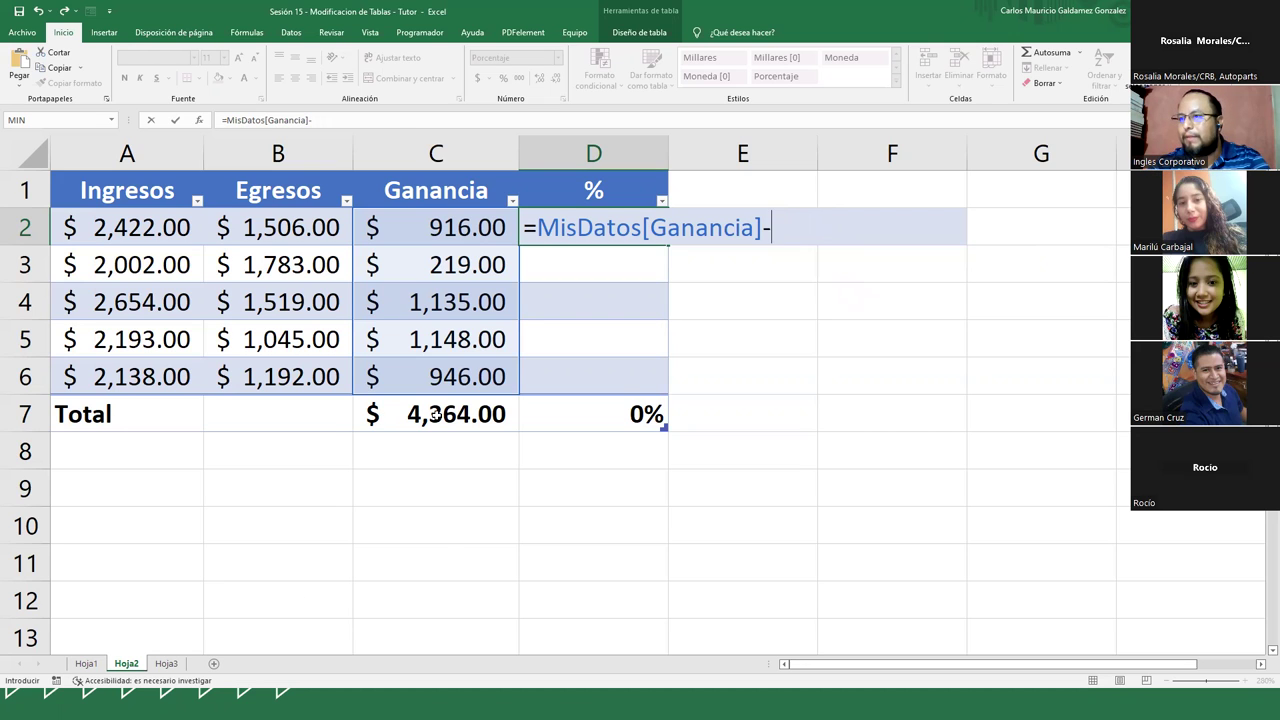
Step: Try referencing the Ganancia total in C7 as the second operand of the D2 formula, and remove that reference
click(436, 415)
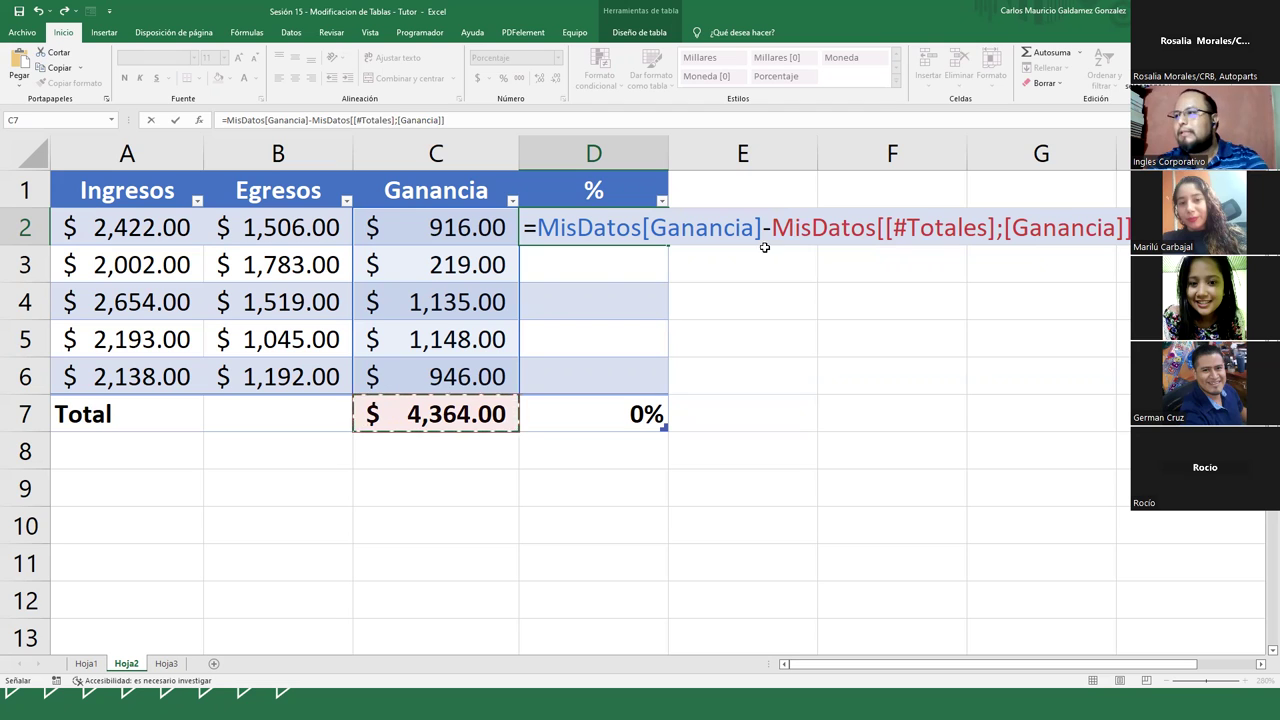
drag(771, 229, 1127, 229)
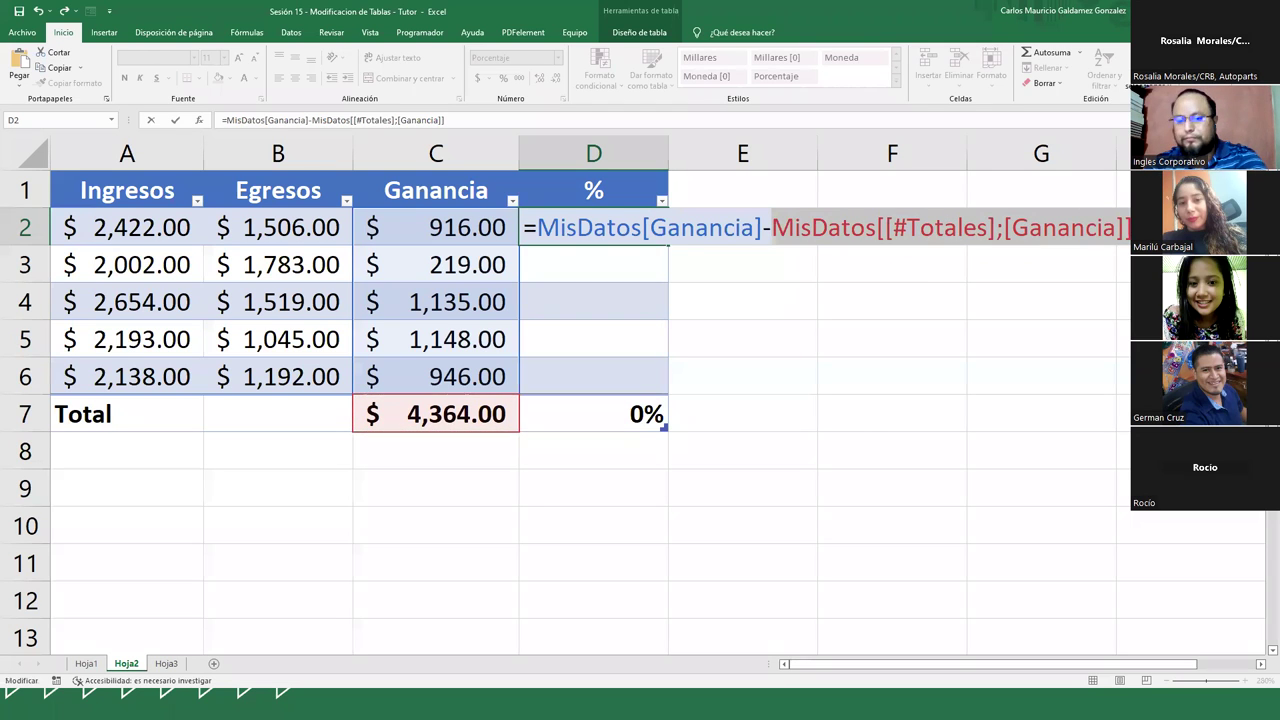
key(BackSpace)
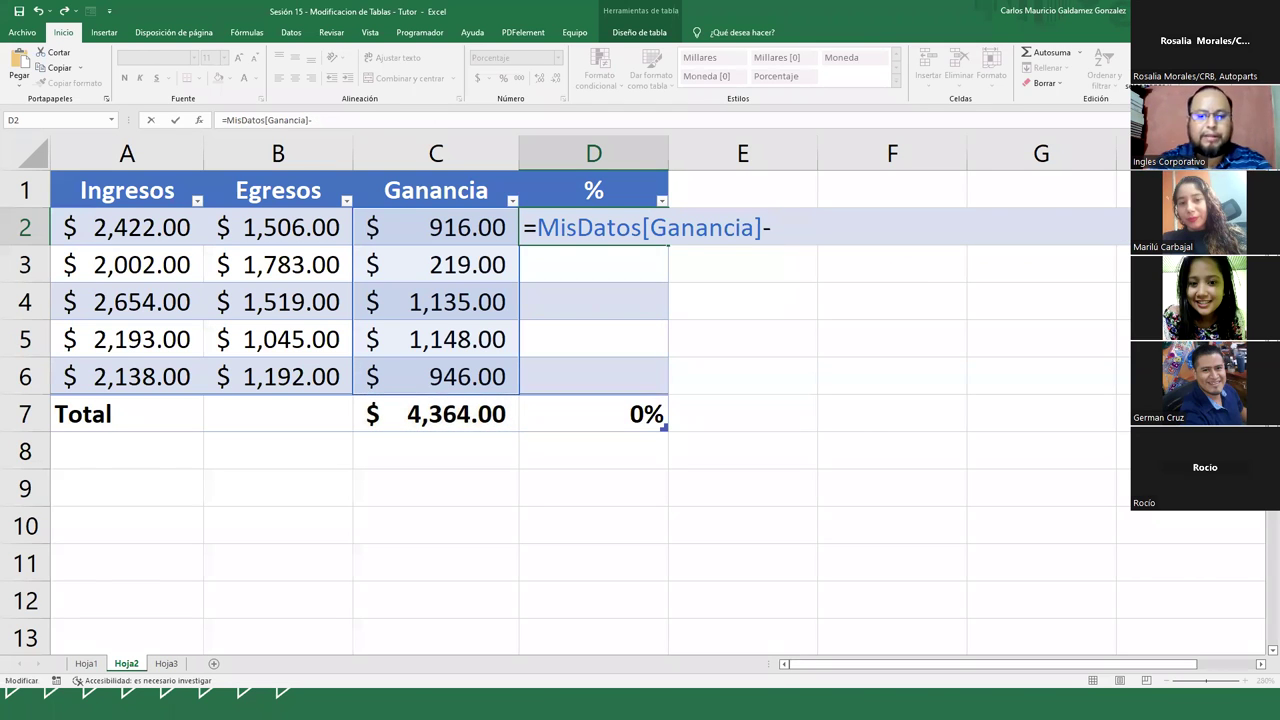
Step: Continue the D2 formula with a manually written MisDatos[[#Totales] reference to the table's totals row
text(Mis)
key(Tab)
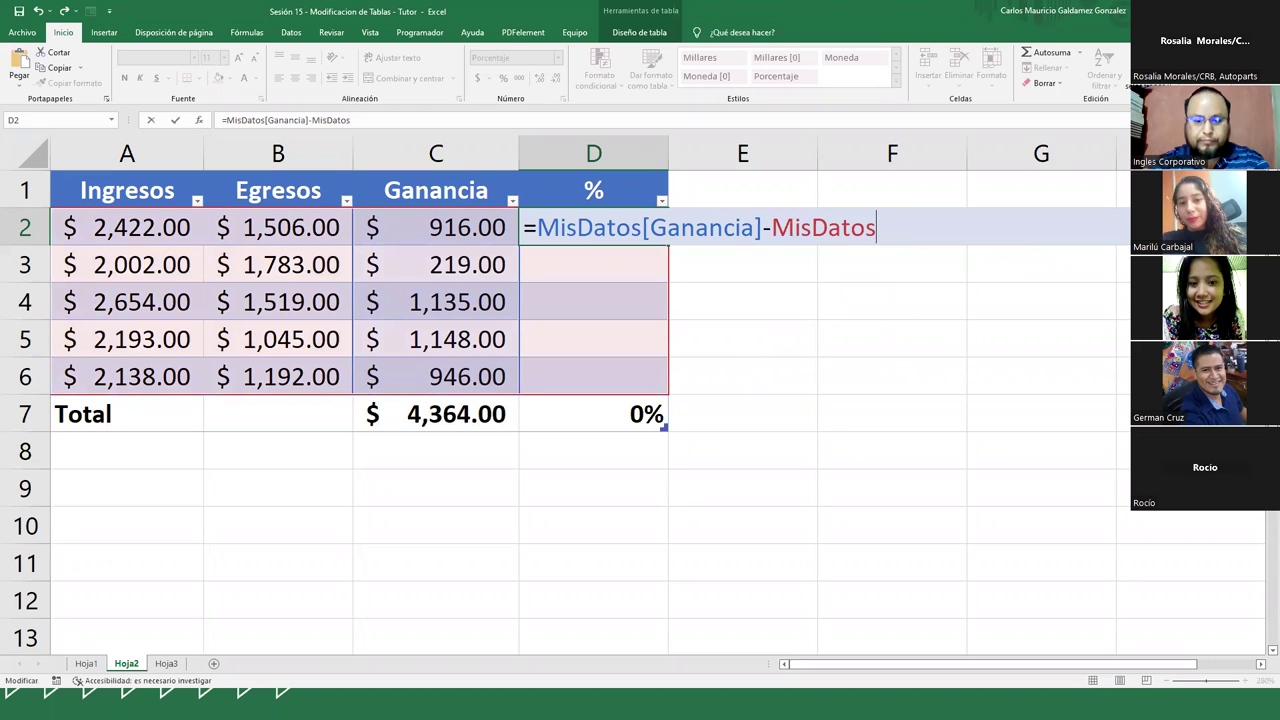
text([[)
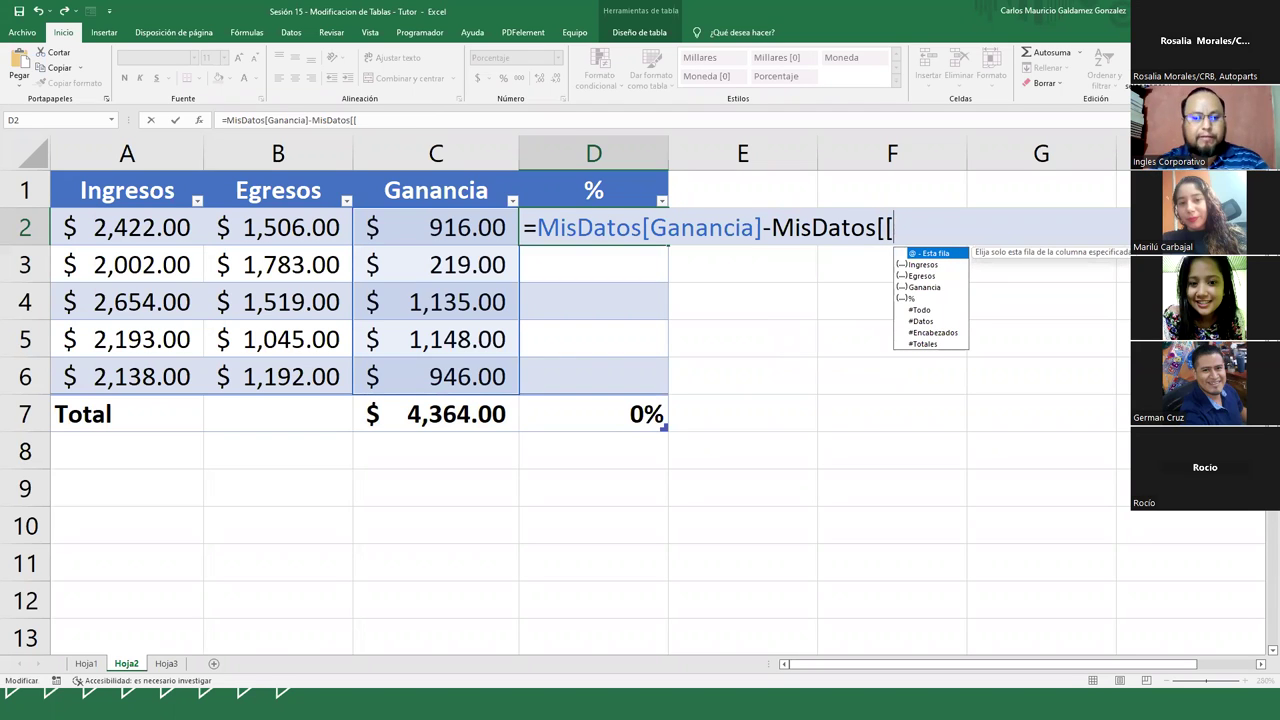
text(#)
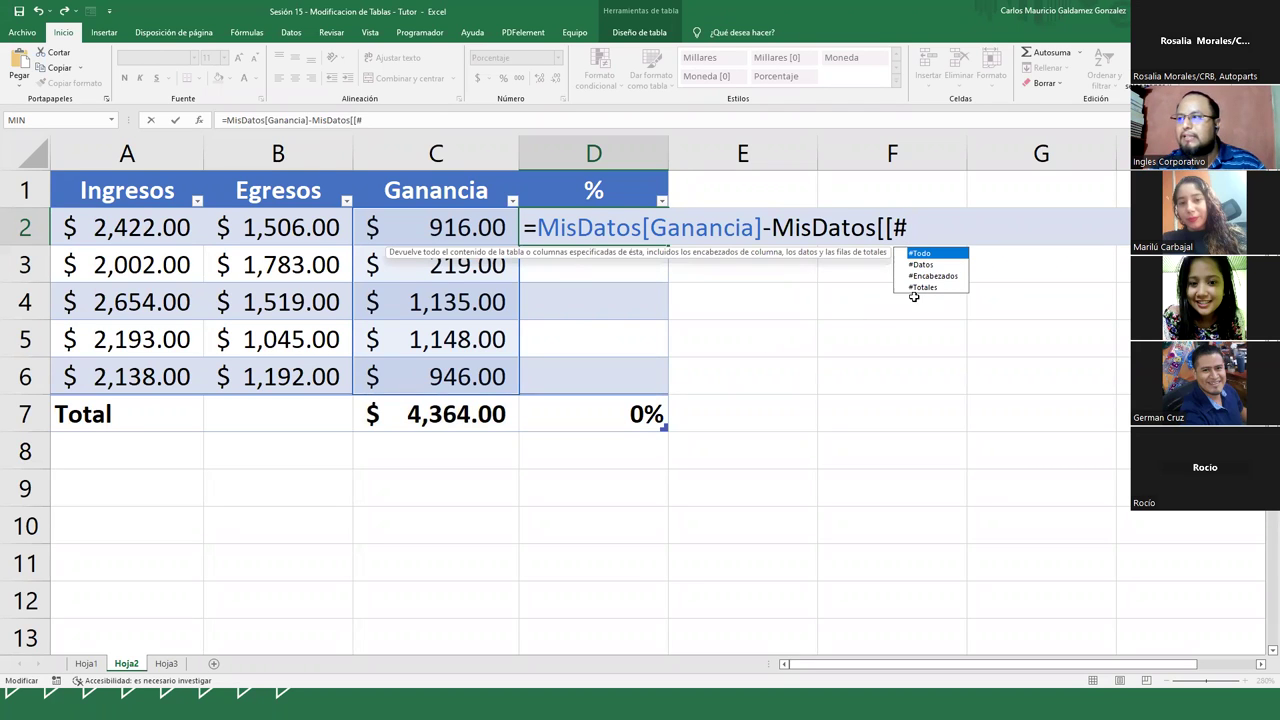
text(To)
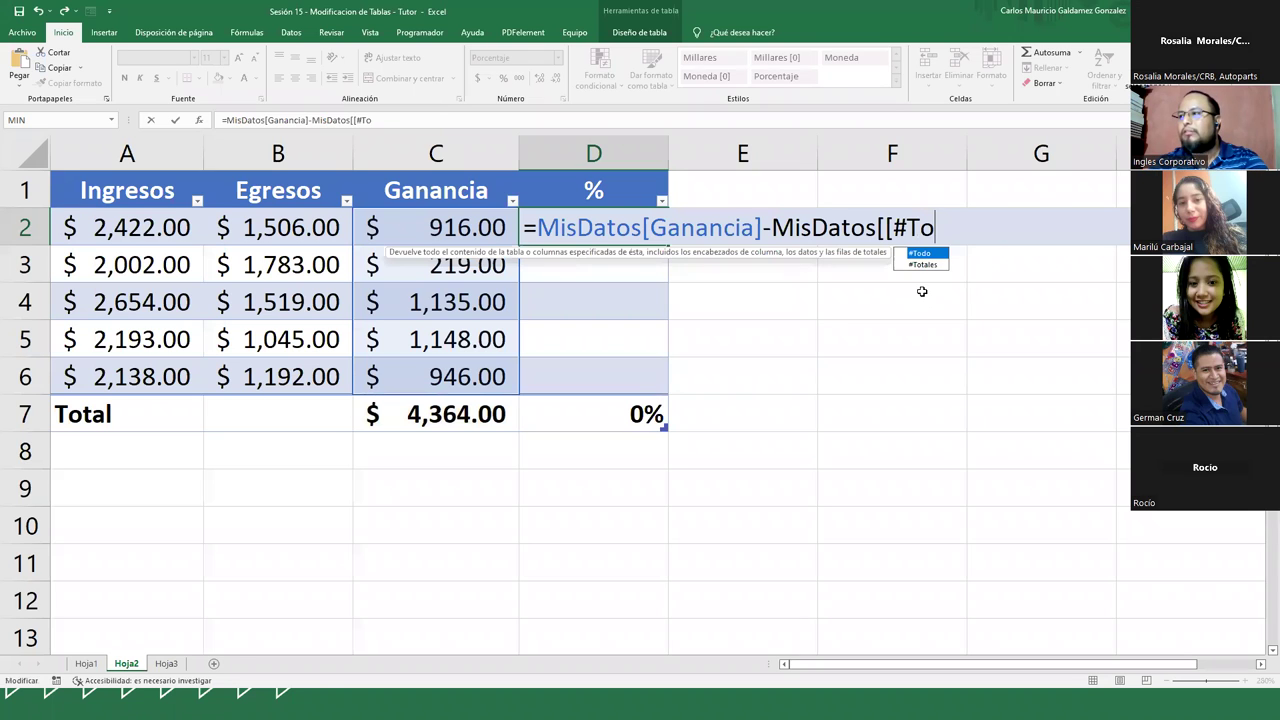
key(Down)
key(Tab)
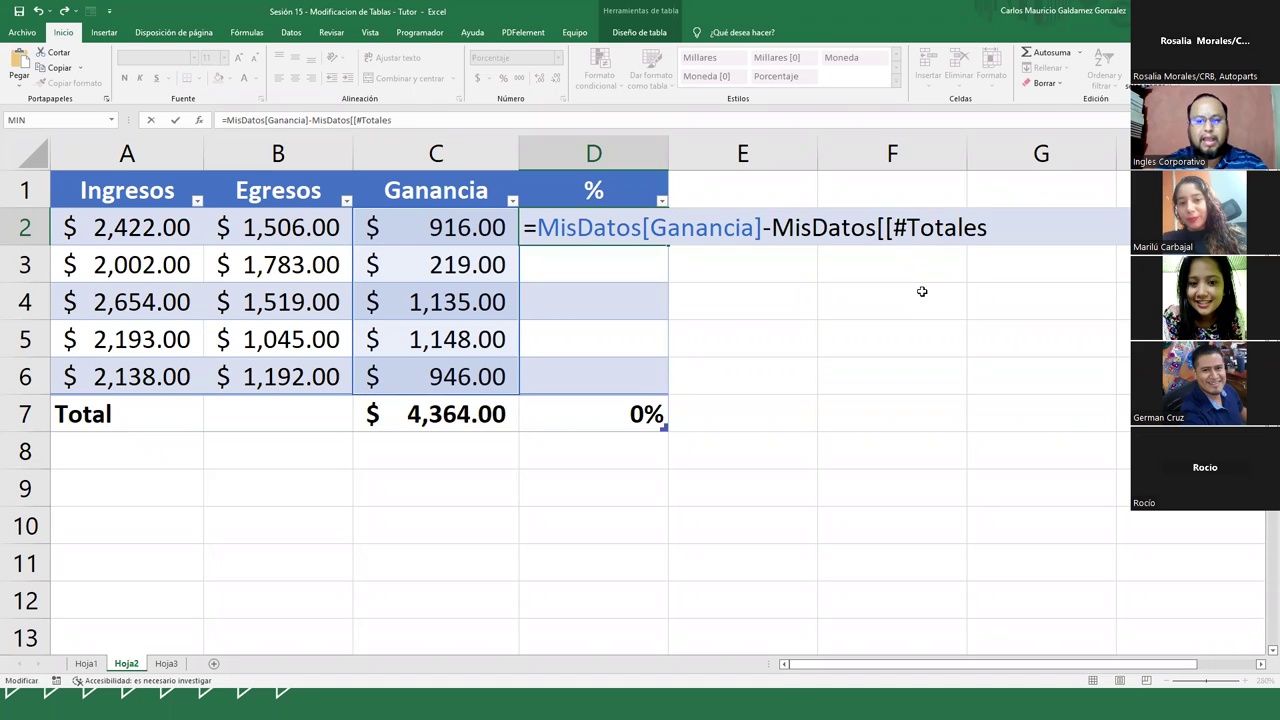
text(])
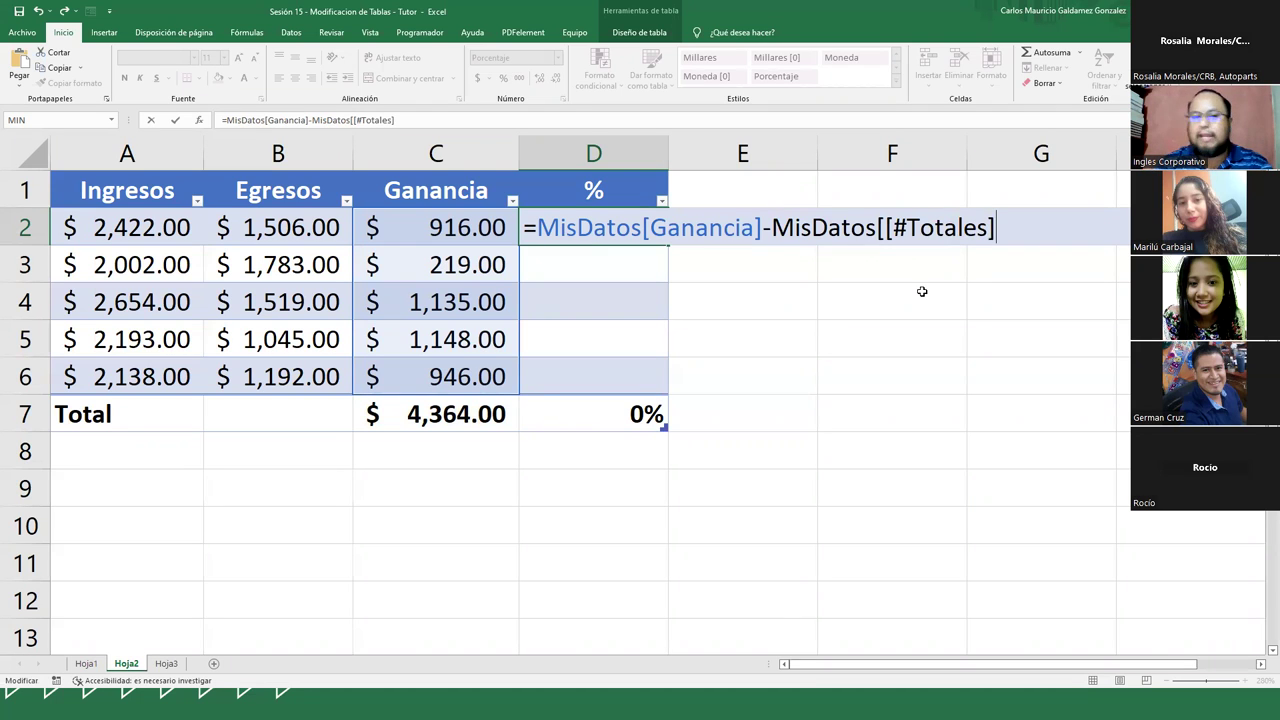
Step: Complete the totals reference in D2 with ;[Ganancia]] and discard the whole subtraction formula
text(;)
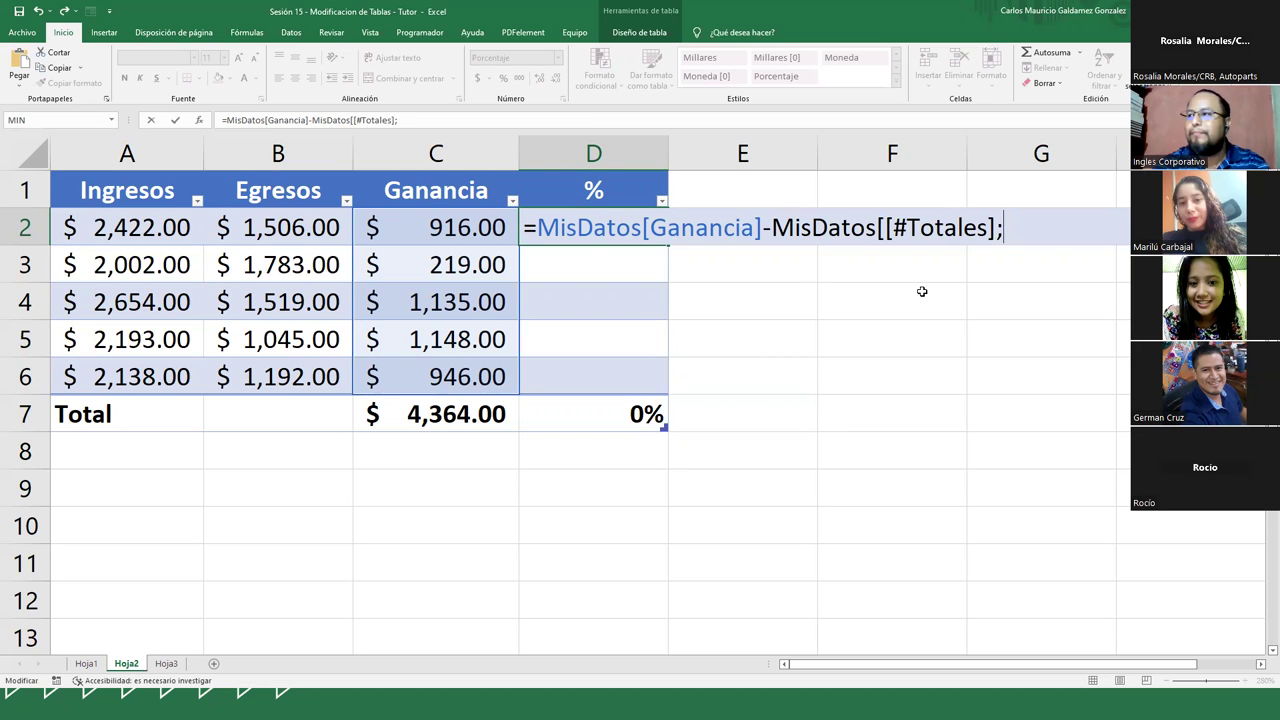
text([)
key(Down)
key(Down)
key(Down)
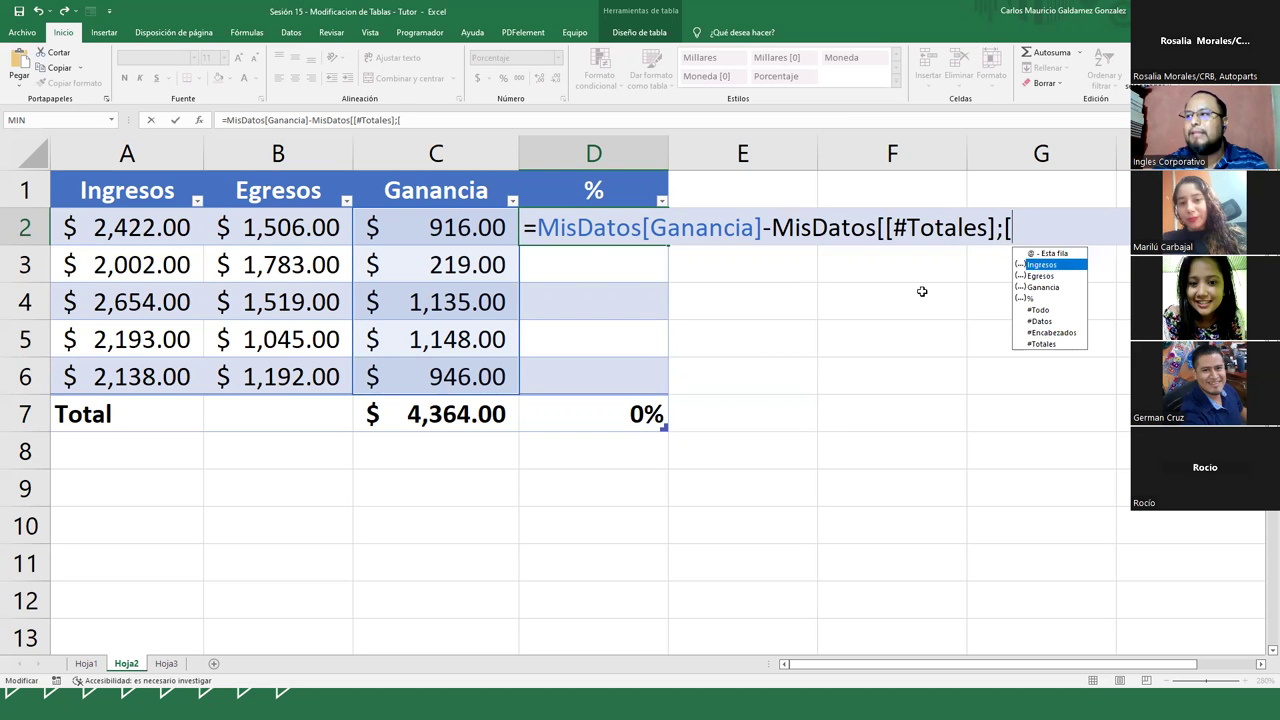
key(Tab)
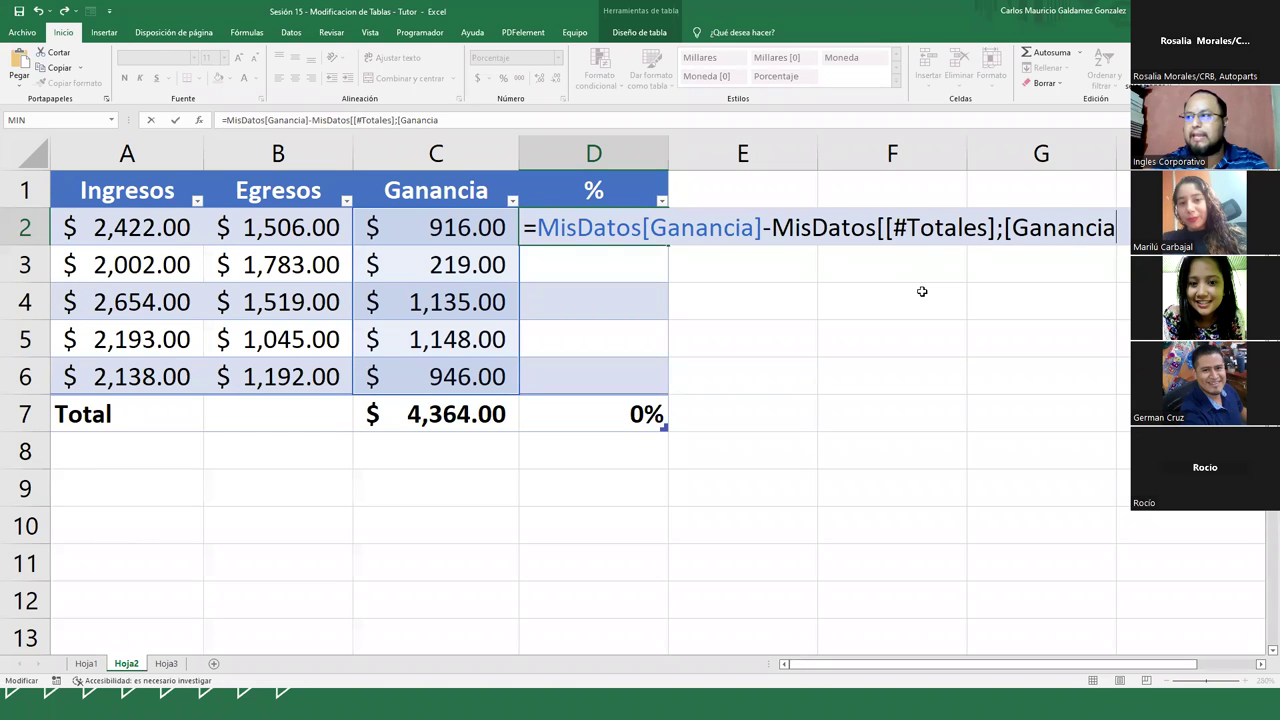
text(]])
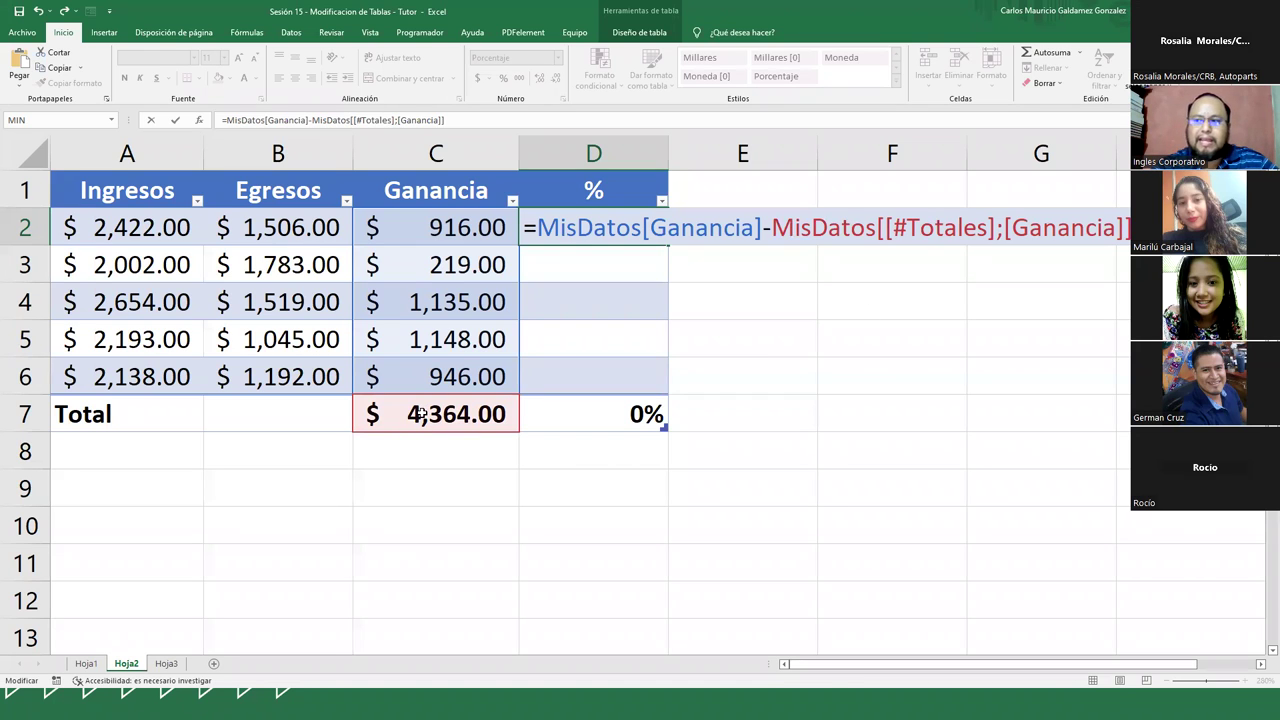
drag(772, 228, 1128, 230)
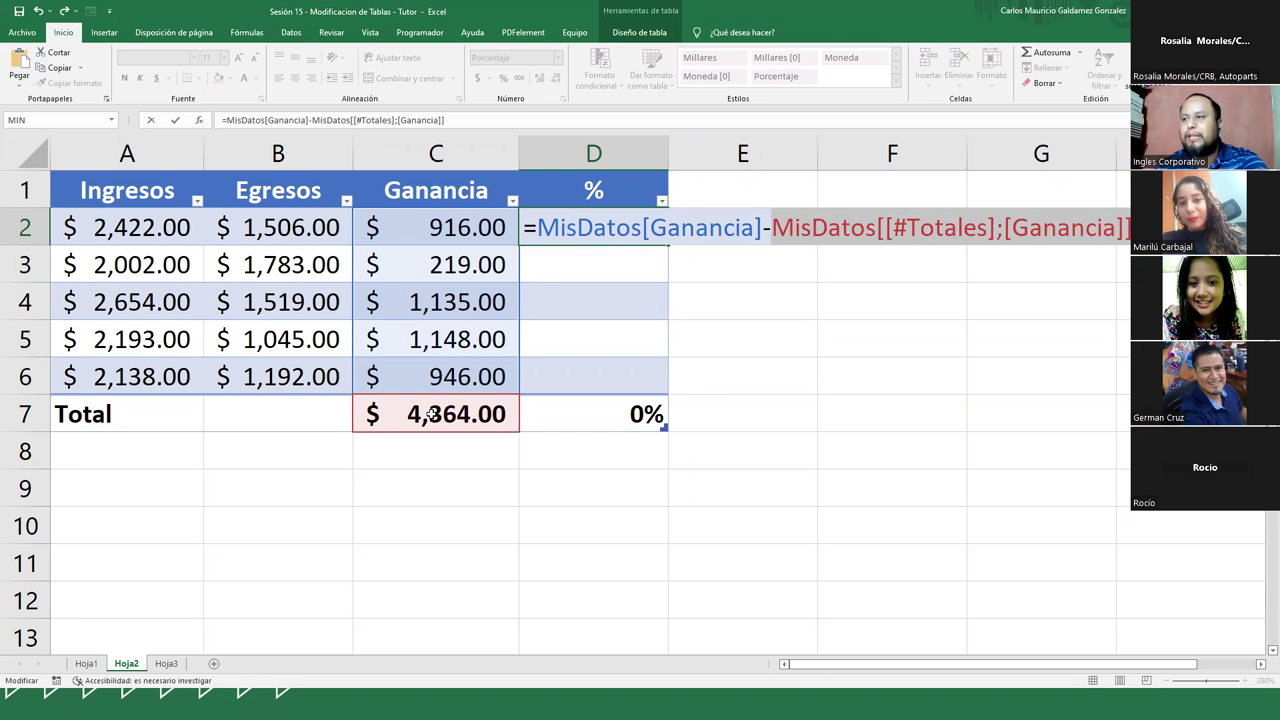
key(Escape)
text(=)
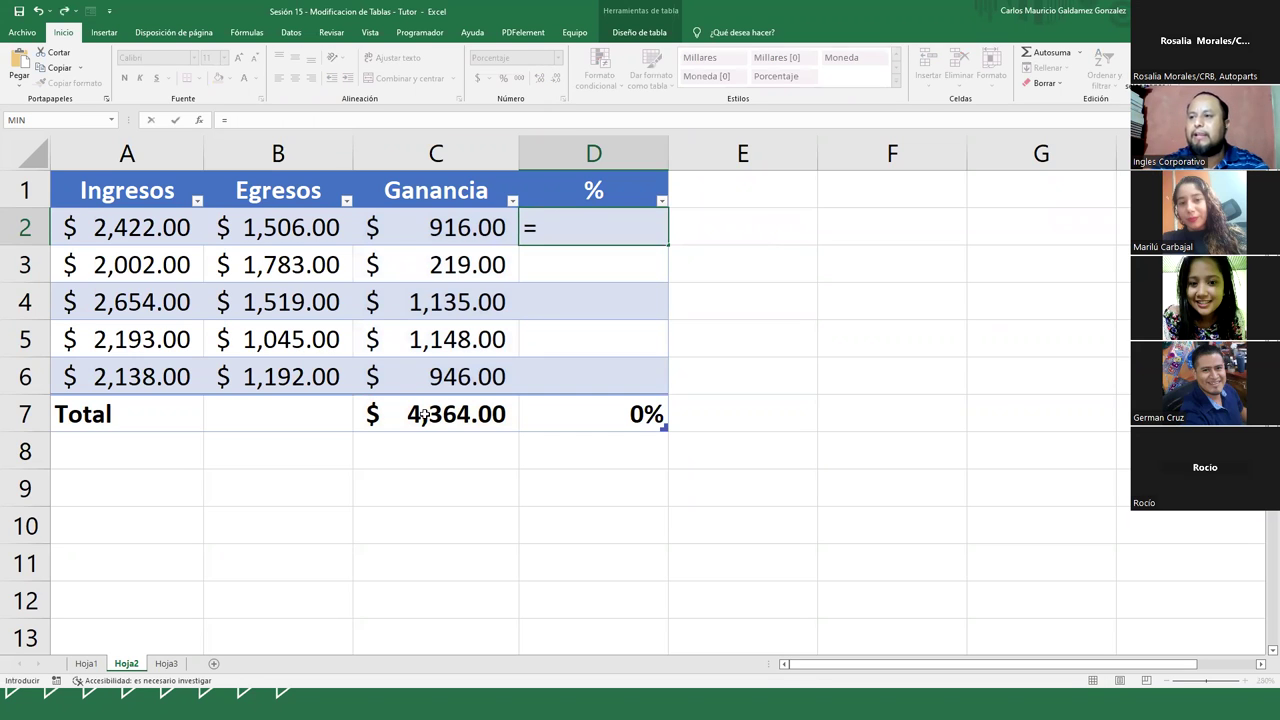
click(432, 229)
text(()
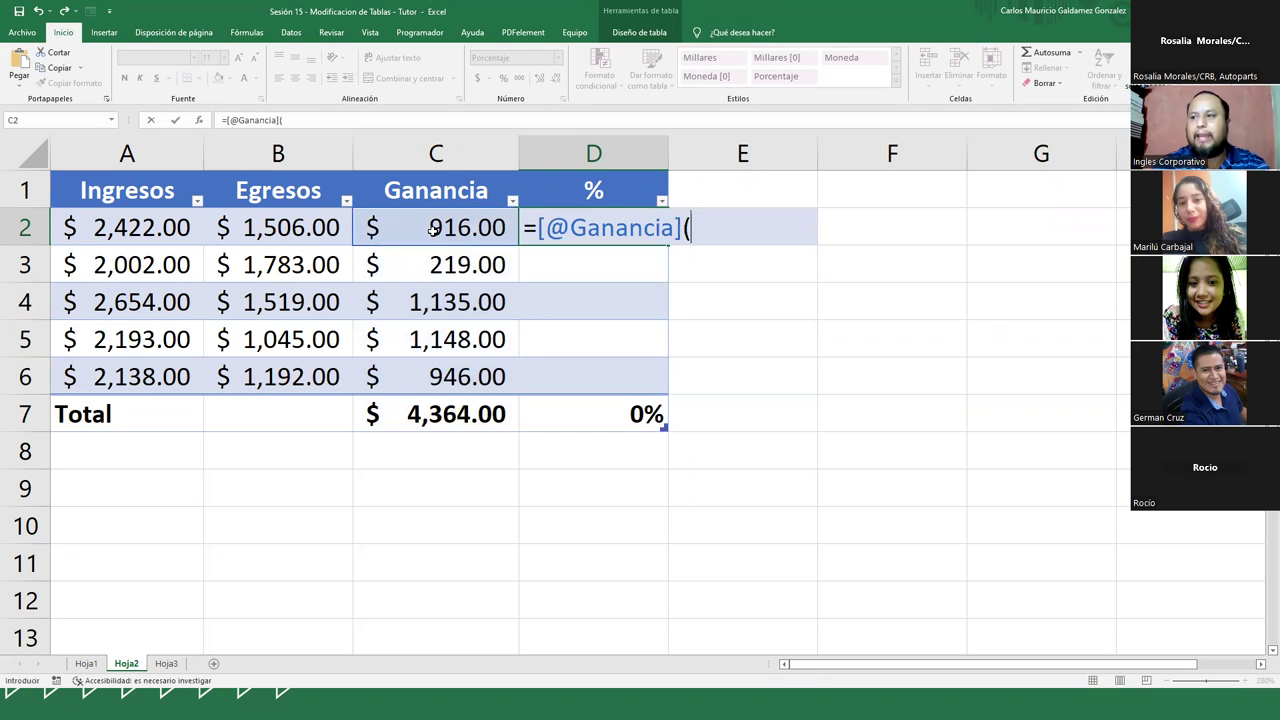
key(BackSpace)
text(/)
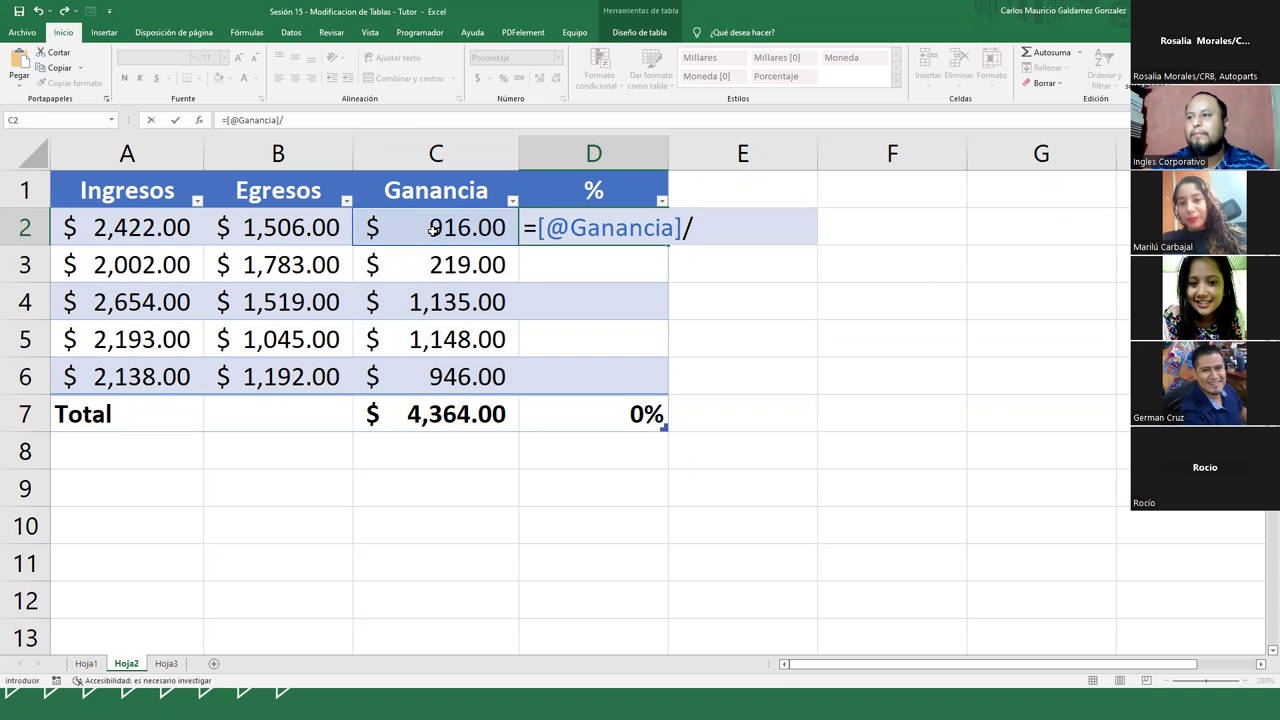
click(453, 428)
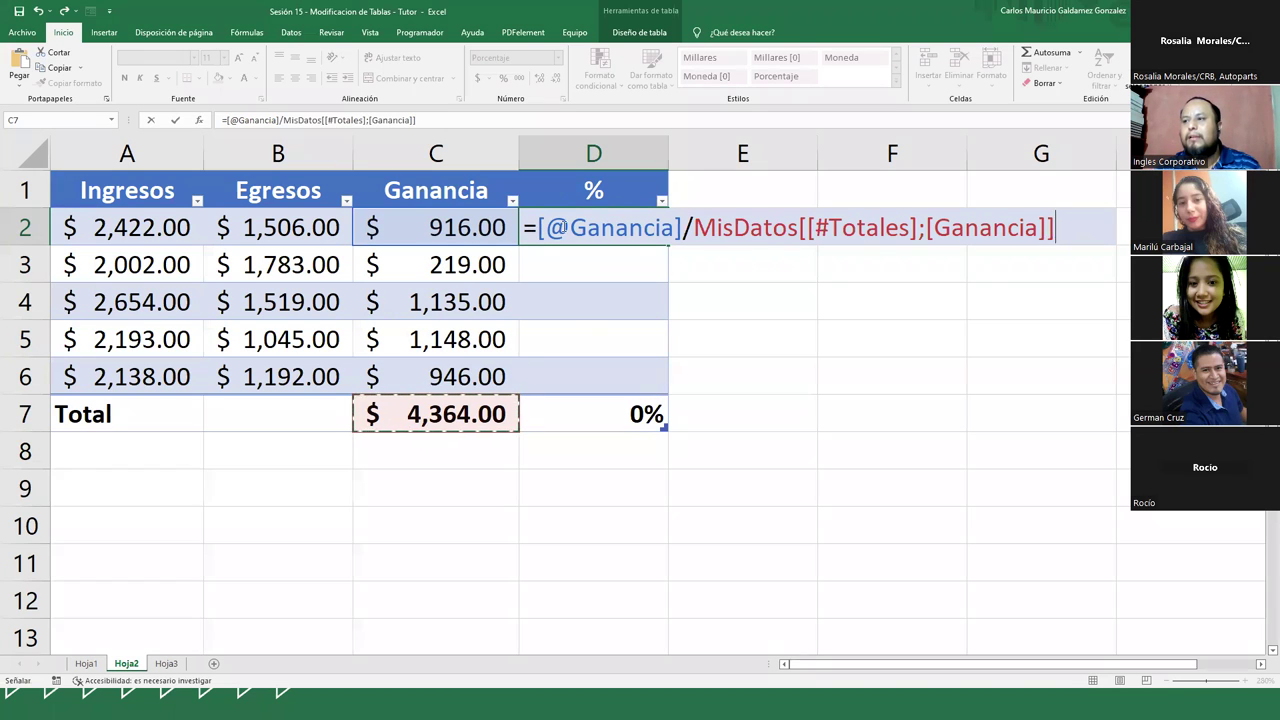
Step: Change the numerator of the D2 formula to the full column reference MisDatos[Ganancia]
click(565, 237)
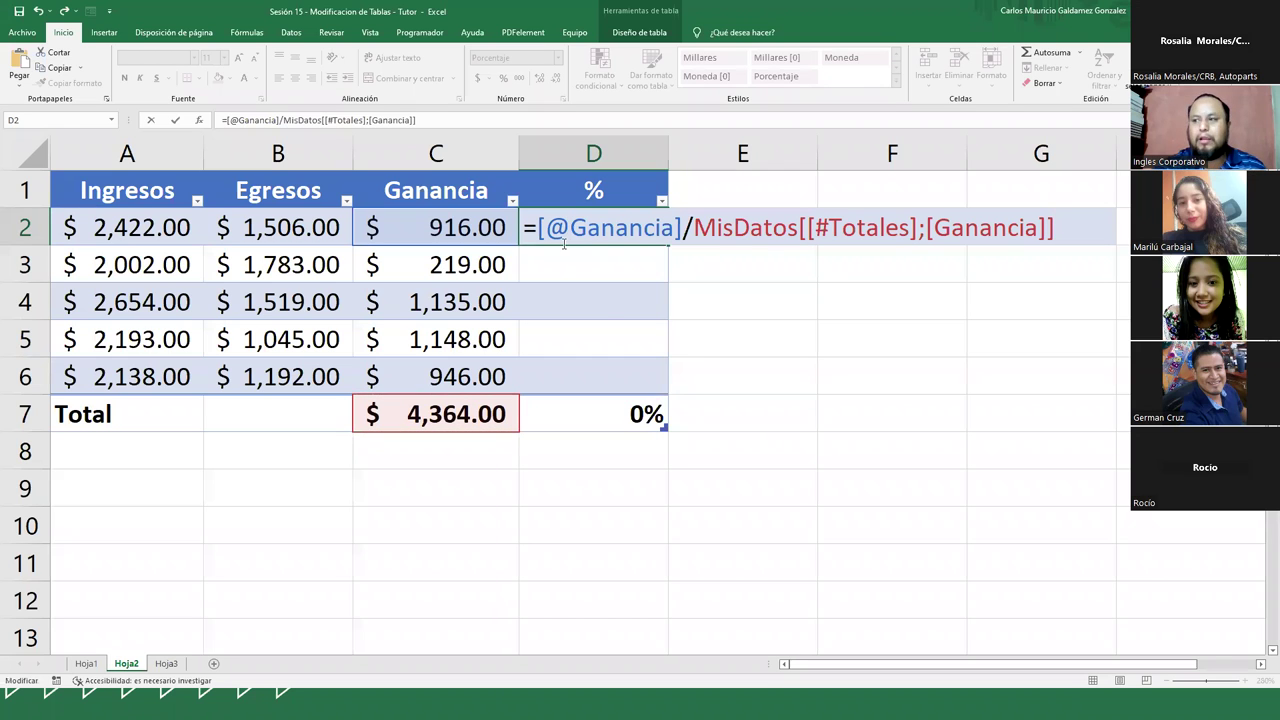
key(BackSpace)
text(Mid)
key(BackSpace)
text(s)
key(Tab)
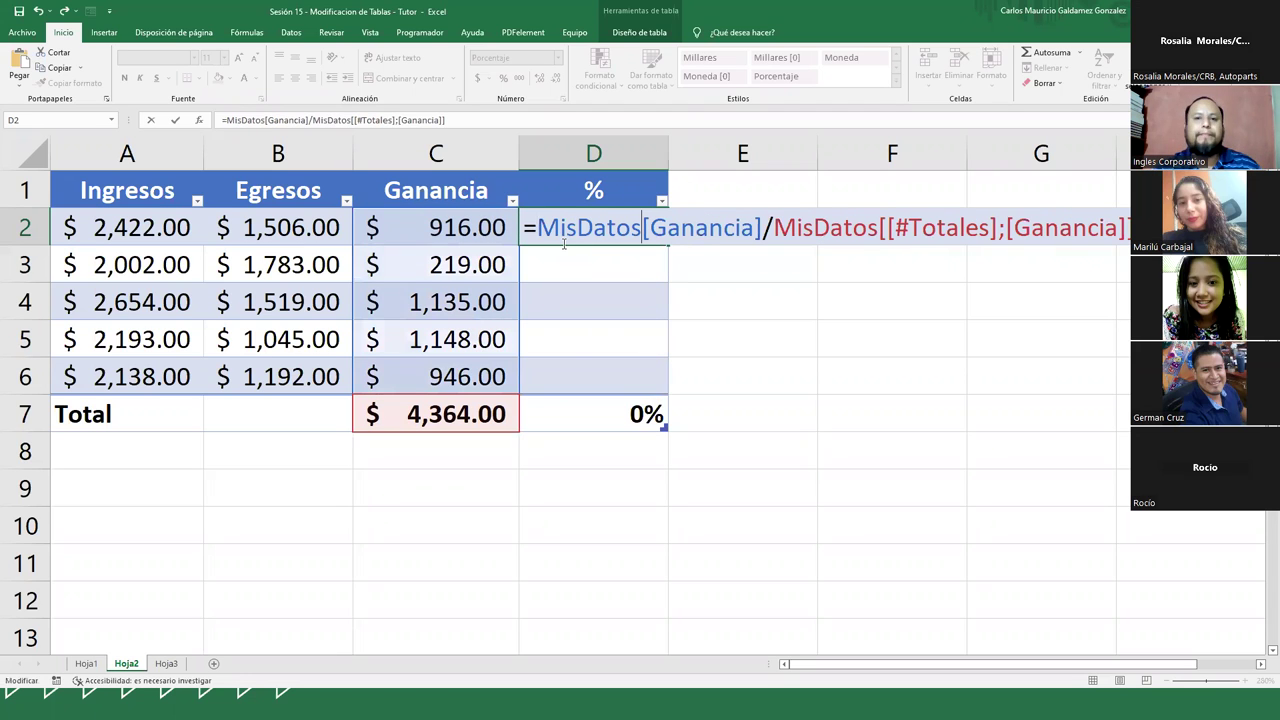
drag(777, 228, 1128, 228)
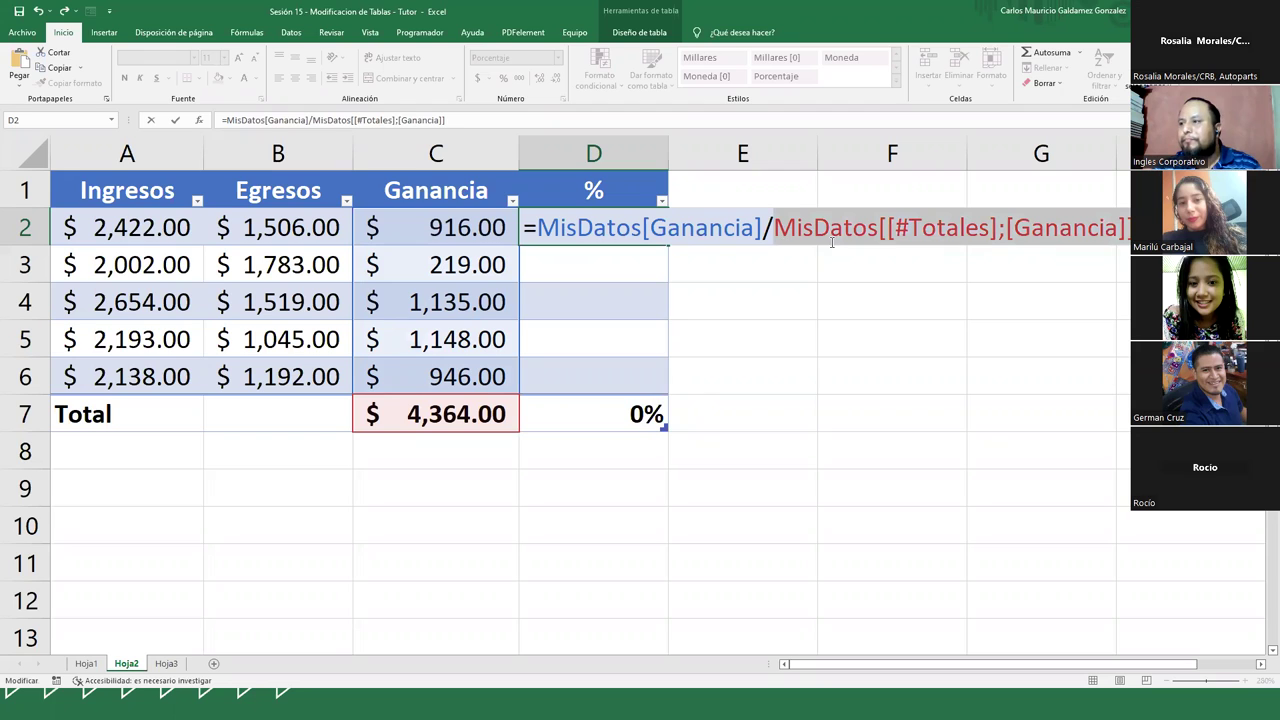
click(781, 236)
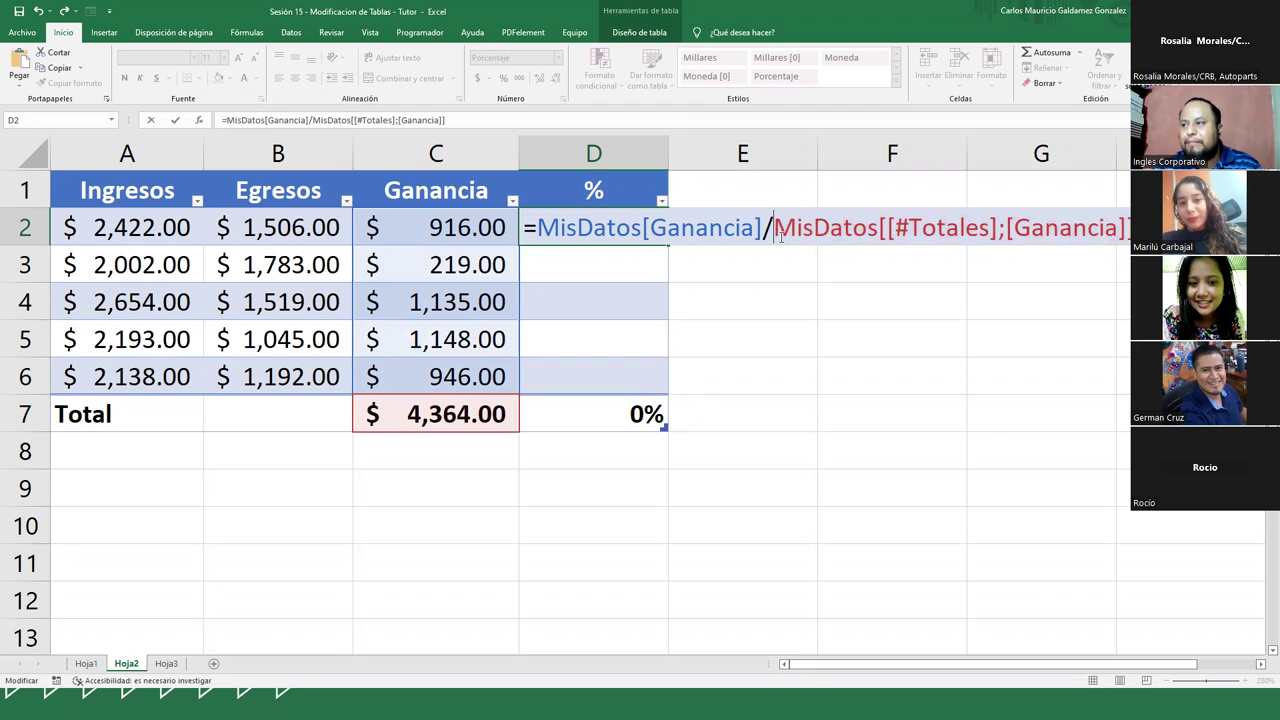
drag(889, 227, 900, 226)
click(900, 226)
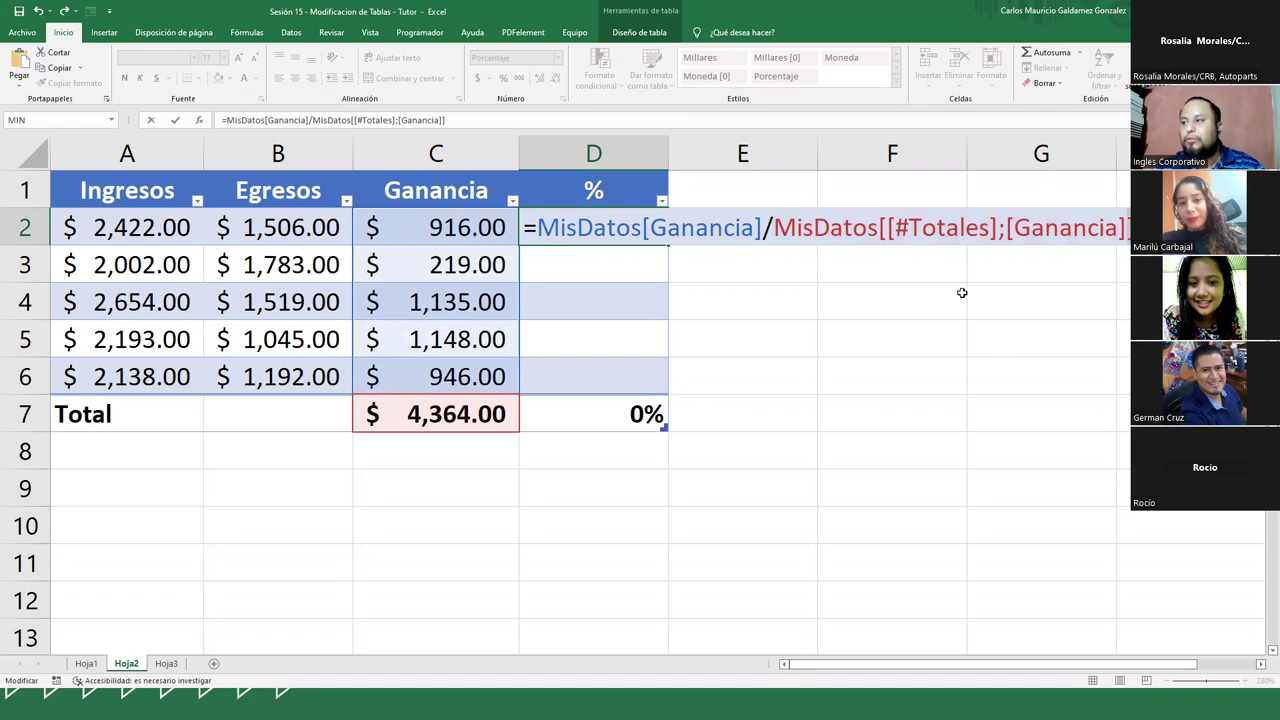
drag(886, 230, 998, 233)
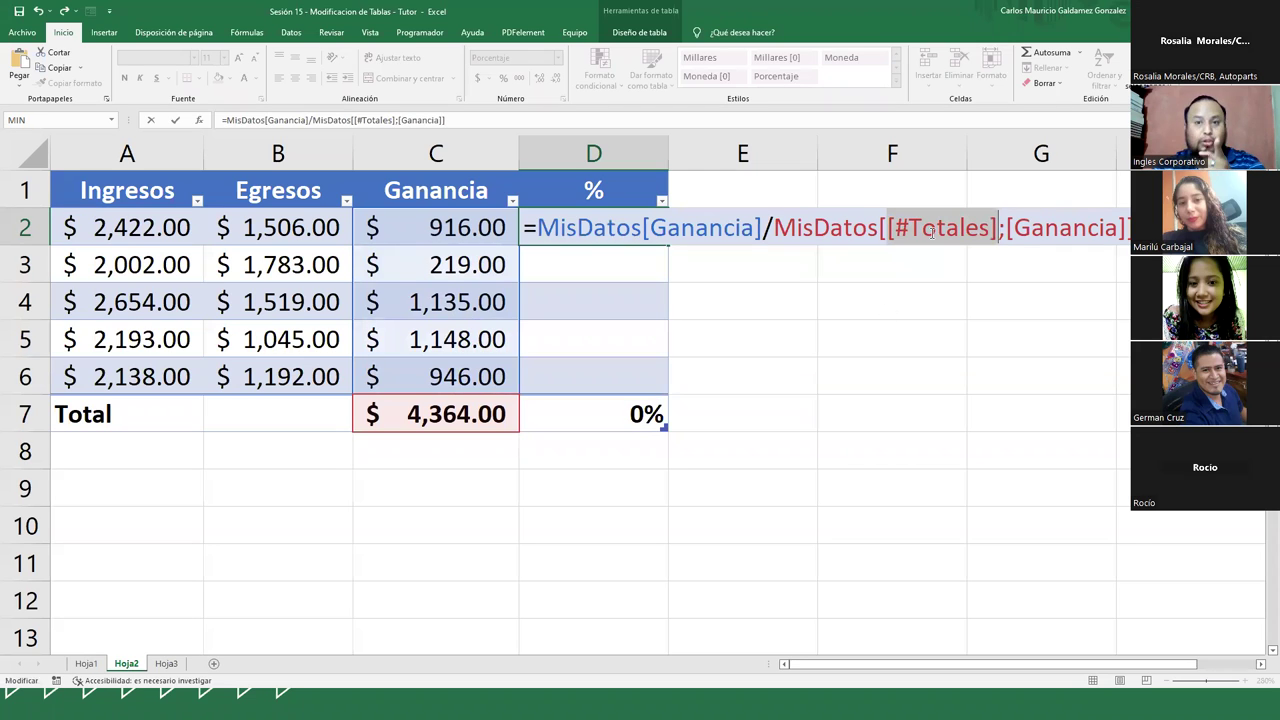
Step: Review the totals reference in the D2 formula and enter =MisDatos[Ganancia]/MisDatos[[#Totales];[Ganancia]] for the % column
click(1000, 231)
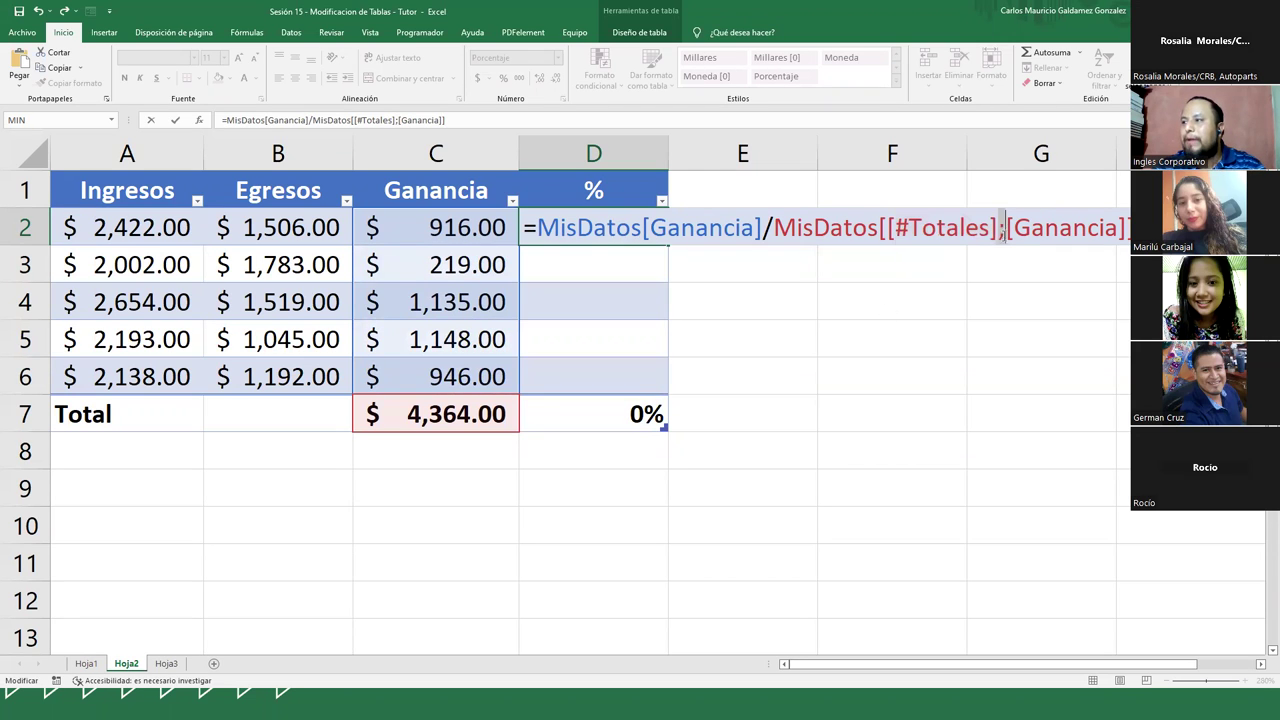
drag(1008, 228, 1128, 228)
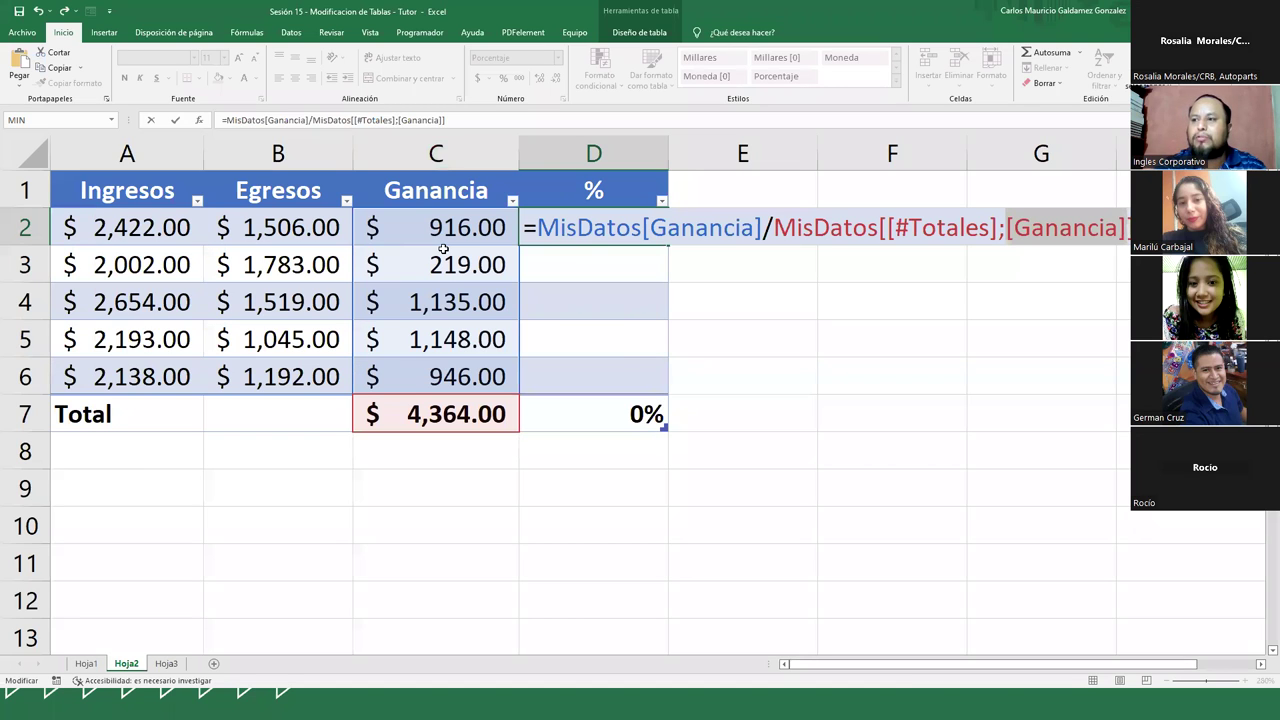
key(Return)
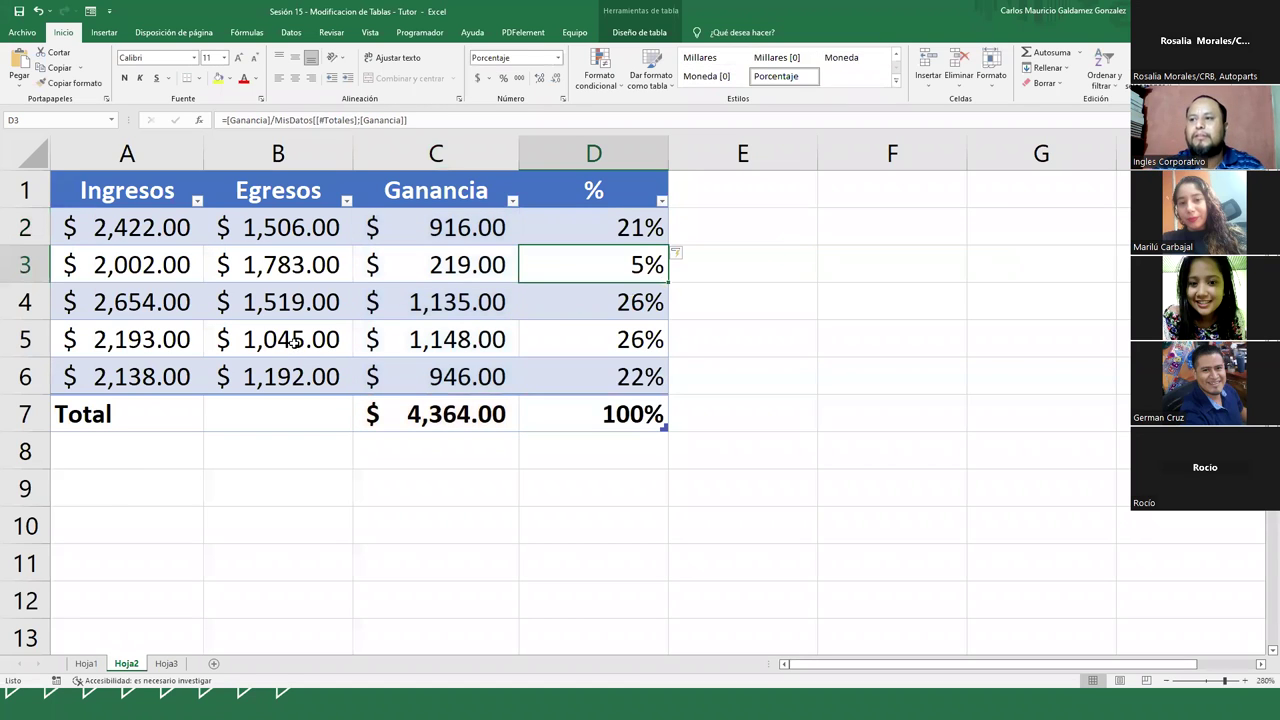
Step: Compare the percentages in the % column with the row values and total of the Ganancia column
drag(594, 319, 594, 373)
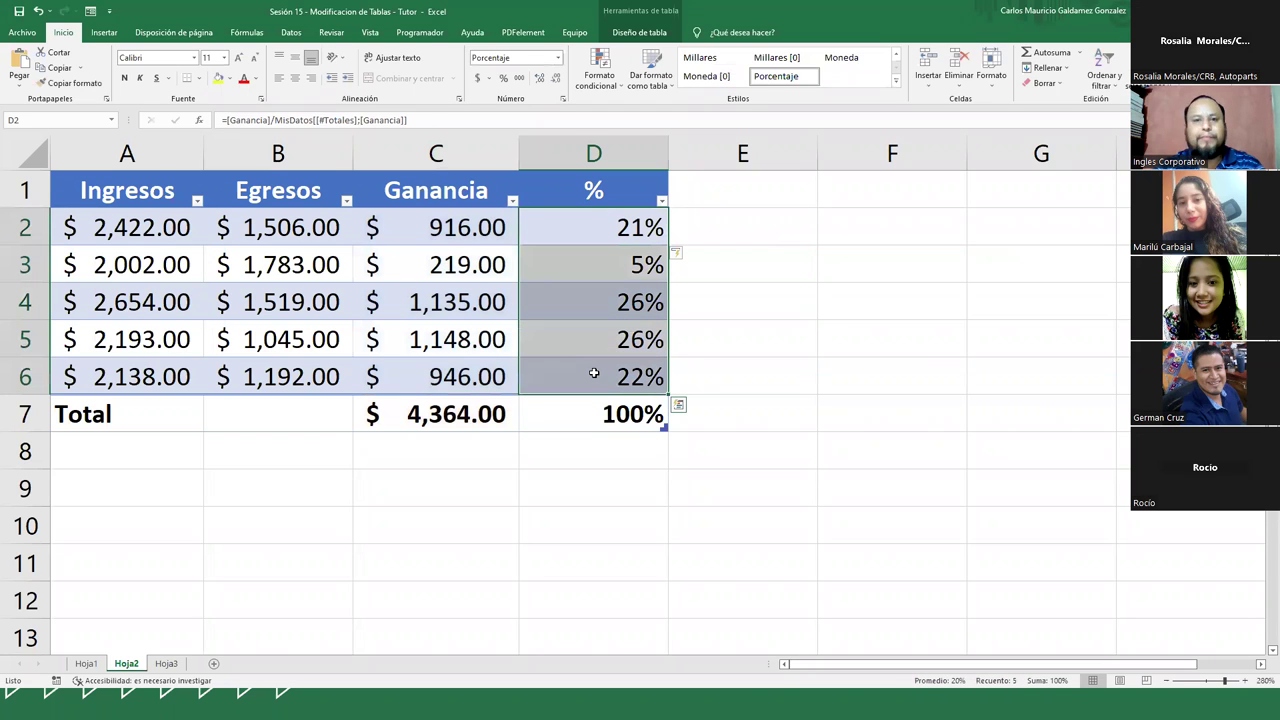
click(587, 226)
click(468, 228)
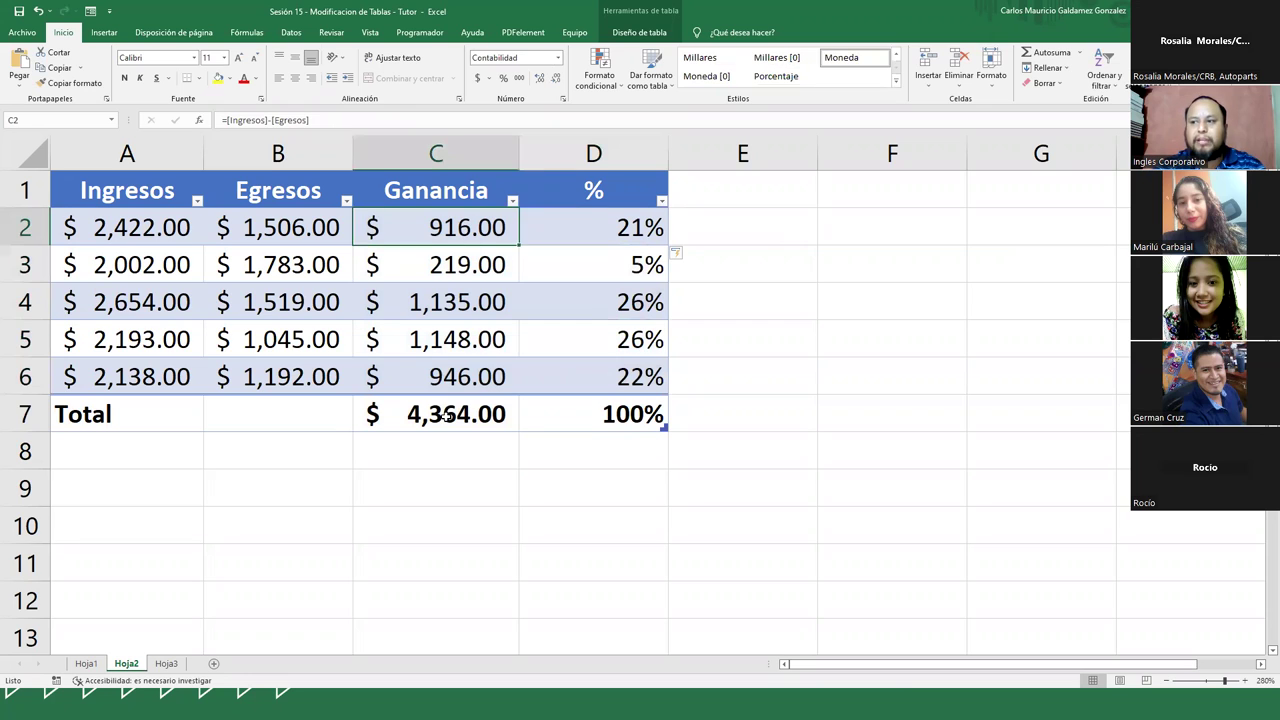
click(612, 230)
click(455, 265)
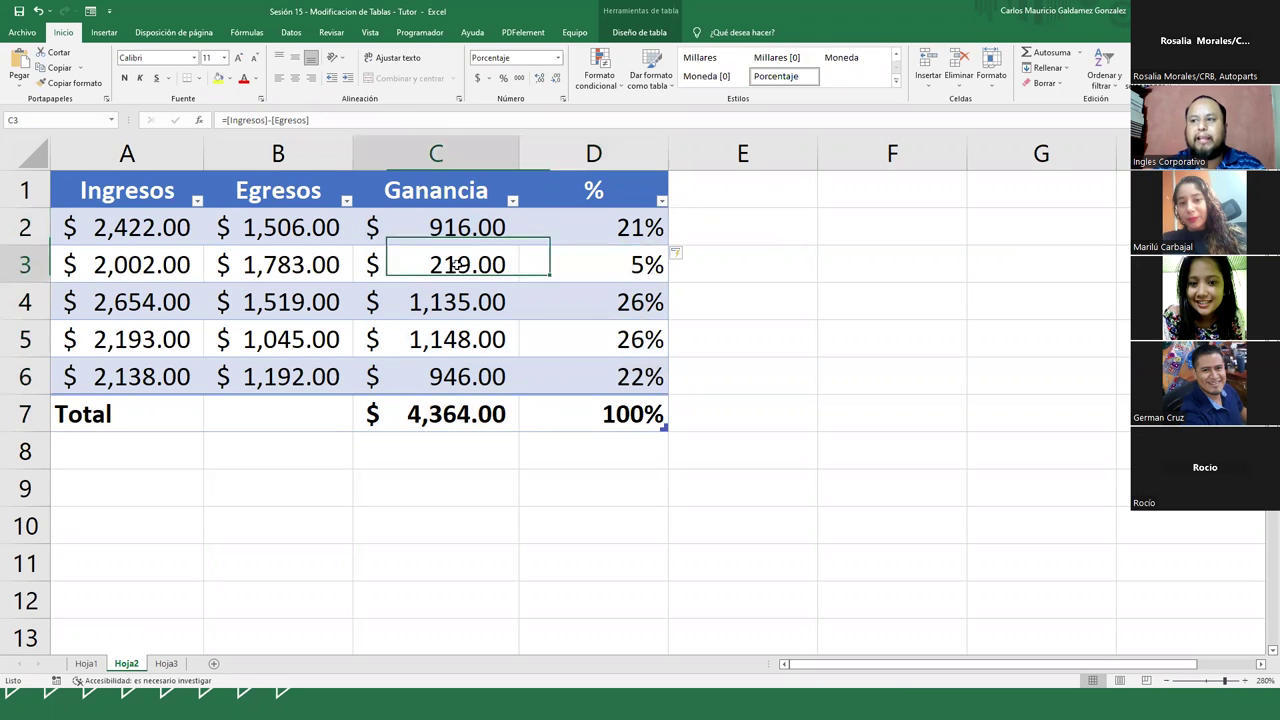
click(446, 415)
click(615, 258)
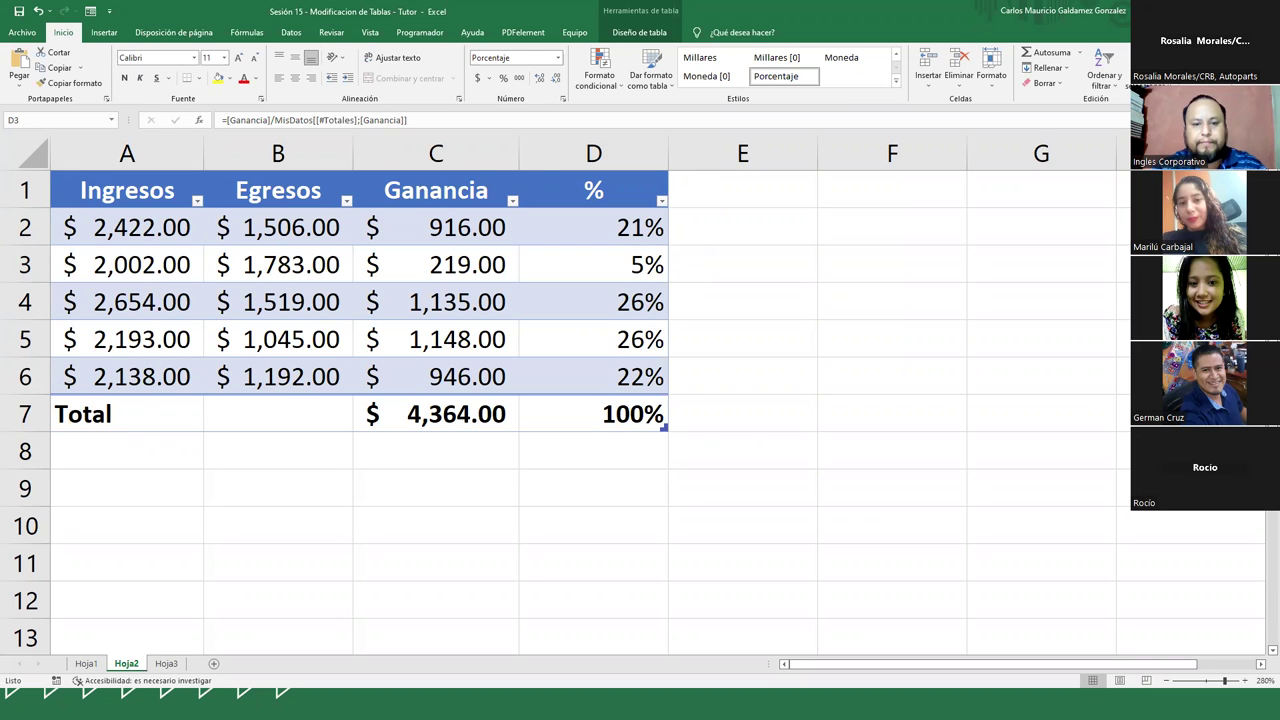
key(alt+Tab)
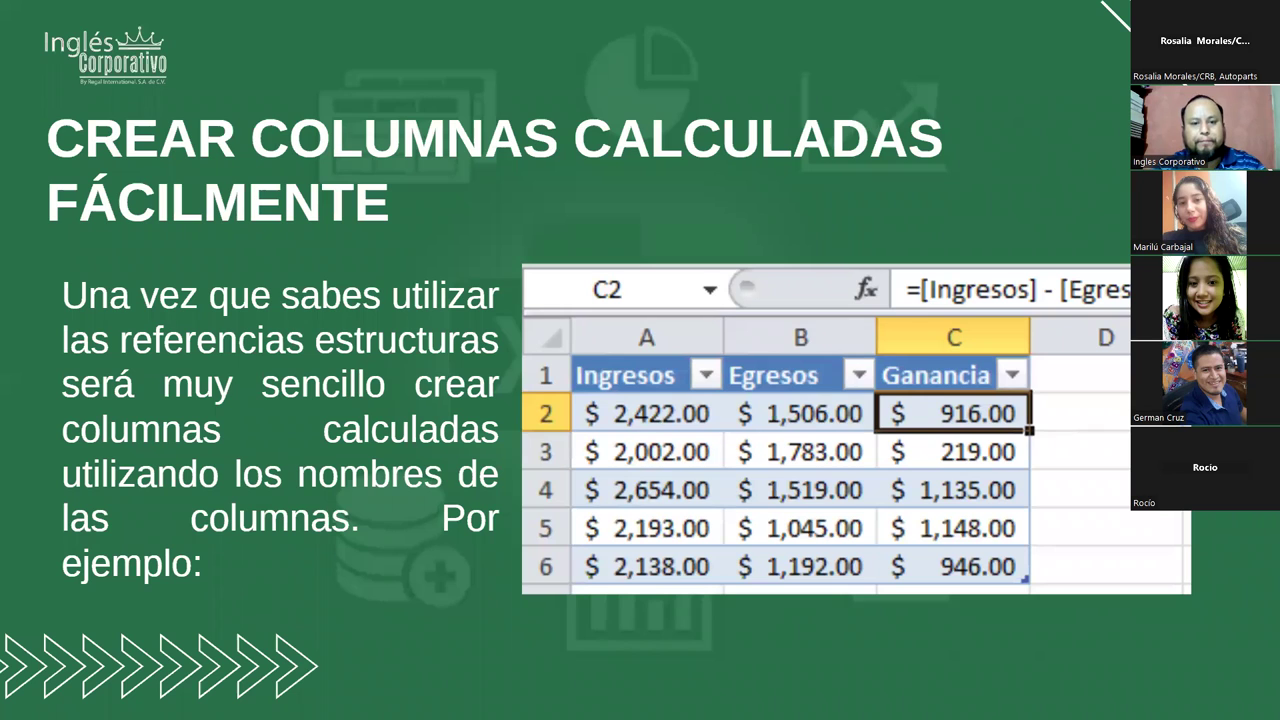
key(alt+Tab)
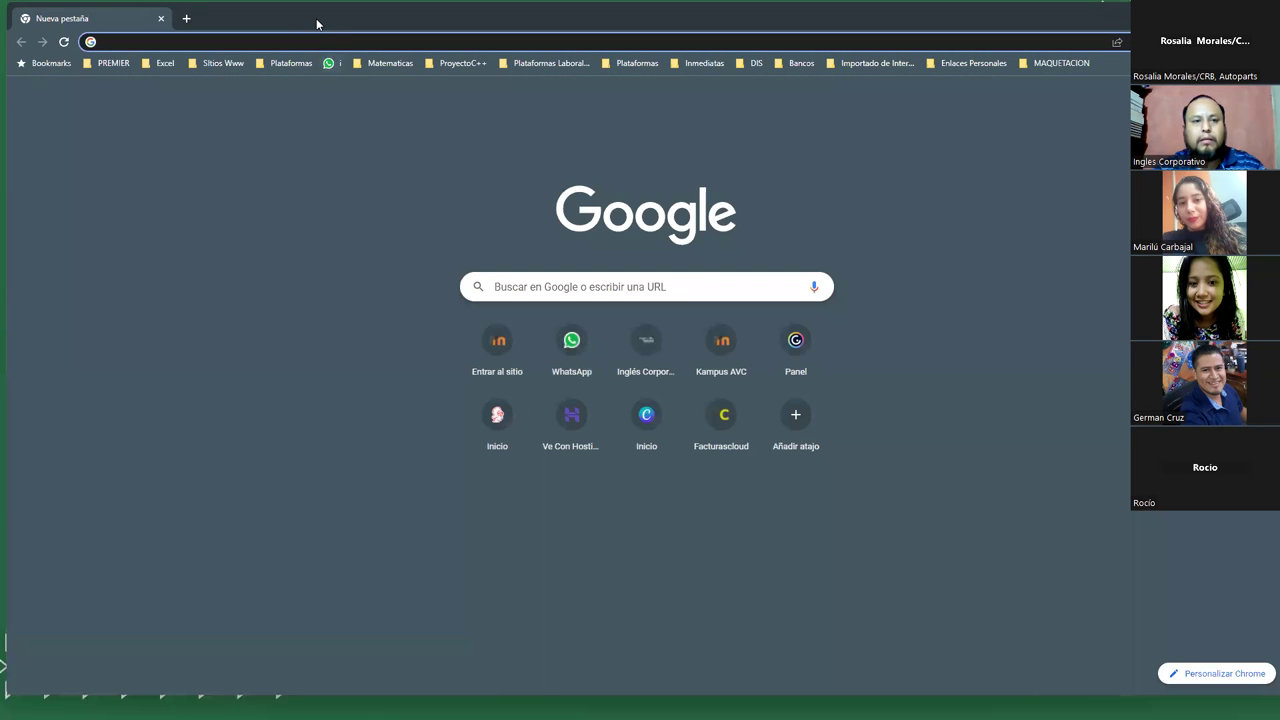
key(alt+Tab)
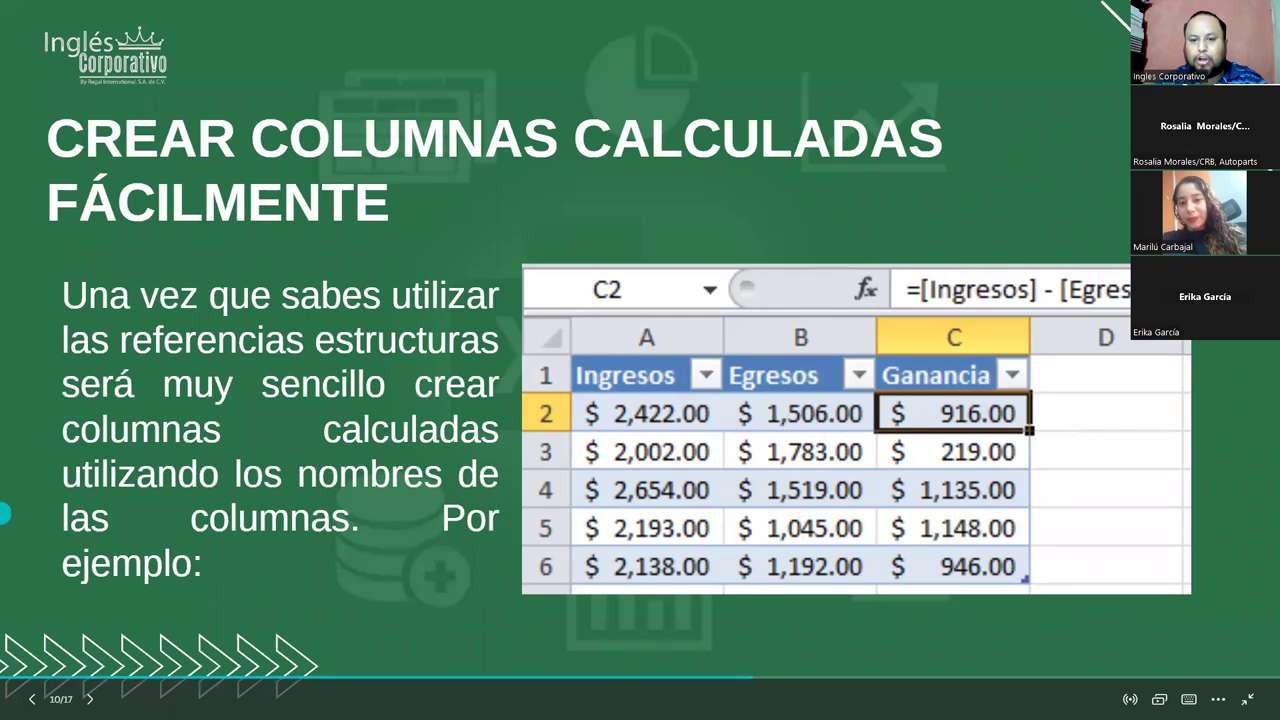
key(alt+Tab)
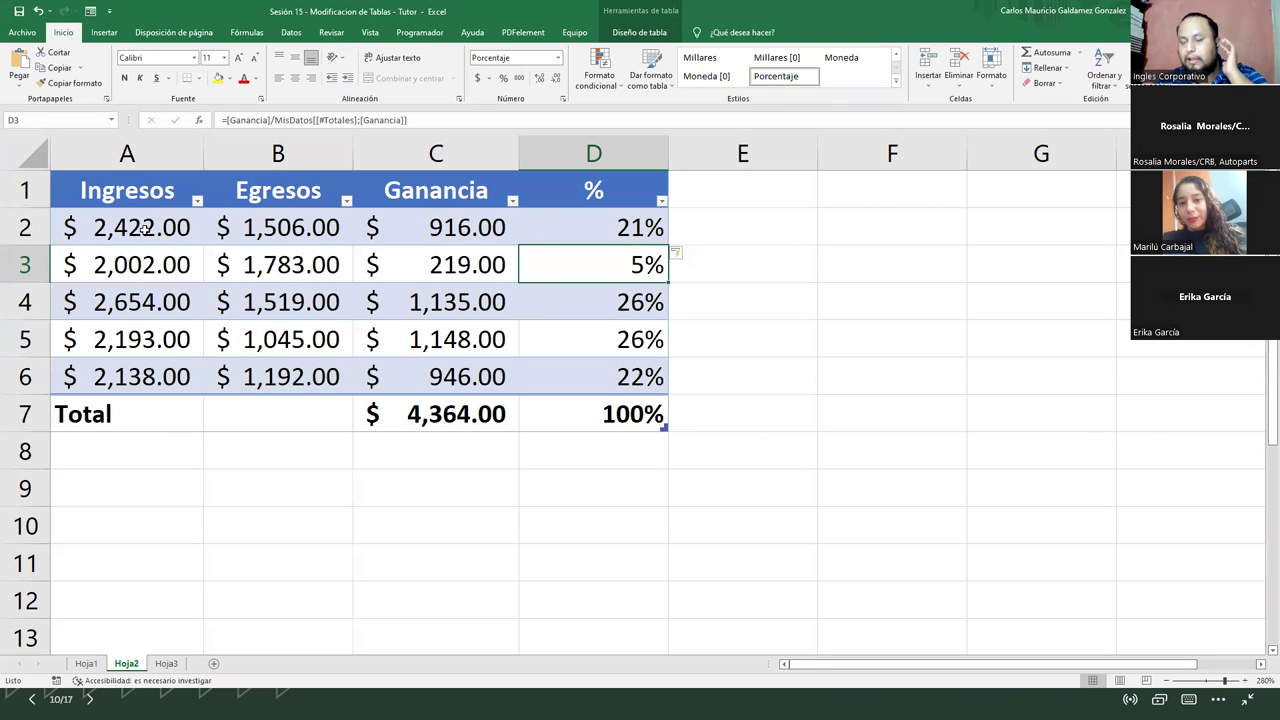
Step: Inspect the Ingresos header, the Ingresos and Egresos data, and the % total in D7
click(112, 221)
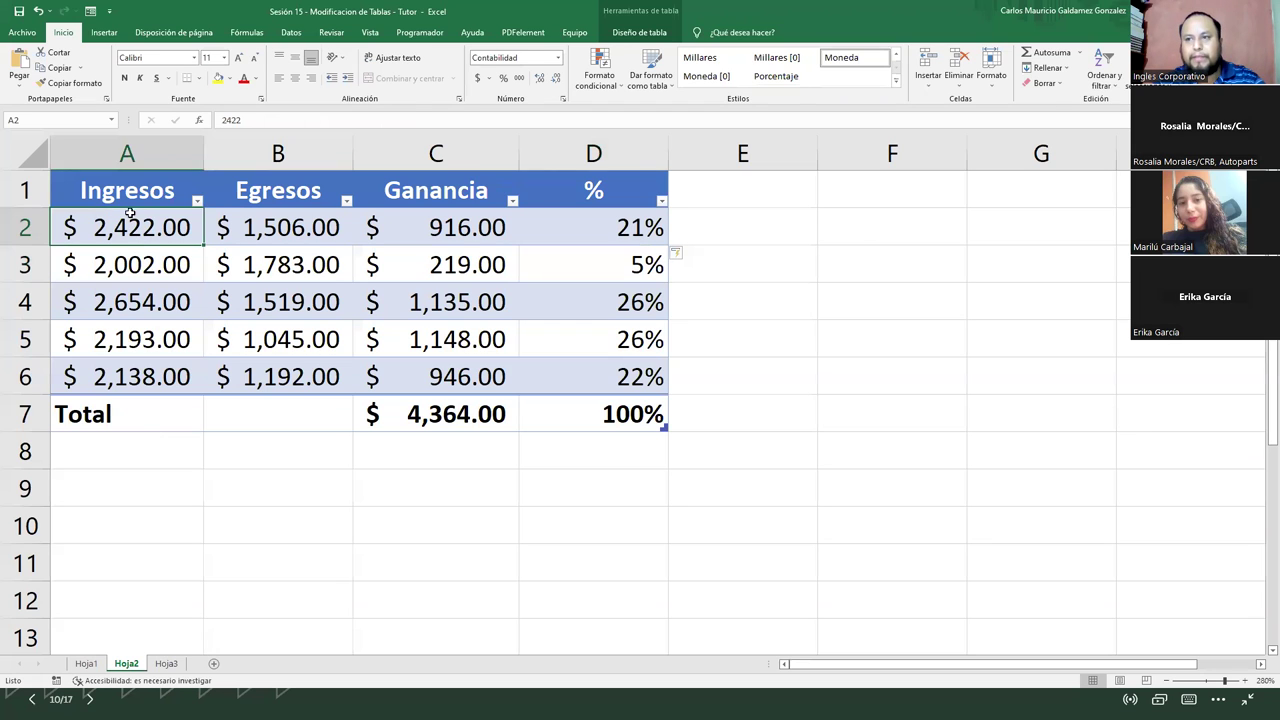
click(121, 192)
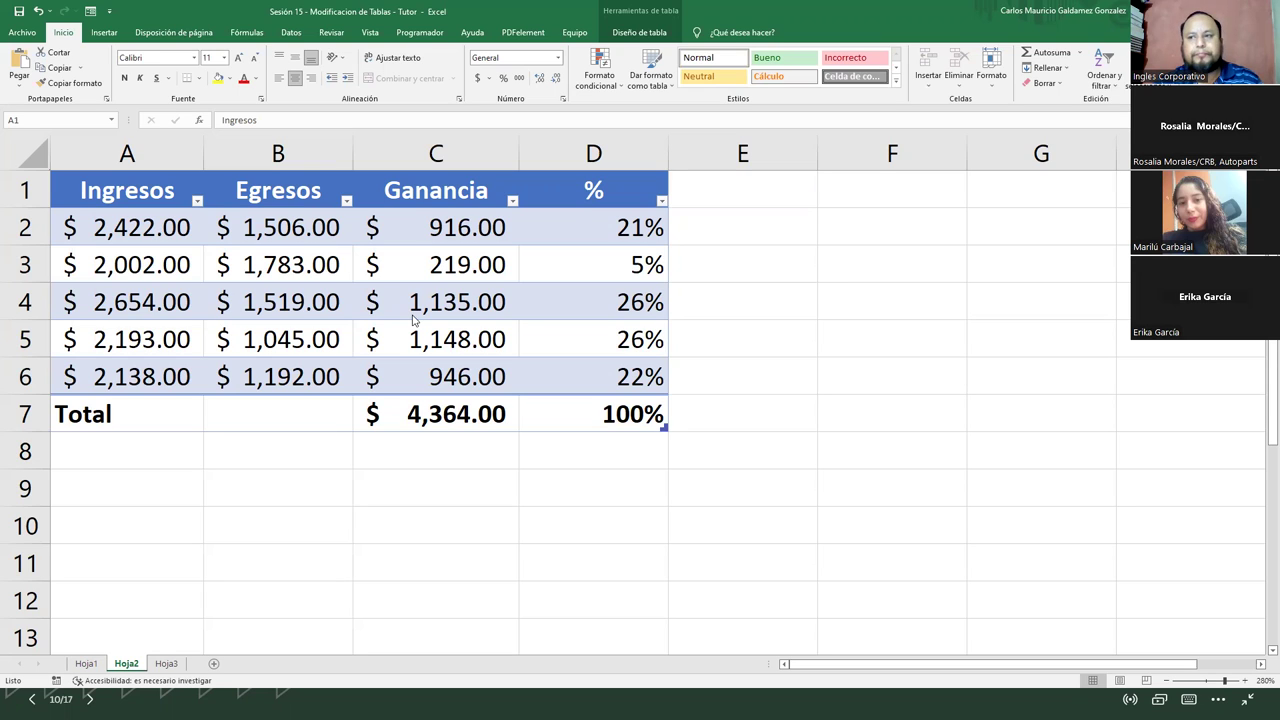
click(555, 438)
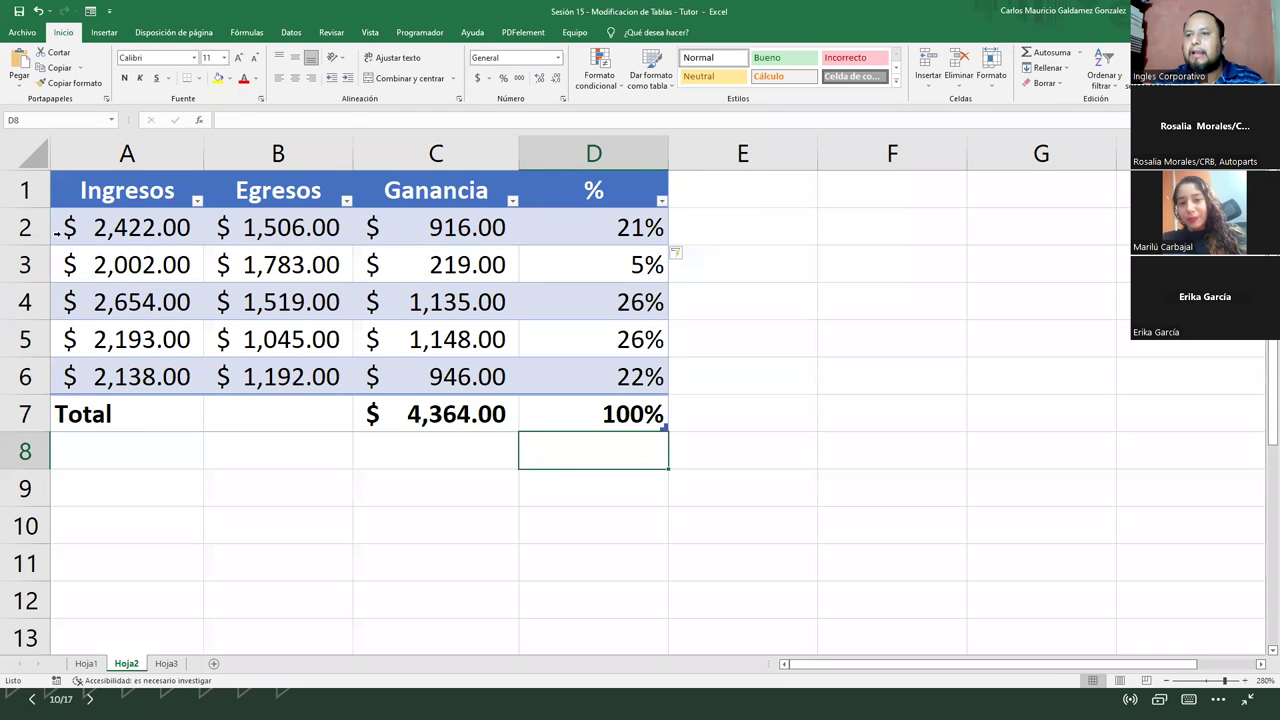
drag(145, 232, 254, 366)
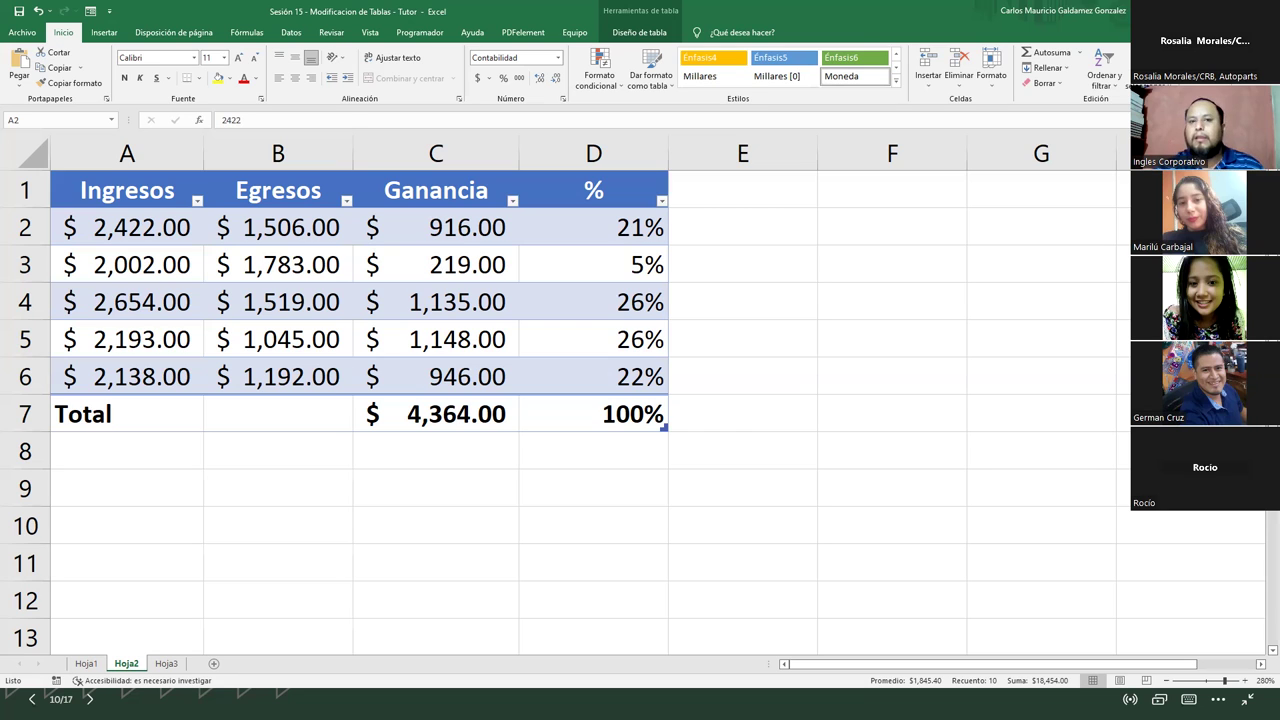
shift+click(234, 394)
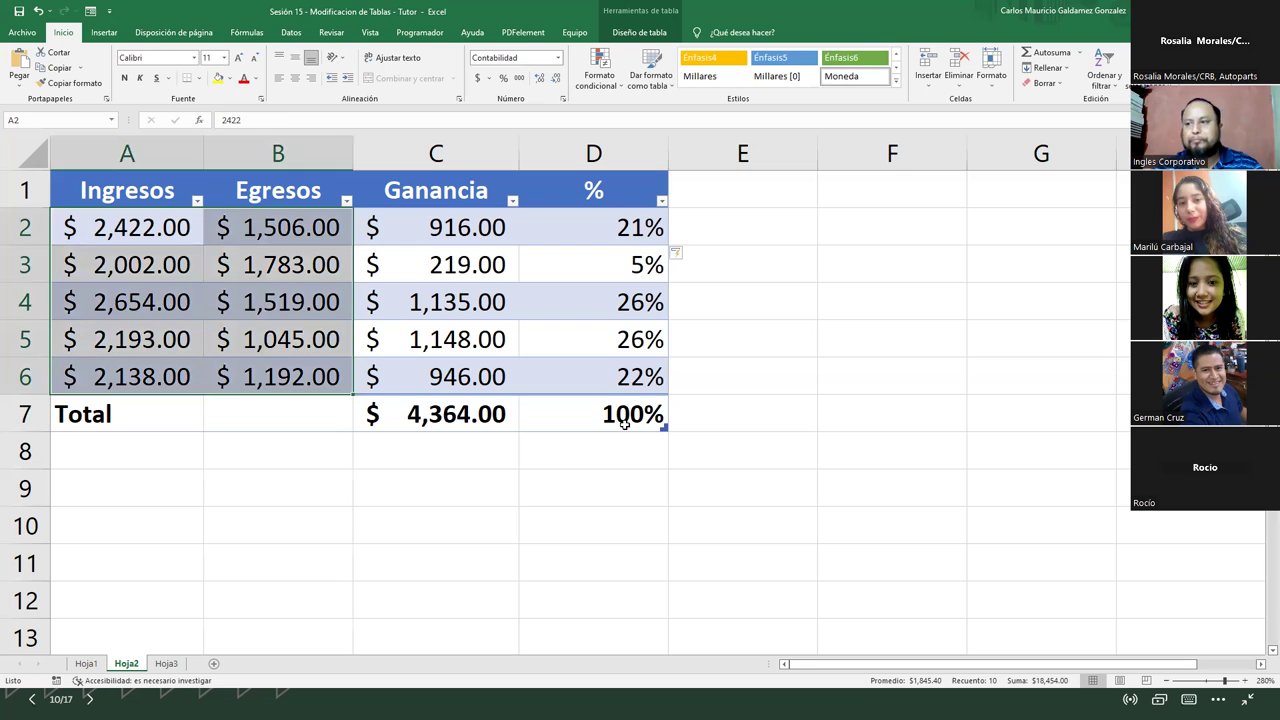
click(624, 424)
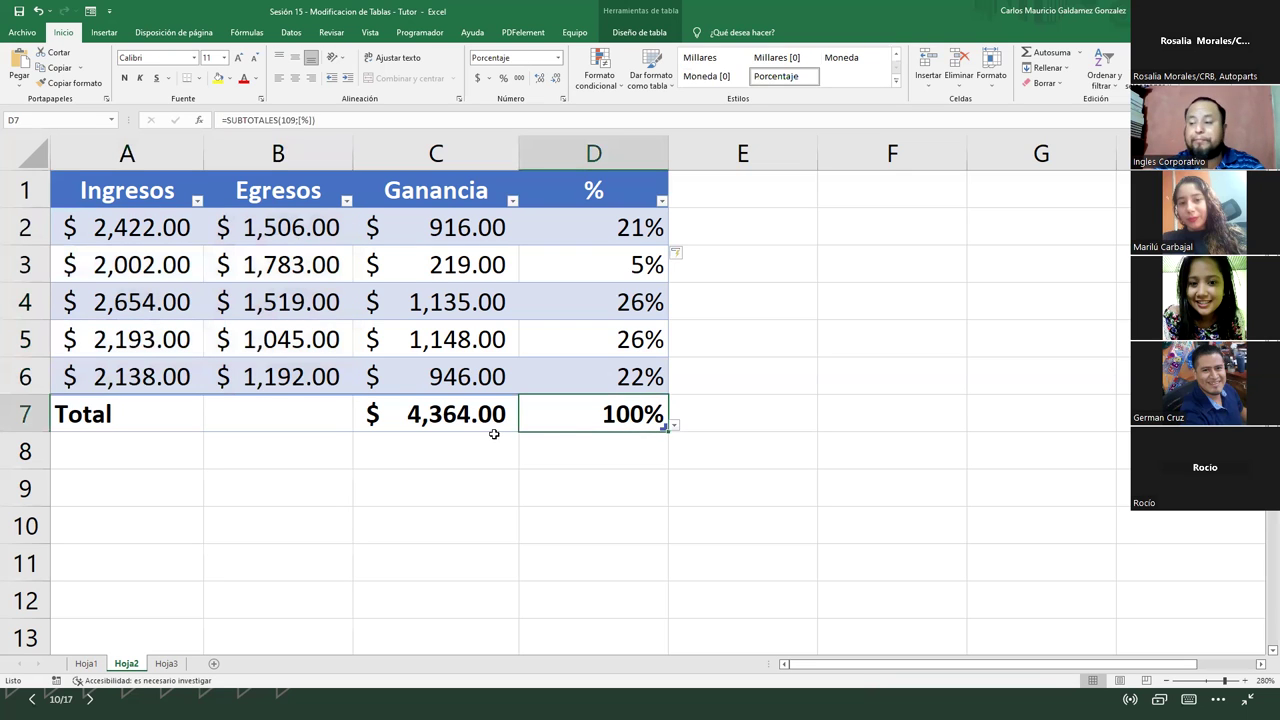
Step: Examine the MisDatos[[#Totales];[Ganancia]] part of the D2 formula against the Ganancia total in C7
double_click(622, 228)
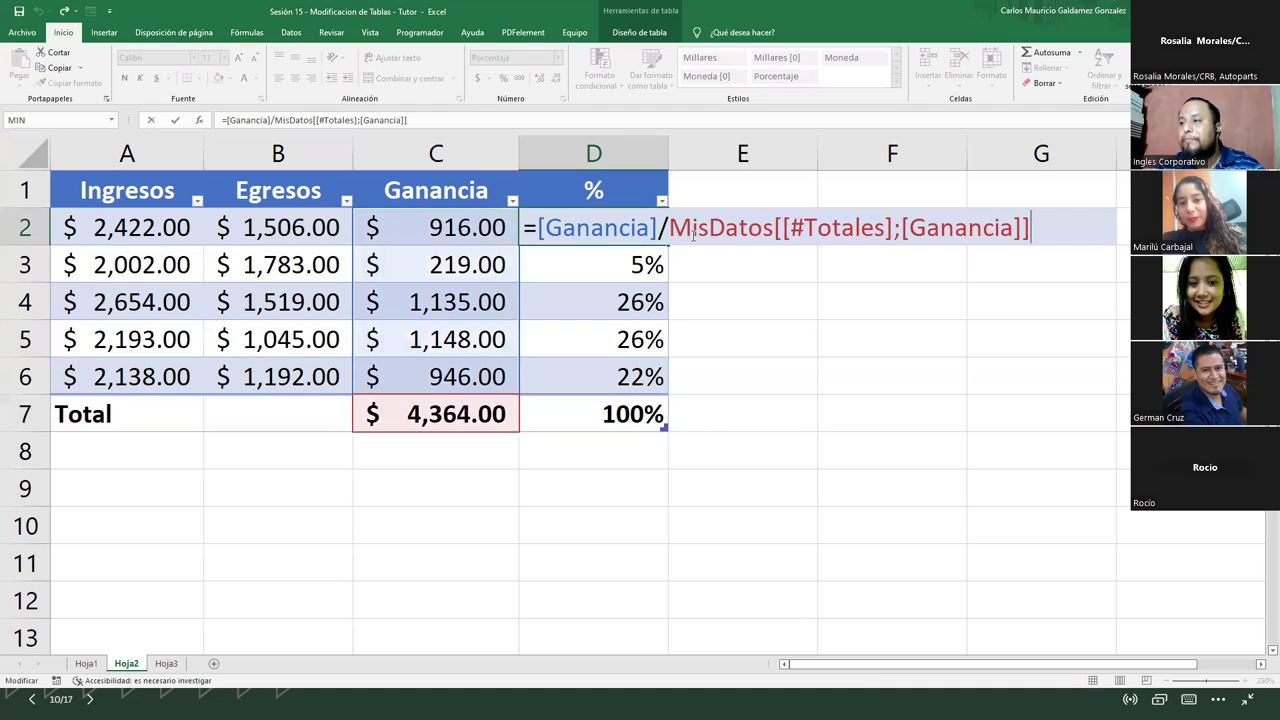
drag(670, 228, 1054, 228)
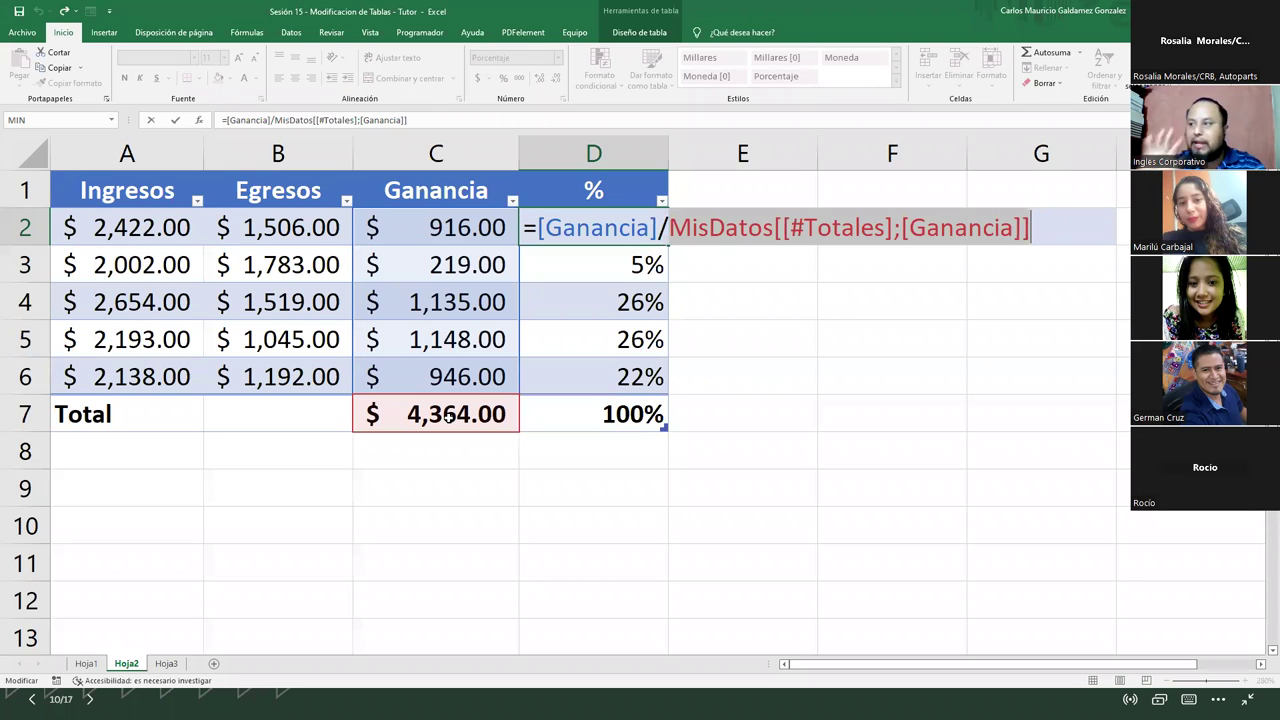
click(440, 422)
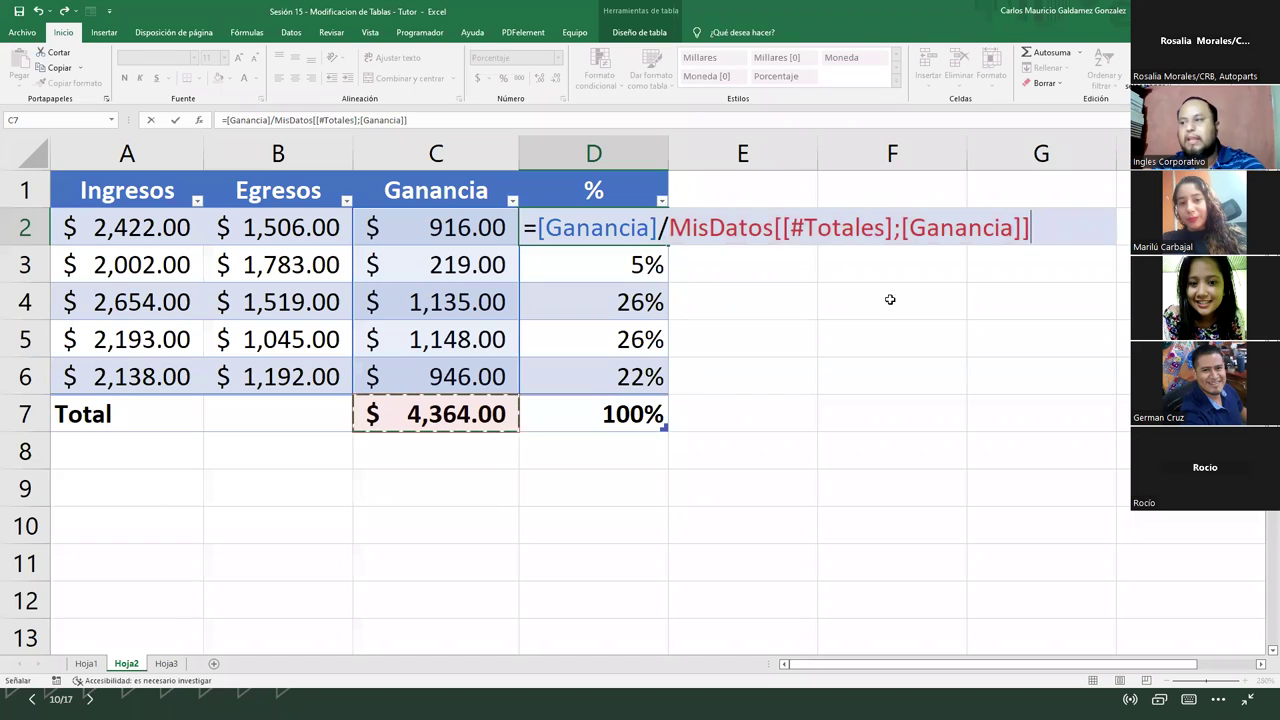
click(672, 228)
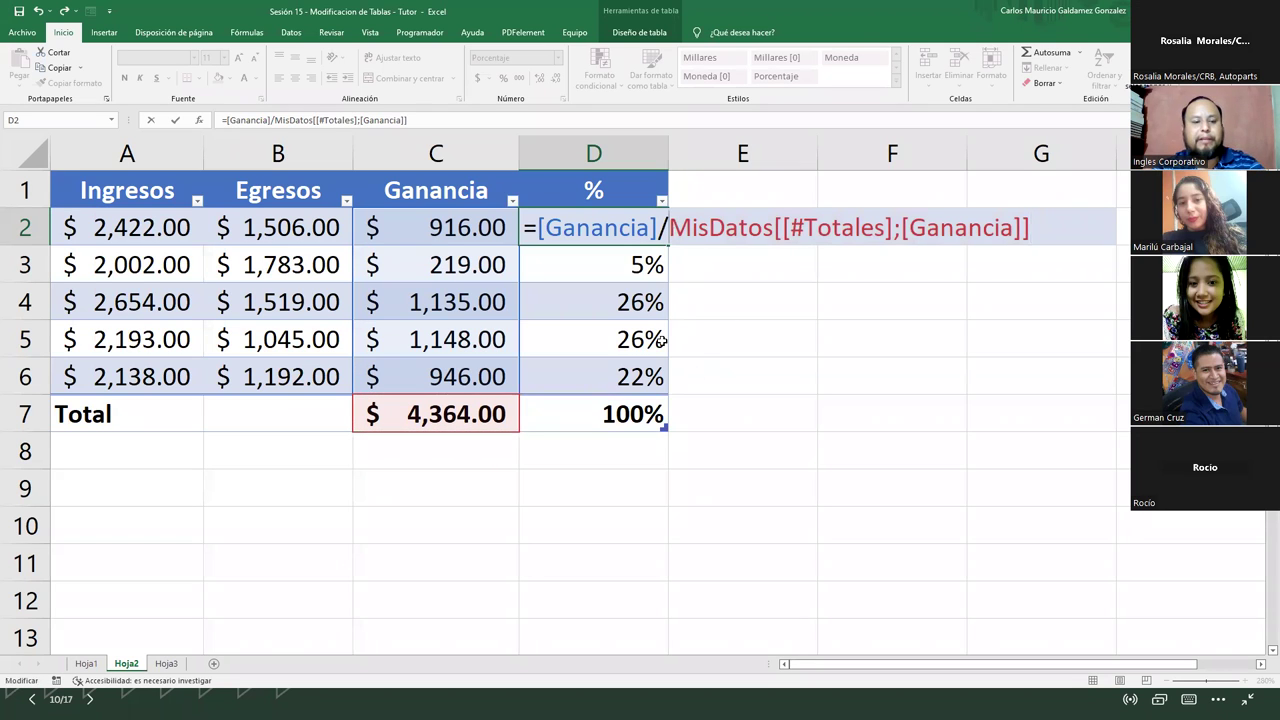
key(ctrl+Return)
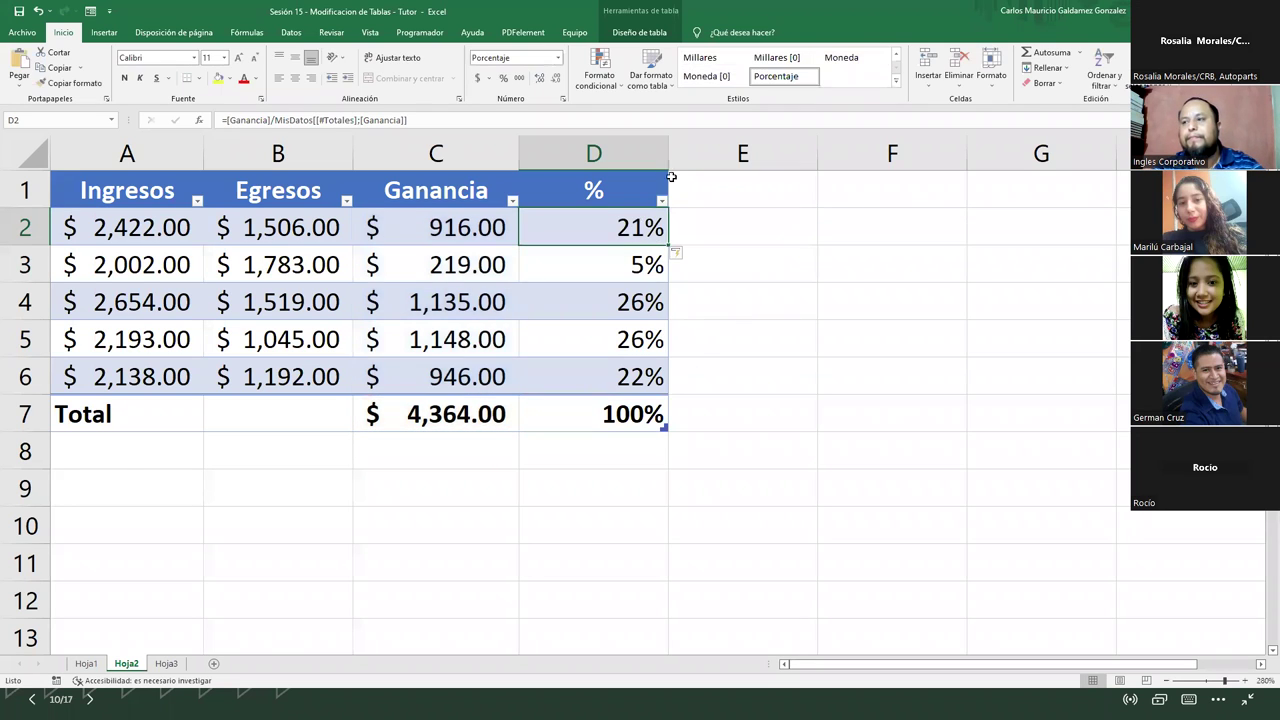
Step: Compare the structured references in the D2 percentage formula with those in the C2 Ganancia formula
double_click(615, 228)
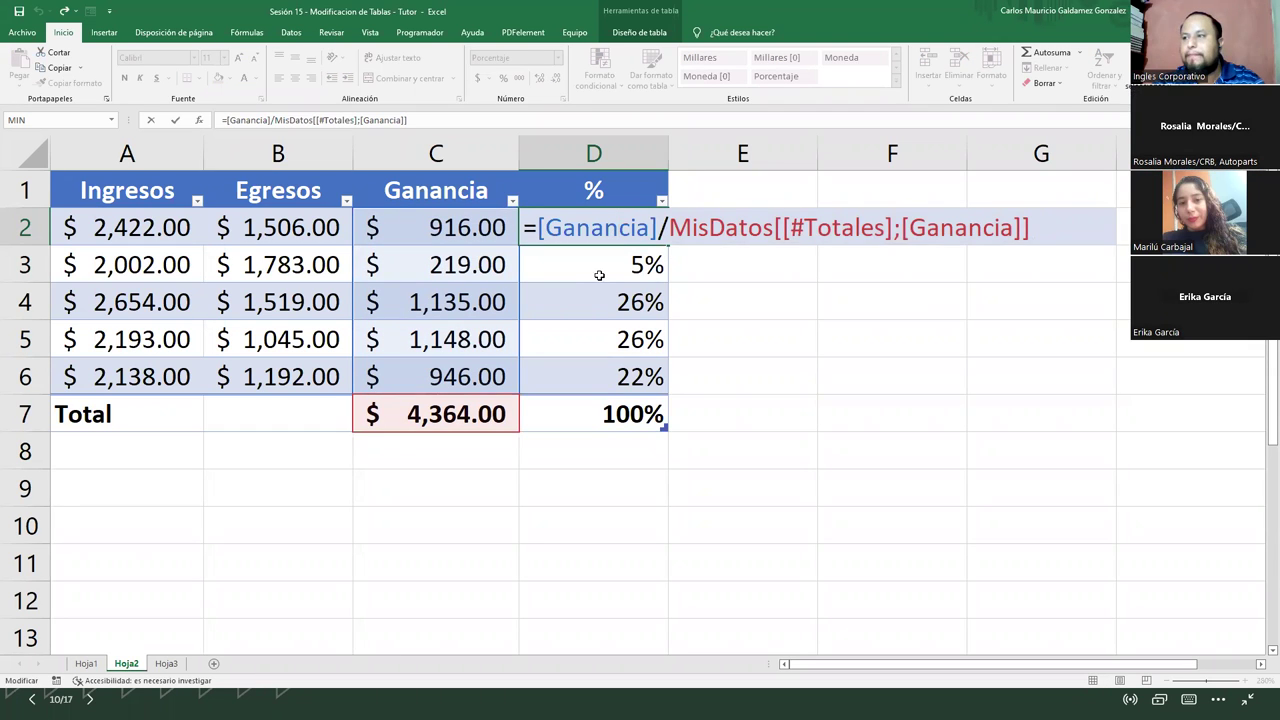
key(Home)
key(shift+End)
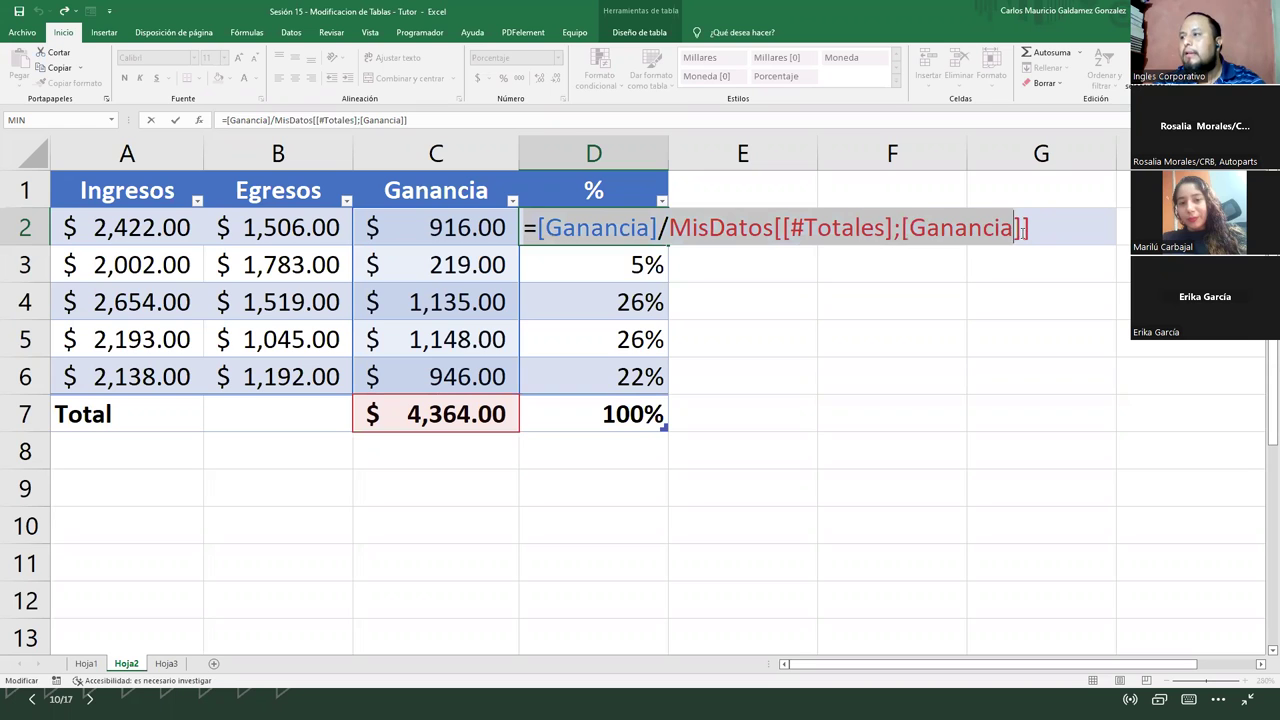
click(418, 230)
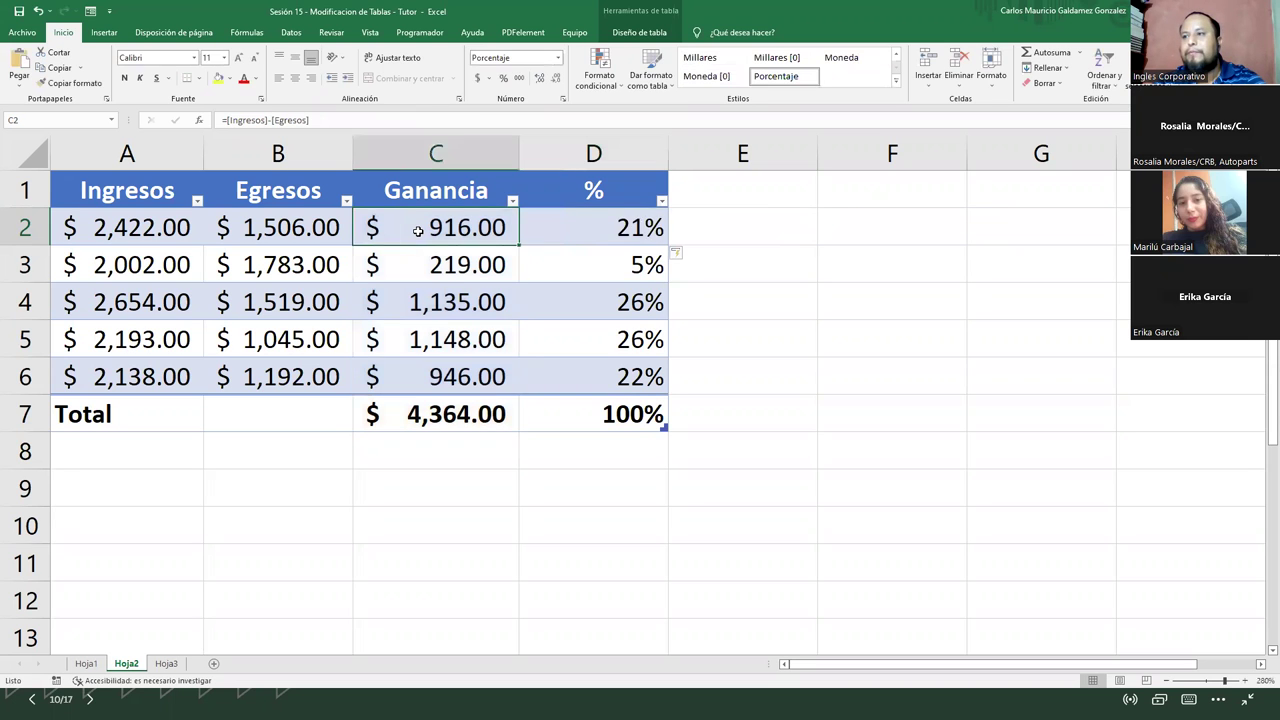
double_click(417, 228)
key(End)
key(shift+Home)
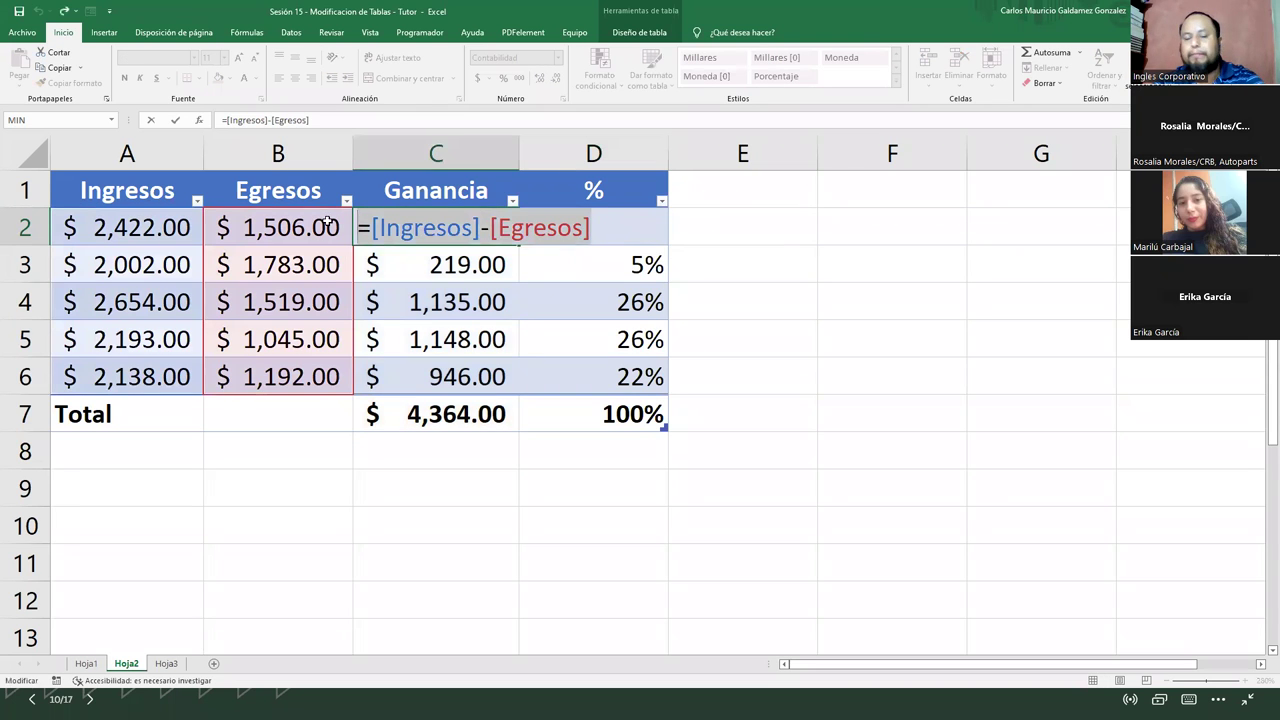
key(Home)
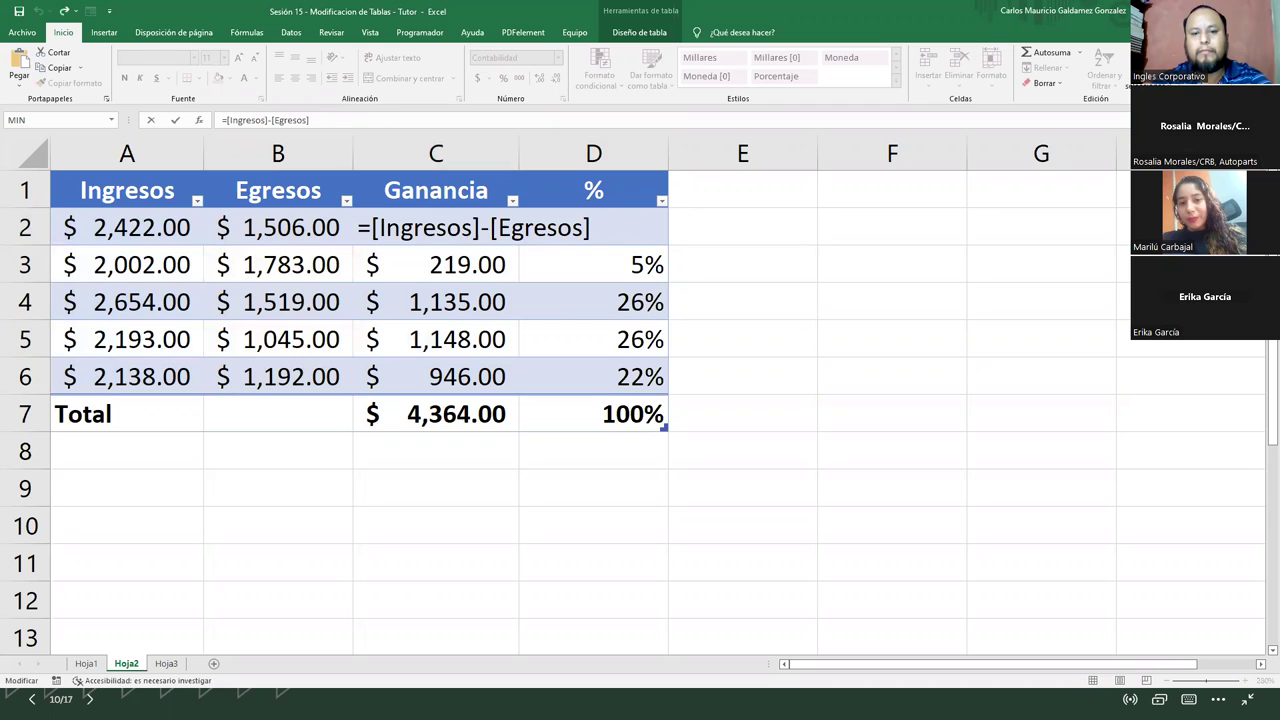
Step: Try entering the D2 formula without the MisDatos table name, as =[Ganancia]/[[#Totales];[Ganancia]]
key(alt+Tab)
click(607, 228)
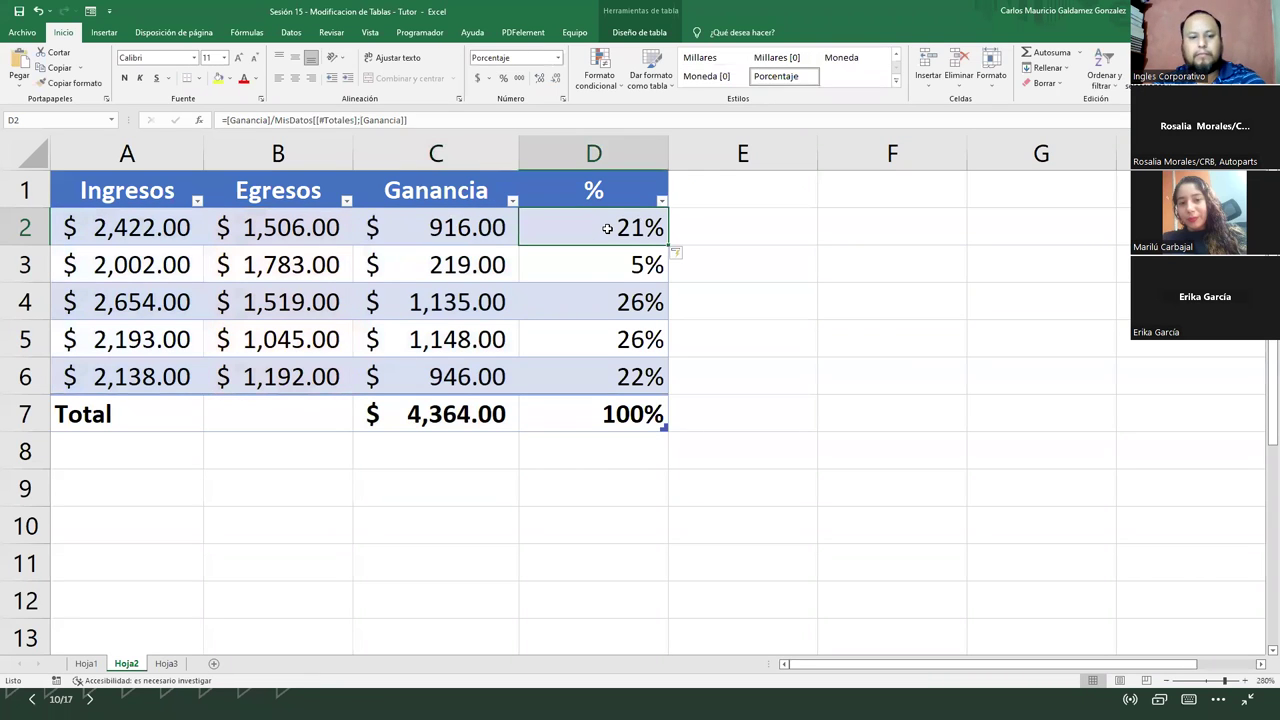
double_click(615, 230)
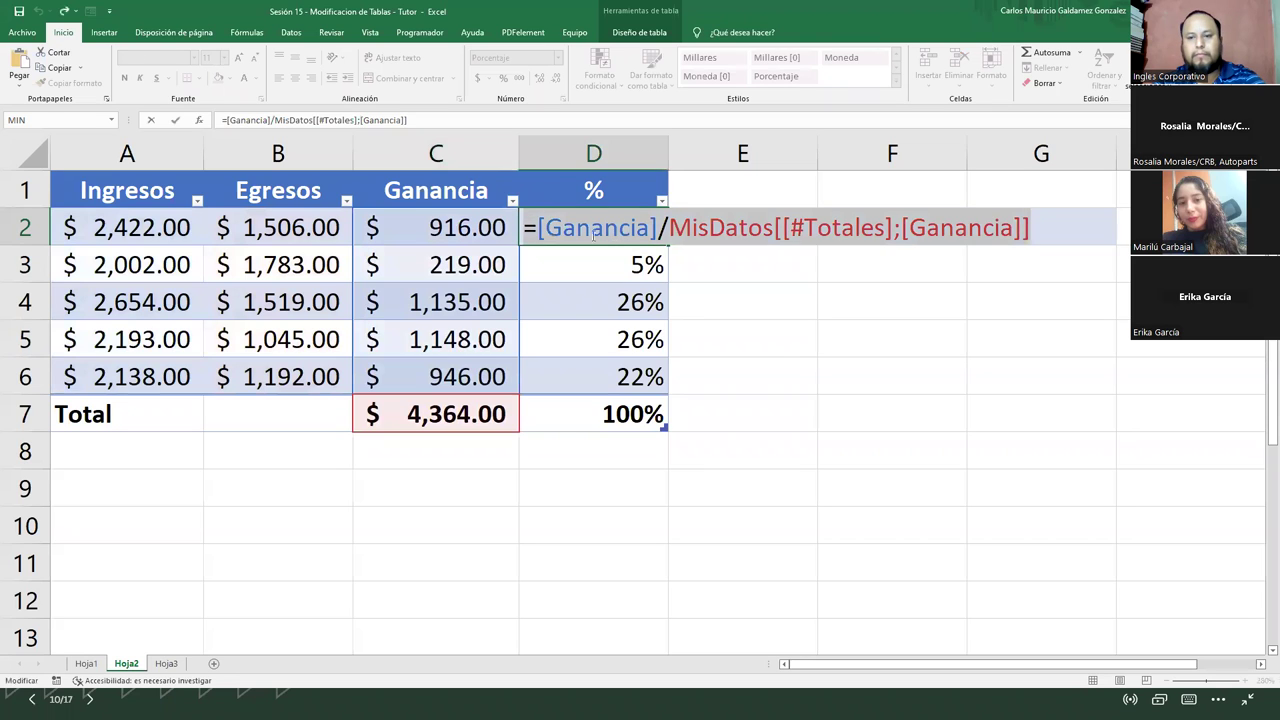
key(alt+Tab)
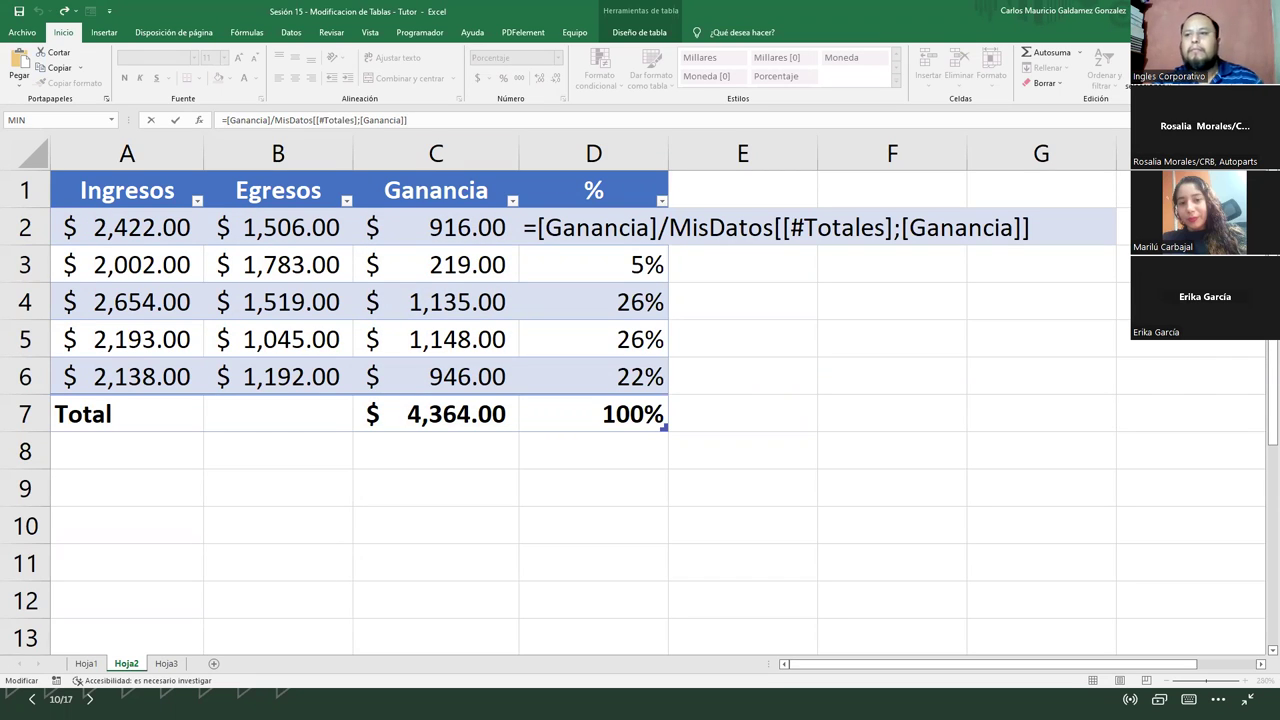
click(671, 238)
drag(773, 232, 671, 230)
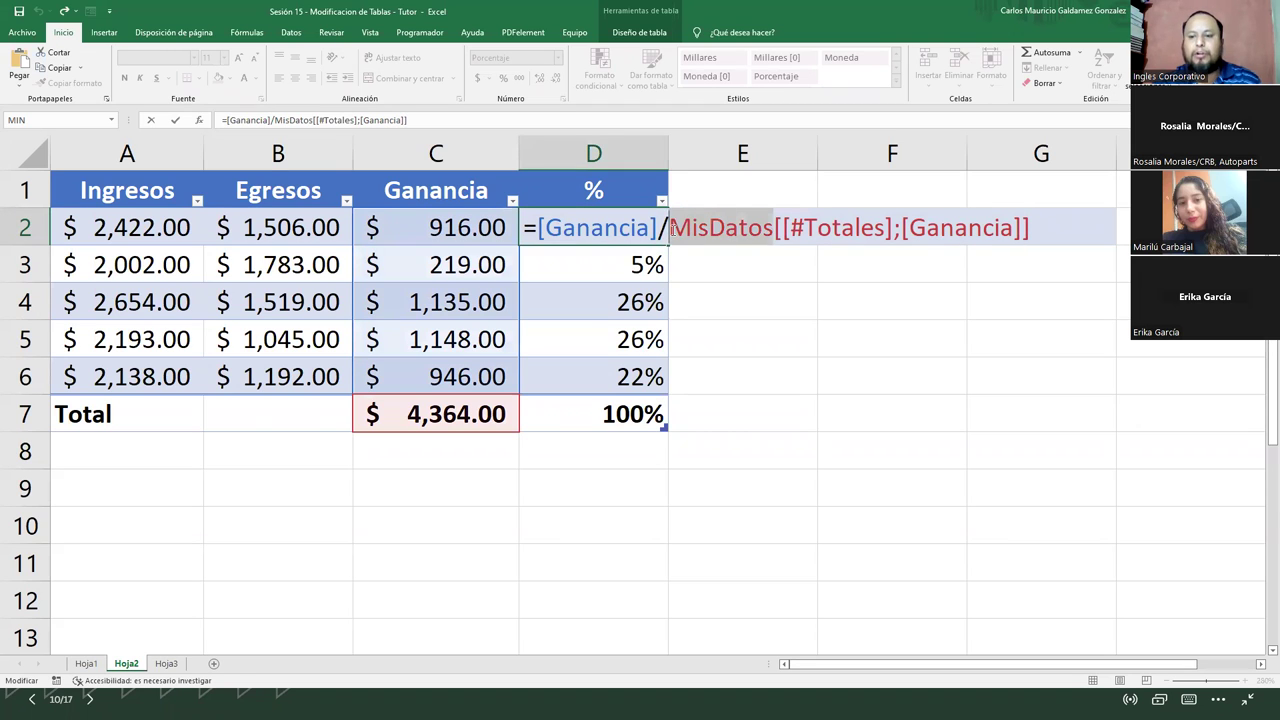
key(BackSpace)
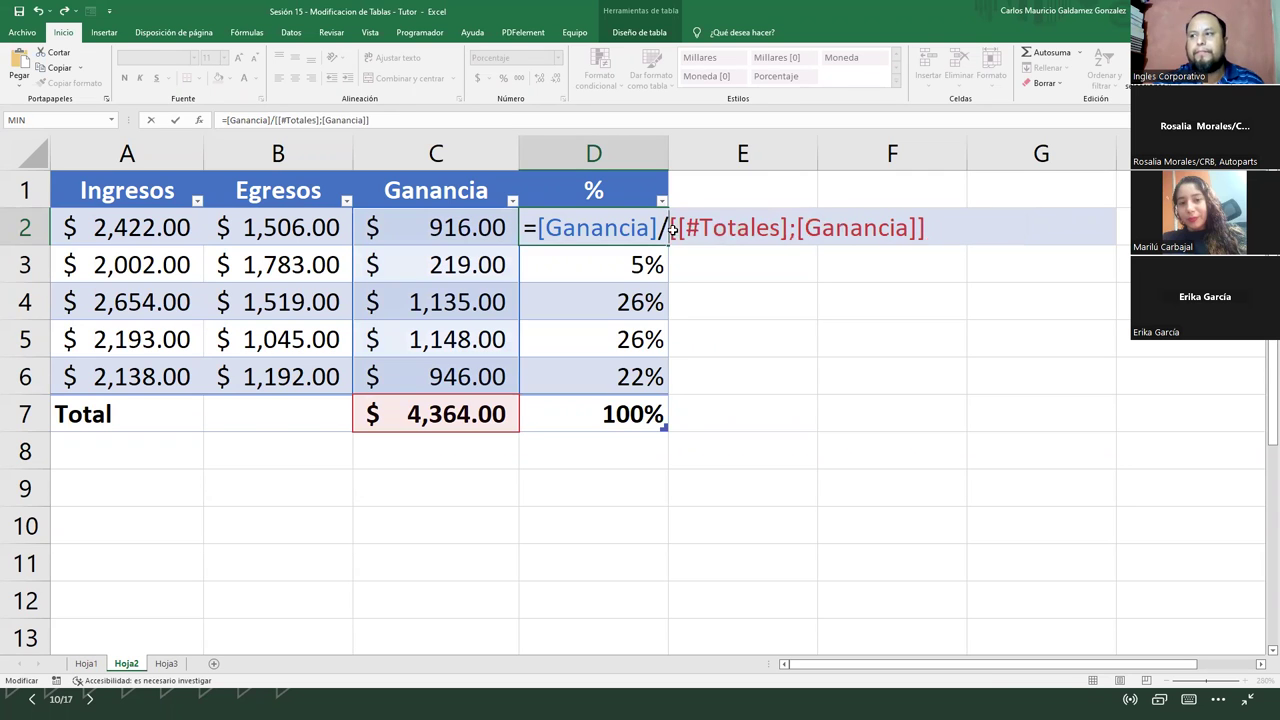
key(Return)
Step: Fill the D2 formula down through D6 and check the copied formula in D5
click(618, 228)
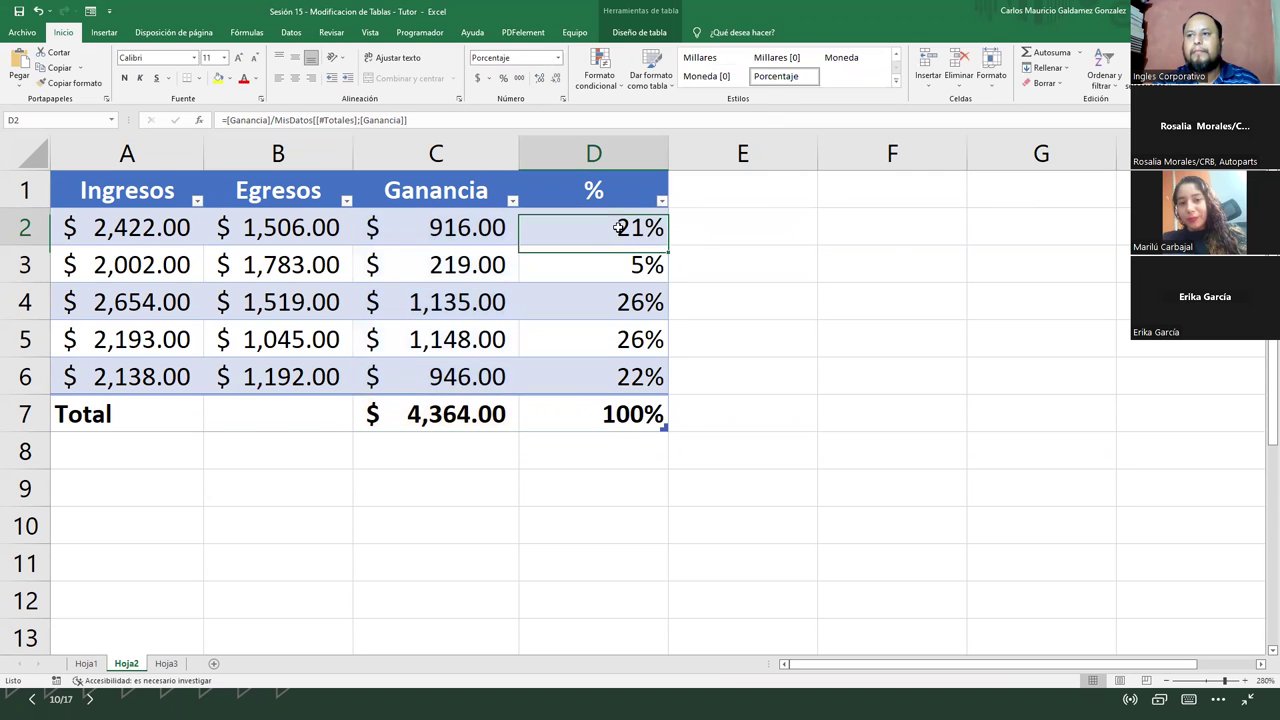
drag(668, 246, 648, 376)
click(617, 332)
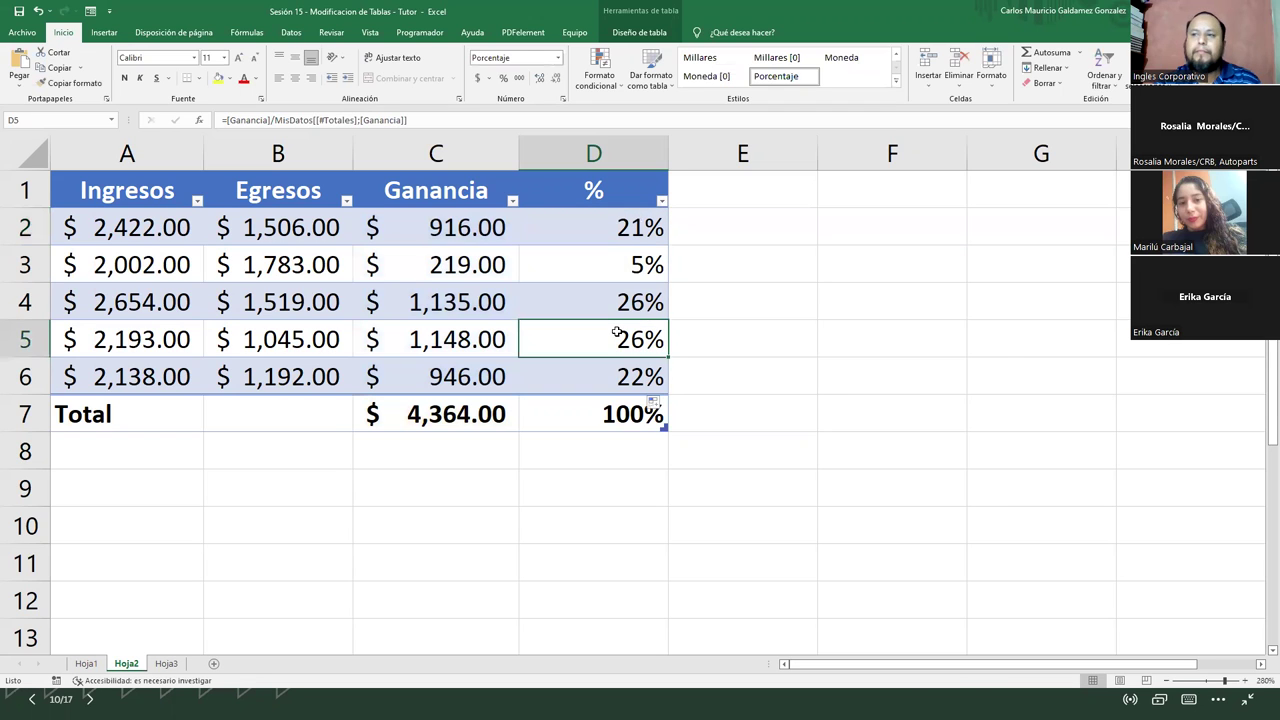
click(603, 225)
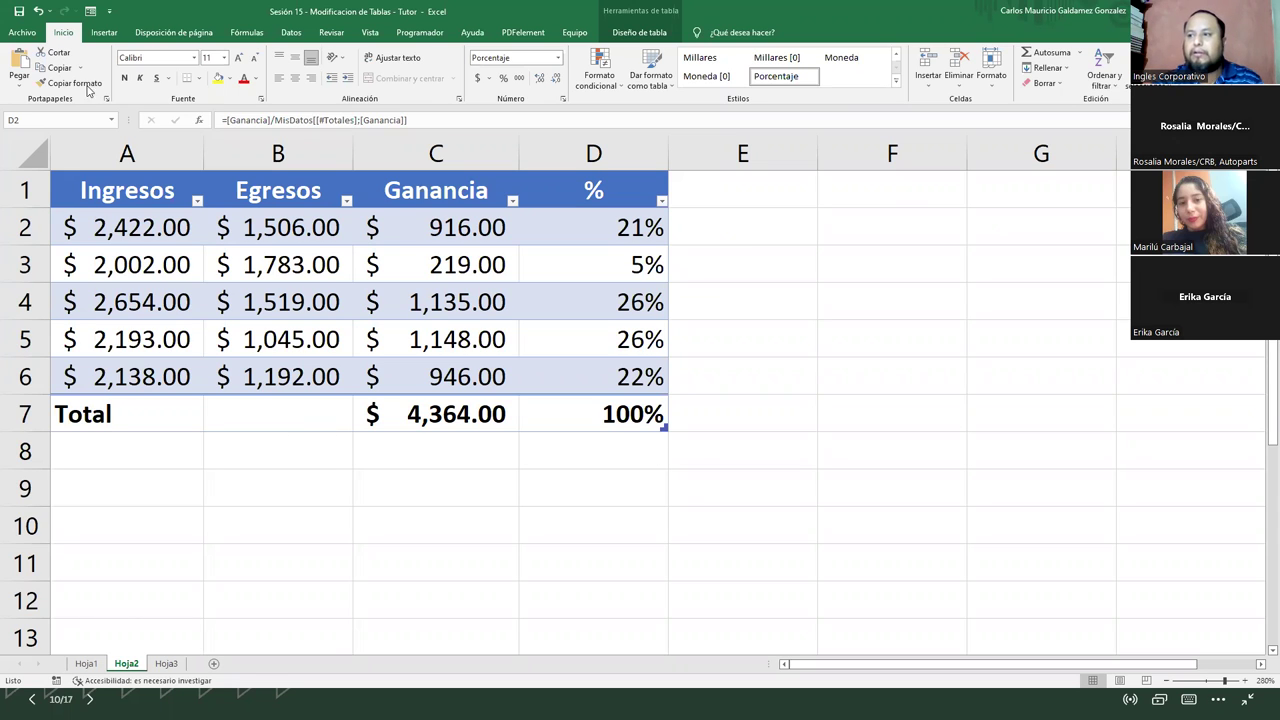
Step: Examine the structured references in the D2 percentage formula and the MisDatos table's design options
key(F2)
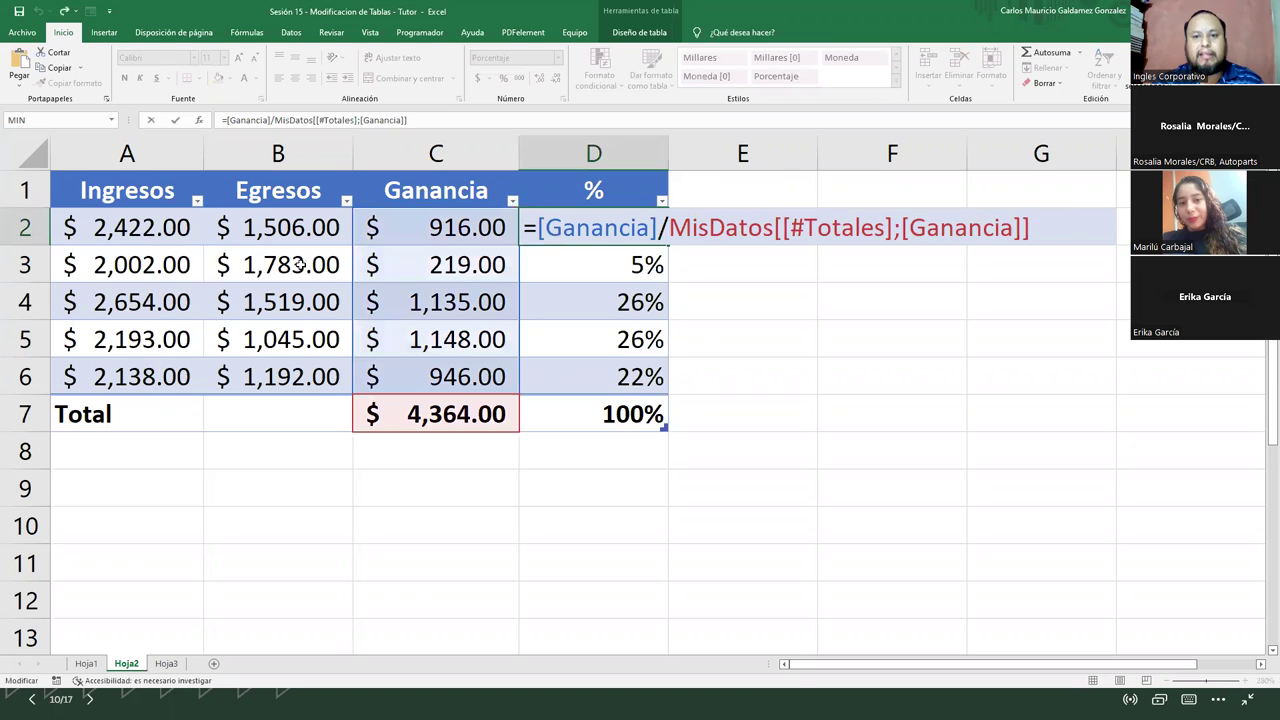
click(297, 264)
click(559, 310)
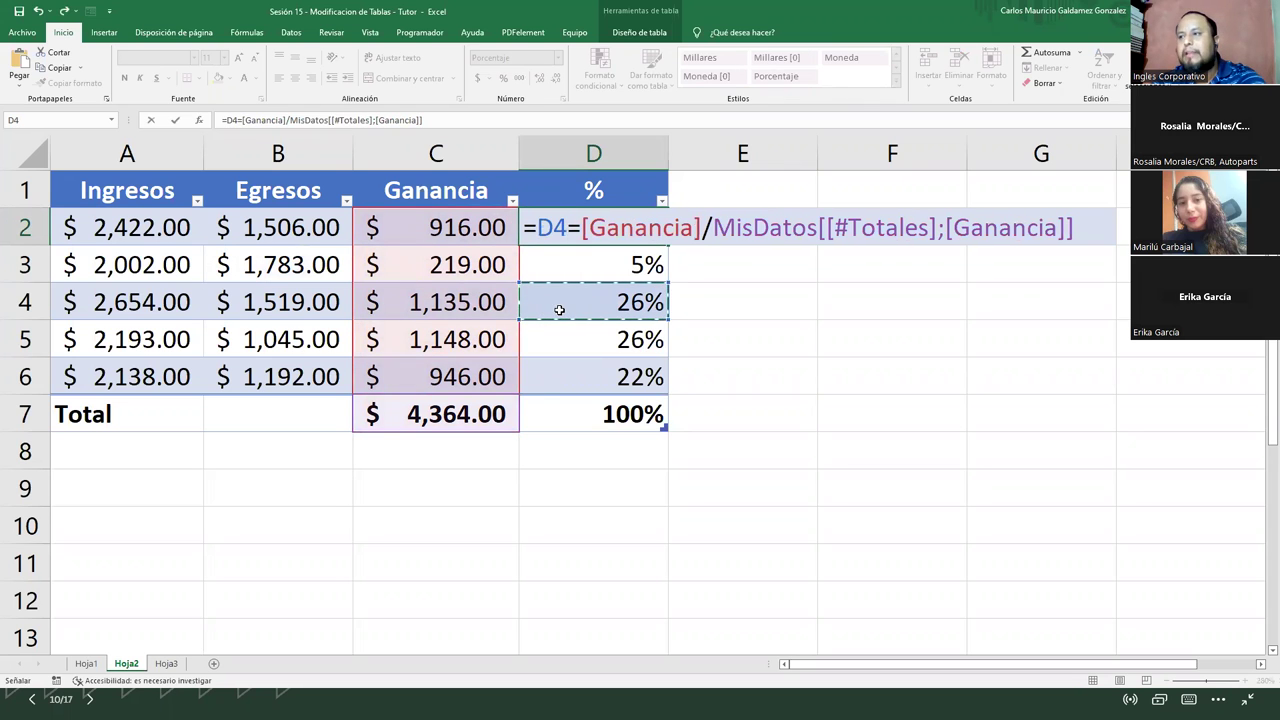
key(Escape)
click(631, 34)
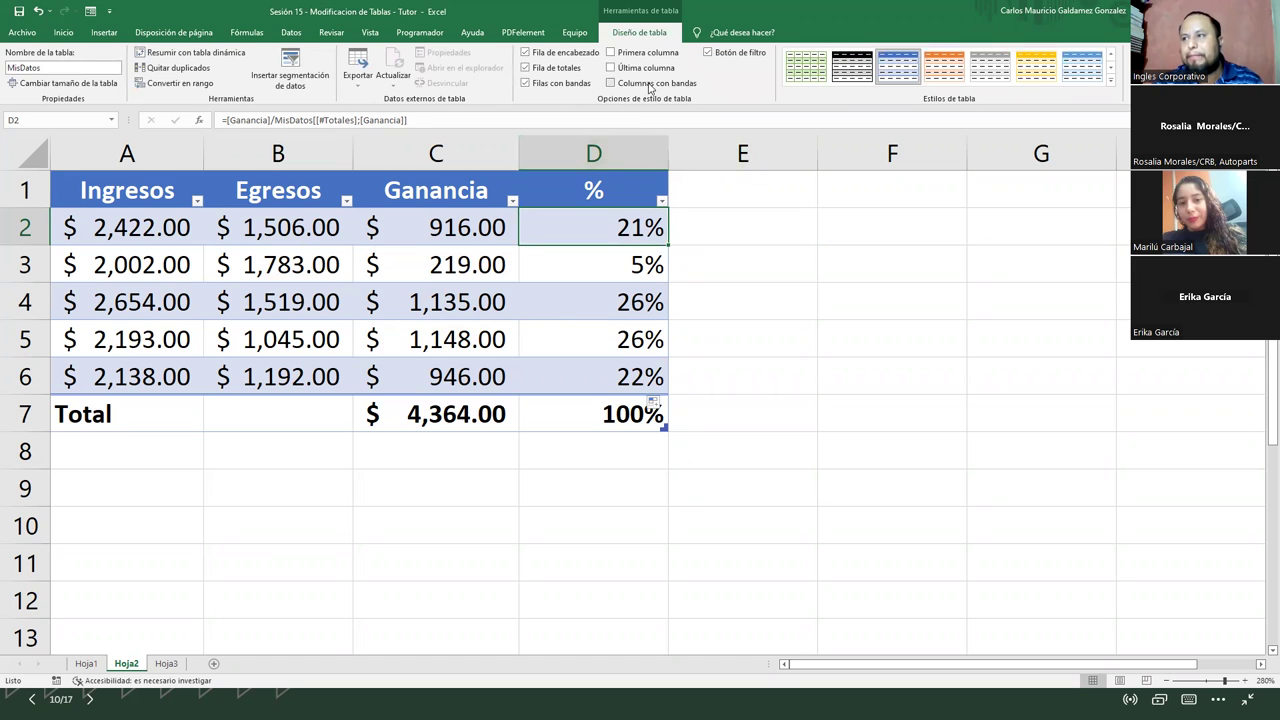
Step: Review the Ingresos and Egresos data in A1:B6 and the Ganancia formula in C5
click(345, 288)
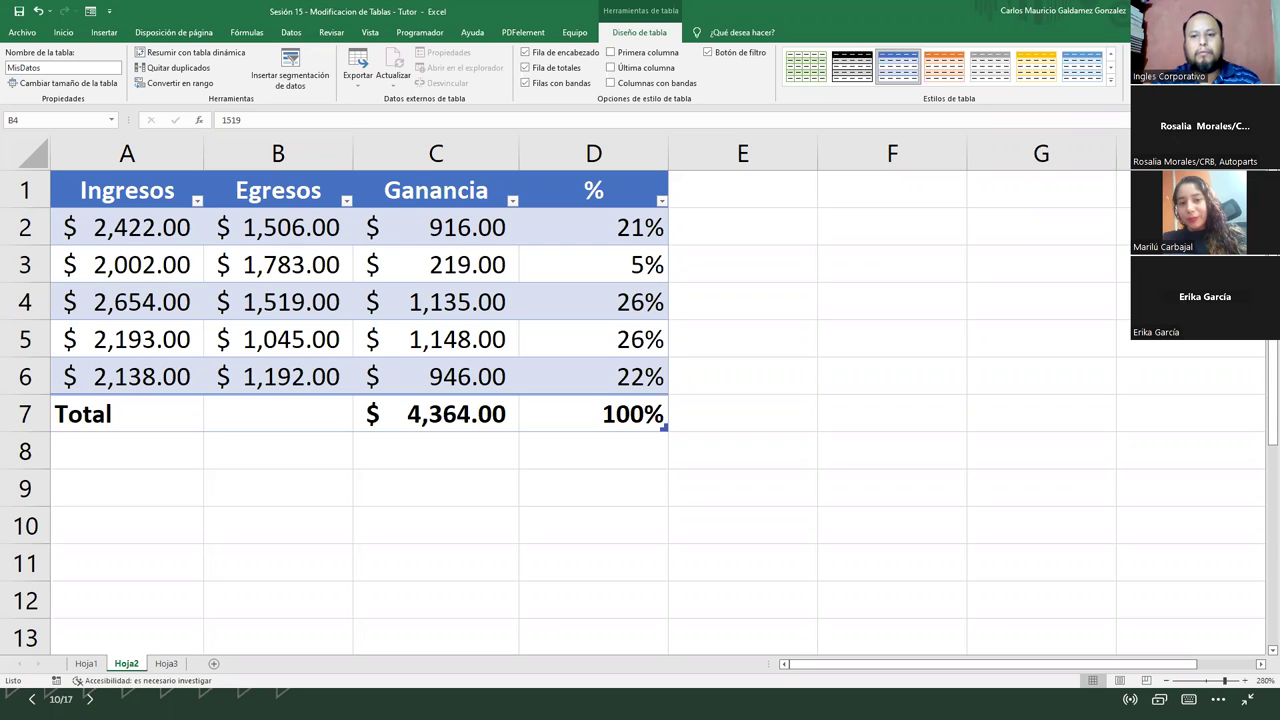
drag(132, 192, 257, 368)
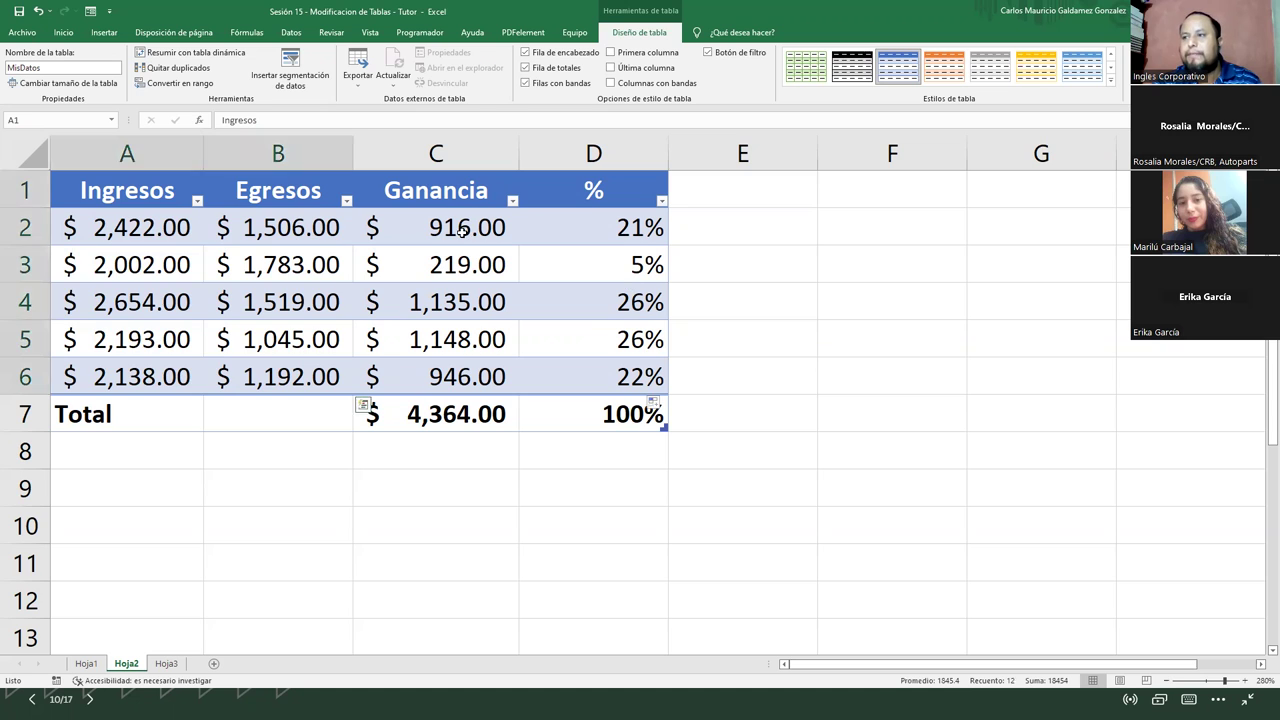
click(384, 354)
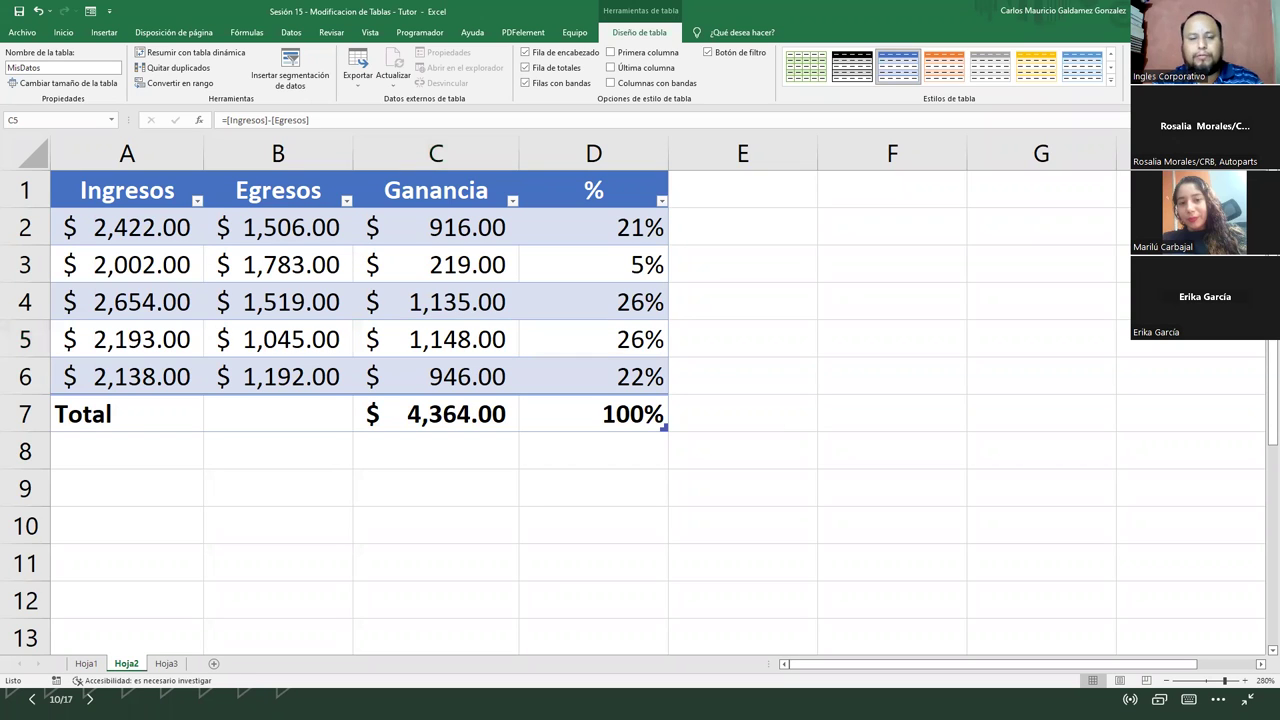
click(82, 665)
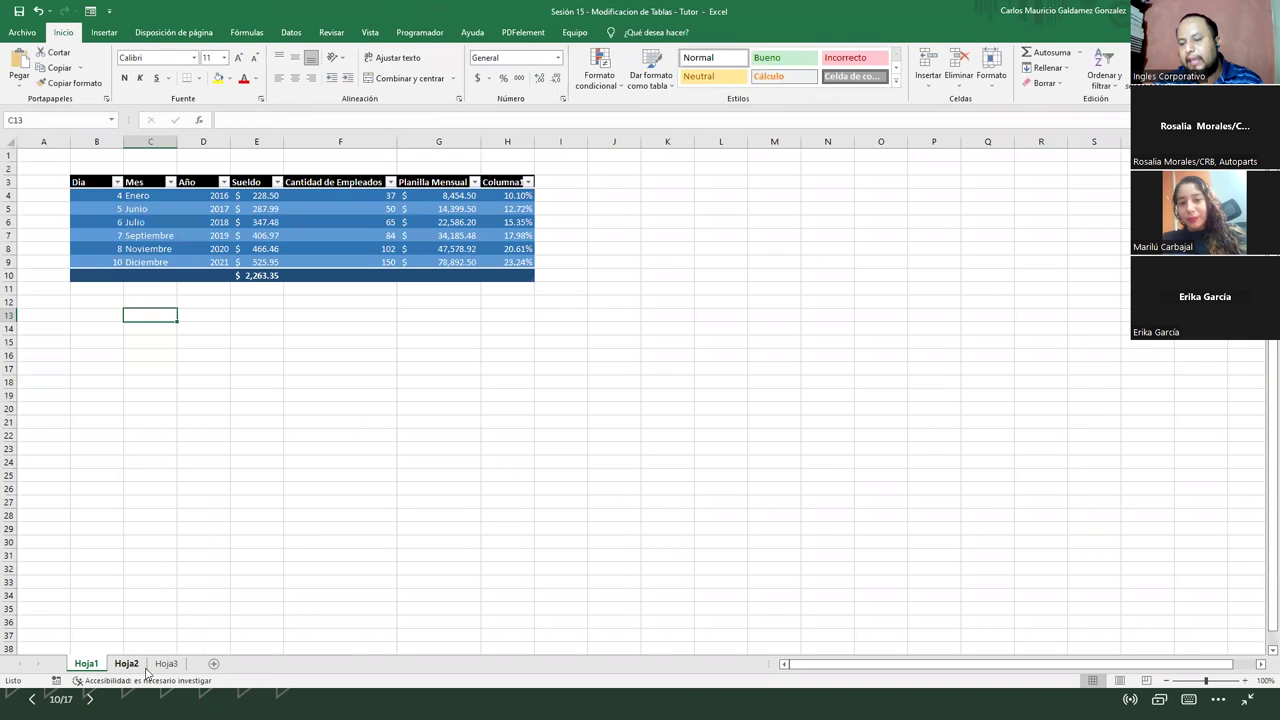
click(166, 665)
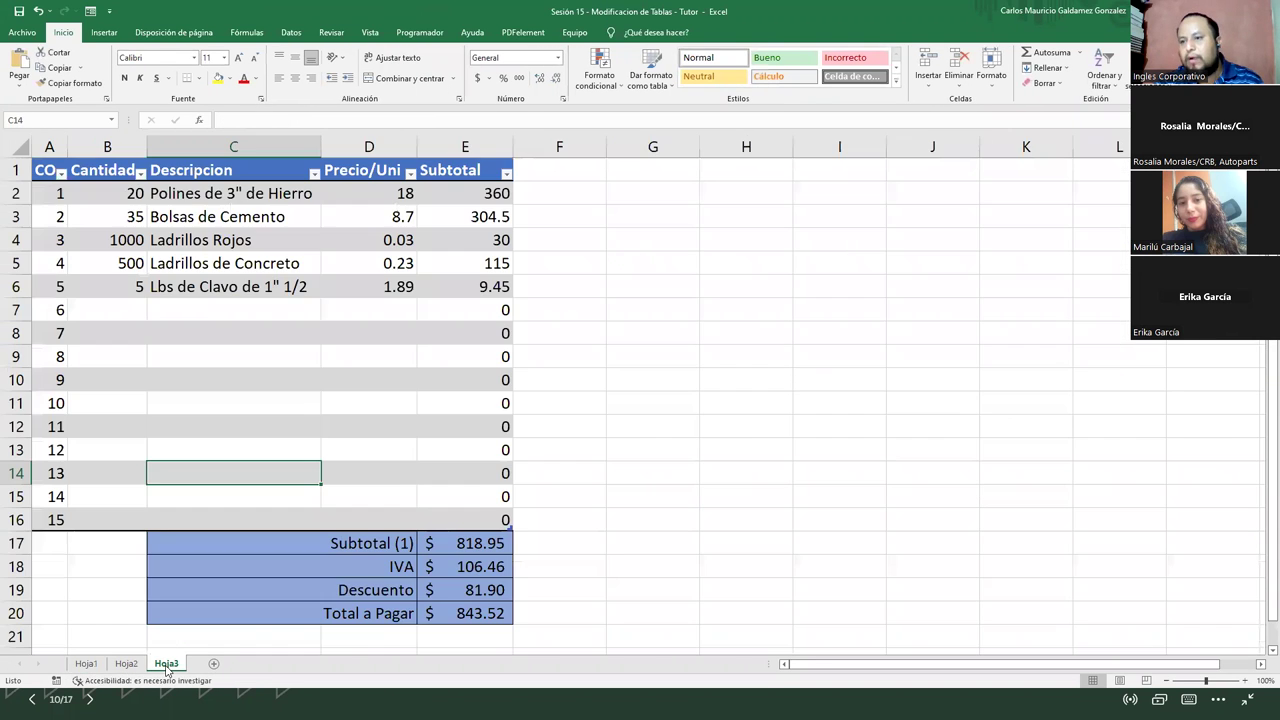
click(86, 665)
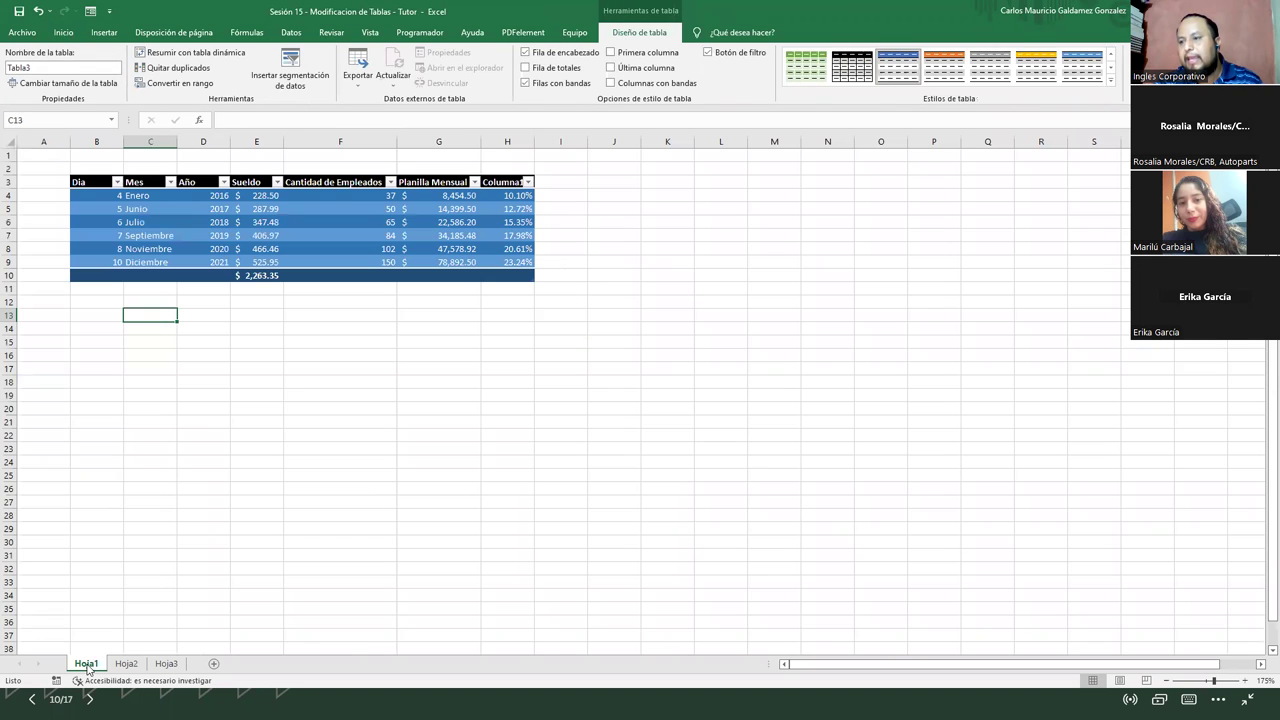
click(435, 192)
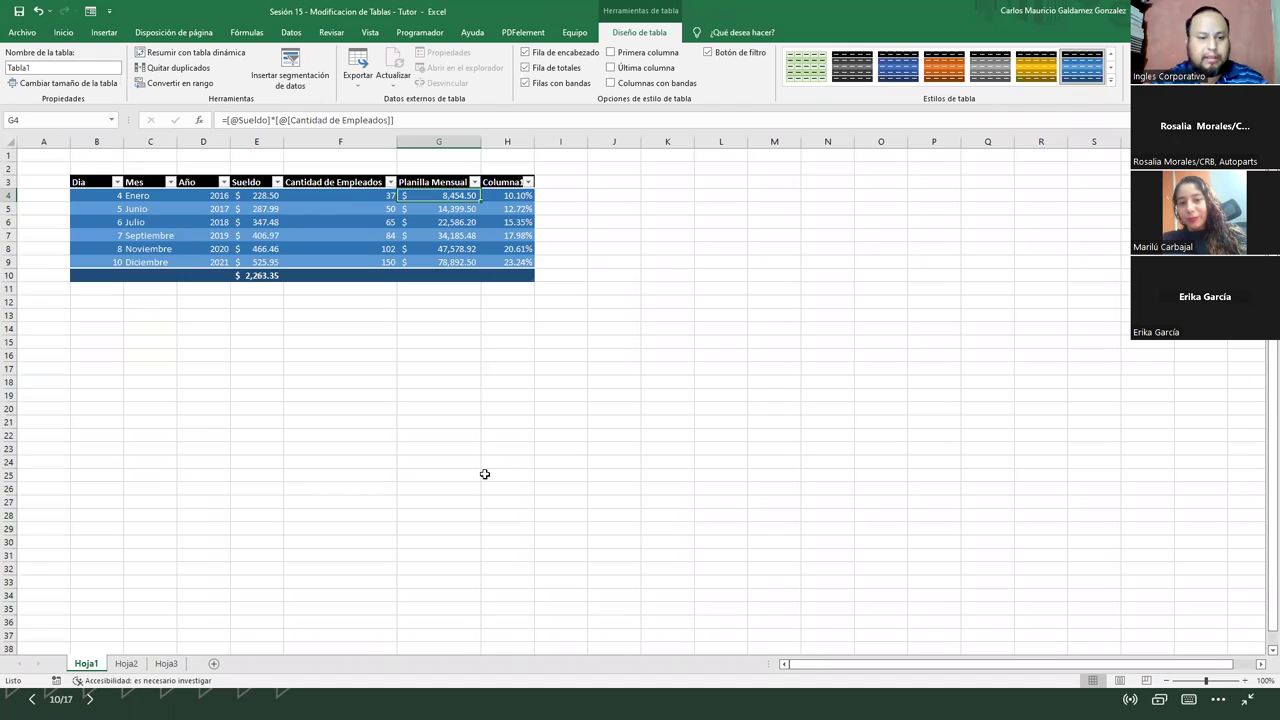
key(F2)
drag(394, 120, 177, 134)
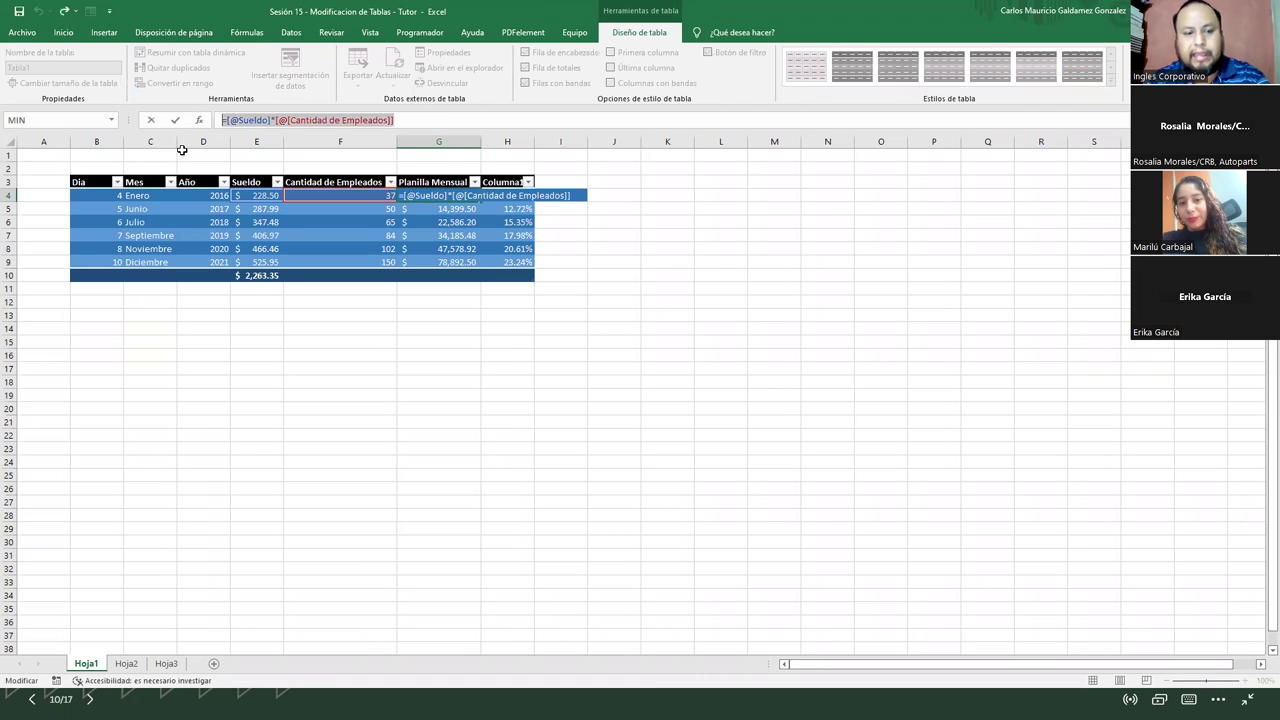
key(Escape)
click(420, 290)
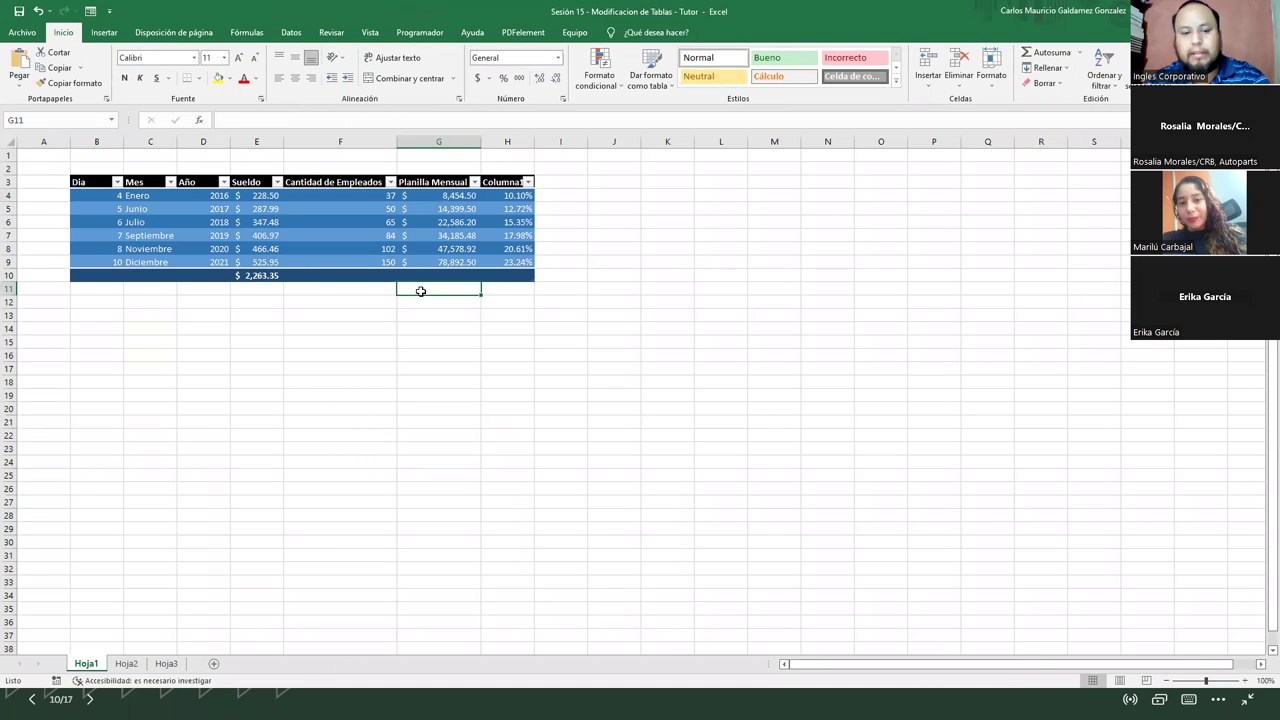
text(")
key(ctrl+v)
text(")
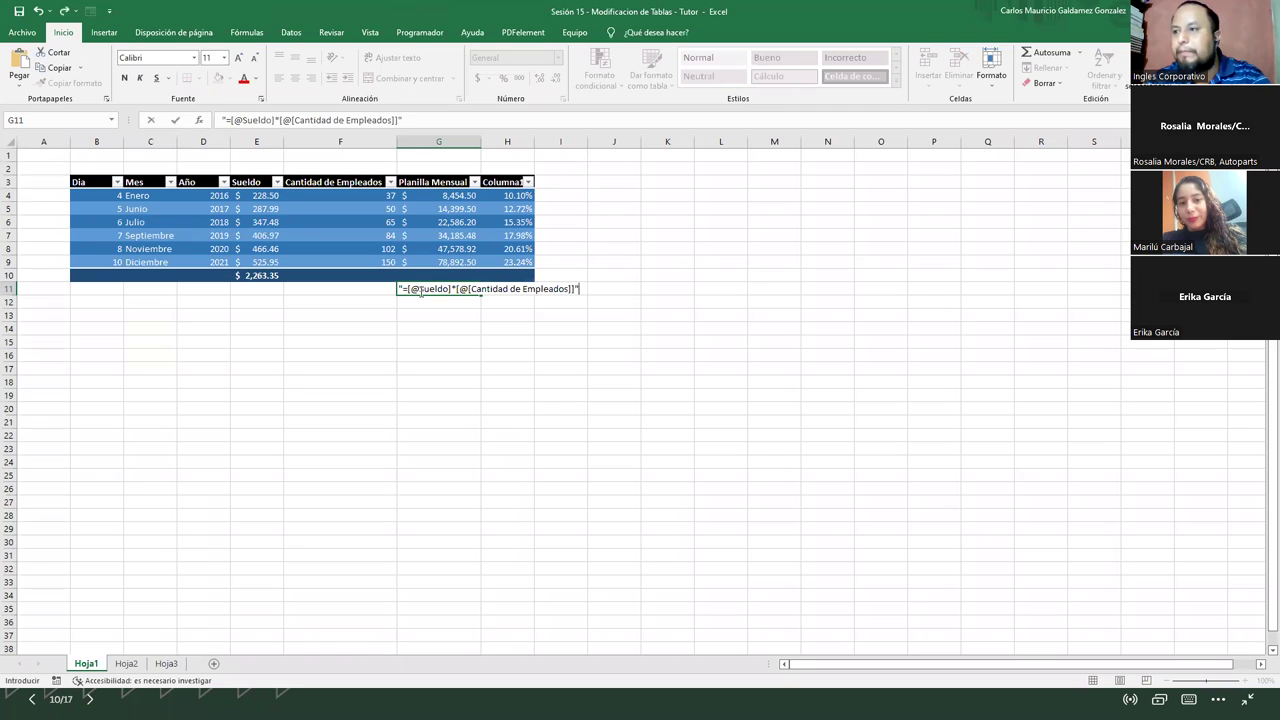
key(Return)
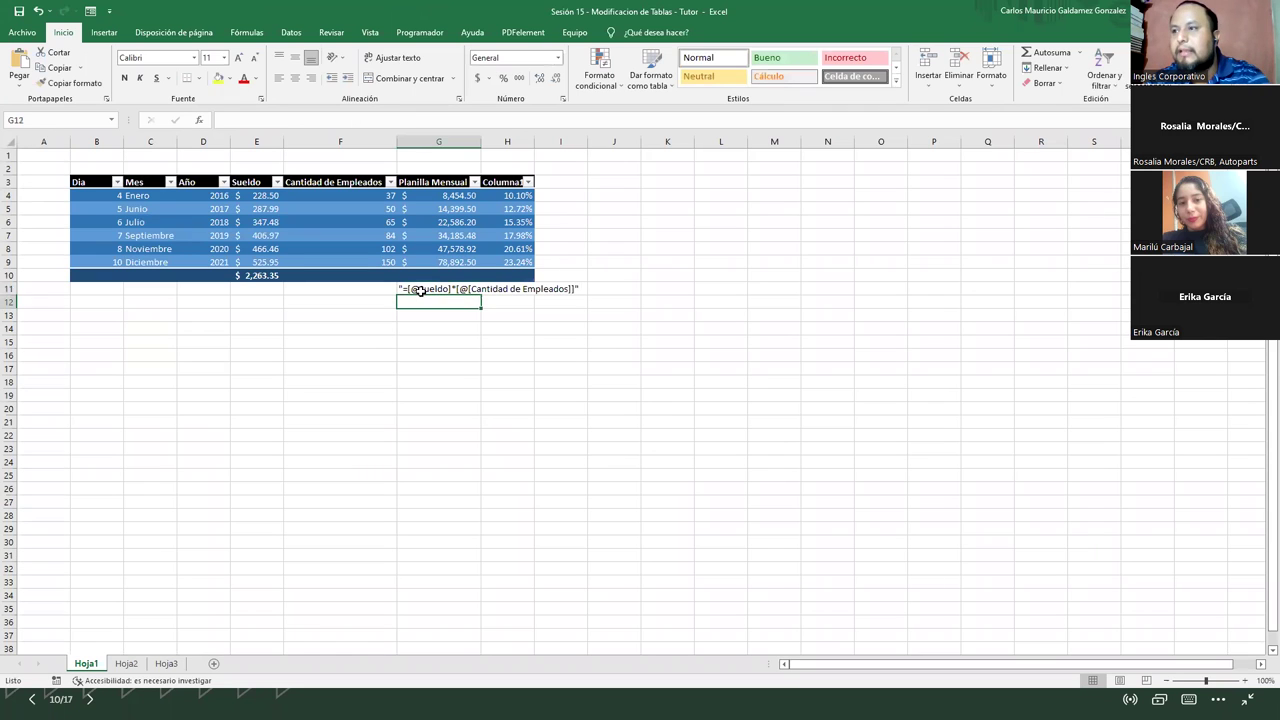
click(516, 196)
drag(392, 120, 183, 122)
text(=)
click(554, 191)
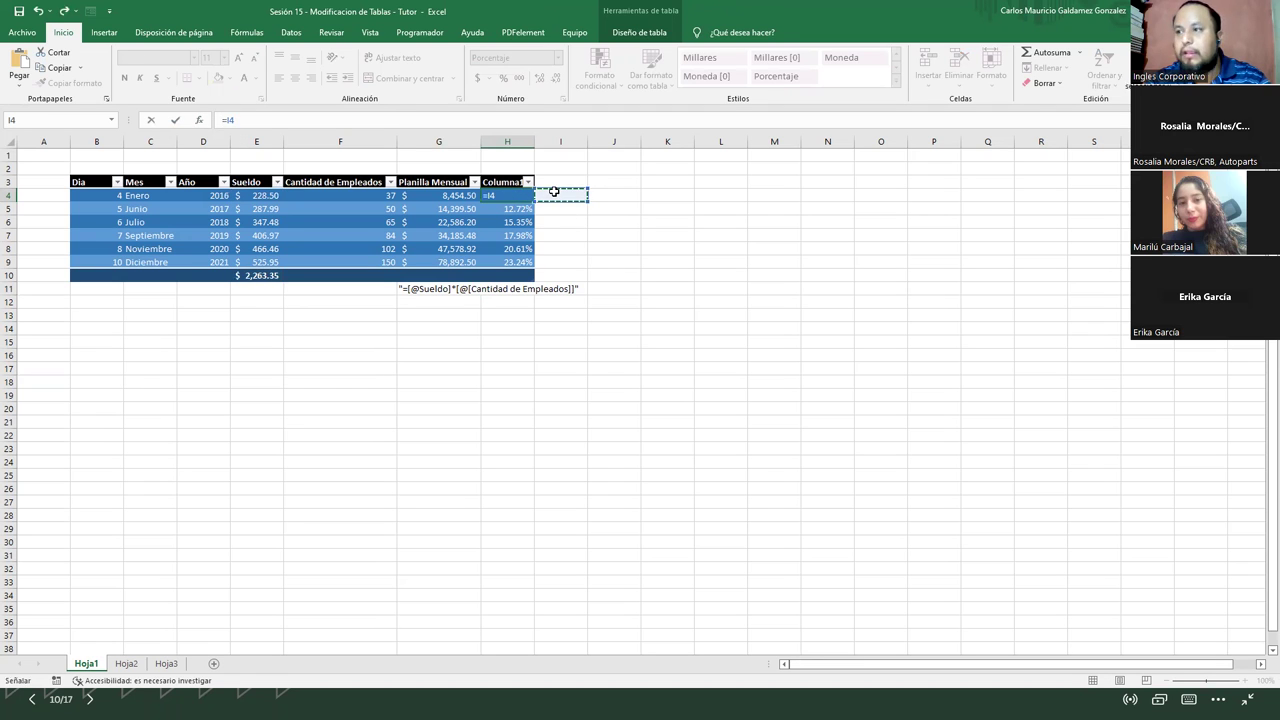
key(Escape)
click(554, 192)
double_click(554, 192)
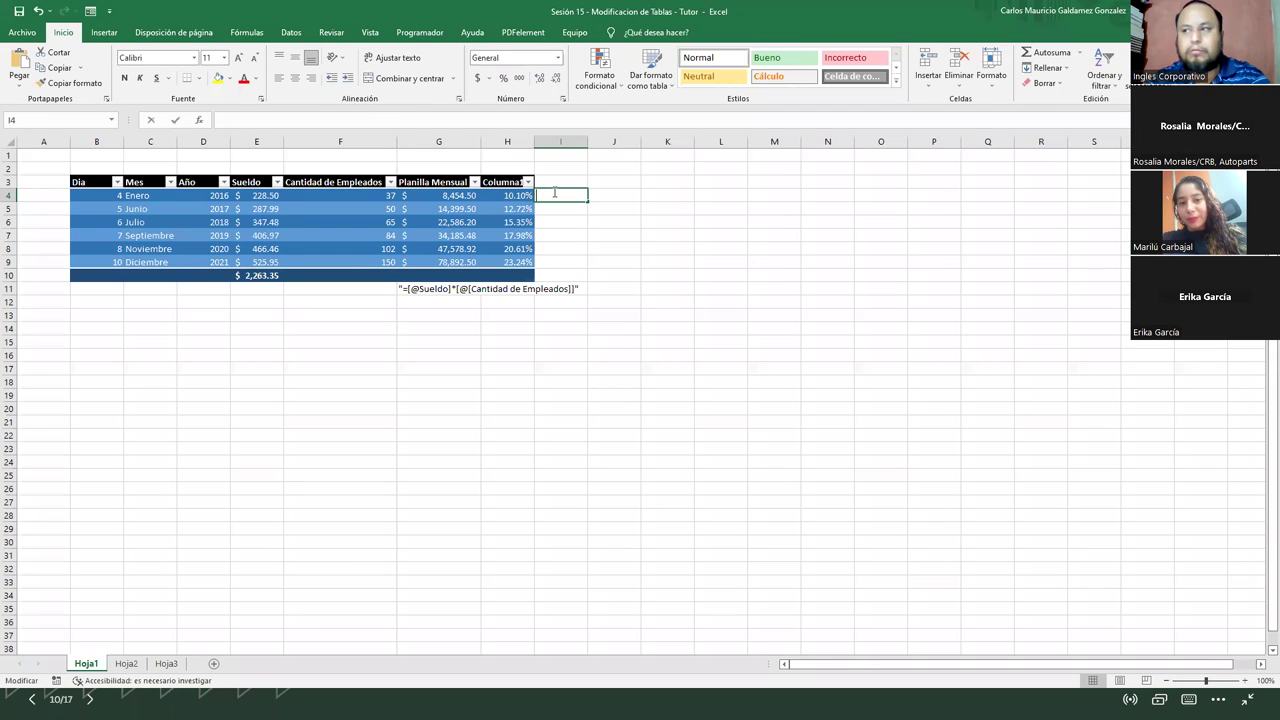
text(")
key(ctrl+v)
text(")
key(Return)
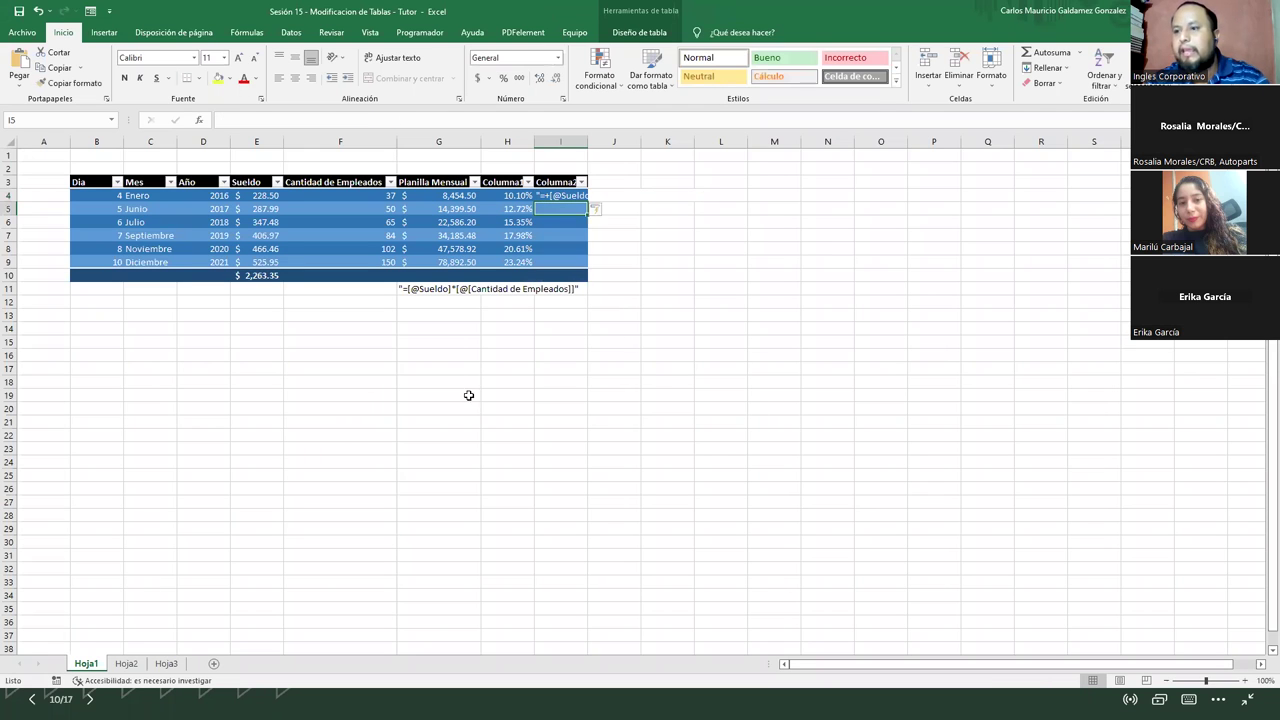
key(ctrl+z)
click(574, 220)
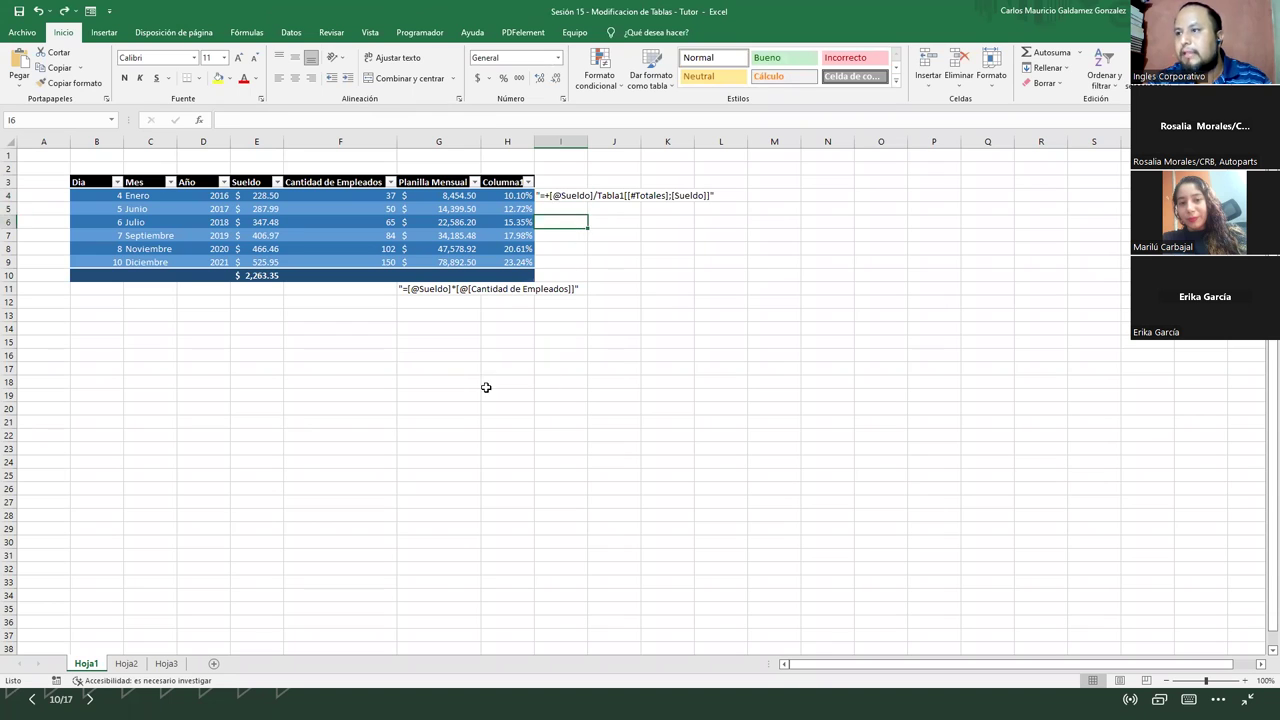
Step: Rename the header of the table's last column in H3 as %
click(504, 185)
text(%)
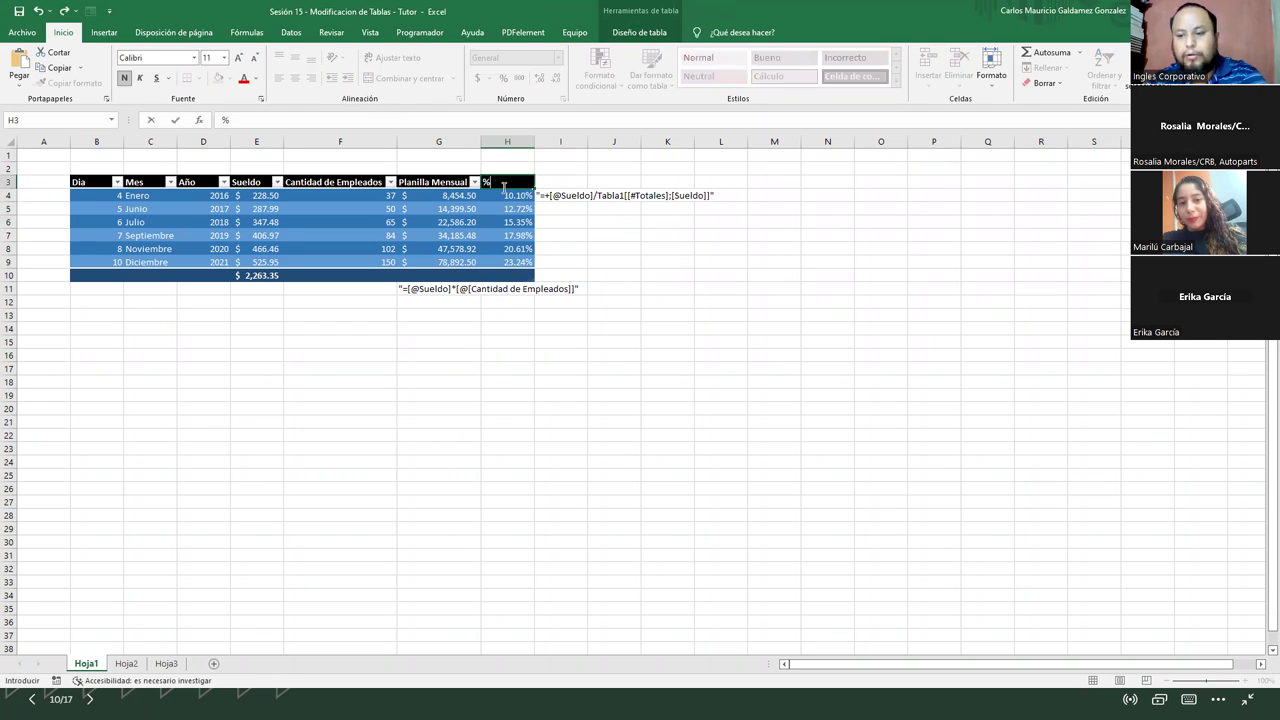
key(Return)
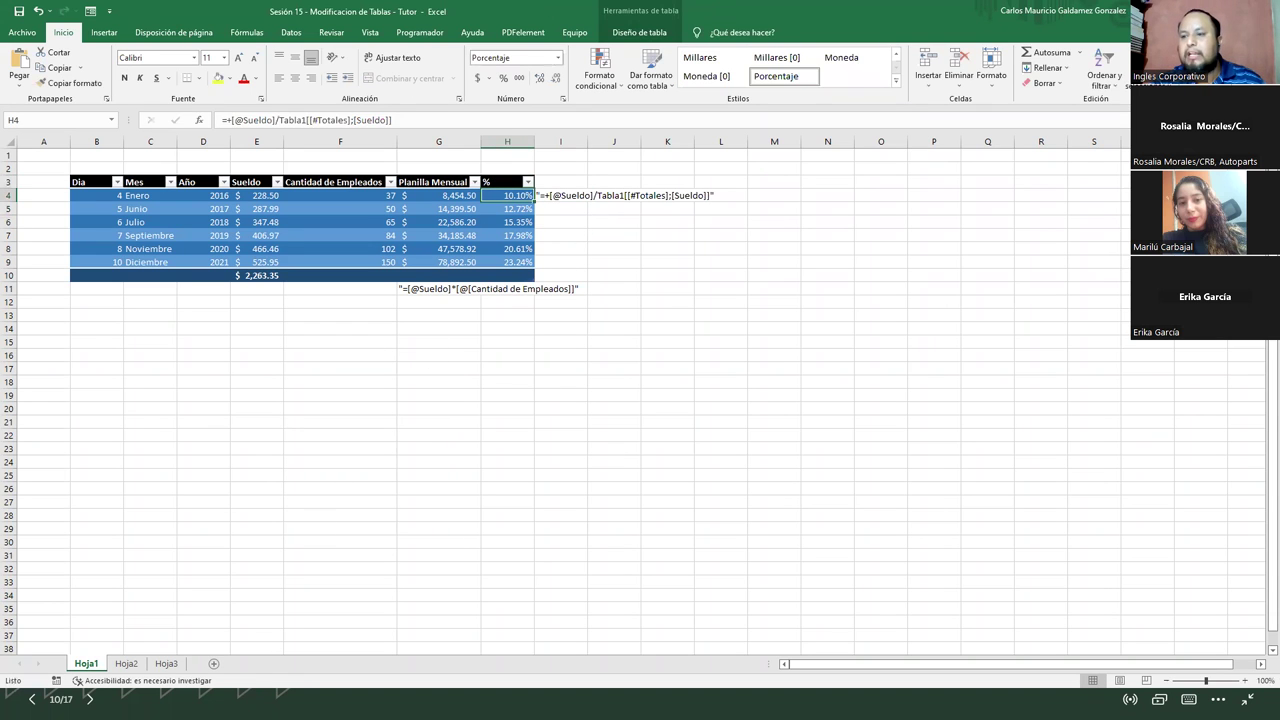
Step: On Hoja3, widen column F and copy the Subtotal formula text from E2, leaving the cell unedited
click(166, 663)
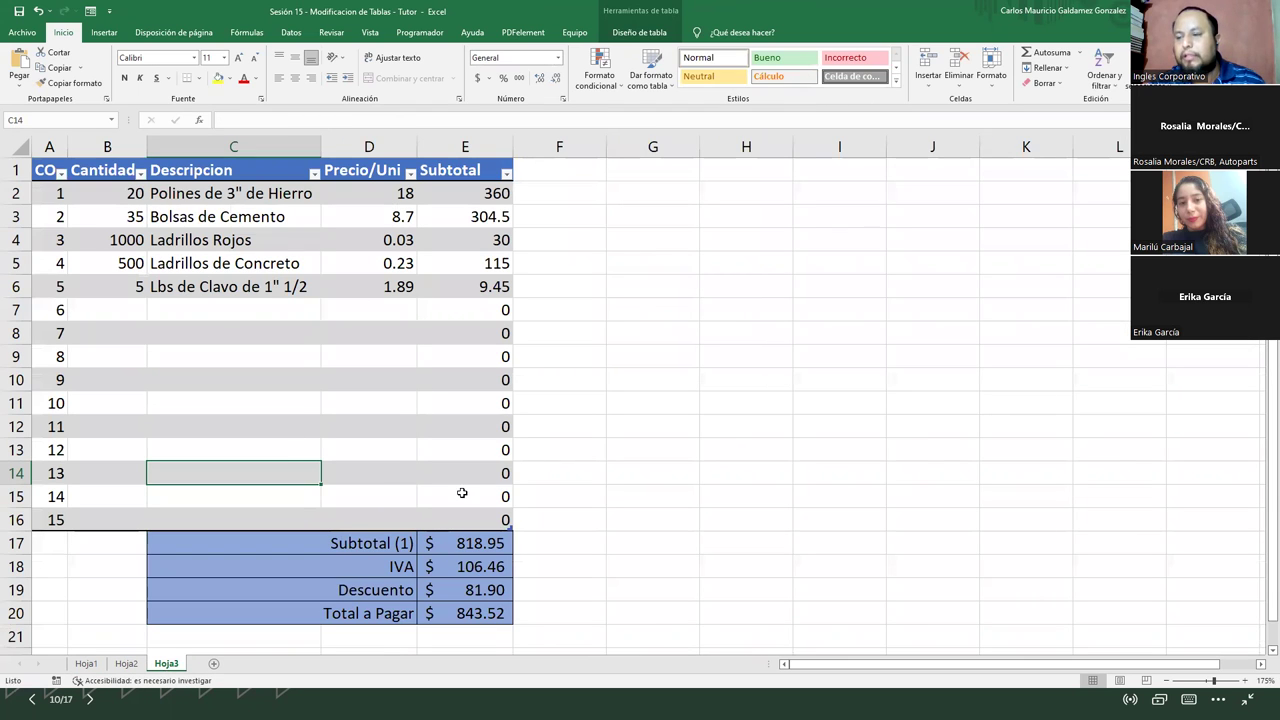
click(482, 193)
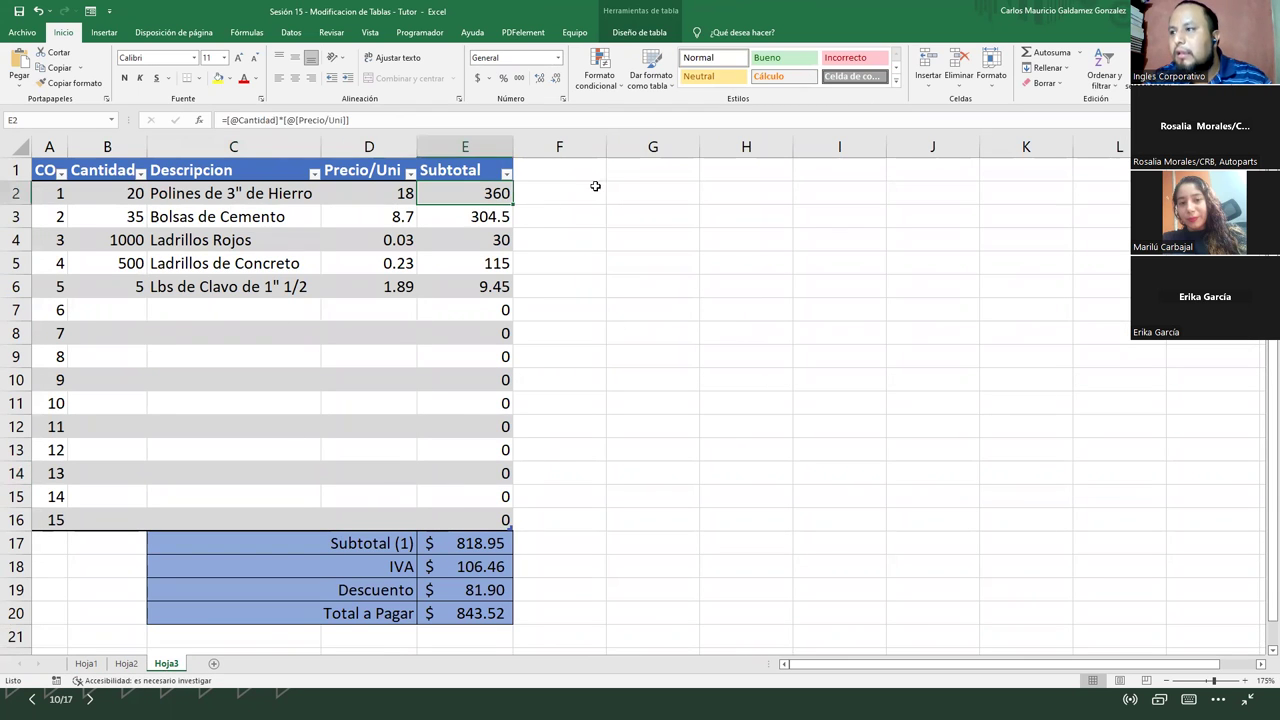
drag(607, 146, 655, 167)
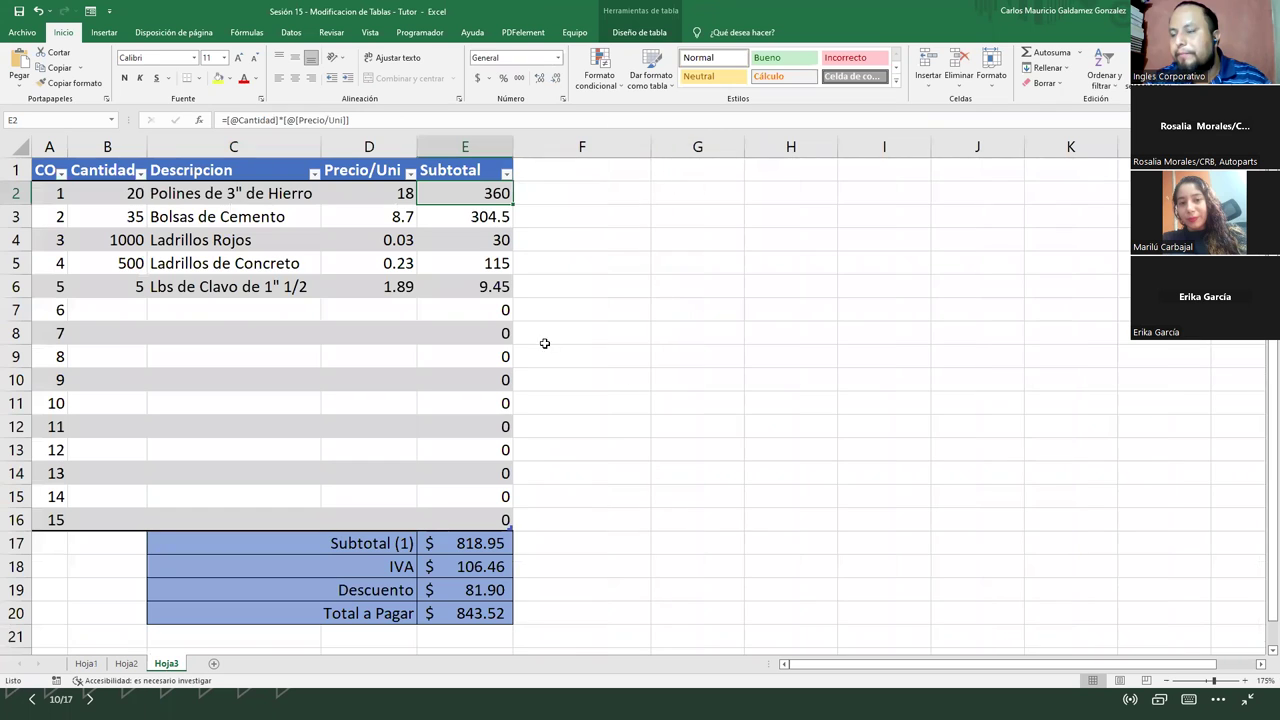
click(404, 121)
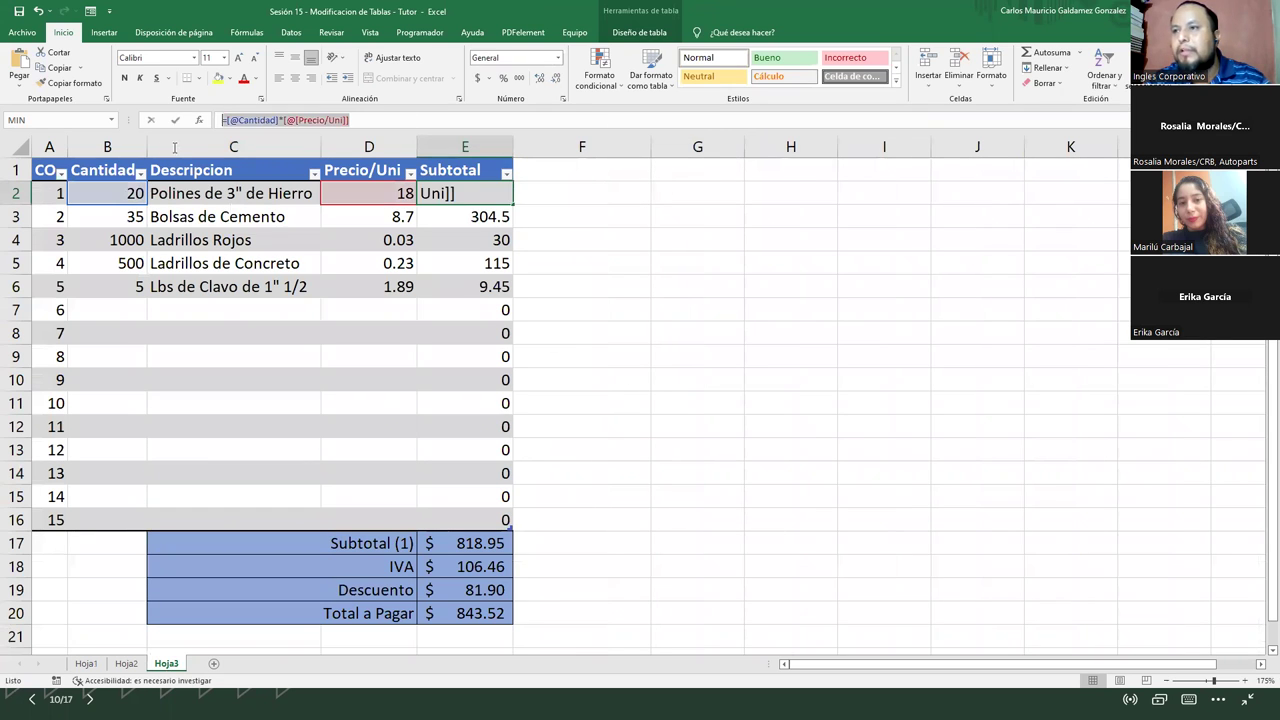
click(578, 354)
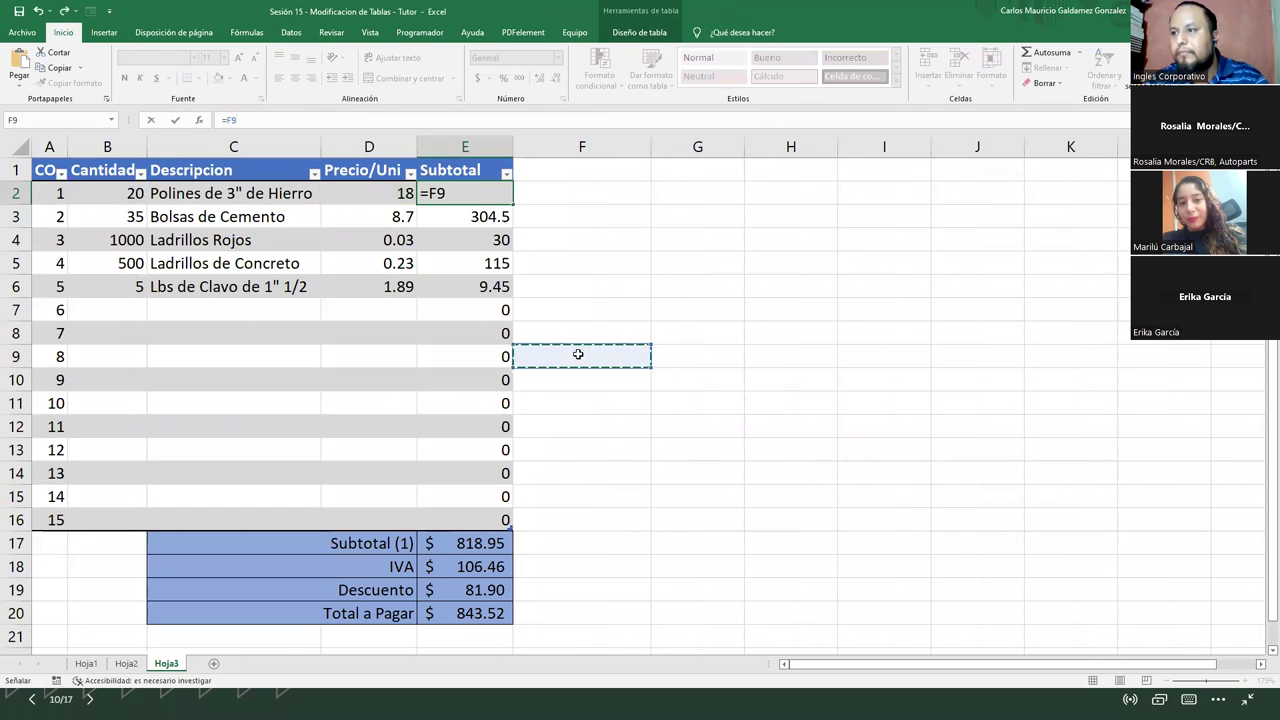
key(Escape)
click(577, 350)
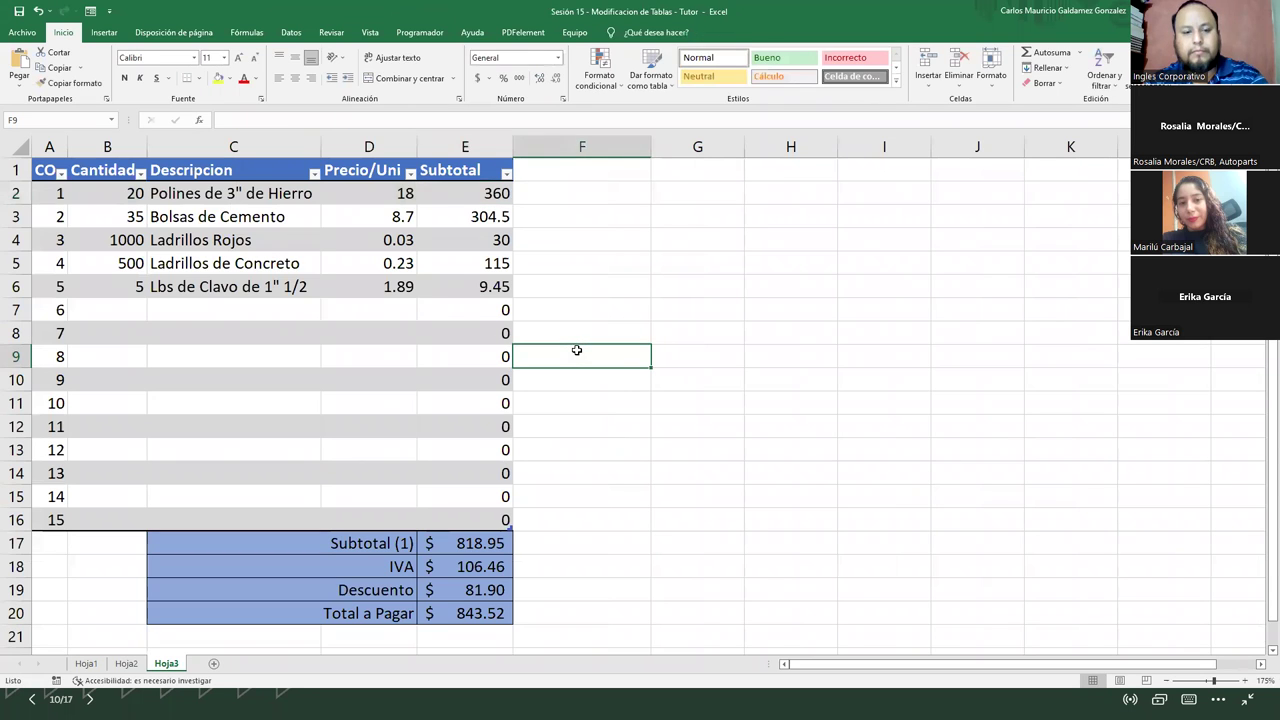
key(shift+F2)
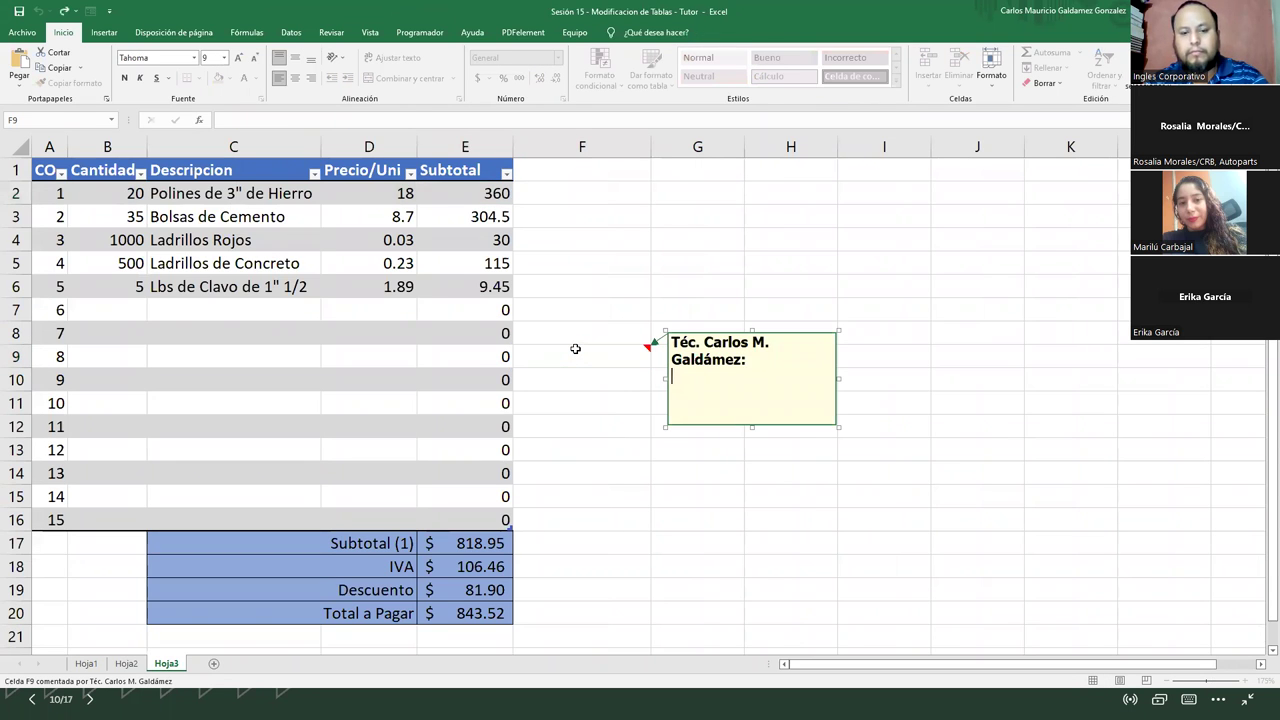
click(575, 348)
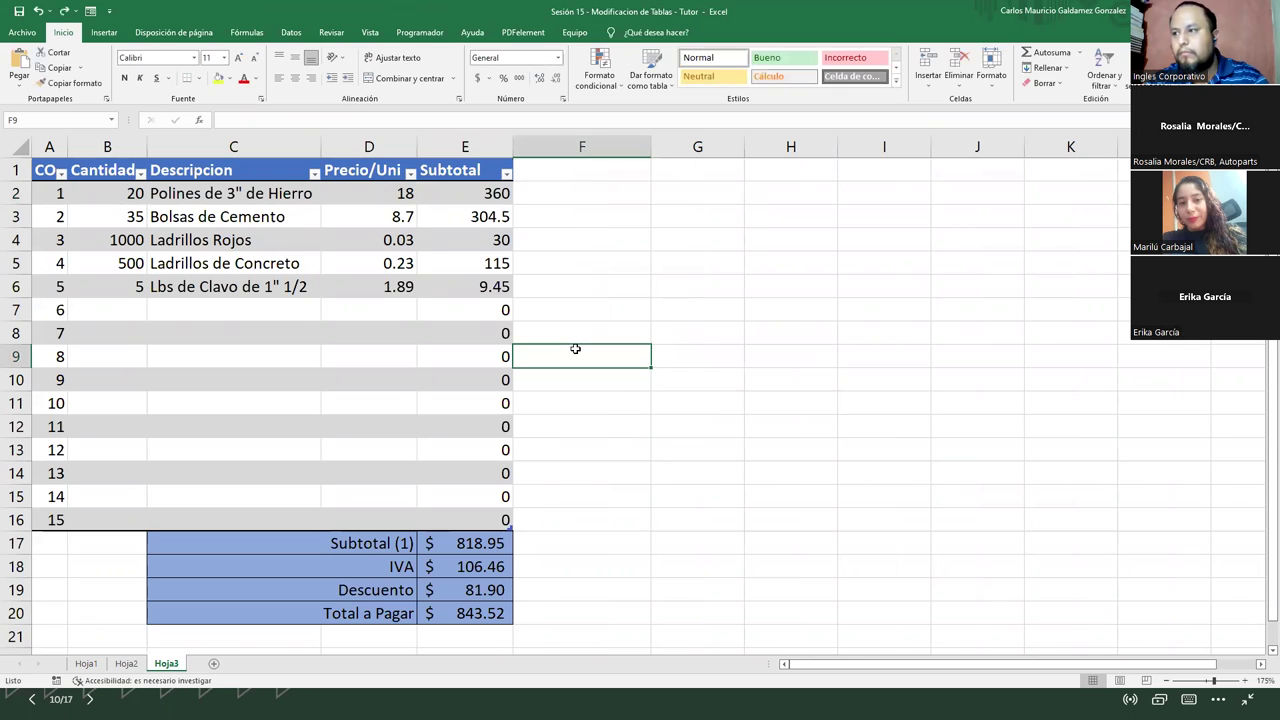
text(")
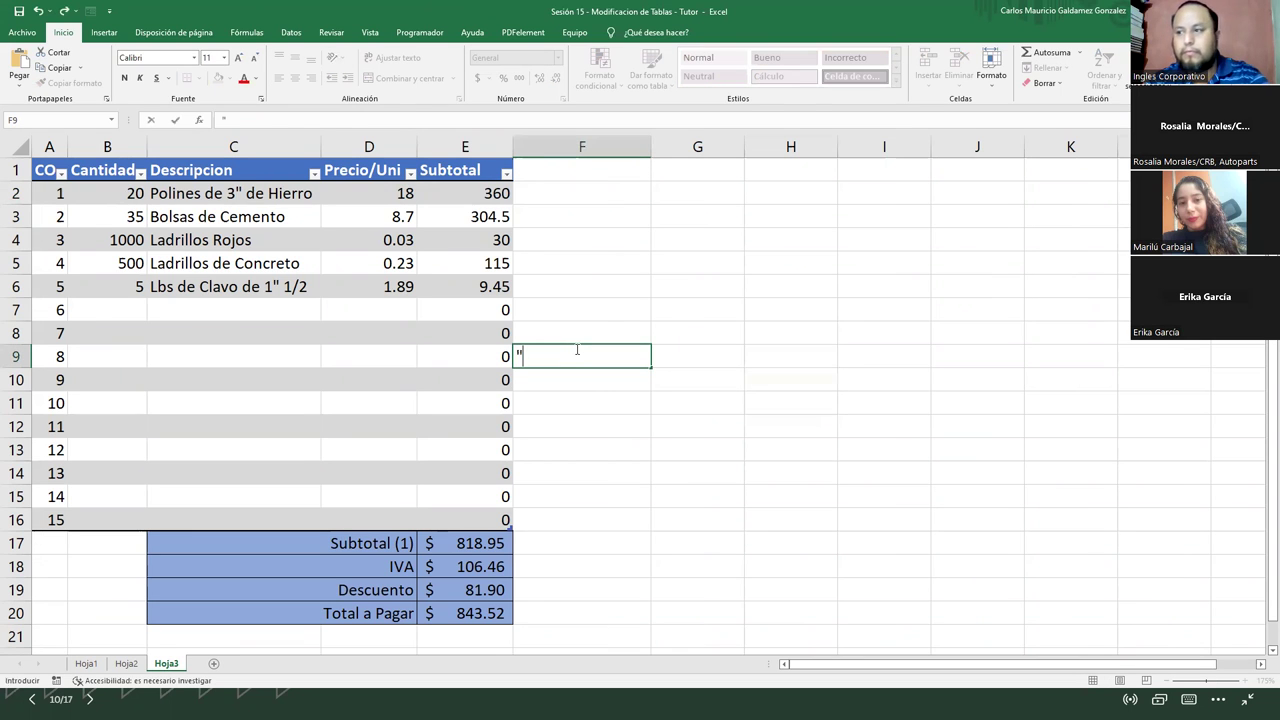
text(=[@Cantidad]*[@[Precio/Uni]])
text(")
key(Return)
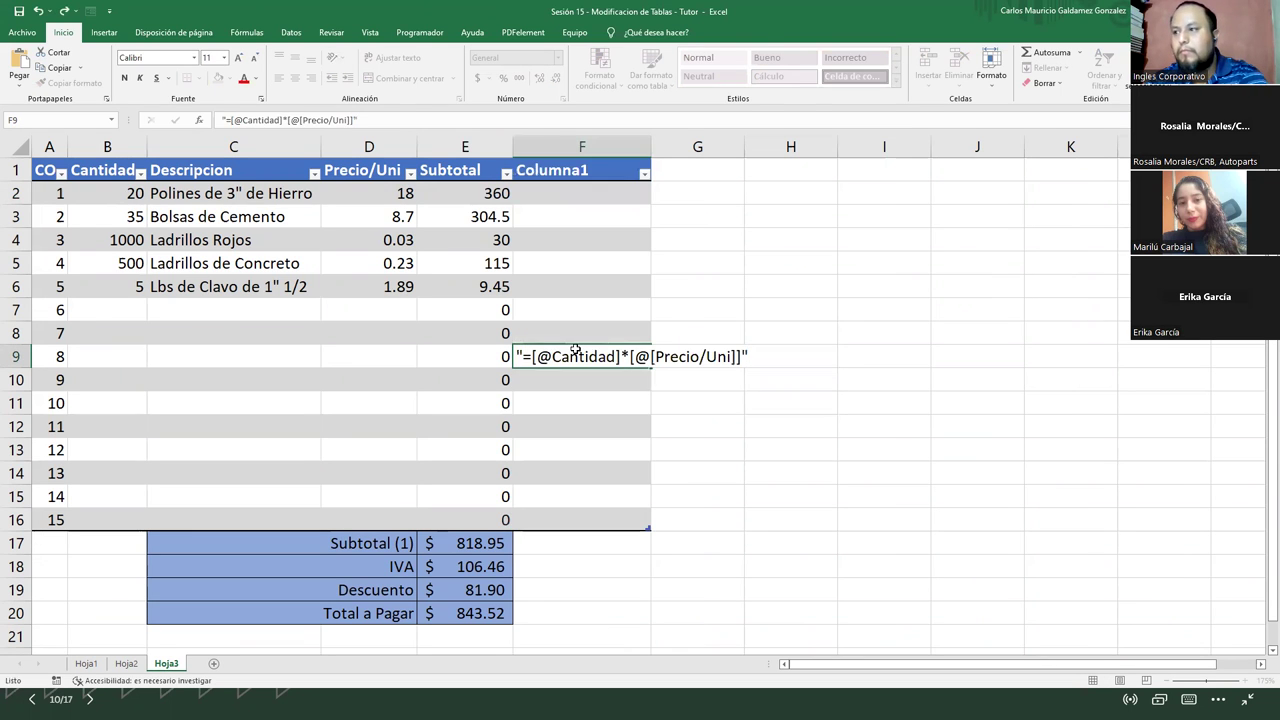
key(ctrl+z)
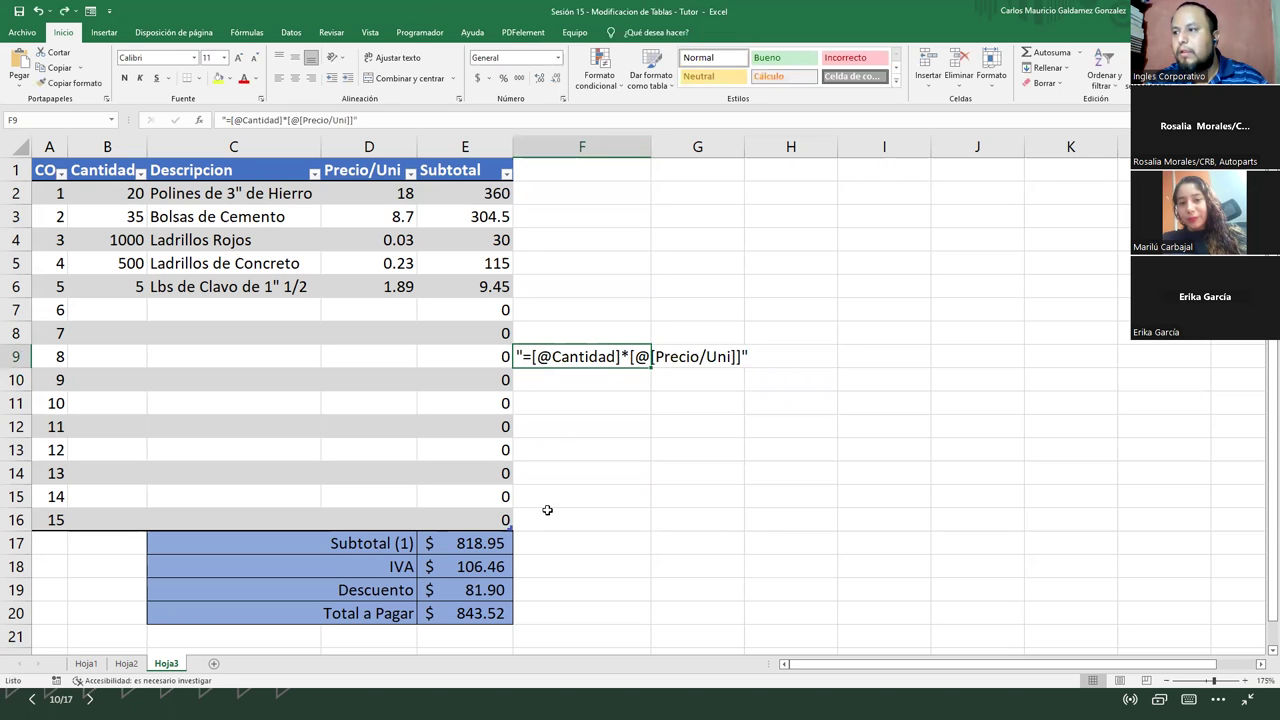
drag(651, 145, 762, 147)
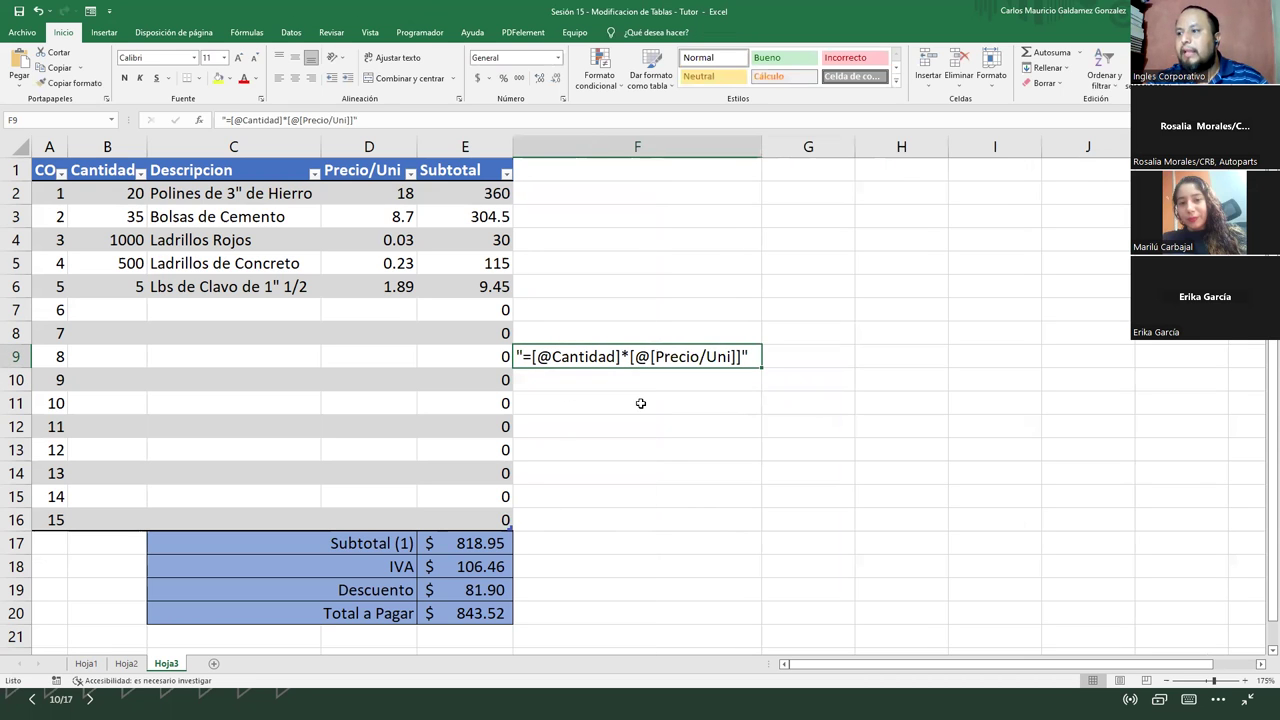
Step: Copy the Subtotal (1) formula from E17 into F17 as the quoted text "=SUBTOTALES(109;Tabla3[Subtotal])"
click(478, 540)
double_click(478, 540)
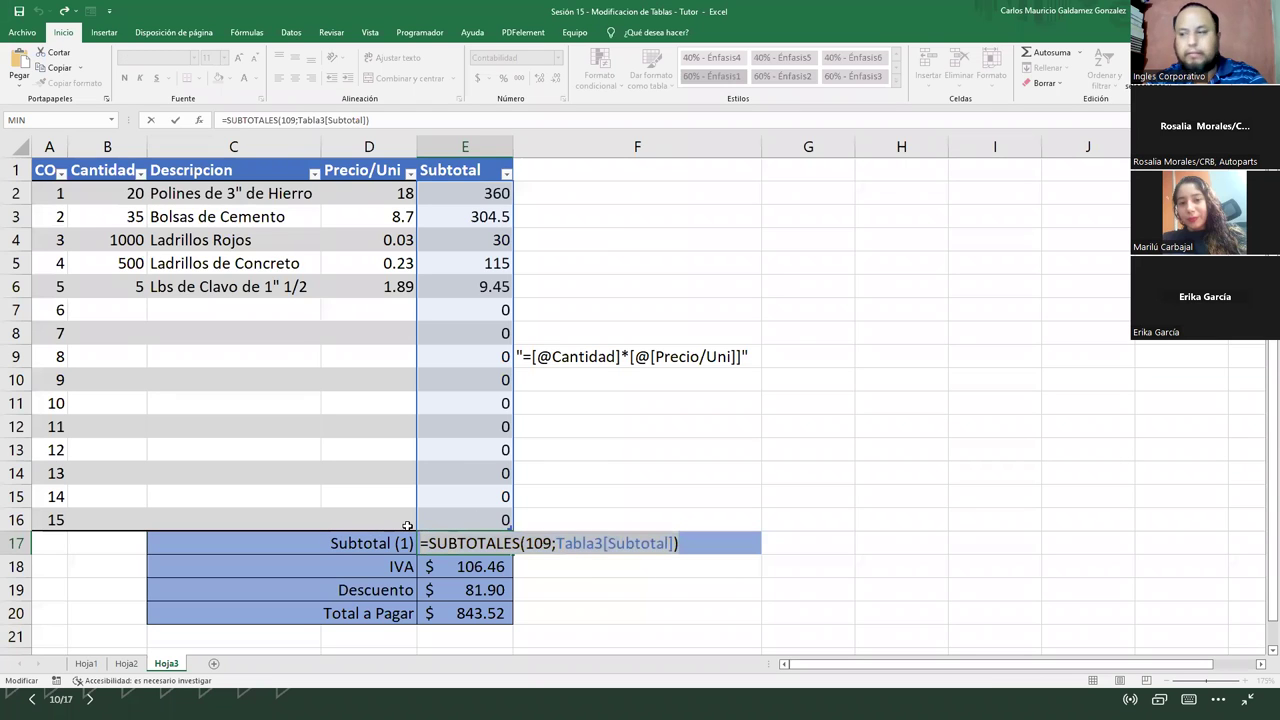
key(Tab)
text(")
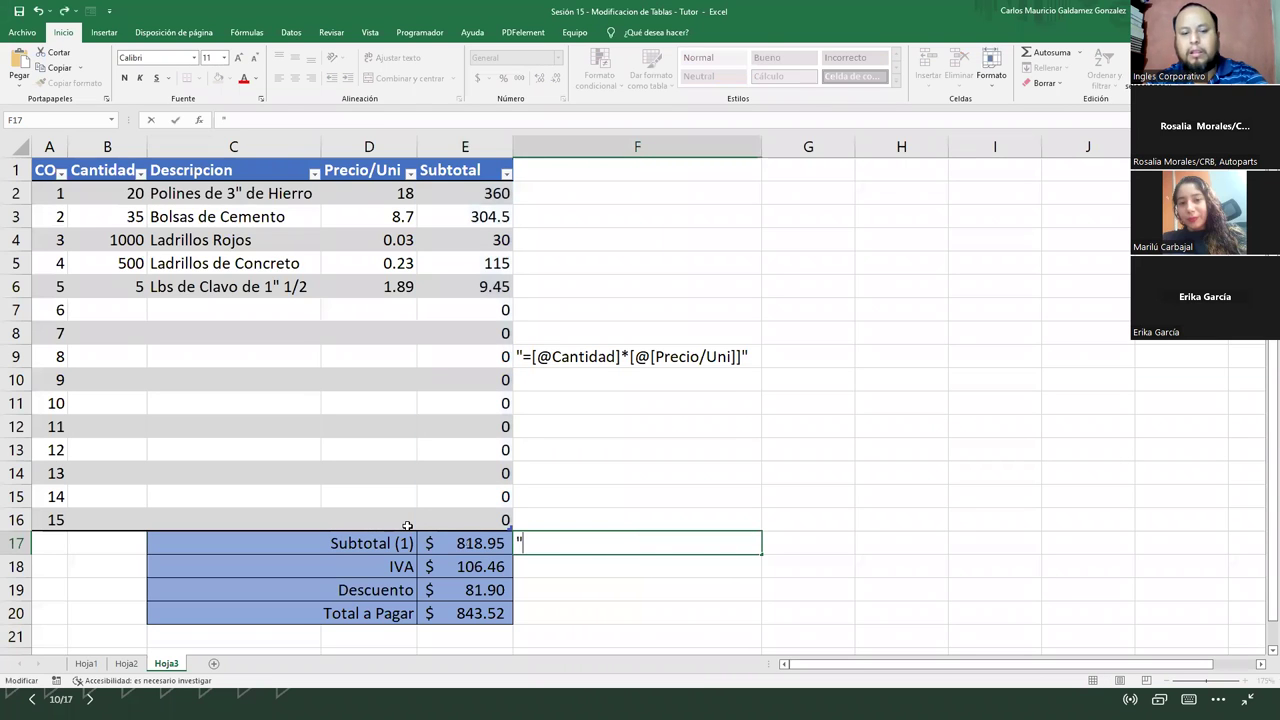
text(=SUBTOTALES(109;Tabla3[Subtotal]))
text(")
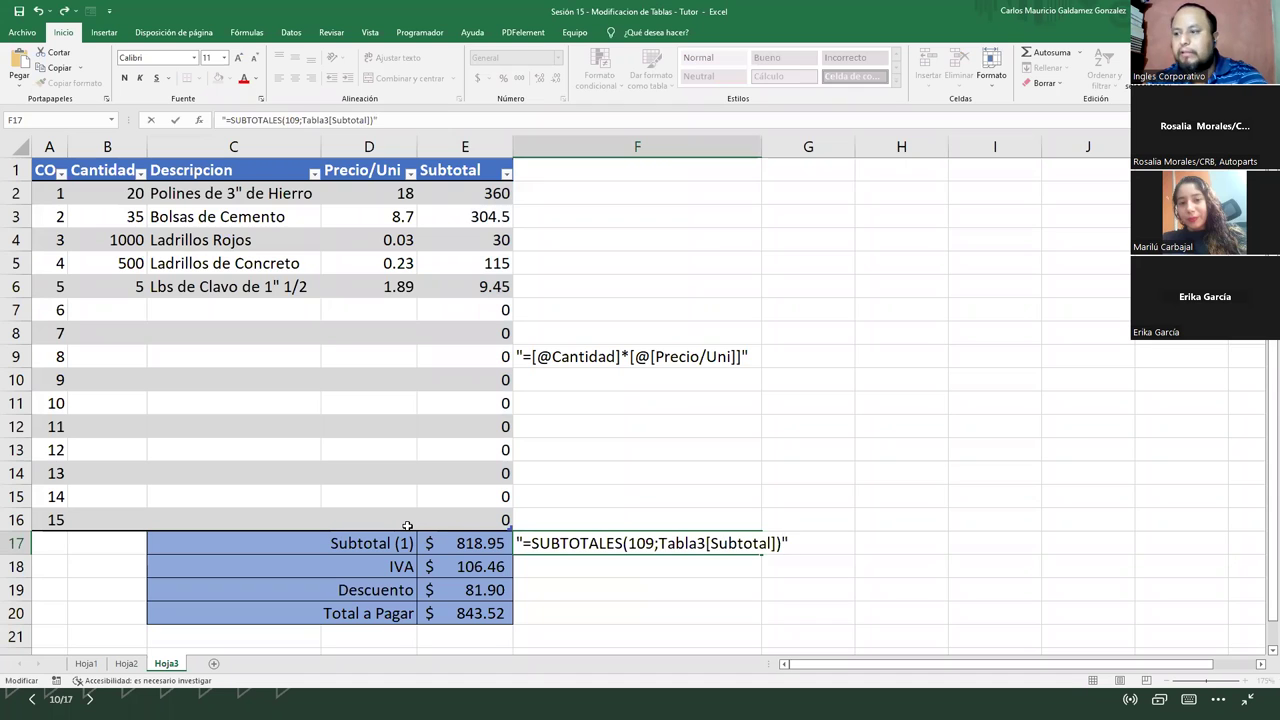
key(Return)
Step: Copy the IVA formula from E18 into F18 as the quoted text "=+E17*13%"
key(F2)
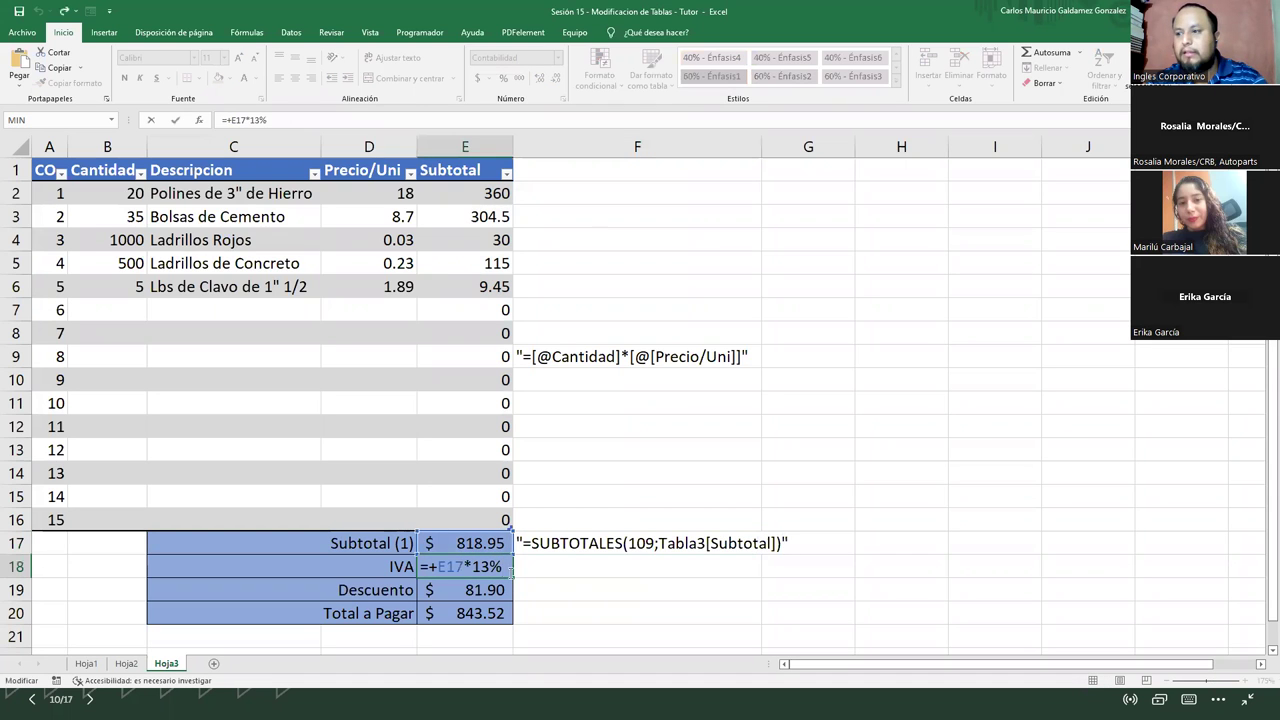
drag(500, 567, 408, 543)
key(ctrl+c)
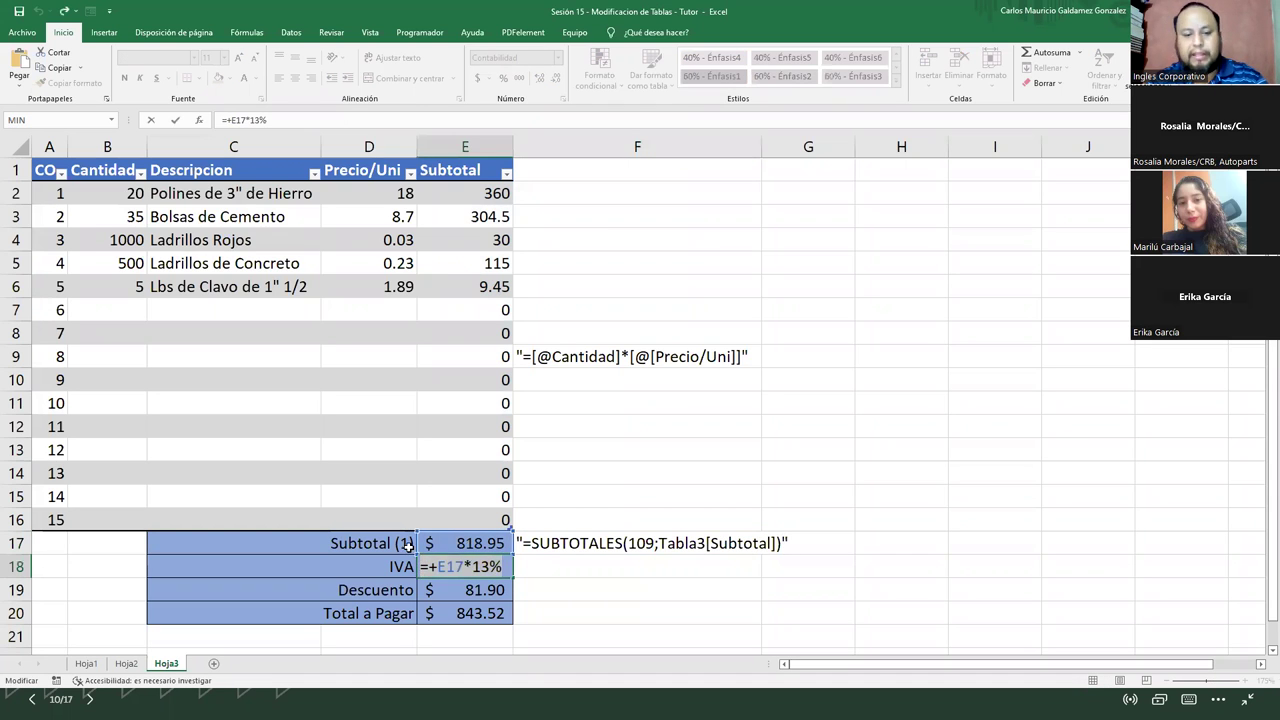
key(Tab)
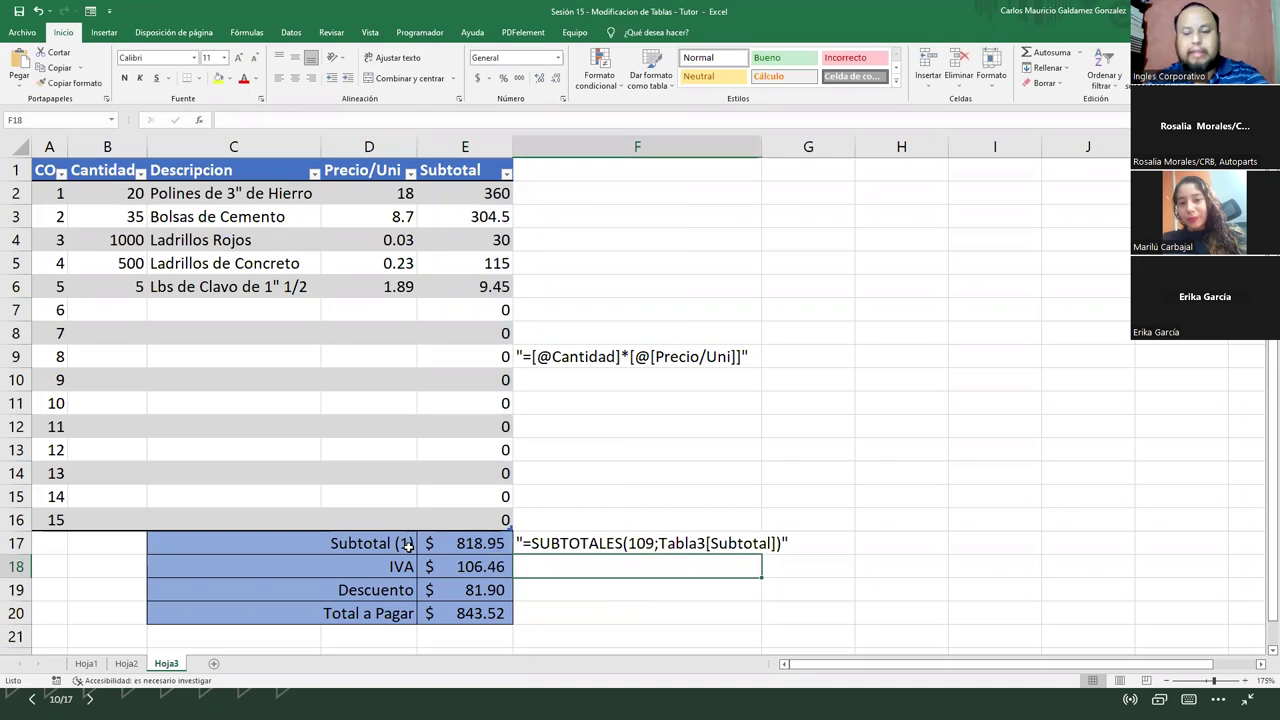
text(")
key(ctrl+v)
text(")
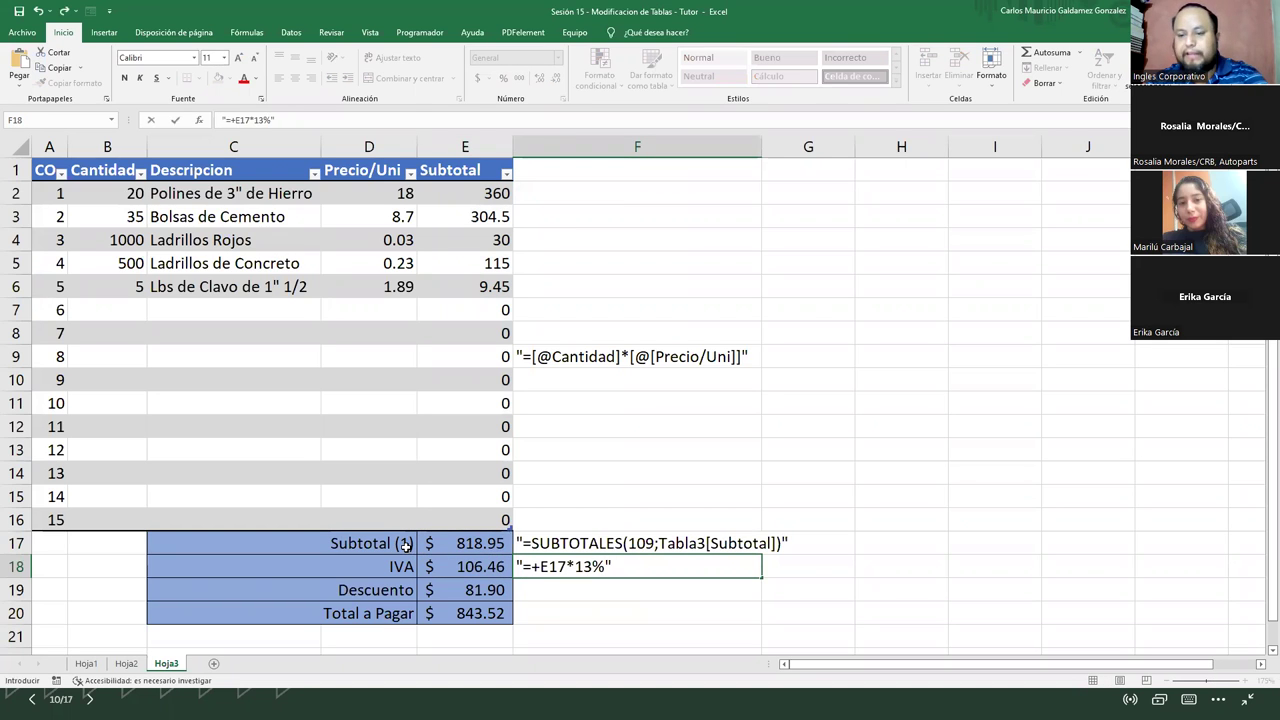
key(Return)
Step: Copy the Descuento formula from E19 into F19 as the quoted text "=SI(E17>=200;E17*10%;SI(E17>=500;E17*12%;0))"
key(F2)
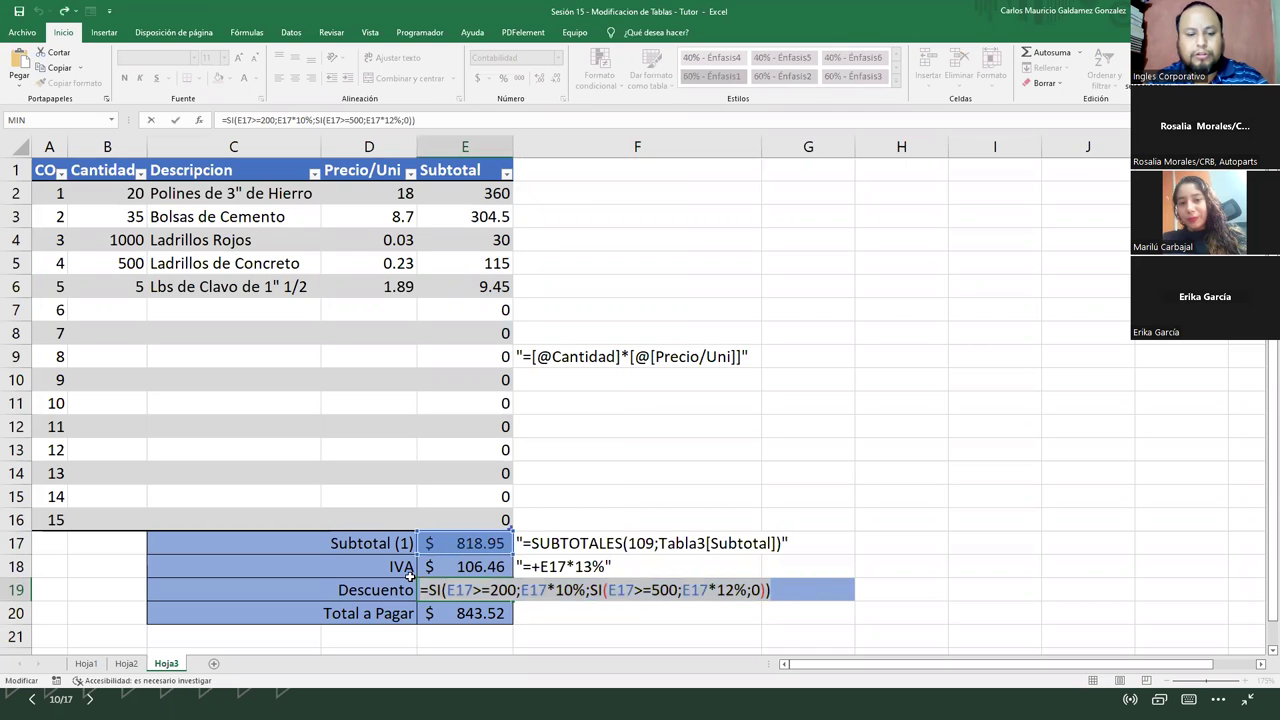
key(Tab)
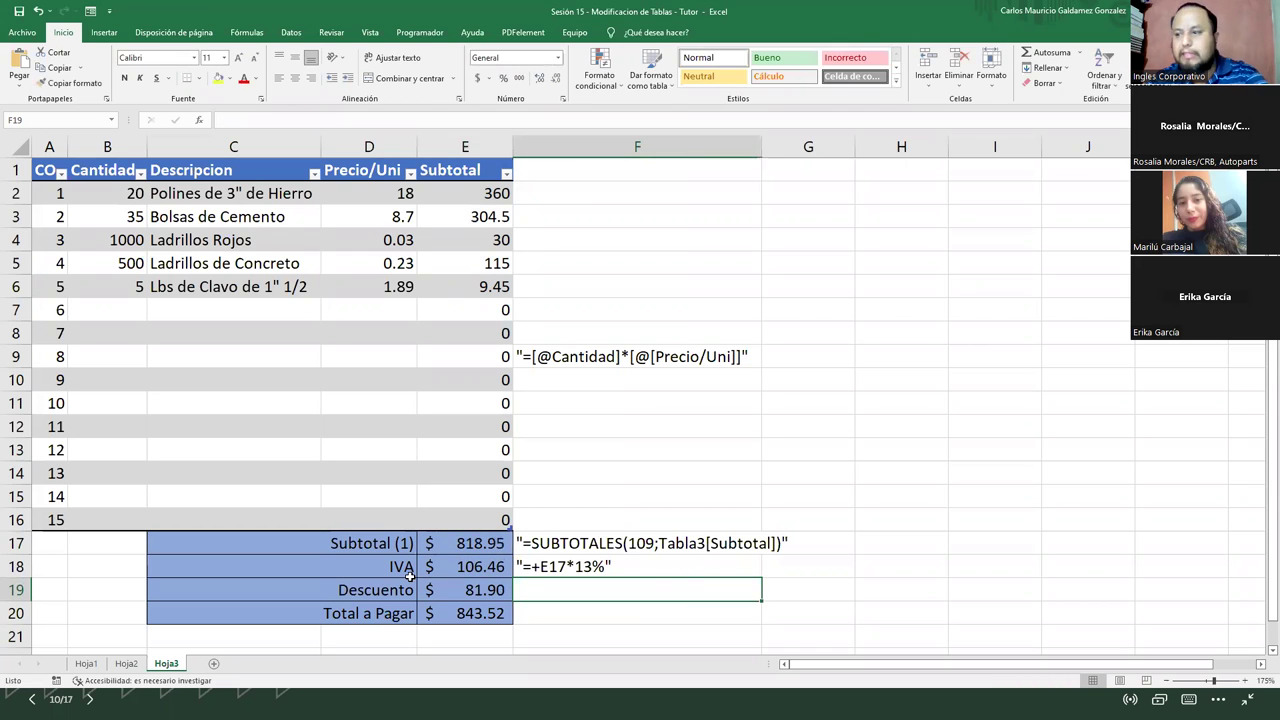
text(")
text(=SI(E17>=200;E17*10%;SI(E17>=500;E17*12%;0)))
text(")
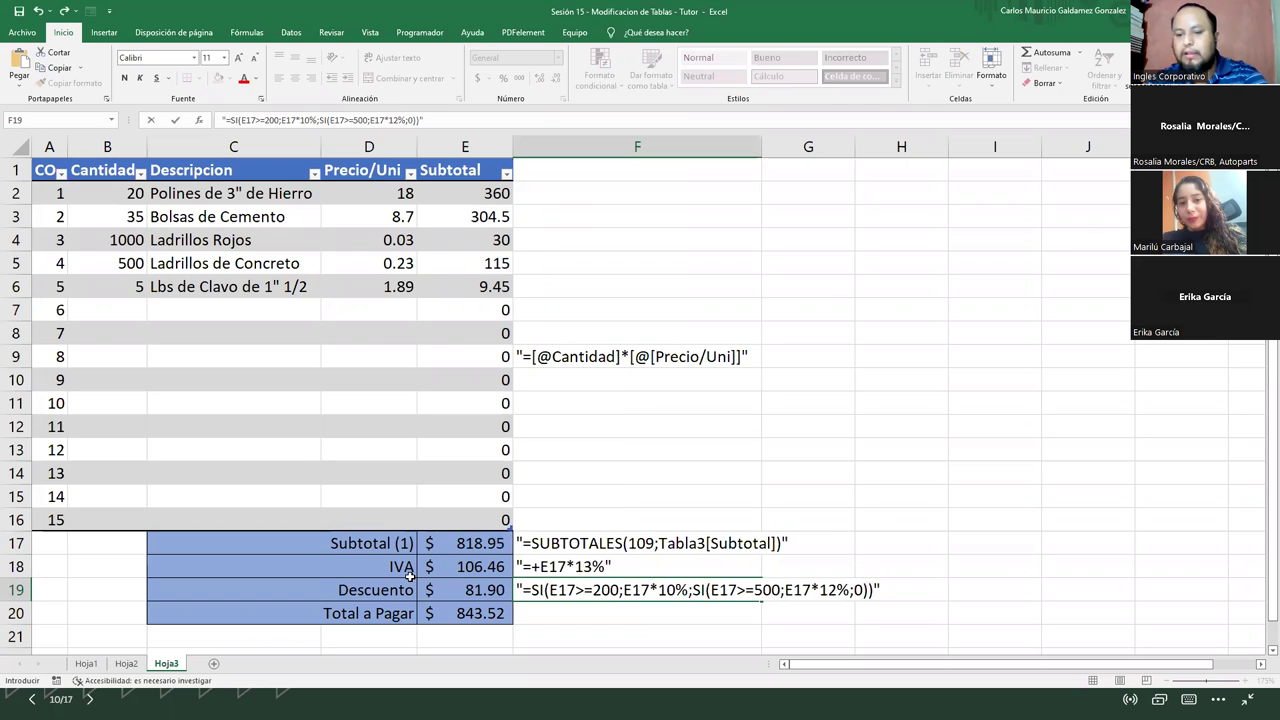
key(Return)
Step: Copy the Total a Pagar formula from E20 into F20 as the quoted text "=(E17+E18)-E19"
key(F2)
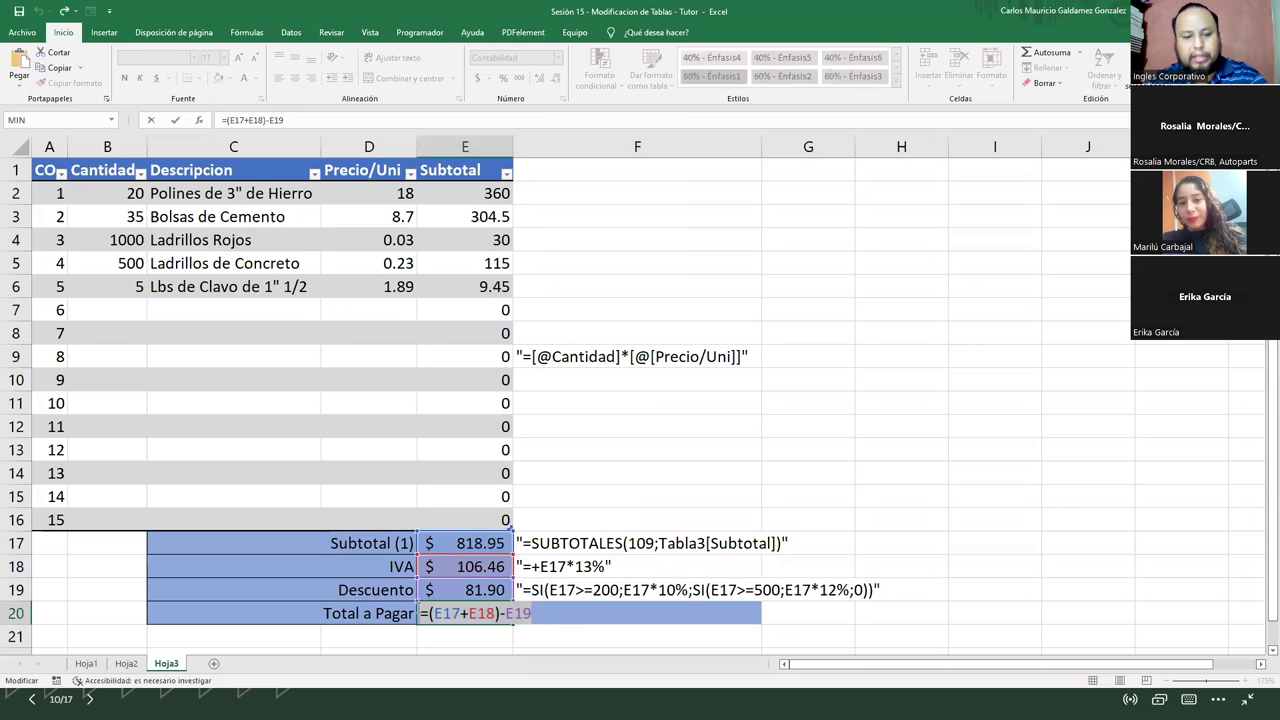
key(Tab)
text(")
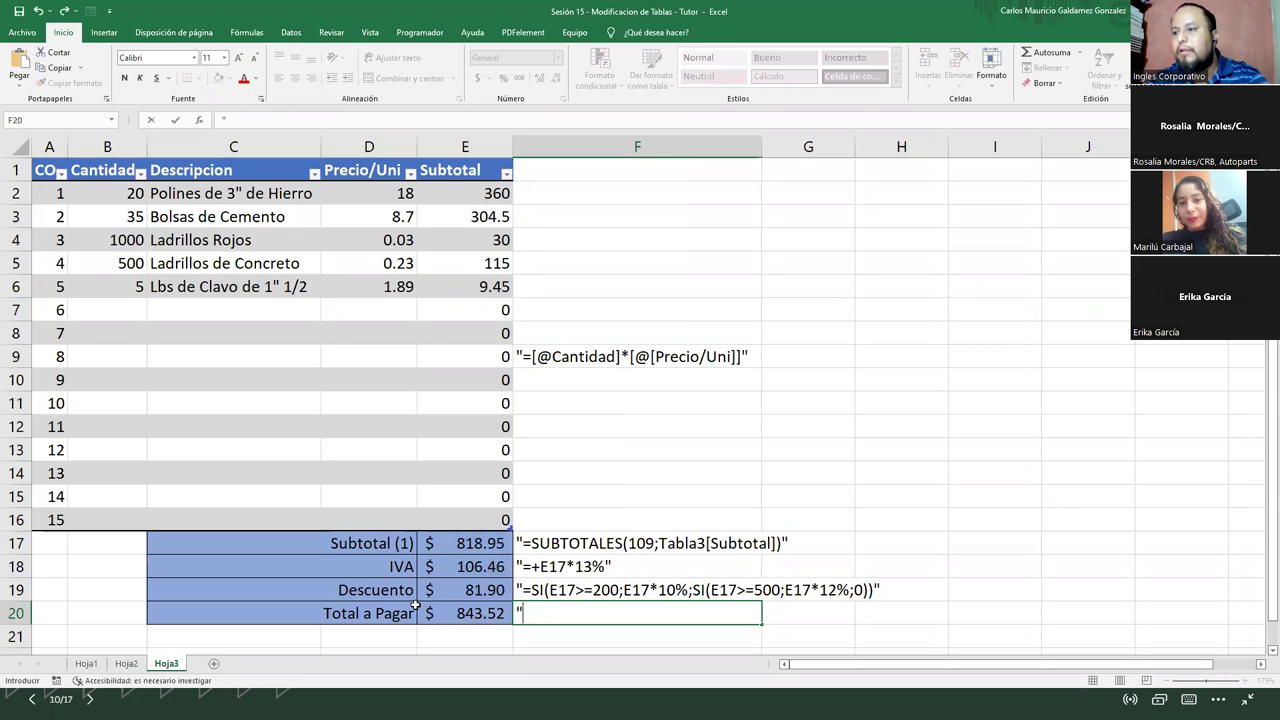
text(=(E17+E18)-E19)
text(")
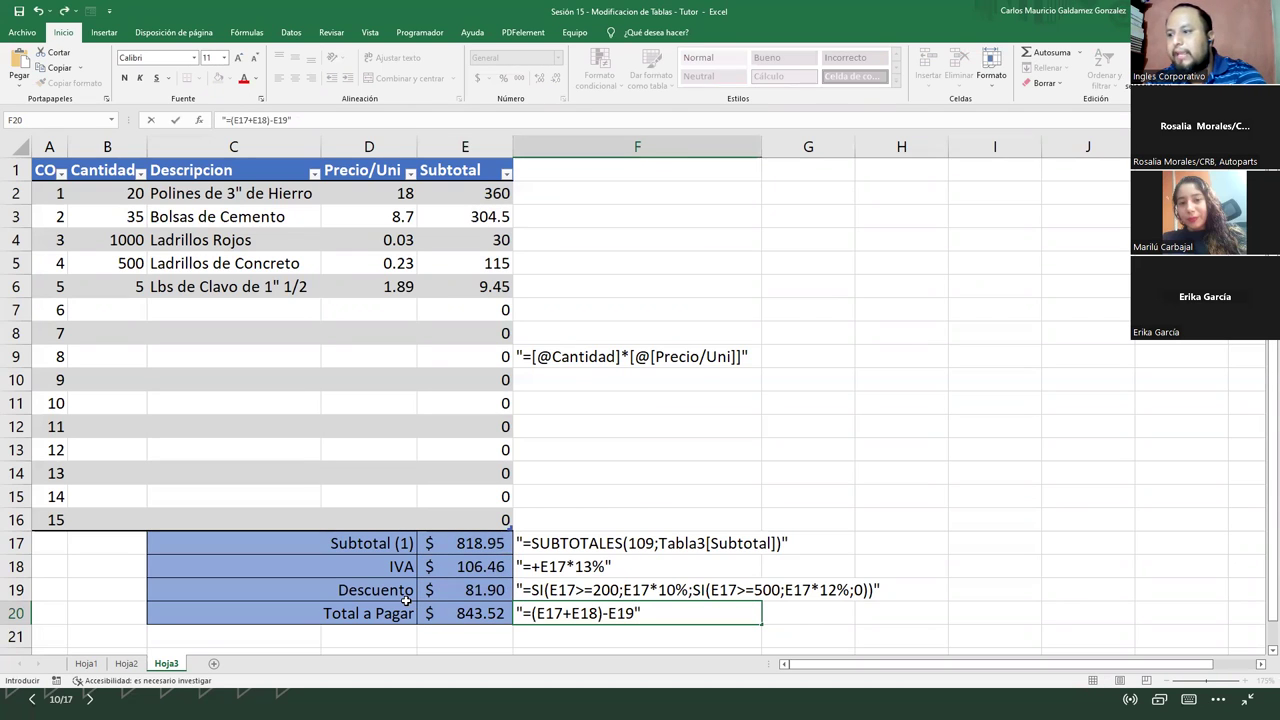
key(Return)
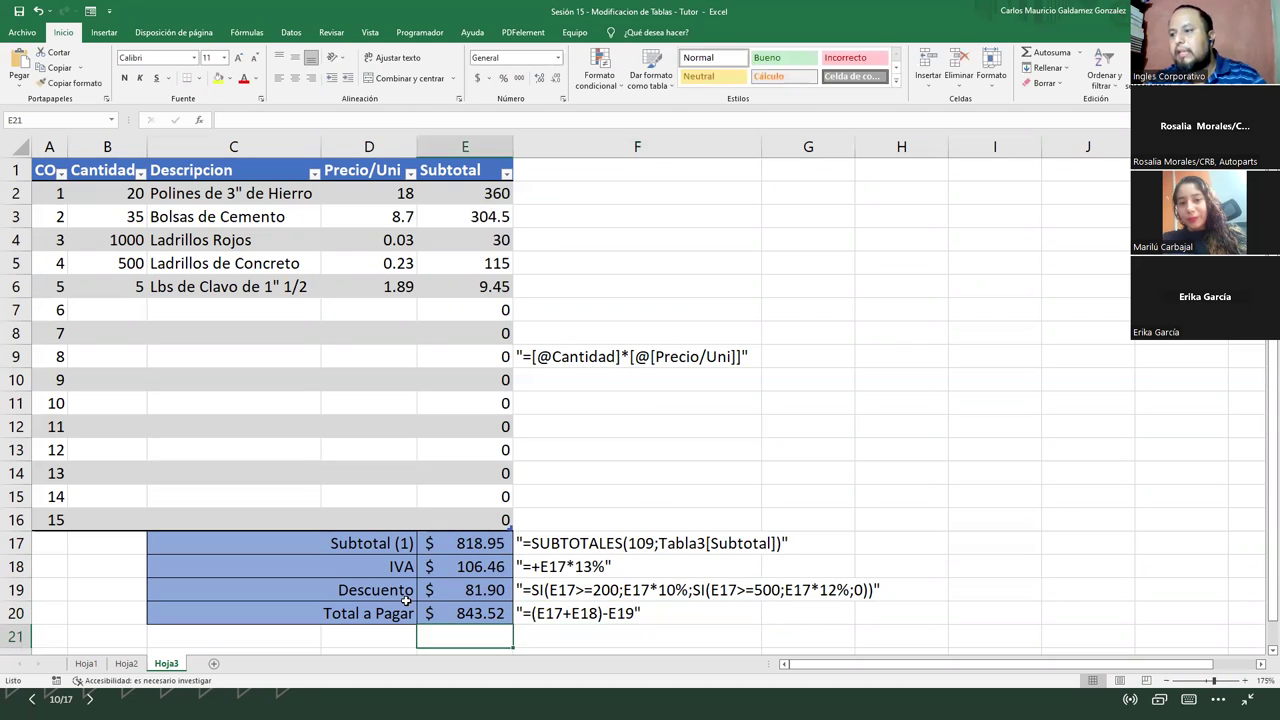
Step: Review the formula texts written beside the tables on Hoja1 and Hoja3
click(85, 664)
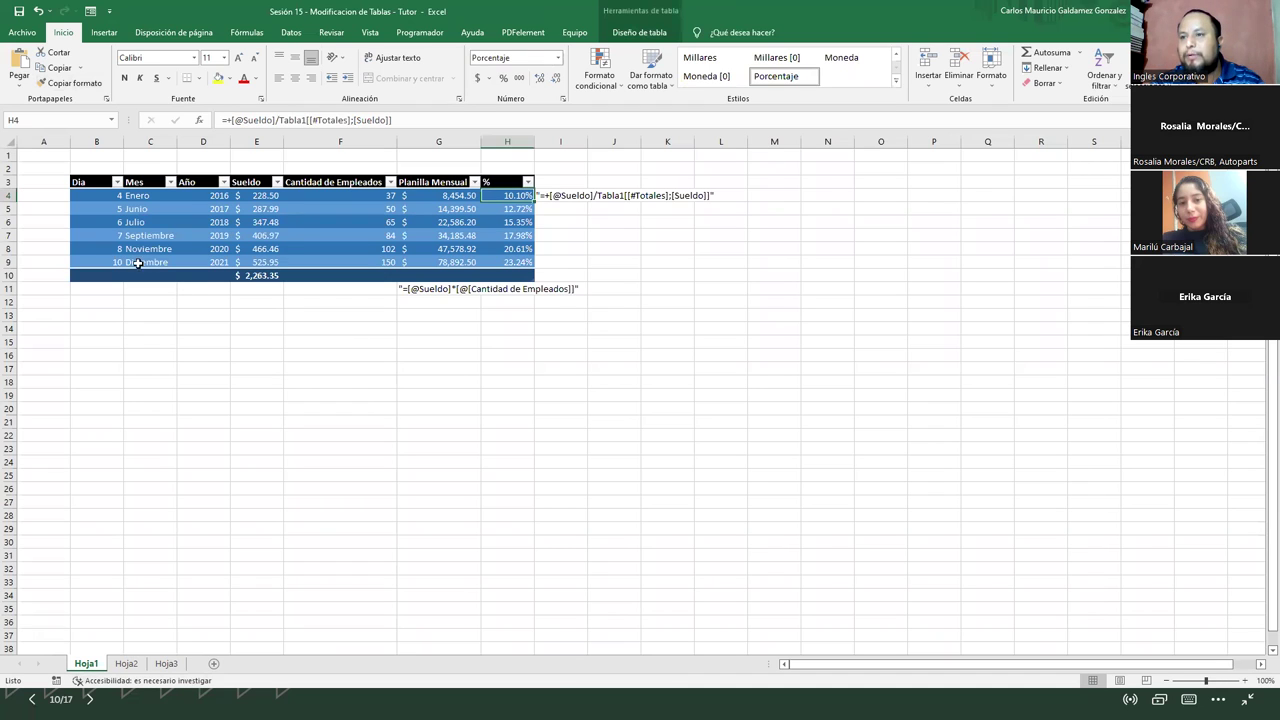
click(39, 163)
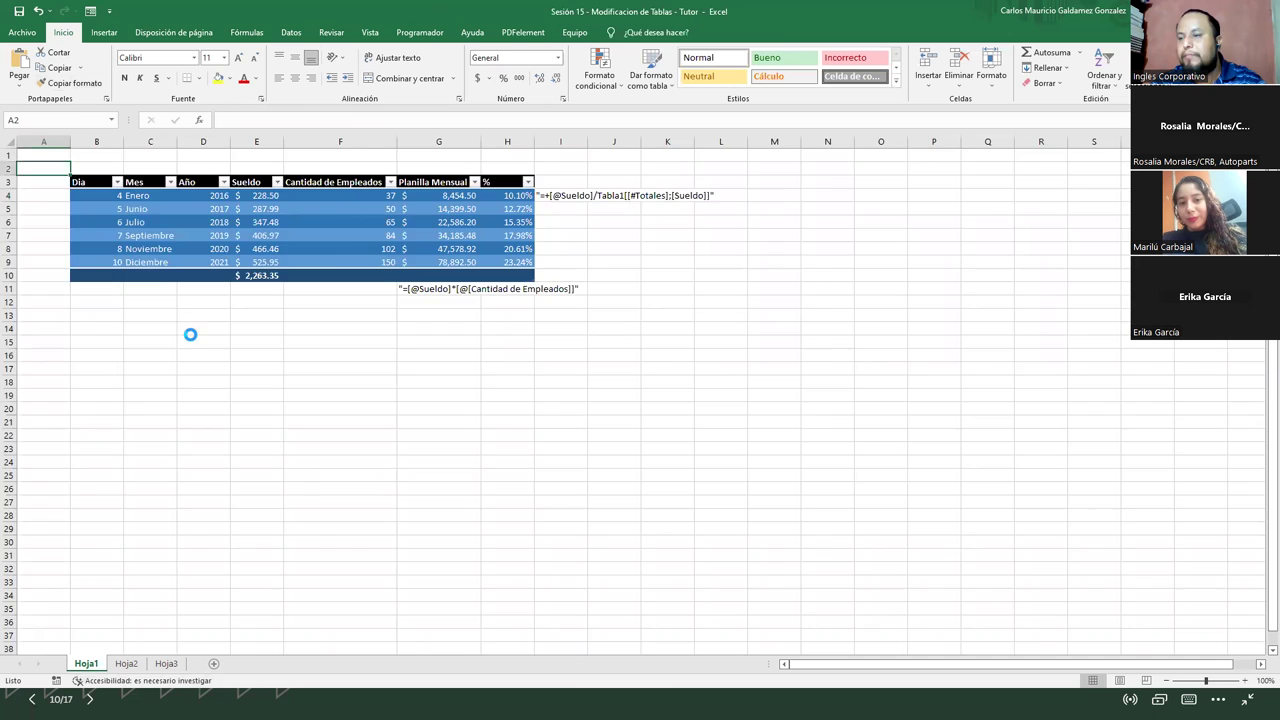
scroll(189, 334, up, 3)
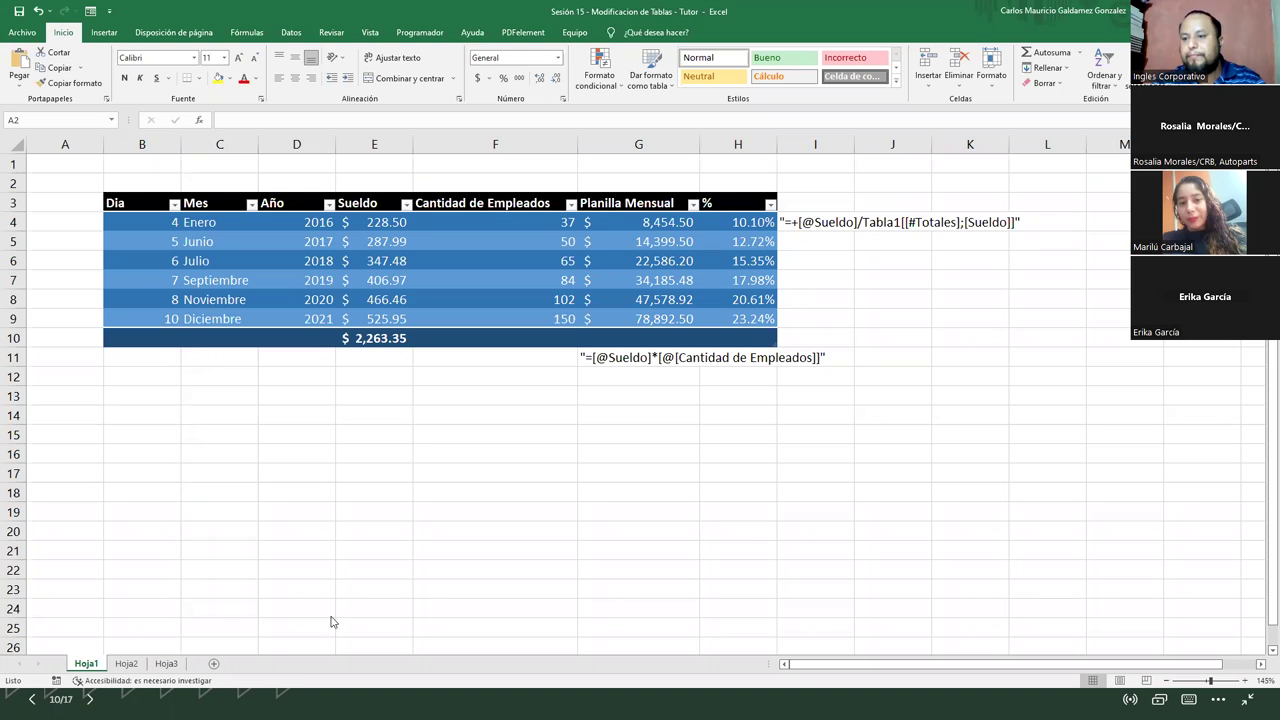
click(170, 670)
click(167, 666)
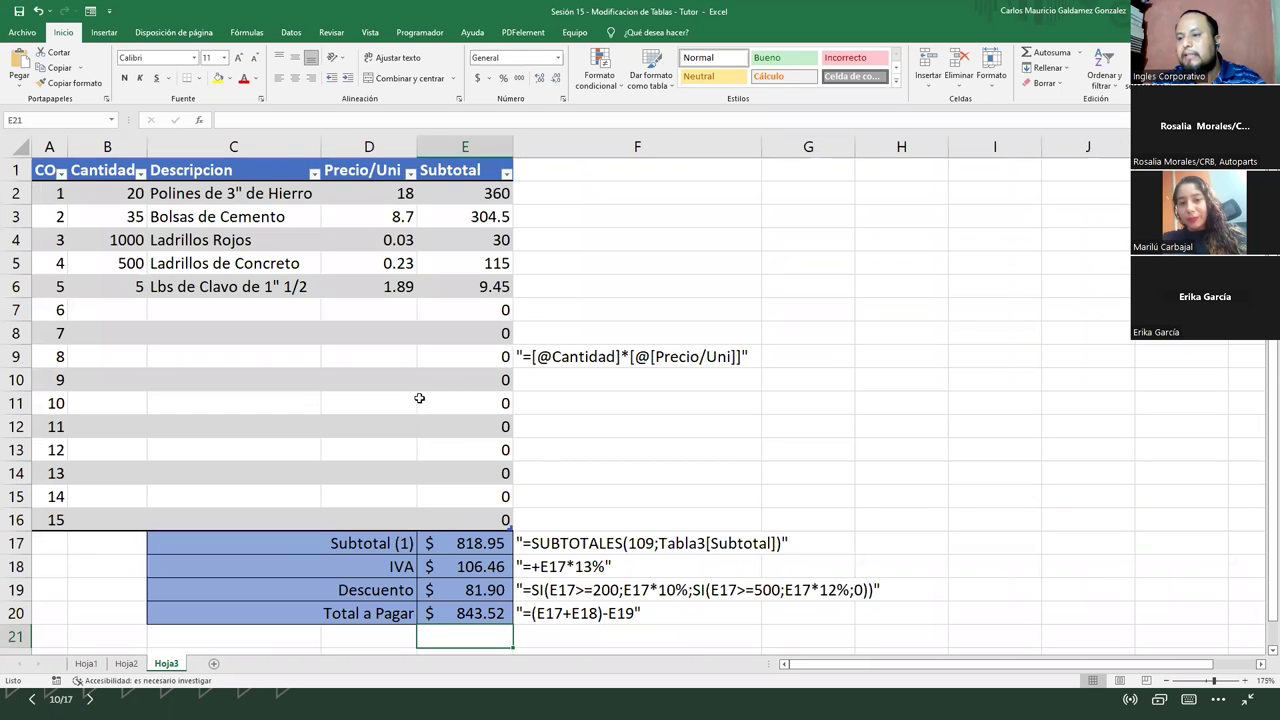
click(351, 401)
click(576, 306)
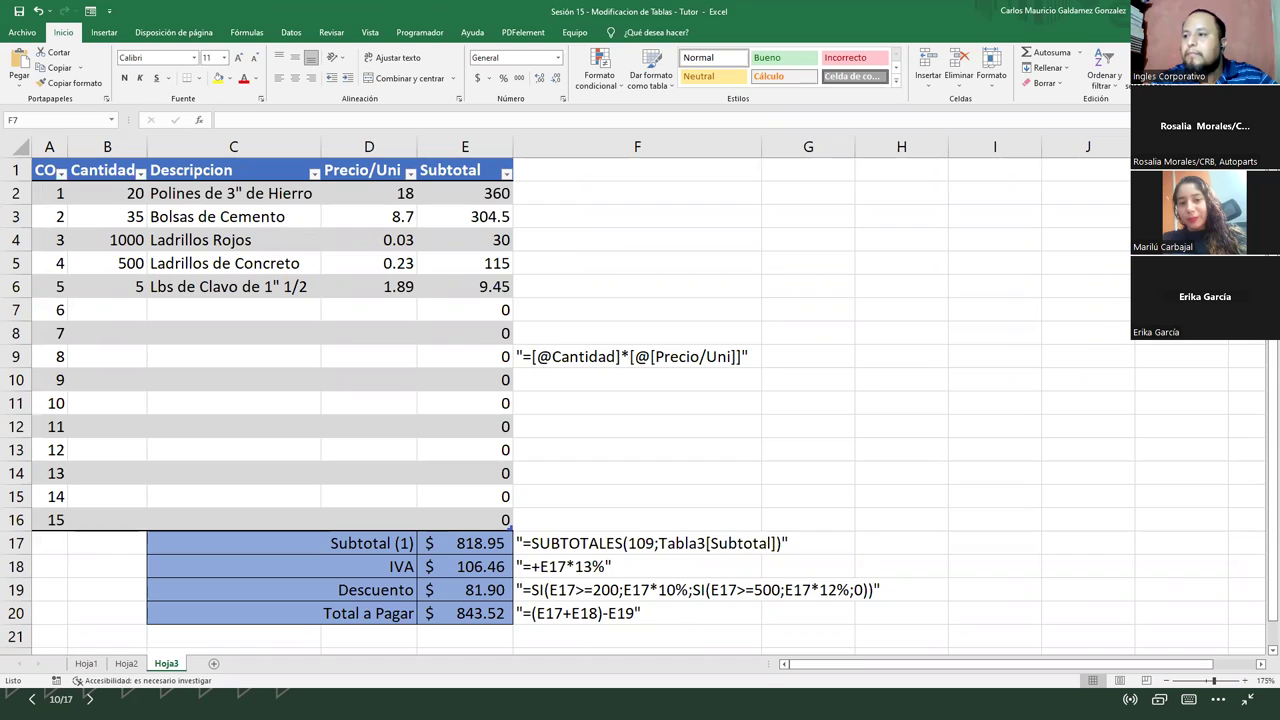
click(698, 223)
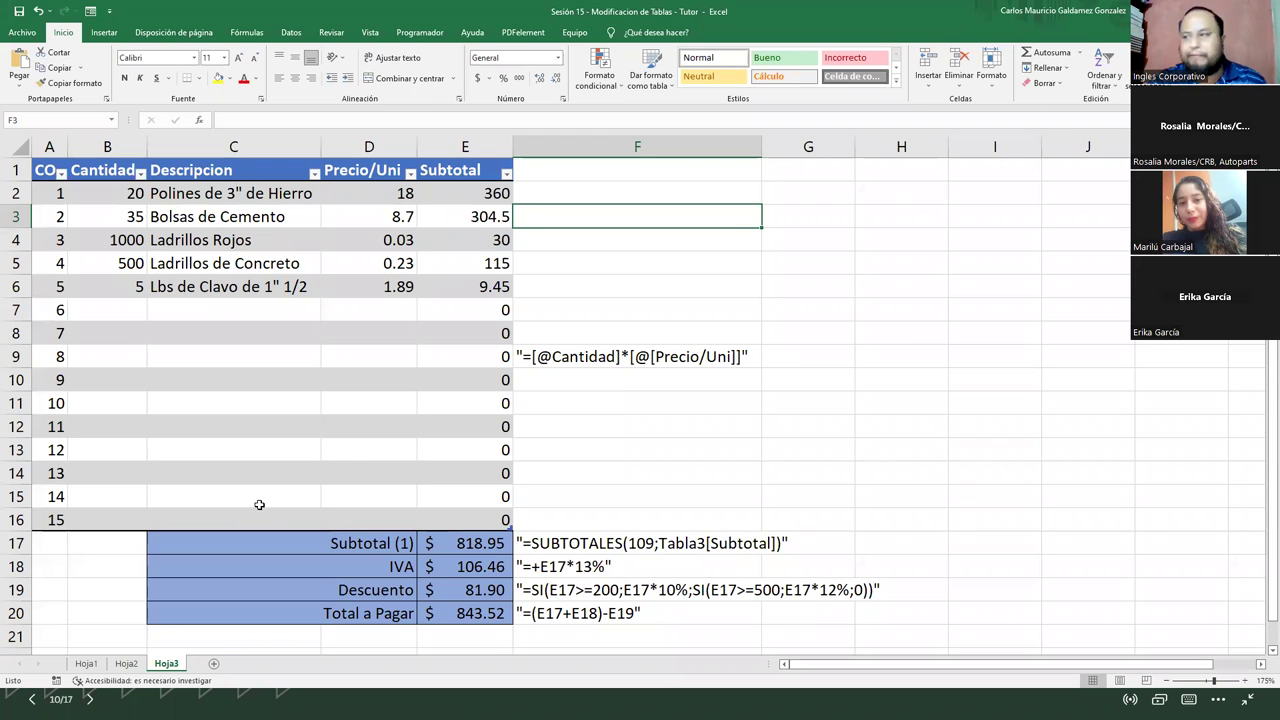
click(840, 256)
click(866, 262)
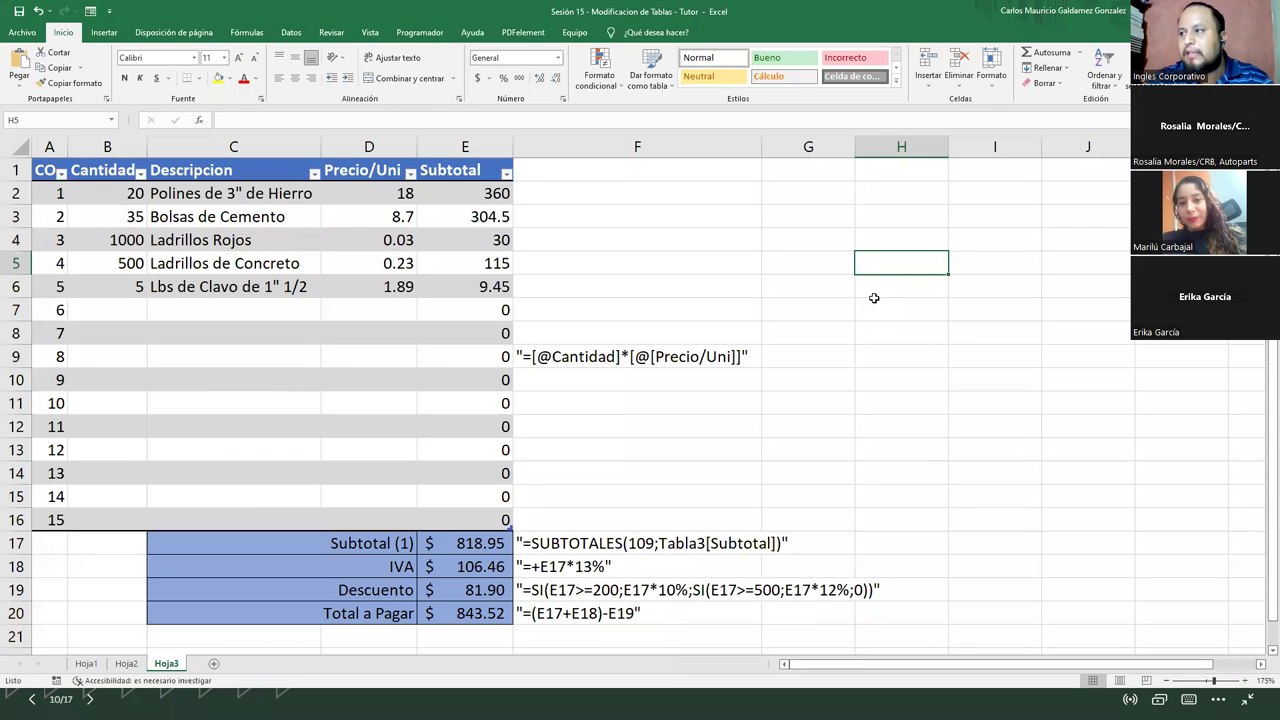
text([)
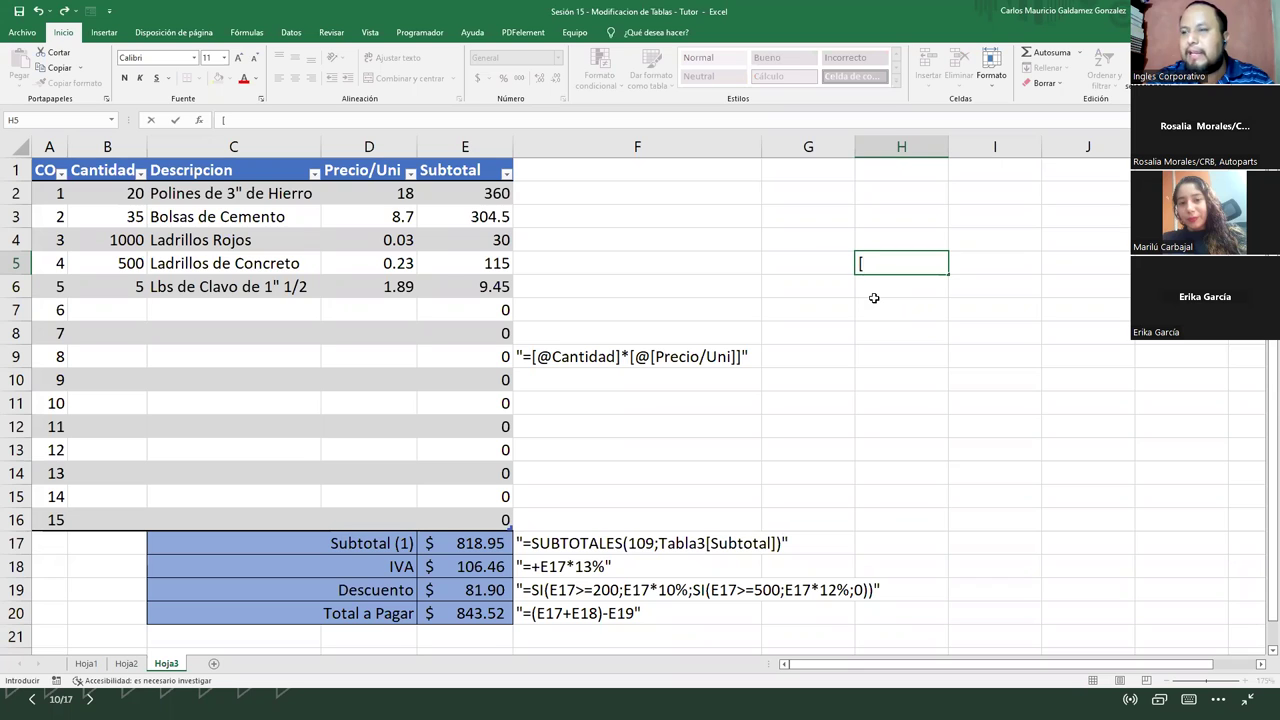
text(])
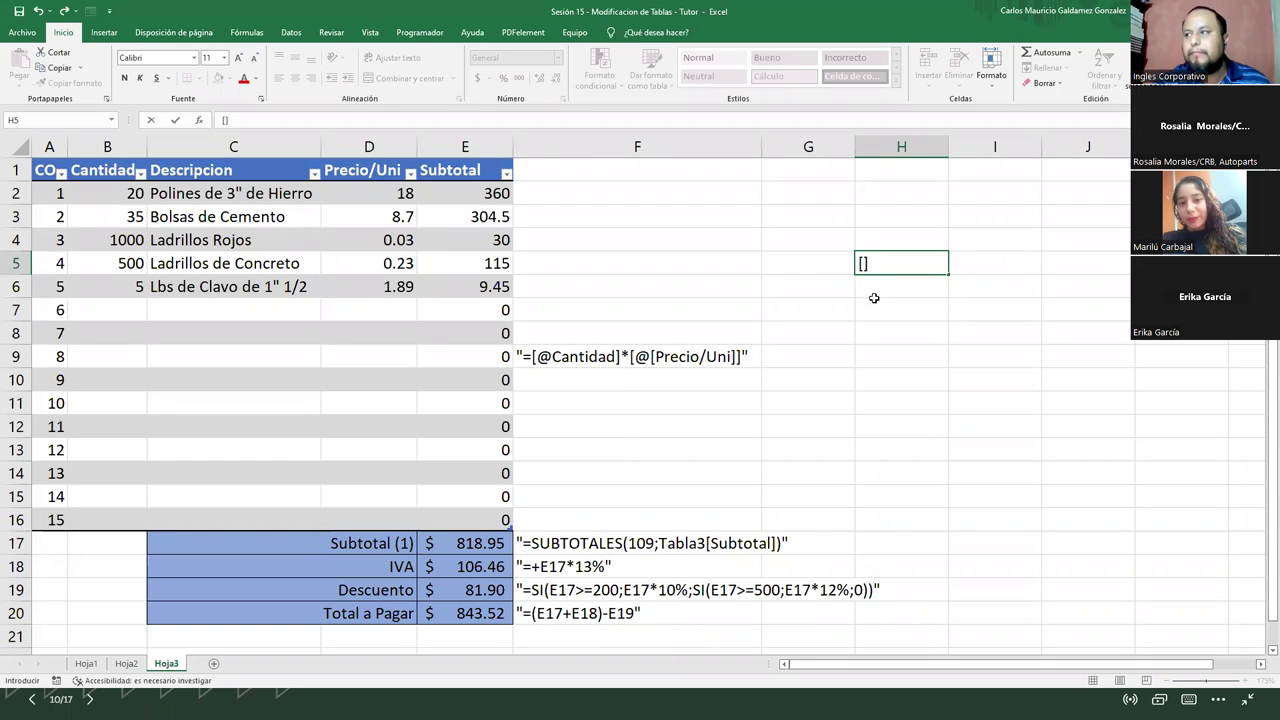
key(BackSpace)
key(BackSpace)
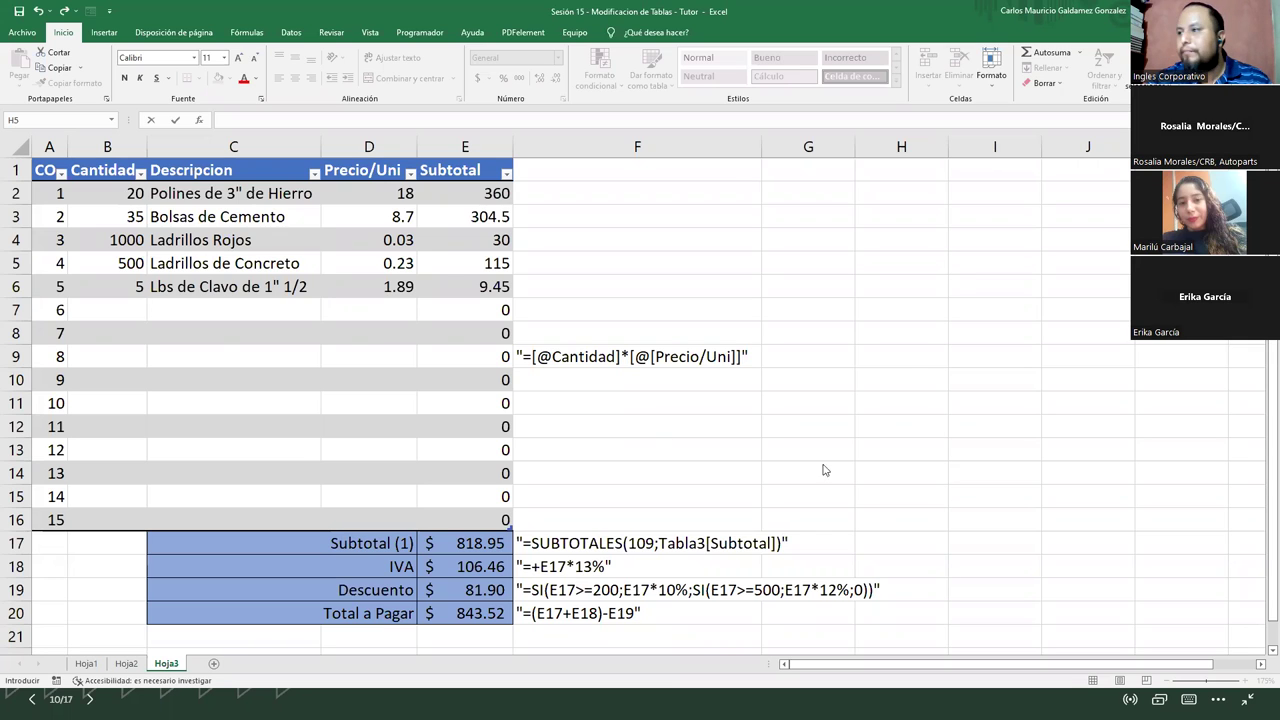
Step: Enter a pair of square brackets, [], in H9 on Hoja3
click(886, 356)
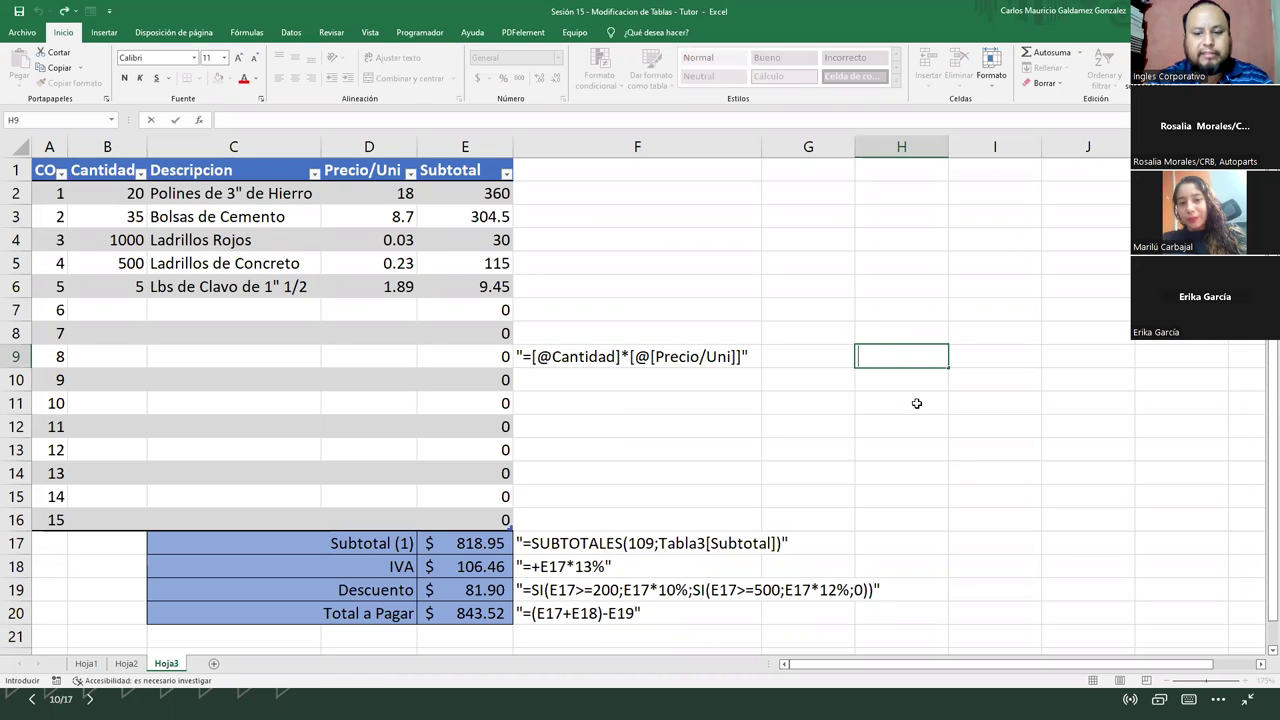
text([)
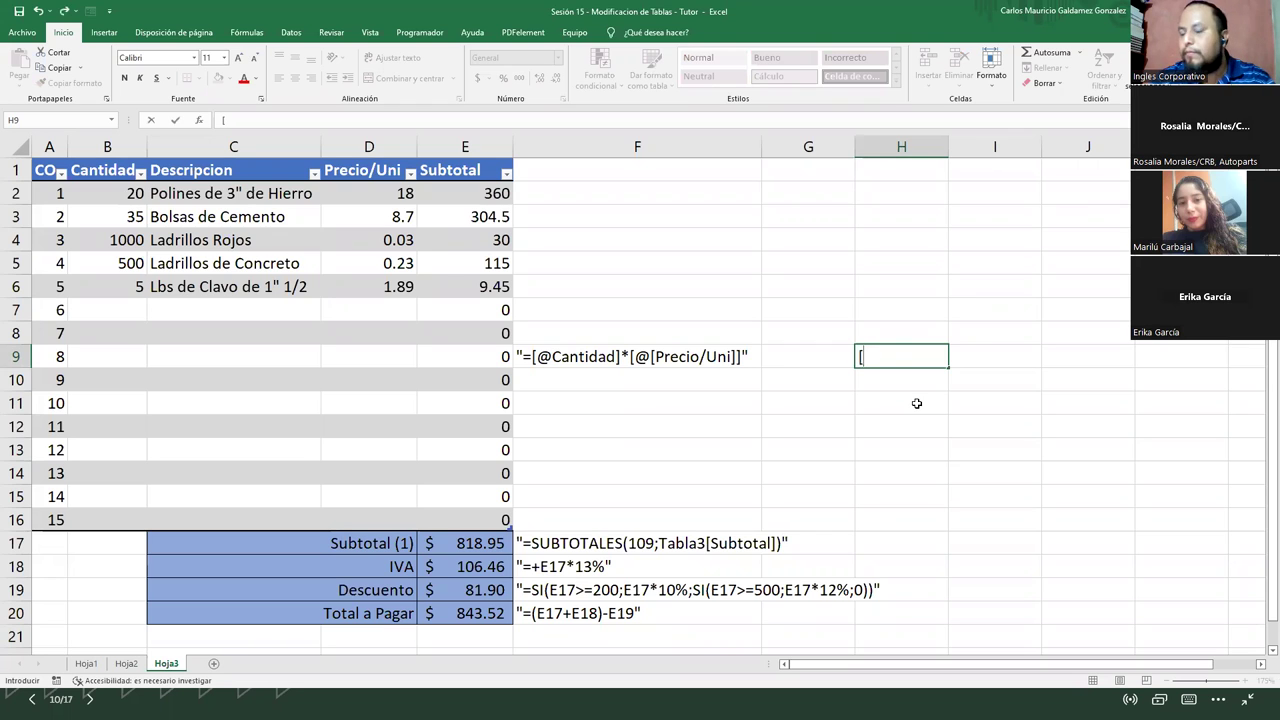
text(])
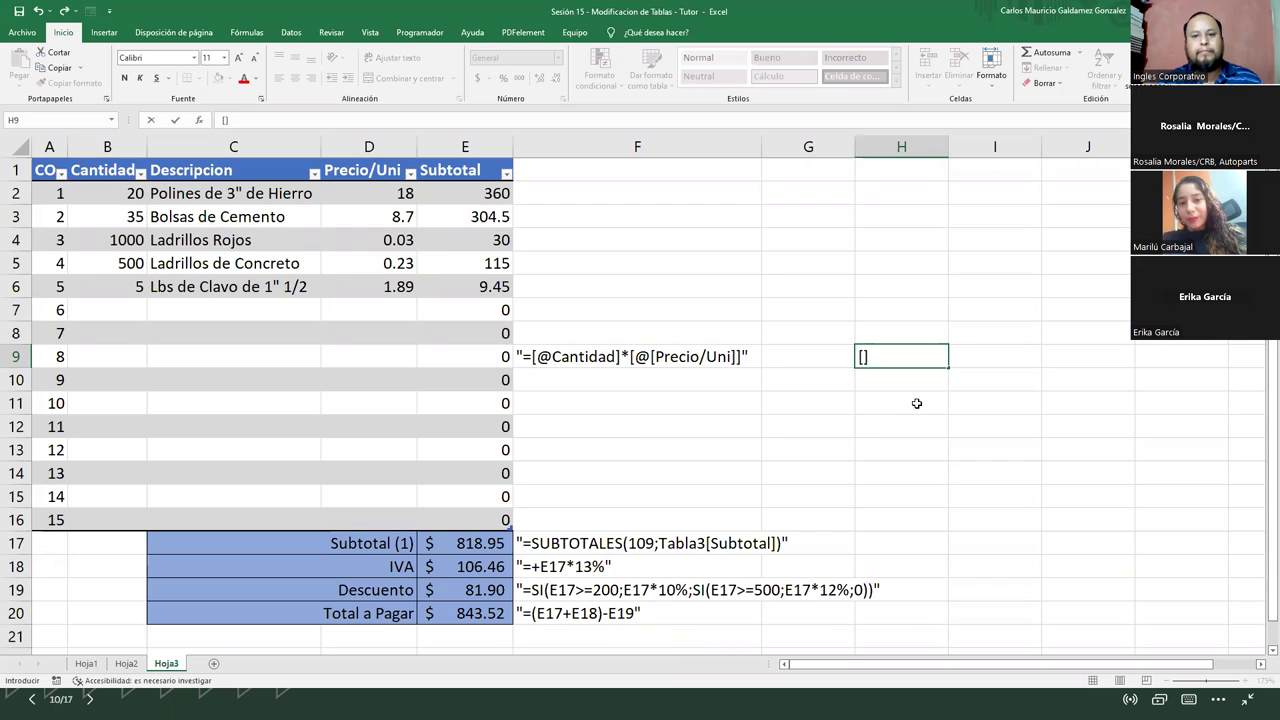
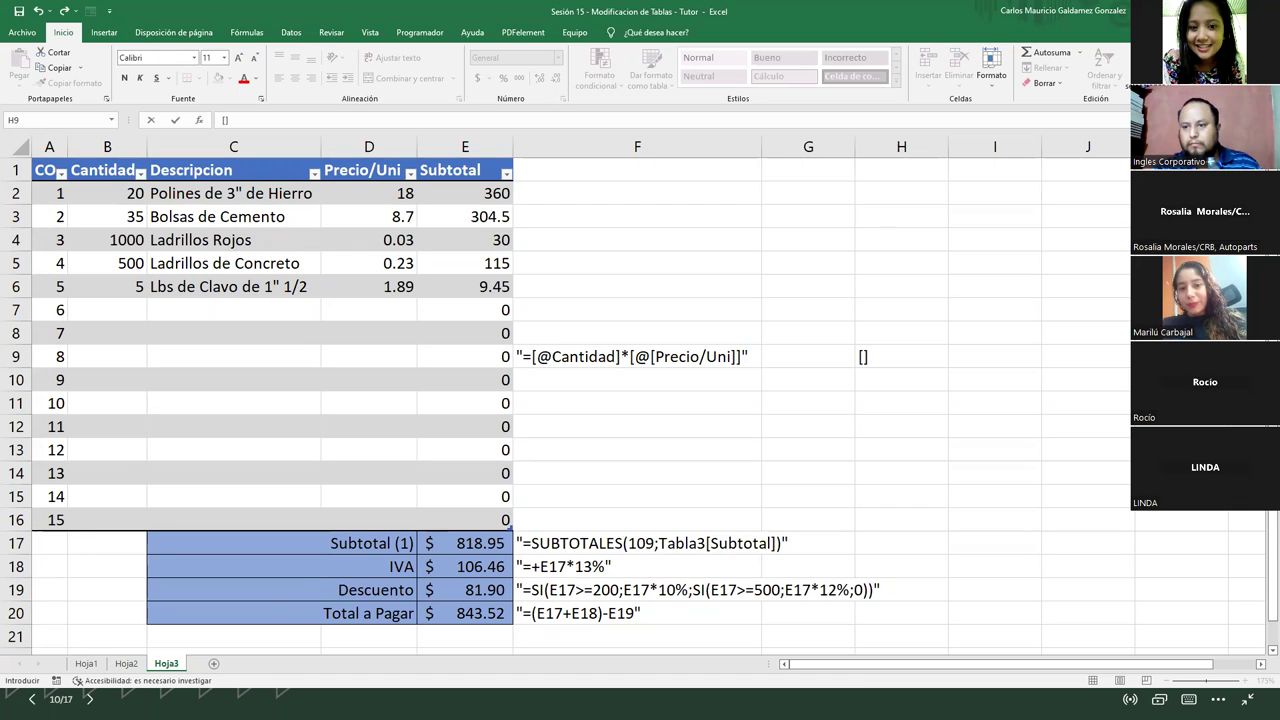
click(125, 665)
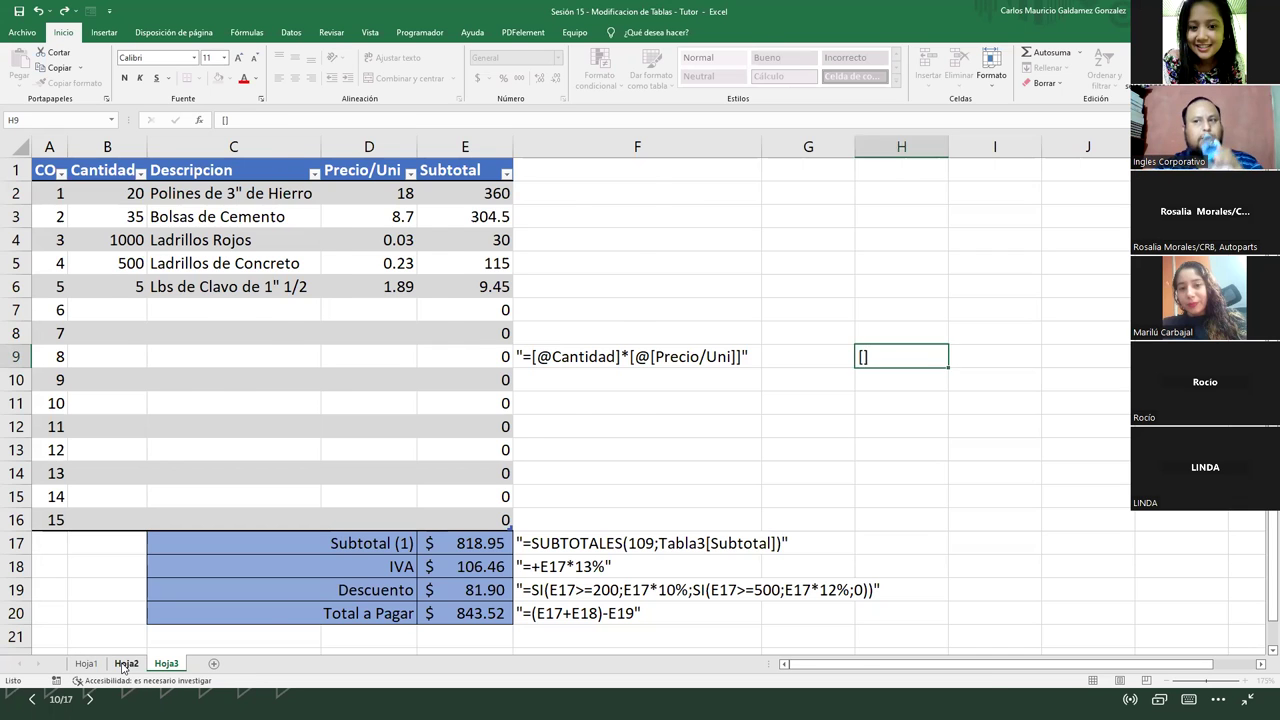
Step: On Hoja2, examine the structured-reference formulas in the Ganancia and % columns and in the Ganancia total
click(125, 665)
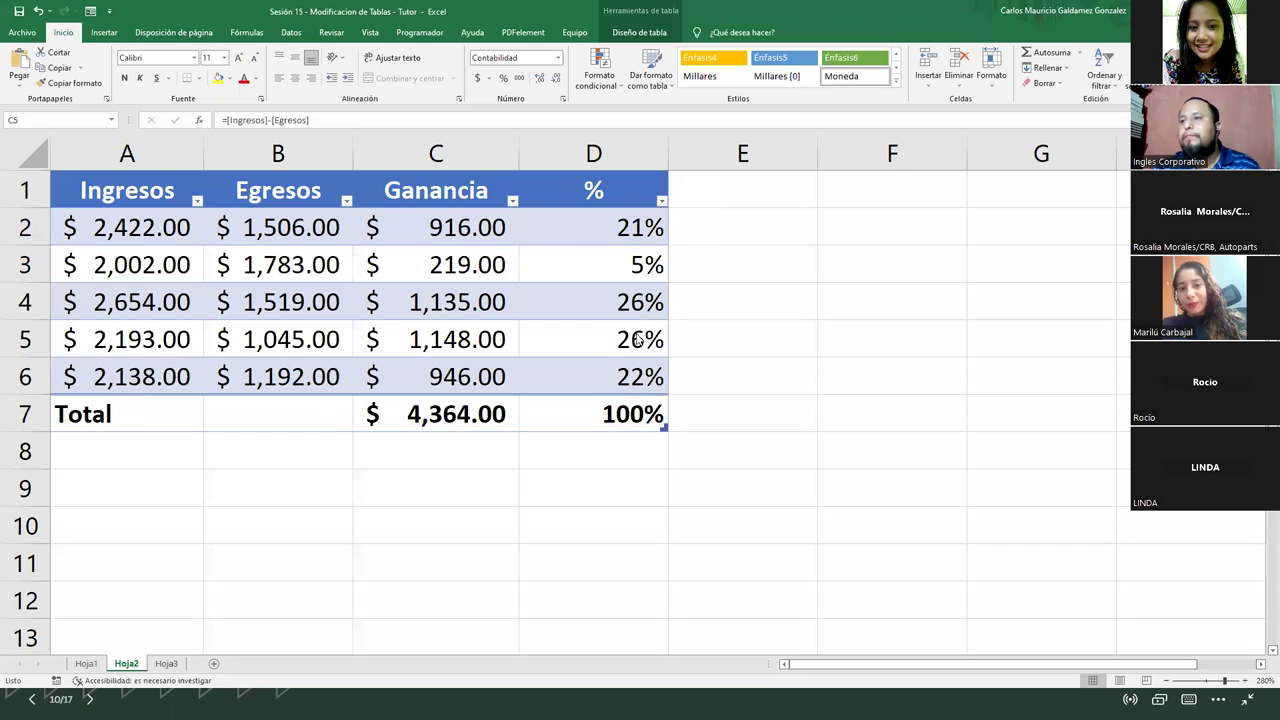
click(364, 322)
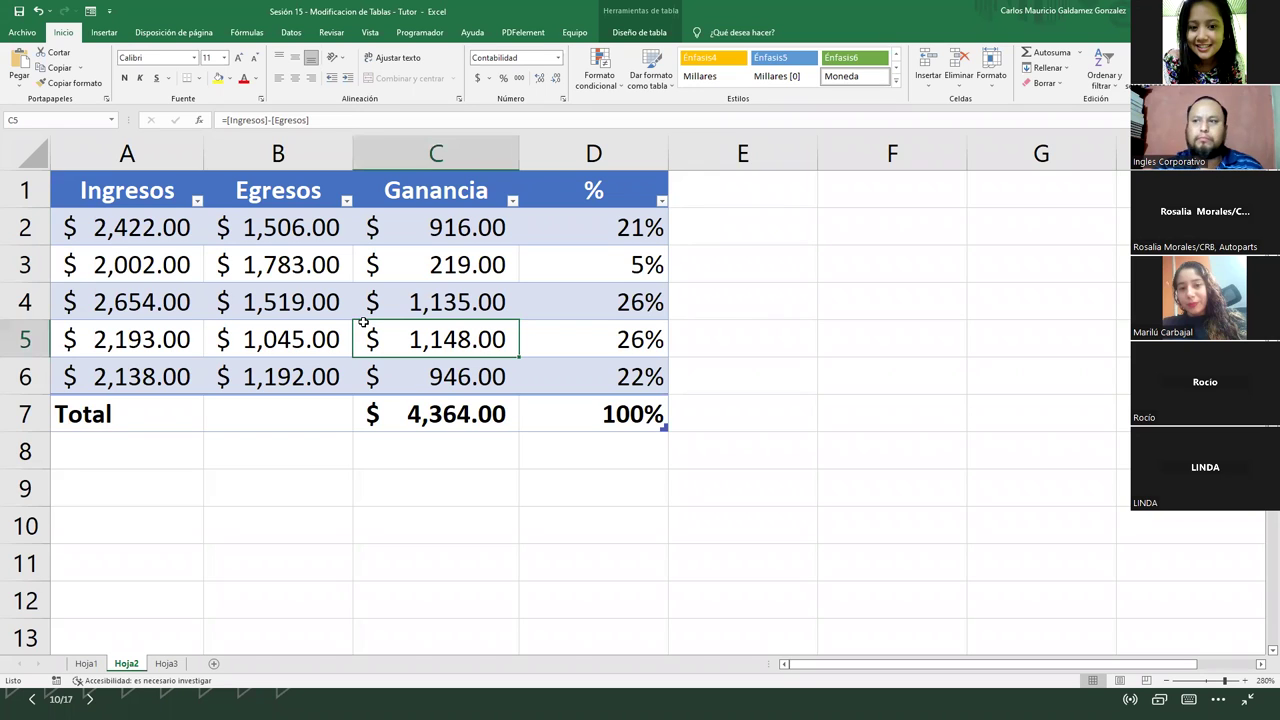
click(387, 421)
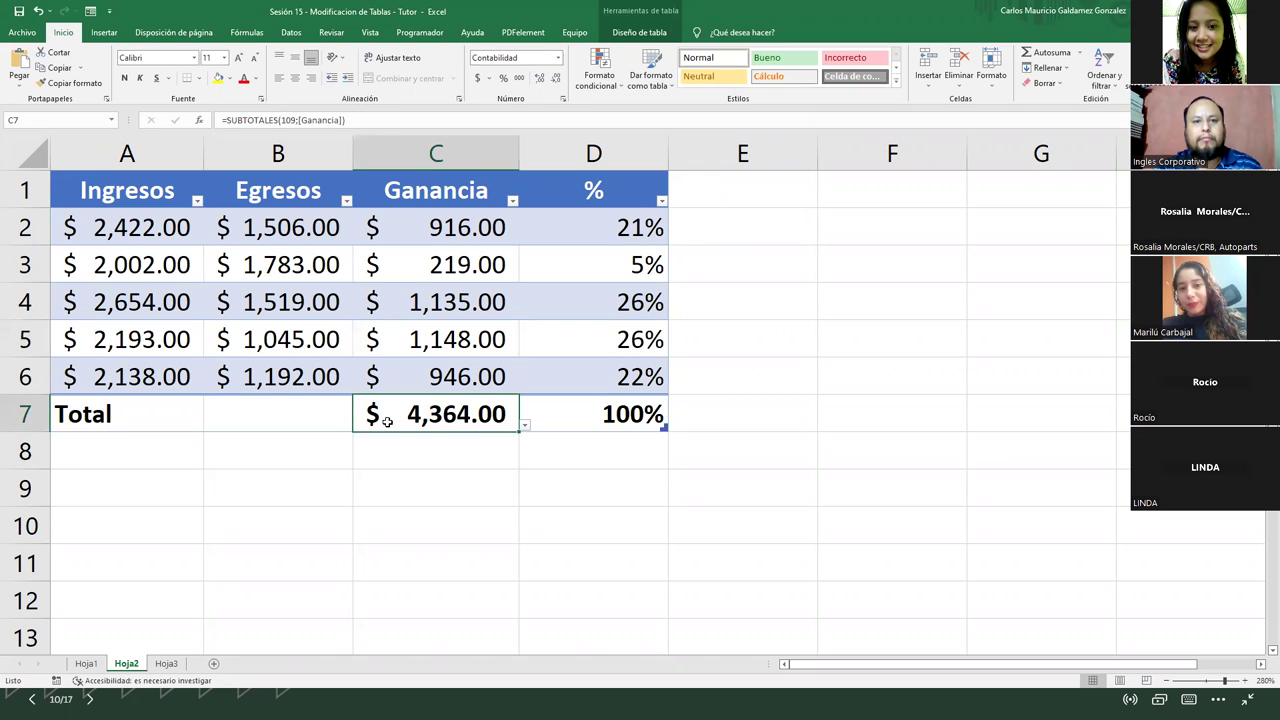
click(440, 245)
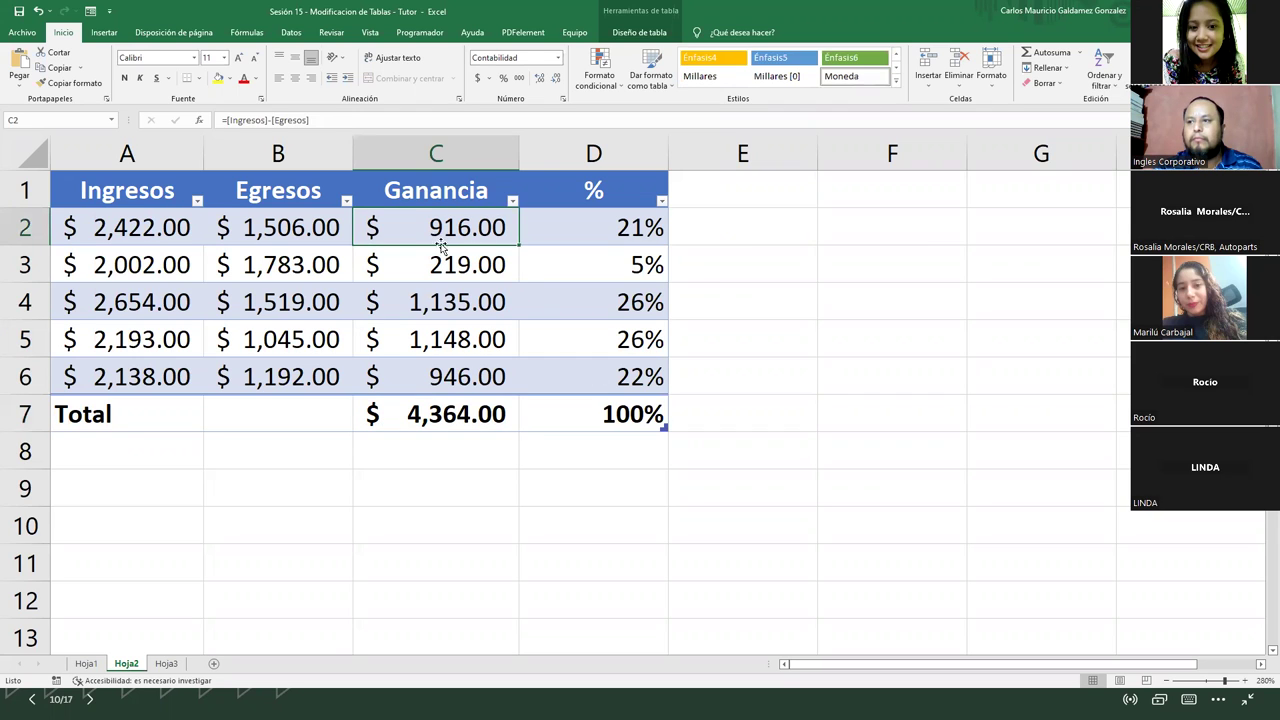
click(549, 238)
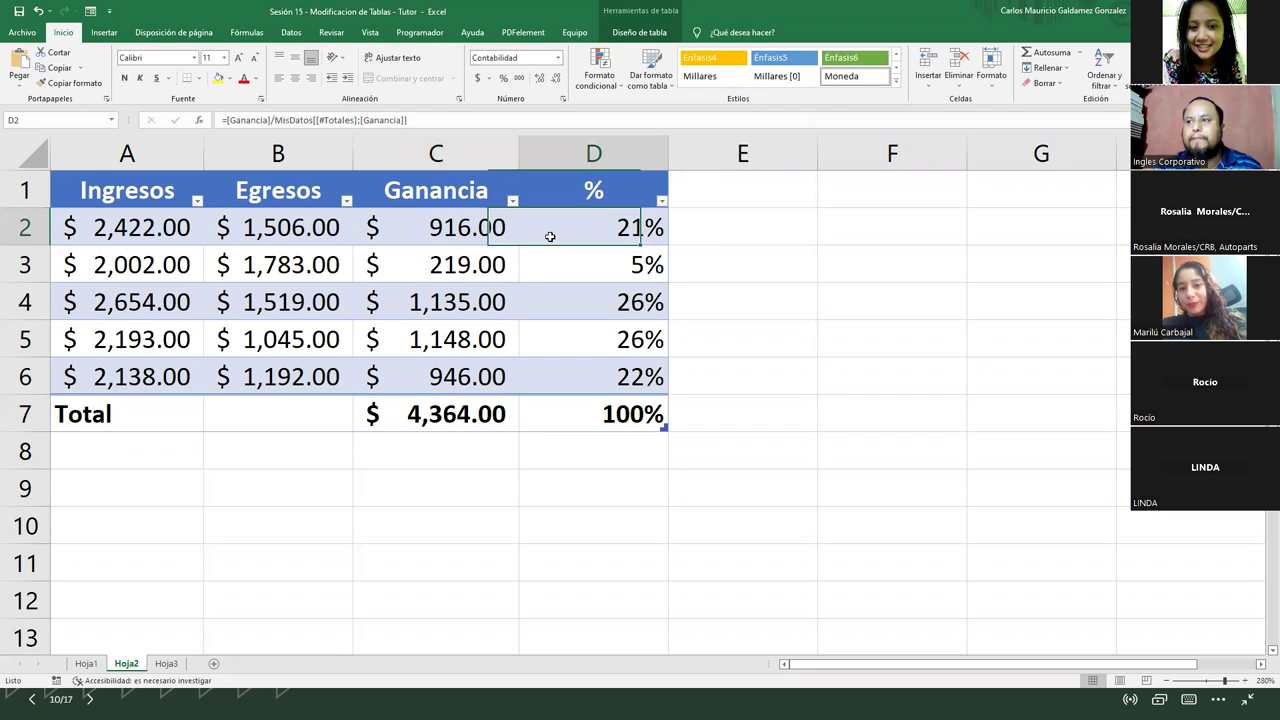
click(147, 228)
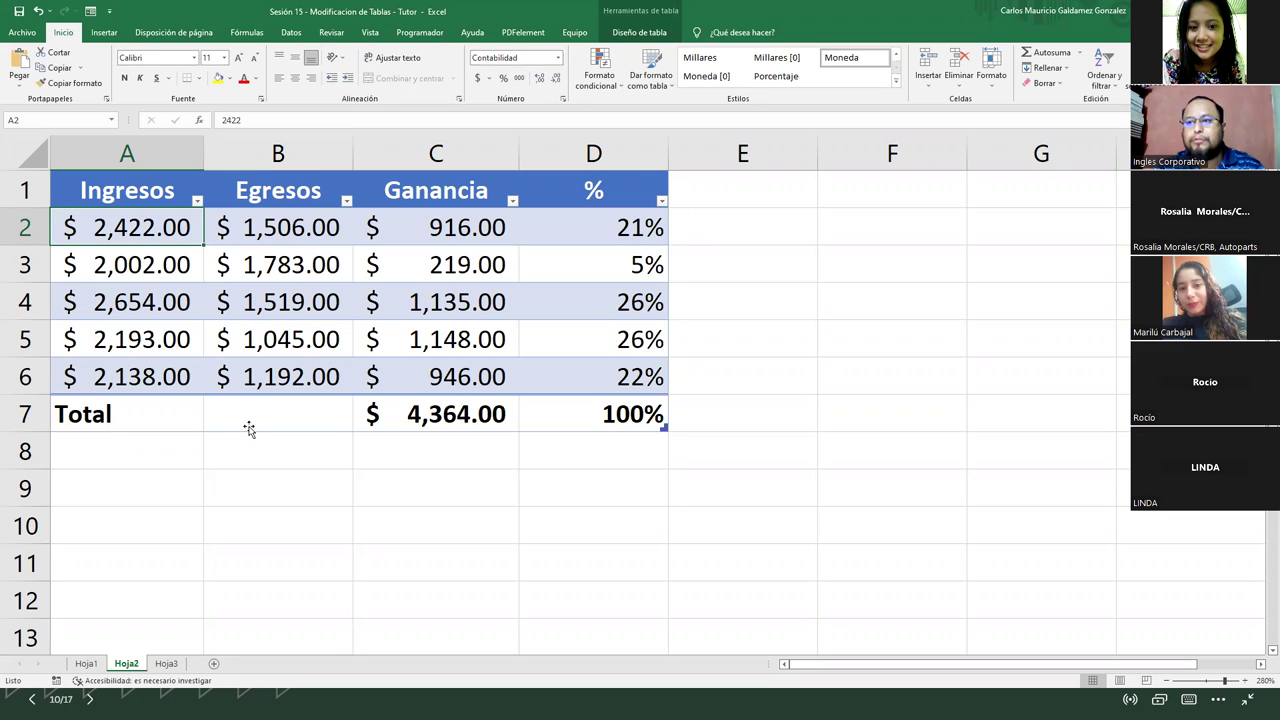
click(226, 375)
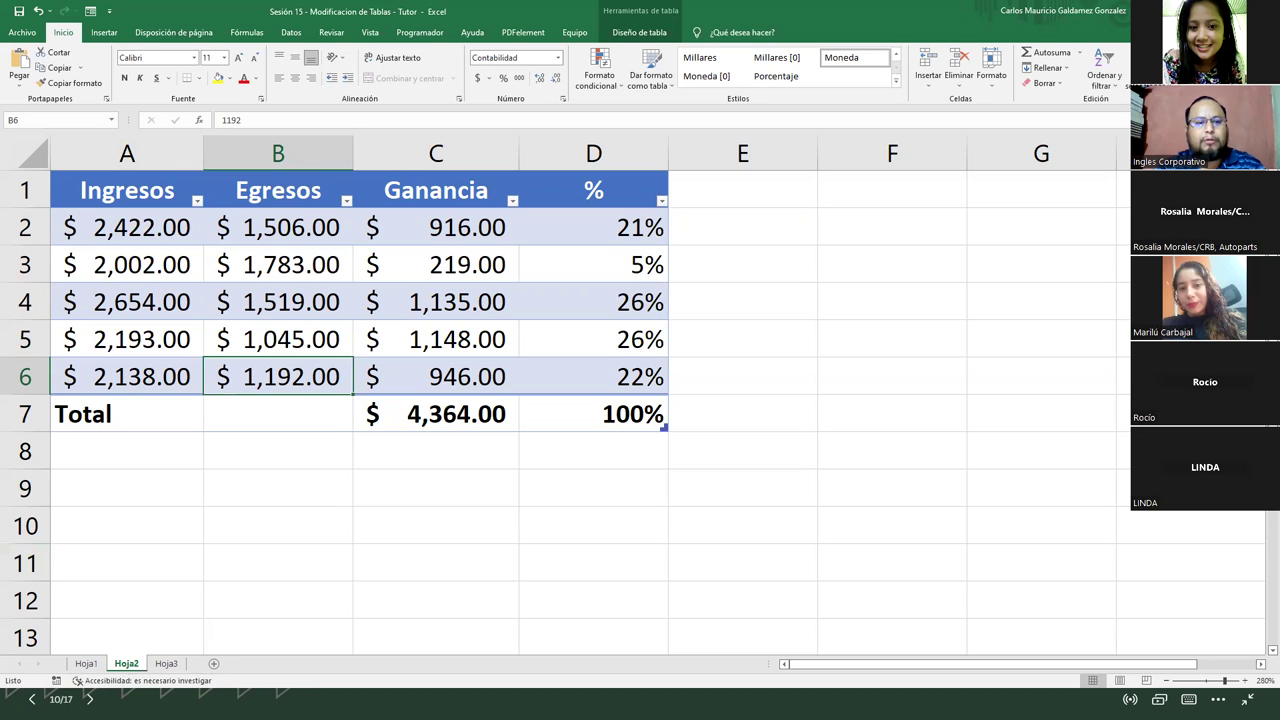
click(234, 415)
click(233, 417)
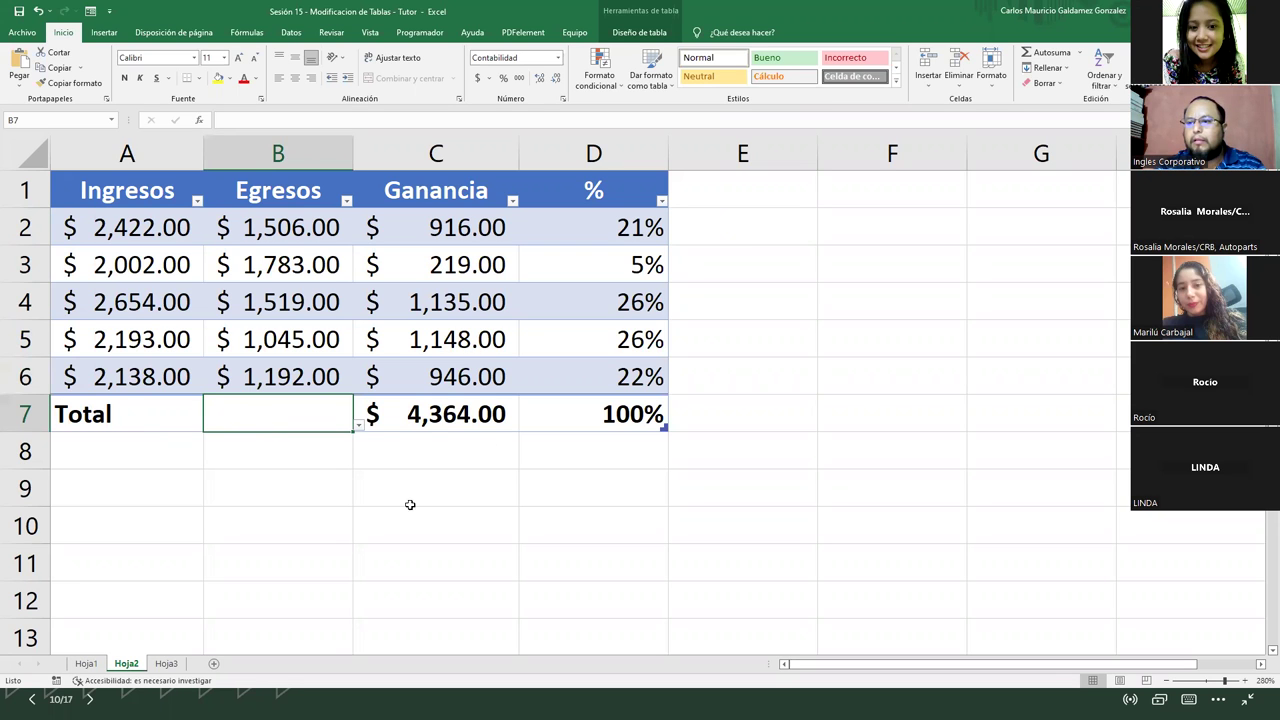
Step: Preview alternative table styles on the materials table on Hoja3 without applying one
click(86, 663)
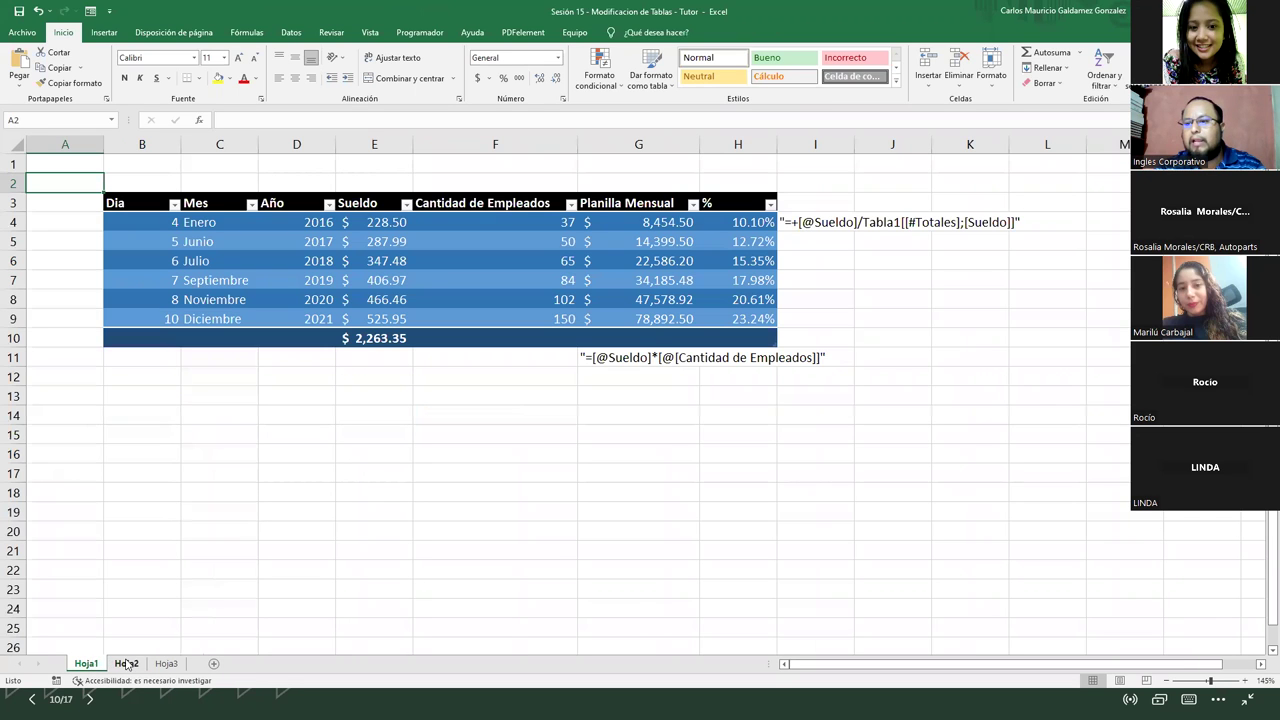
click(161, 667)
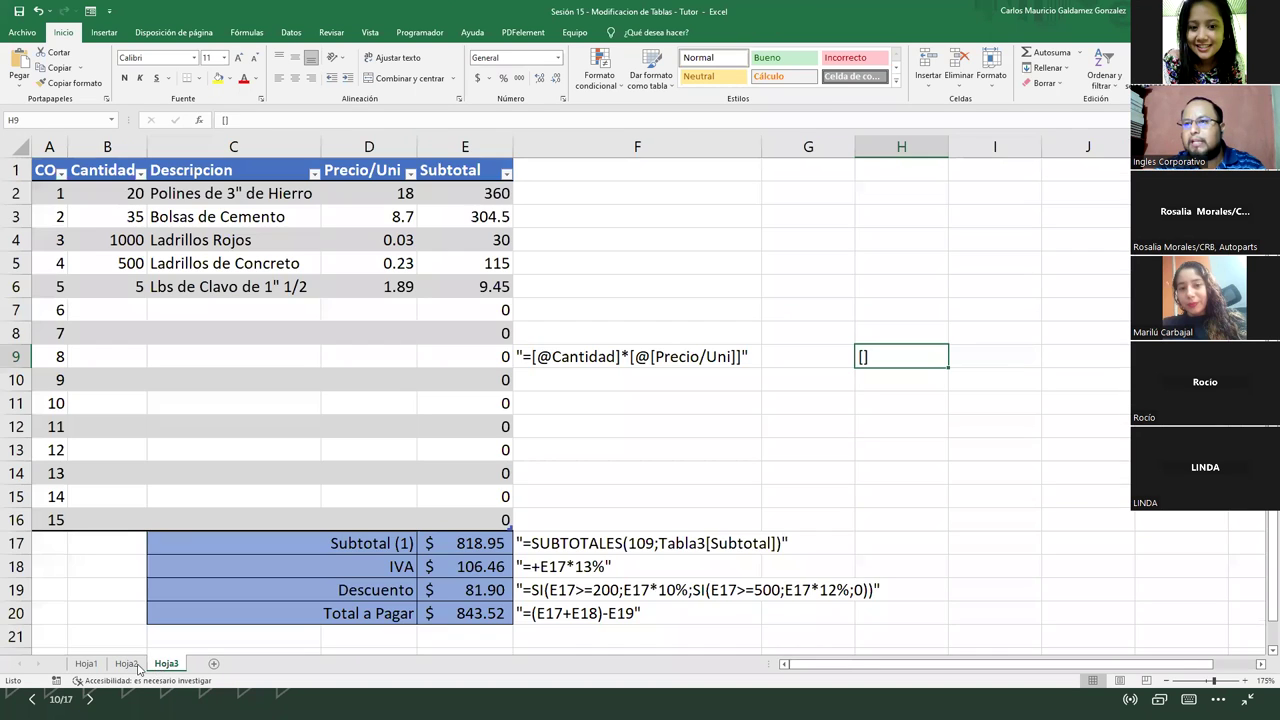
click(50, 170)
key(ctrl+a)
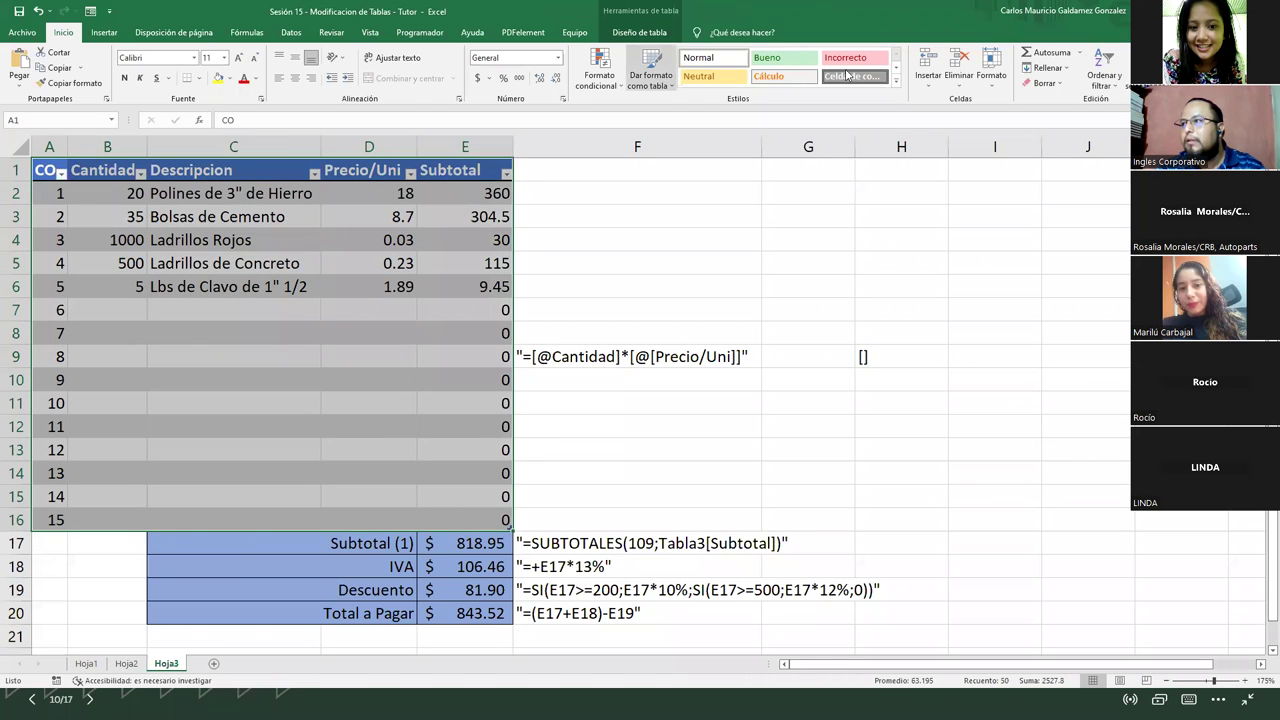
click(650, 24)
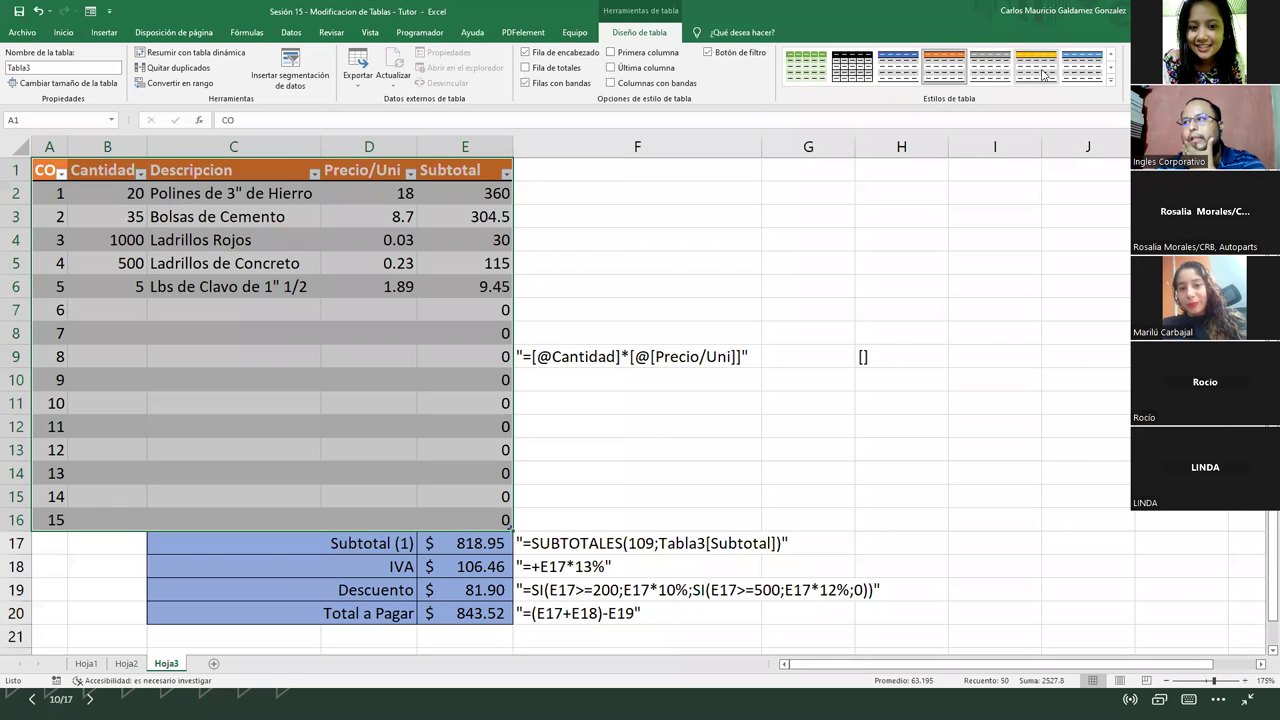
click(1111, 81)
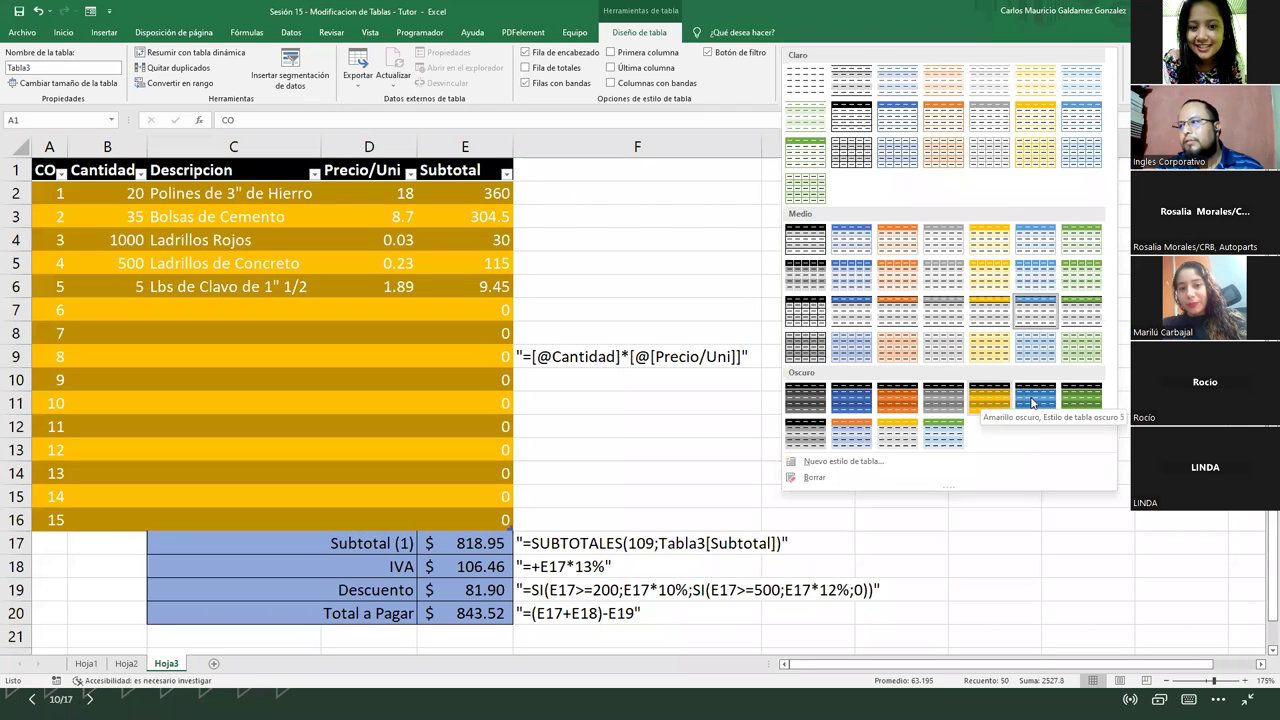
click(850, 22)
click(230, 284)
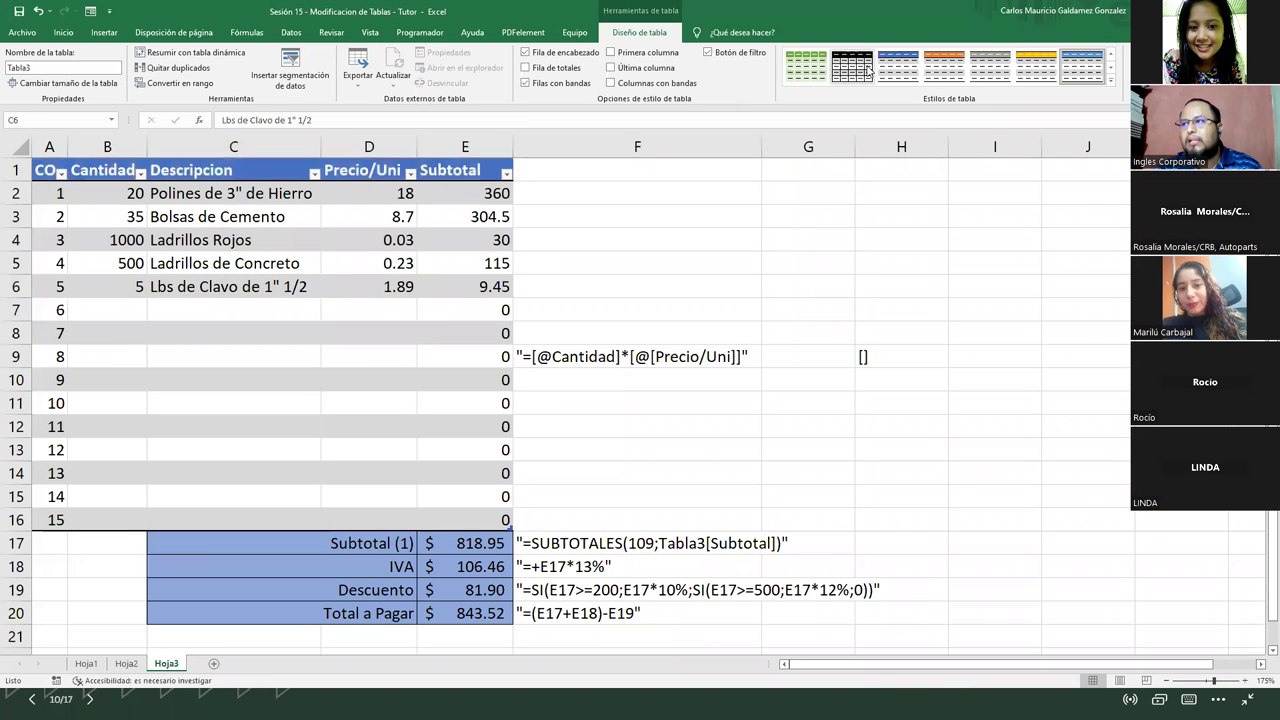
Step: Restyle the materials table on Hoja3 with the dark green banded style that has a black header
click(1110, 80)
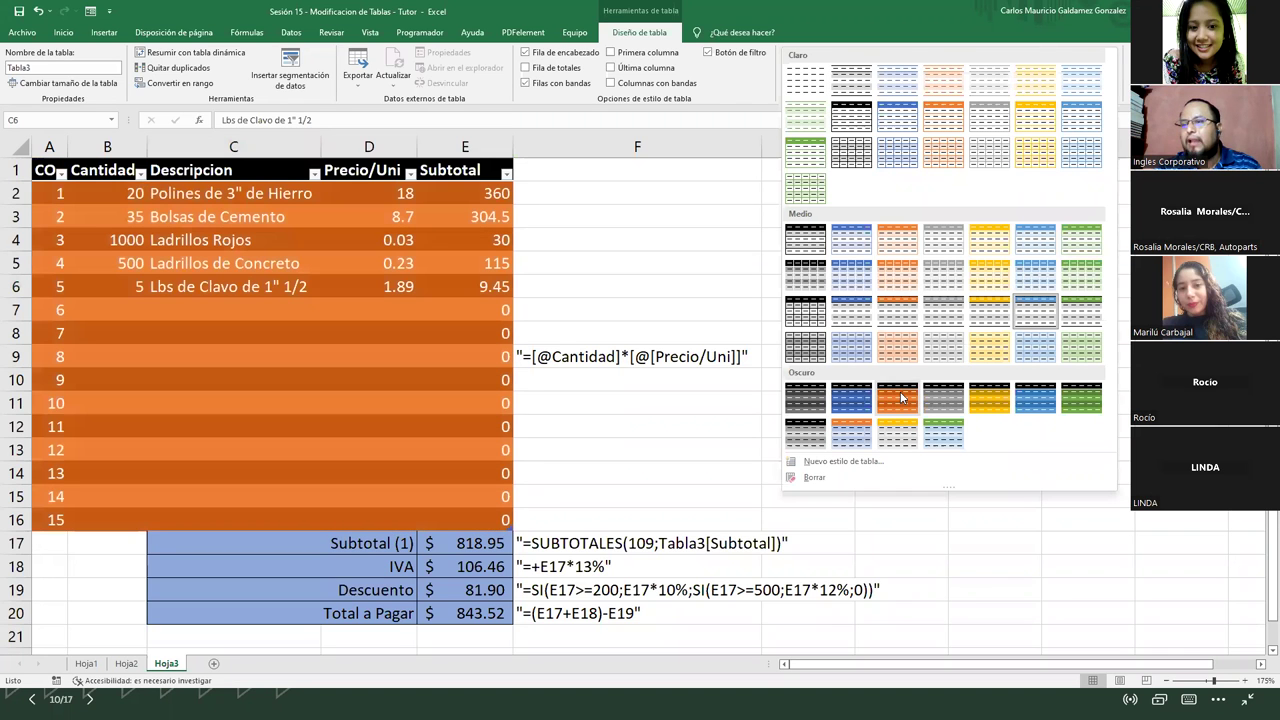
click(900, 398)
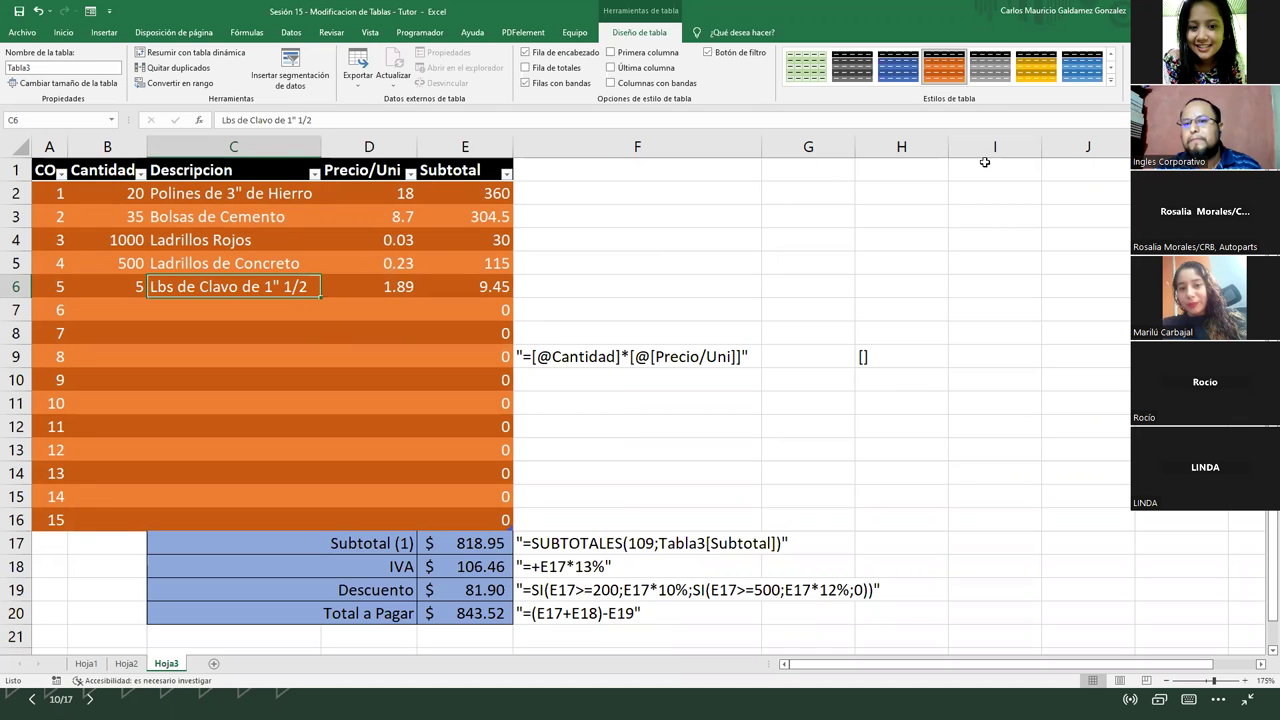
click(1110, 79)
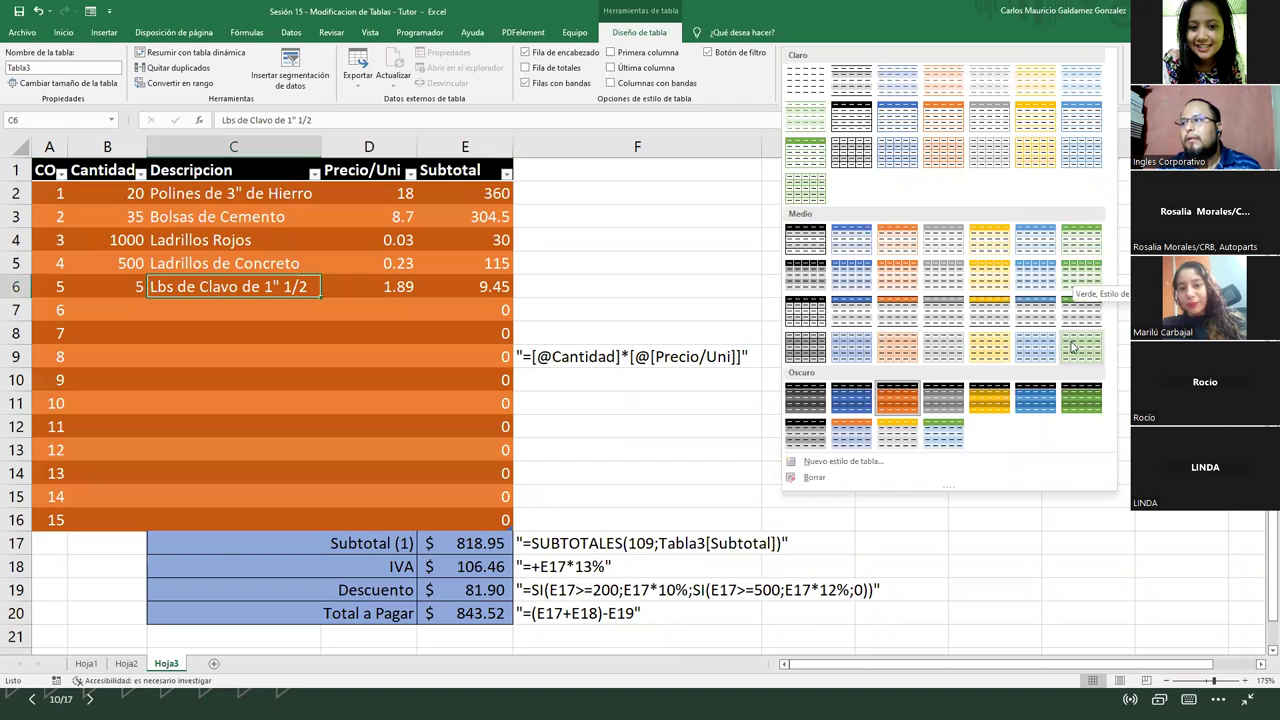
click(1080, 405)
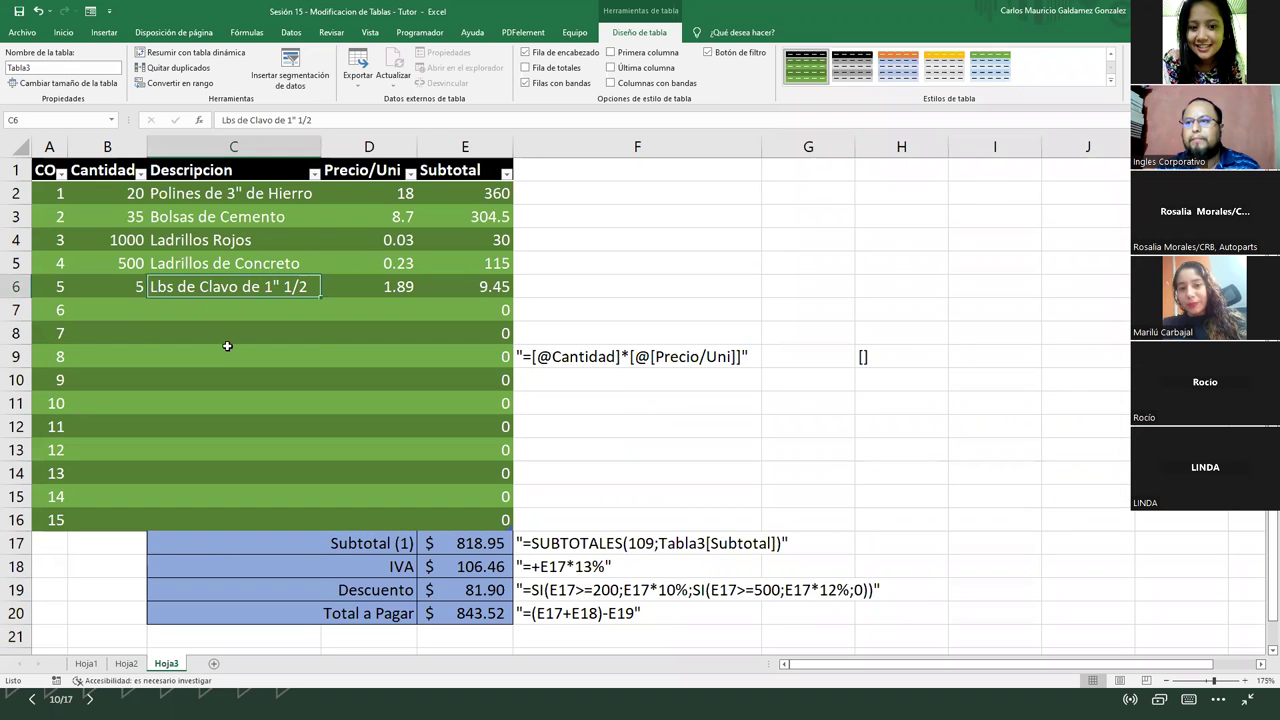
Step: Apply the dollar accounting format to the Precio/Uni and Subtotal values in D2:E16
click(100, 200)
drag(100, 238, 100, 290)
drag(165, 193, 408, 284)
drag(375, 193, 480, 520)
click(64, 32)
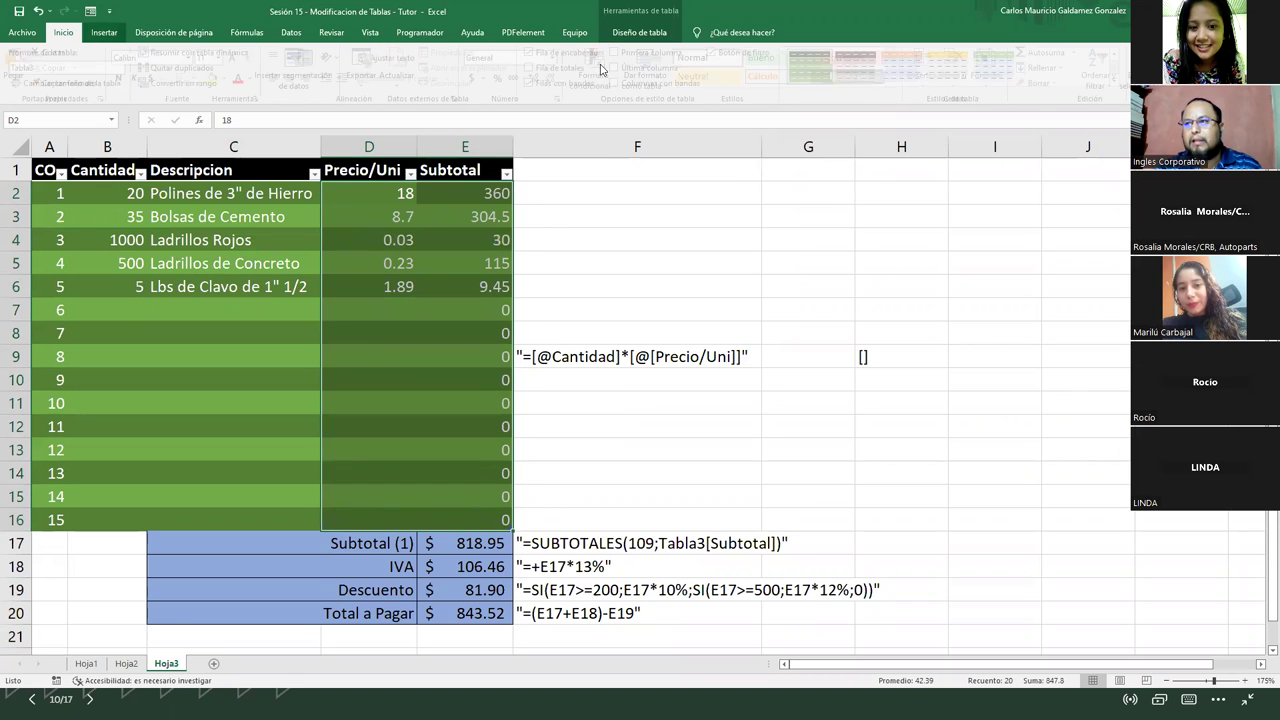
click(477, 78)
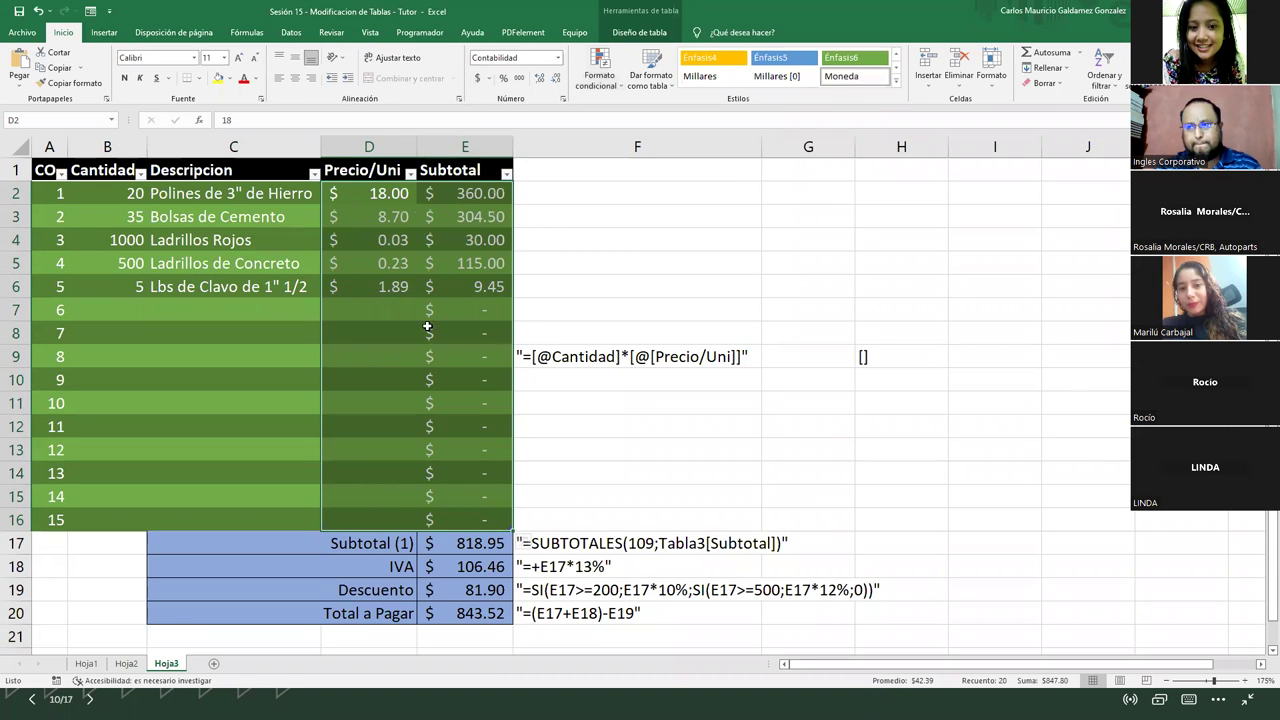
click(368, 311)
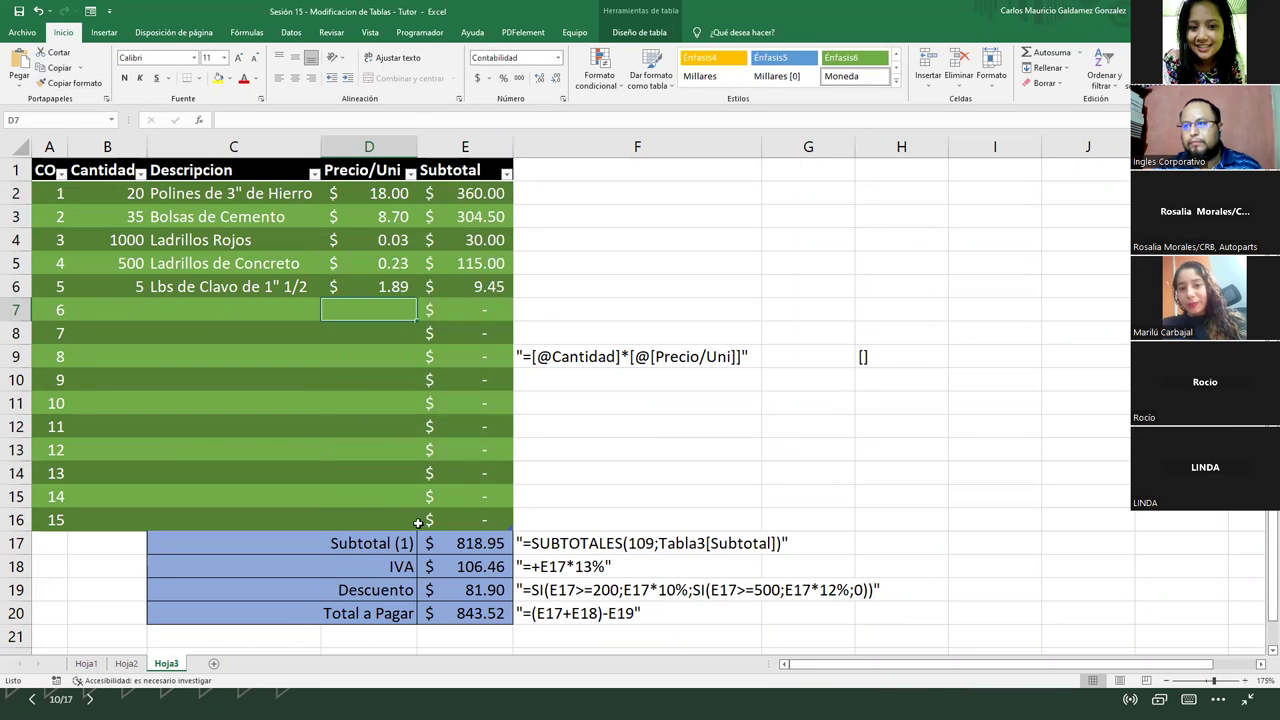
Step: On Hoja1, center the Cantidad de Empleados values in F4:F9
click(130, 667)
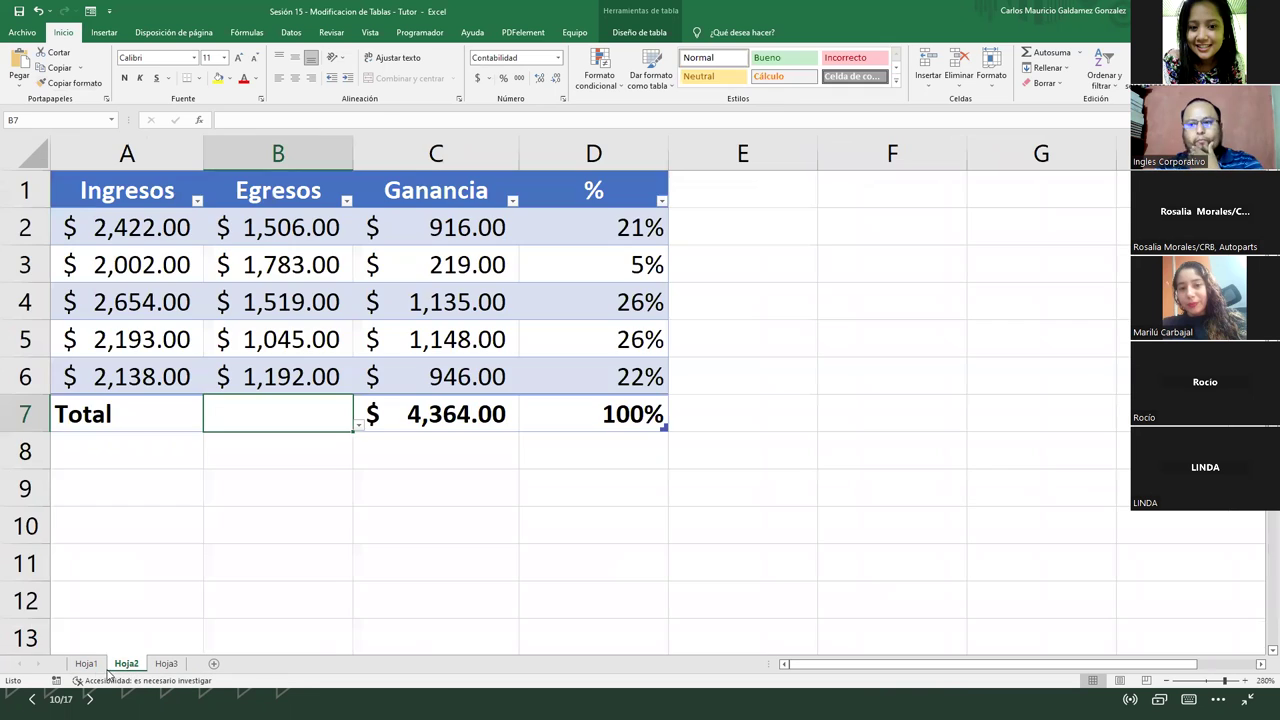
click(86, 664)
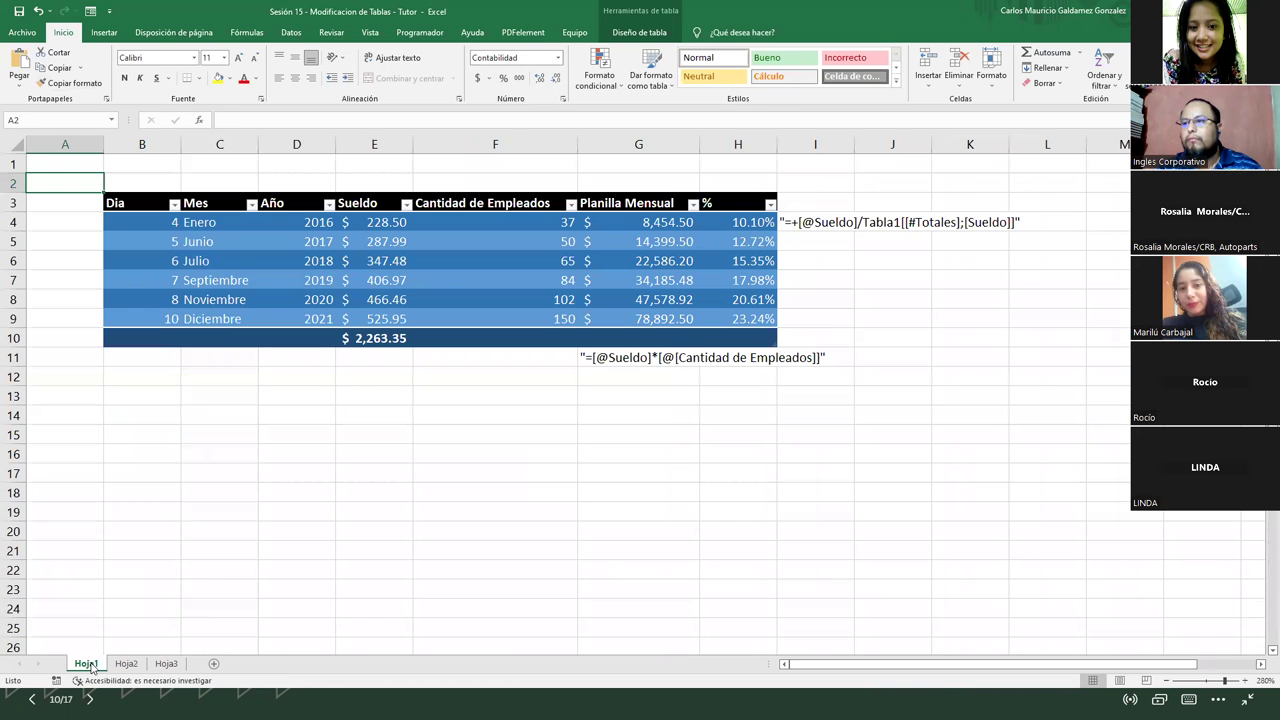
click(344, 432)
drag(495, 222, 495, 318)
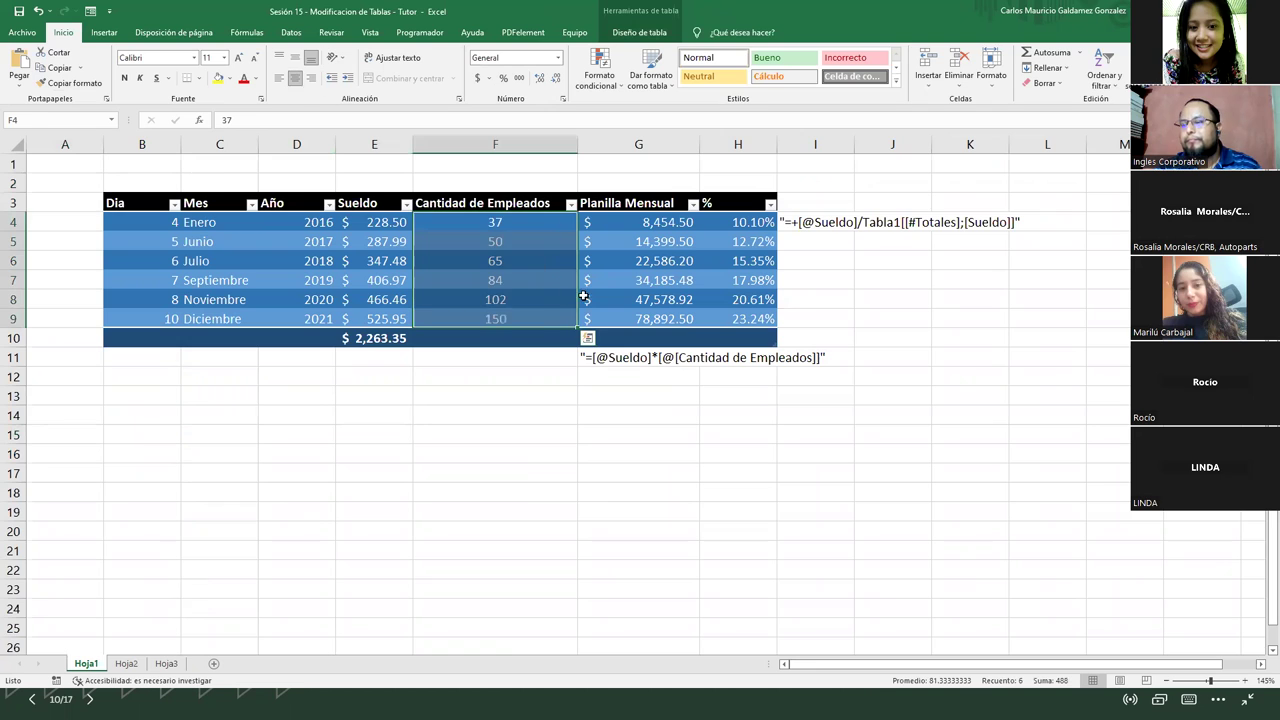
click(530, 272)
Step: Center the table's header row on Hoja1, from Dia through %
mouse_move(146, 222)
mouse_down()
mouse_move(745, 223)
mouse_move(700, 205)
mouse_move(138, 203)
mouse_up()
click(295, 79)
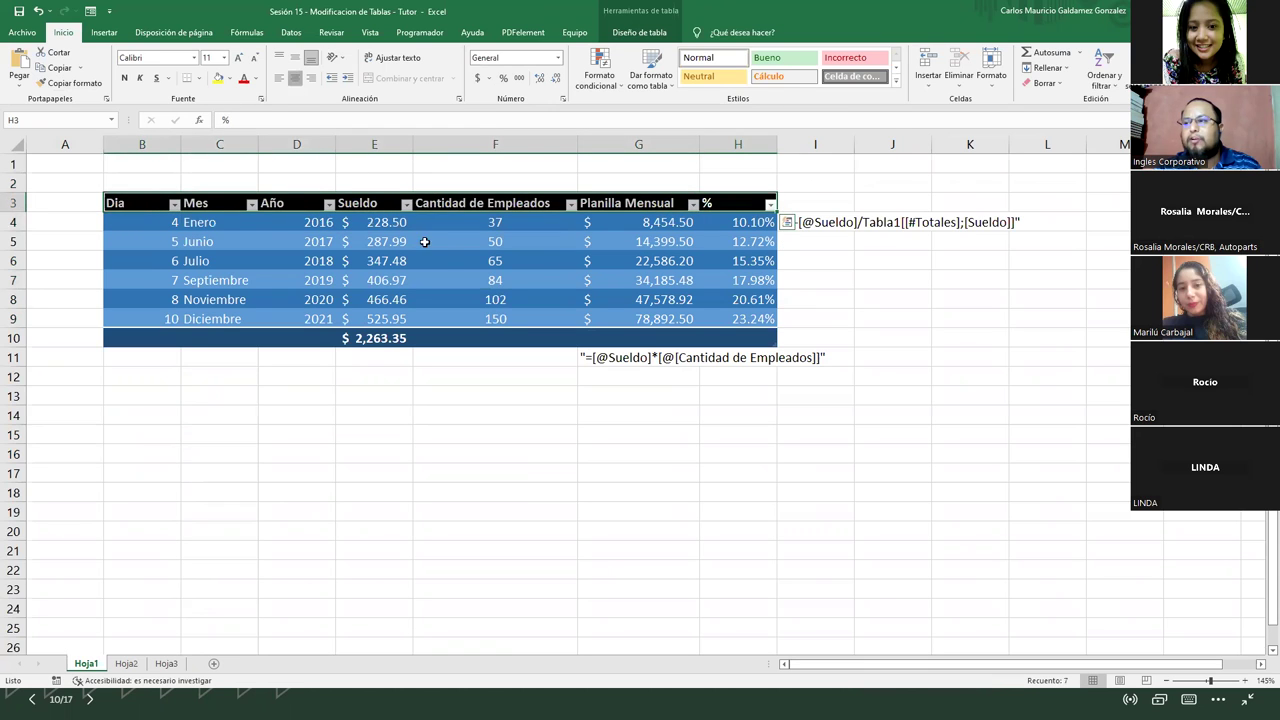
click(499, 226)
click(386, 222)
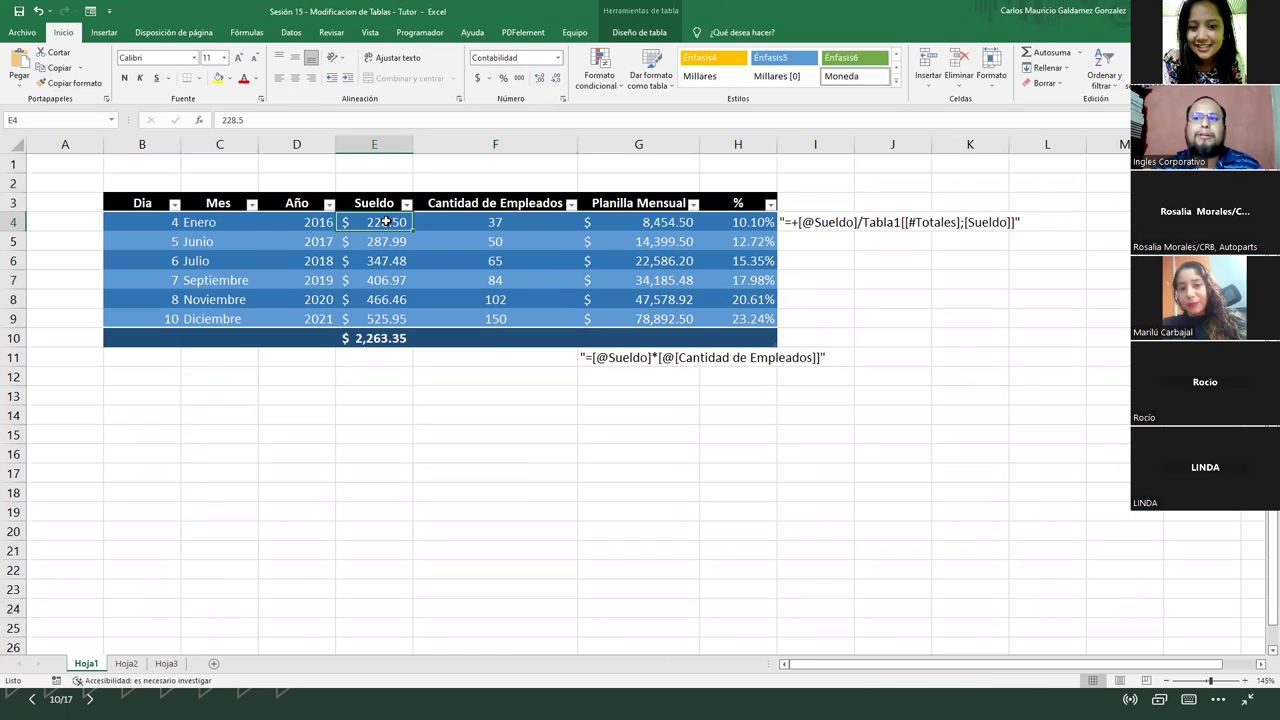
click(306, 317)
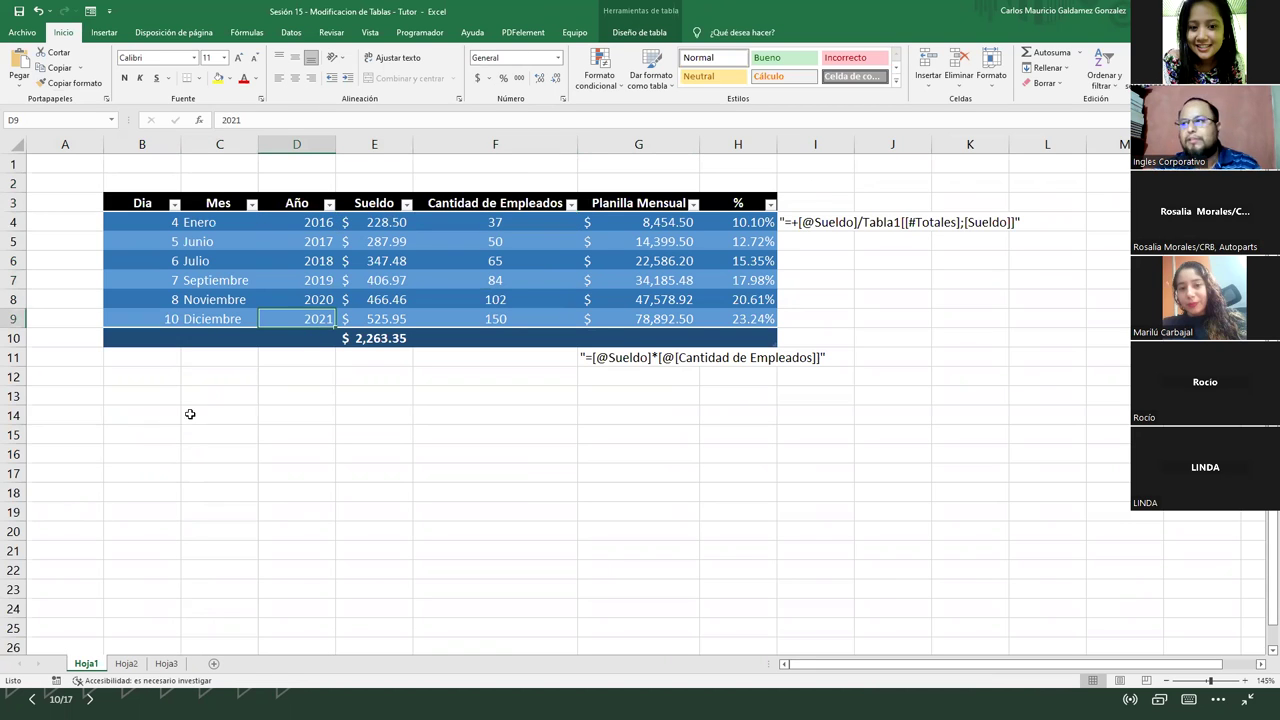
Step: Add a record to the Hoja1 table through its data form: Dia 3, Mes Noviembre, Año 2022, Sueldo 566.99, Cantidad de Empleados 300
click(358, 248)
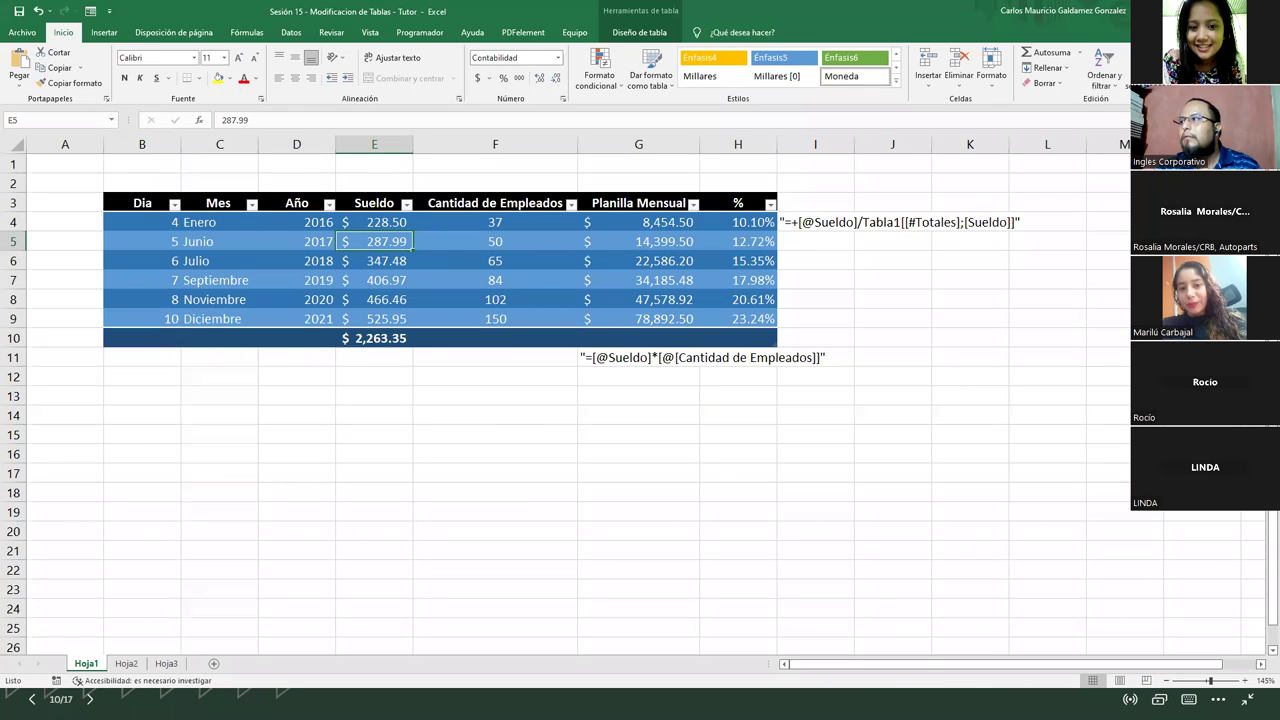
key(alt+4)
click(858, 345)
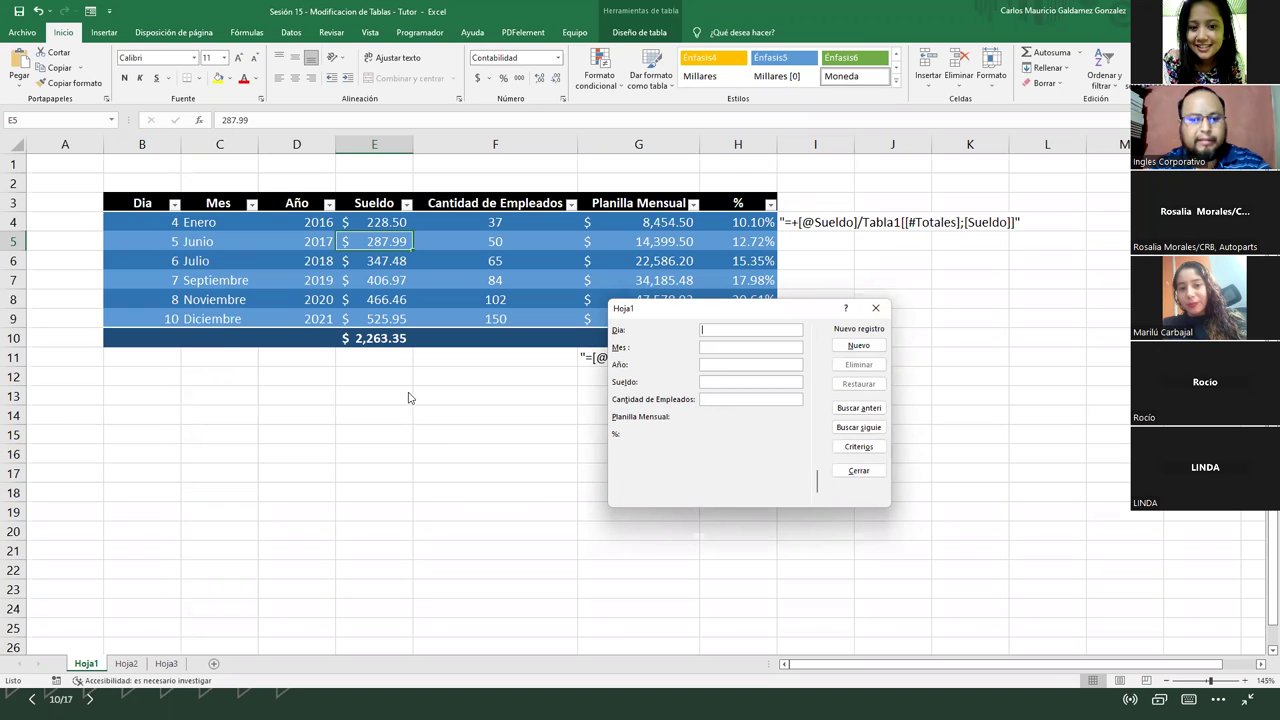
text(3)
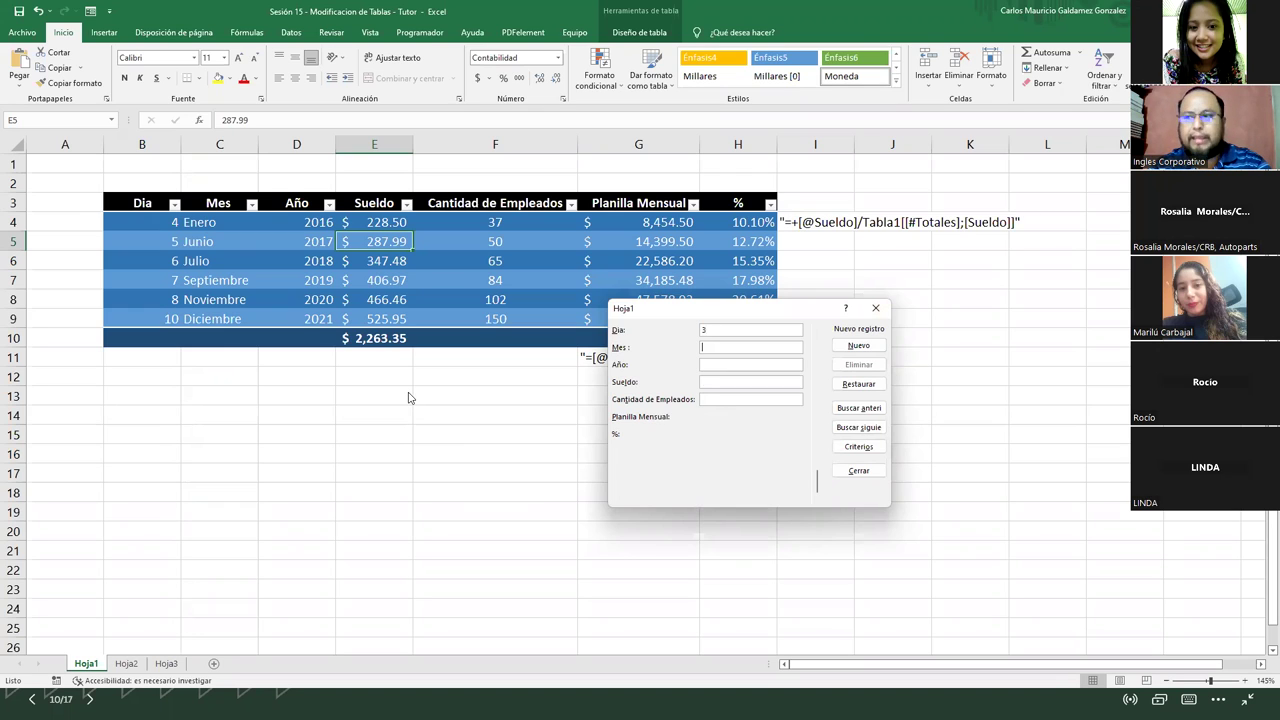
text(Noviembre)
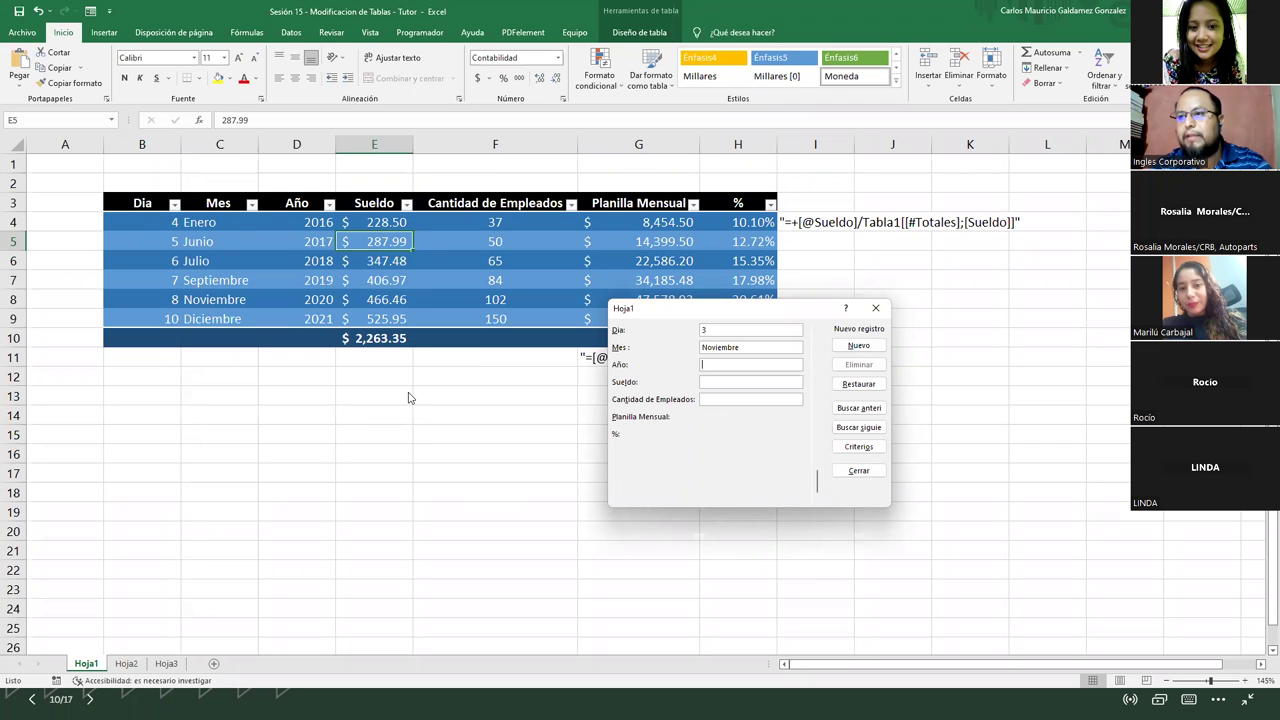
text(2022)
key(Tab)
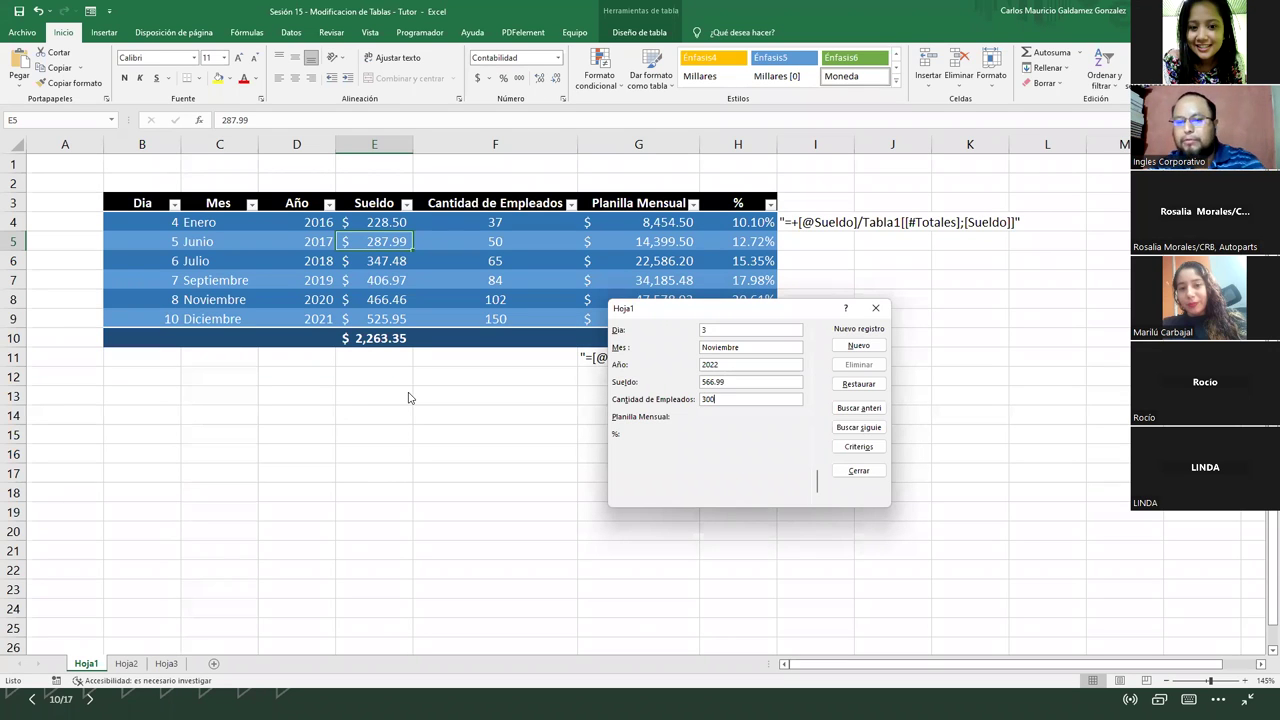
key(Return)
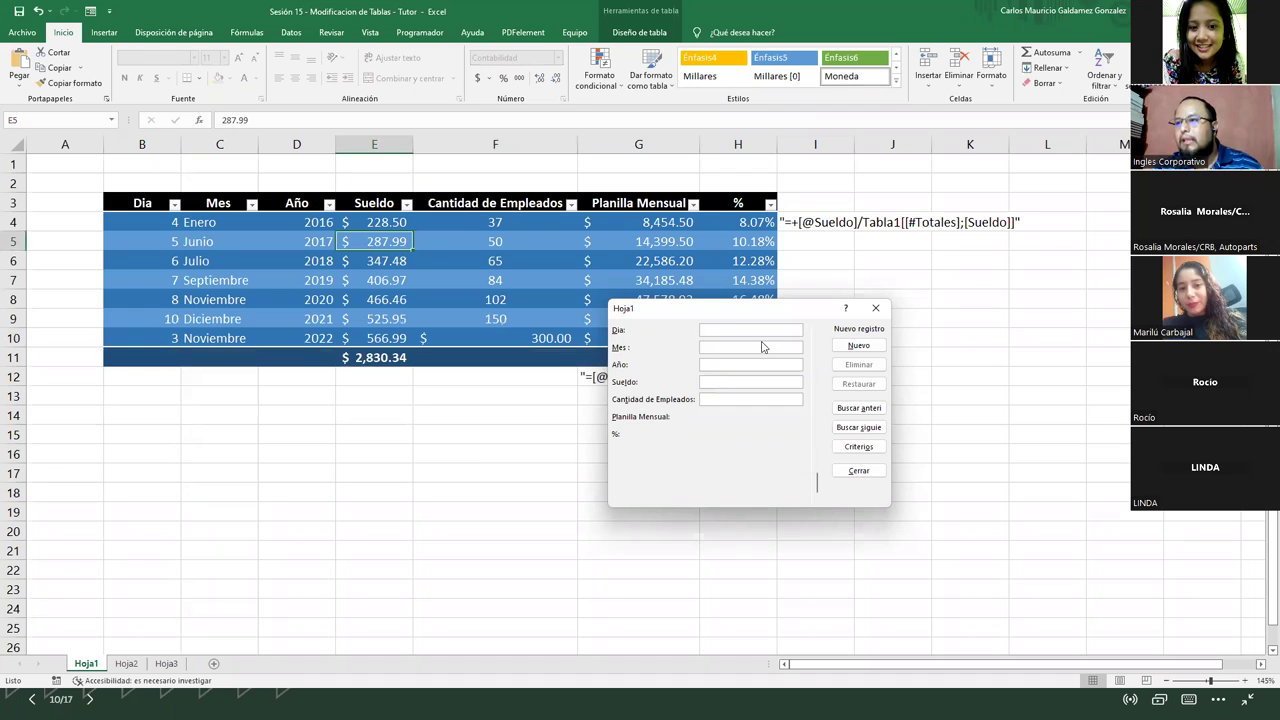
click(876, 308)
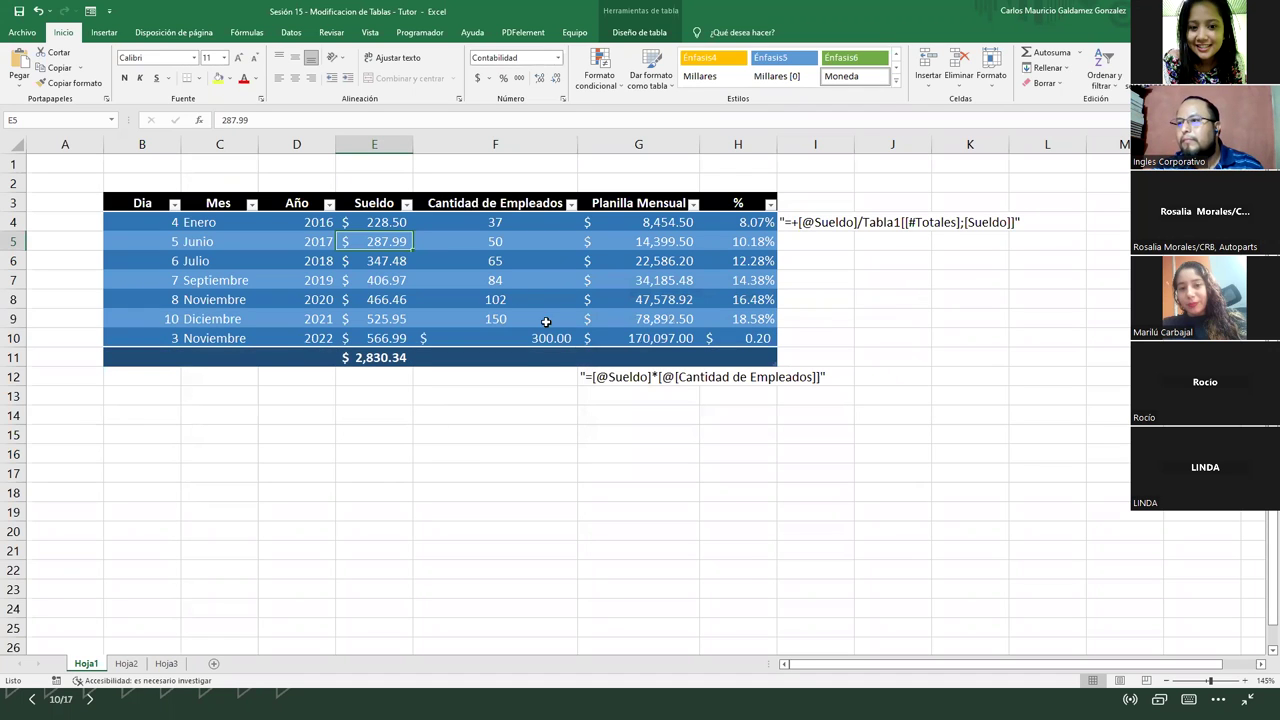
Step: Set the Cantidad de Empleados values in F4:F10 to General format and center them
drag(498, 215, 498, 336)
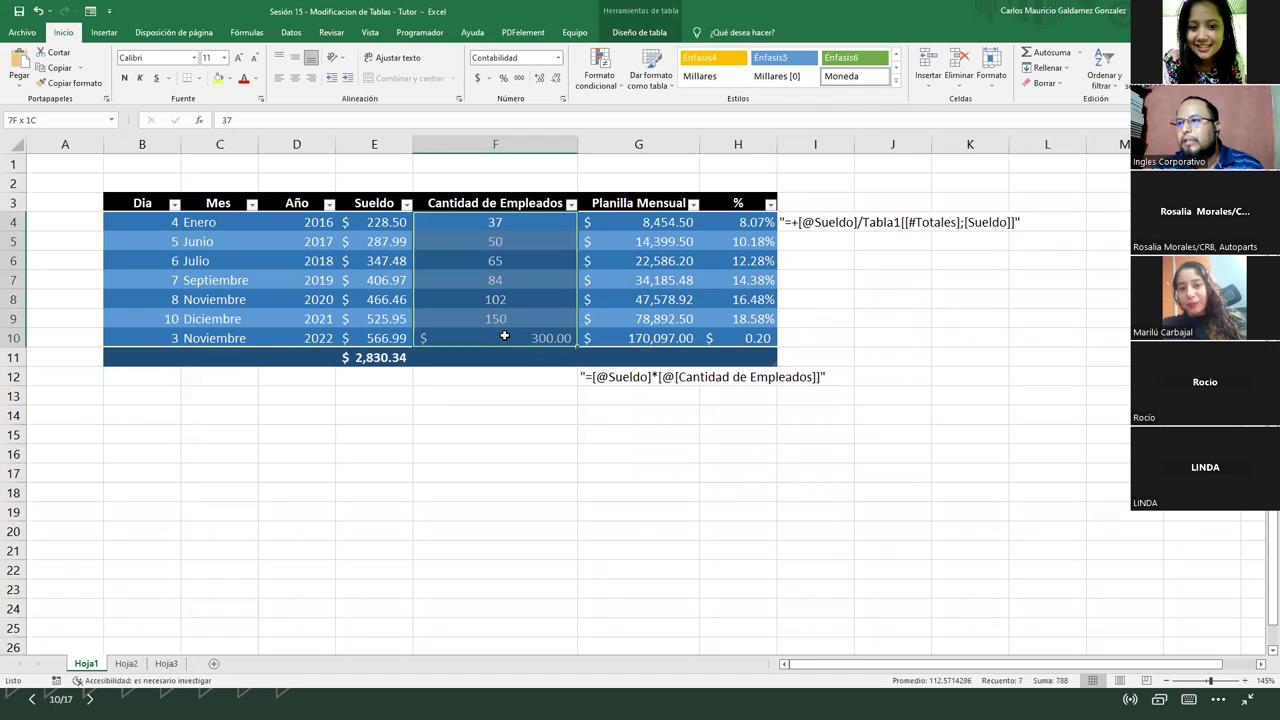
click(557, 57)
click(525, 77)
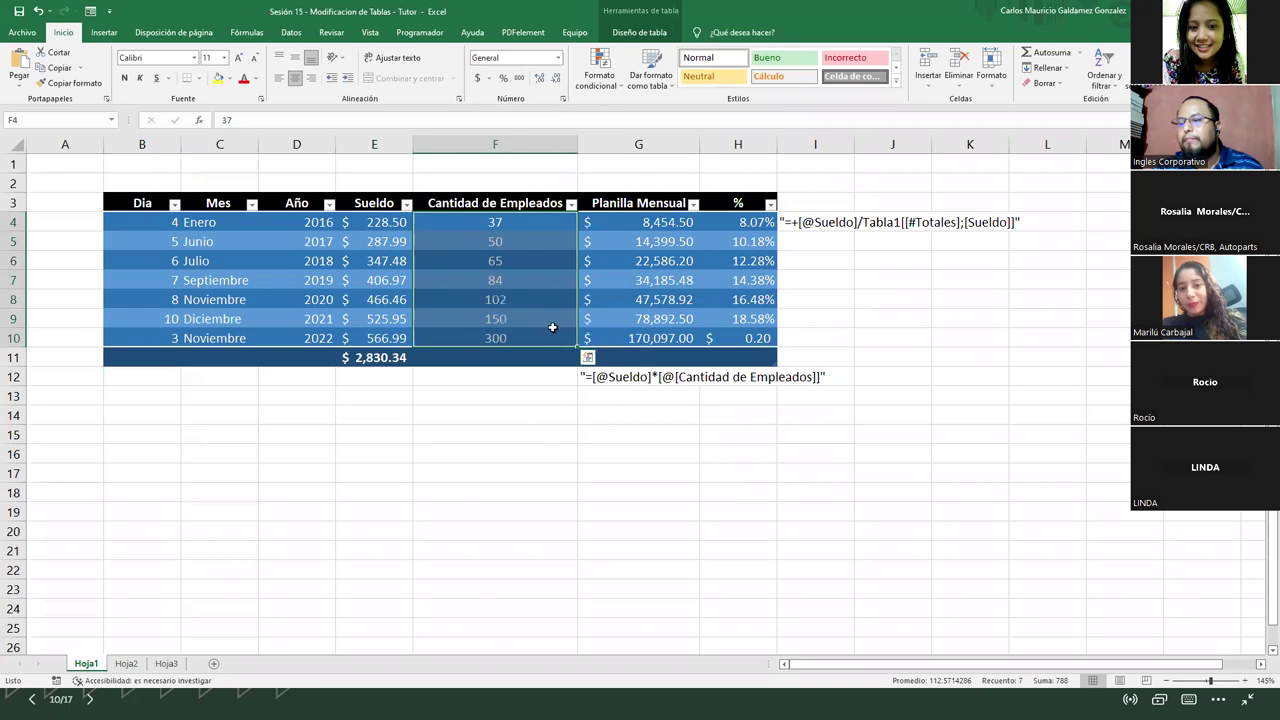
click(548, 338)
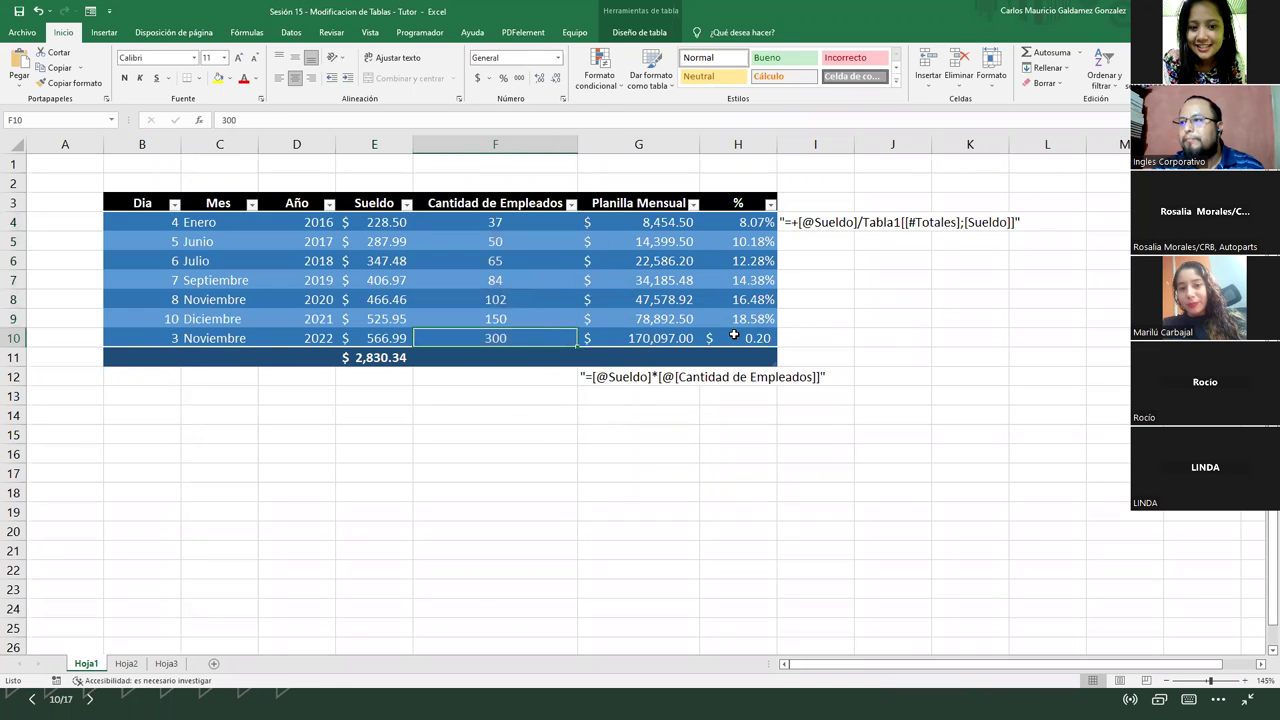
Step: Format the new record's % value as a percentage and show H4:H10 with one decimal place
click(736, 338)
click(503, 79)
drag(722, 224, 735, 340)
click(556, 79)
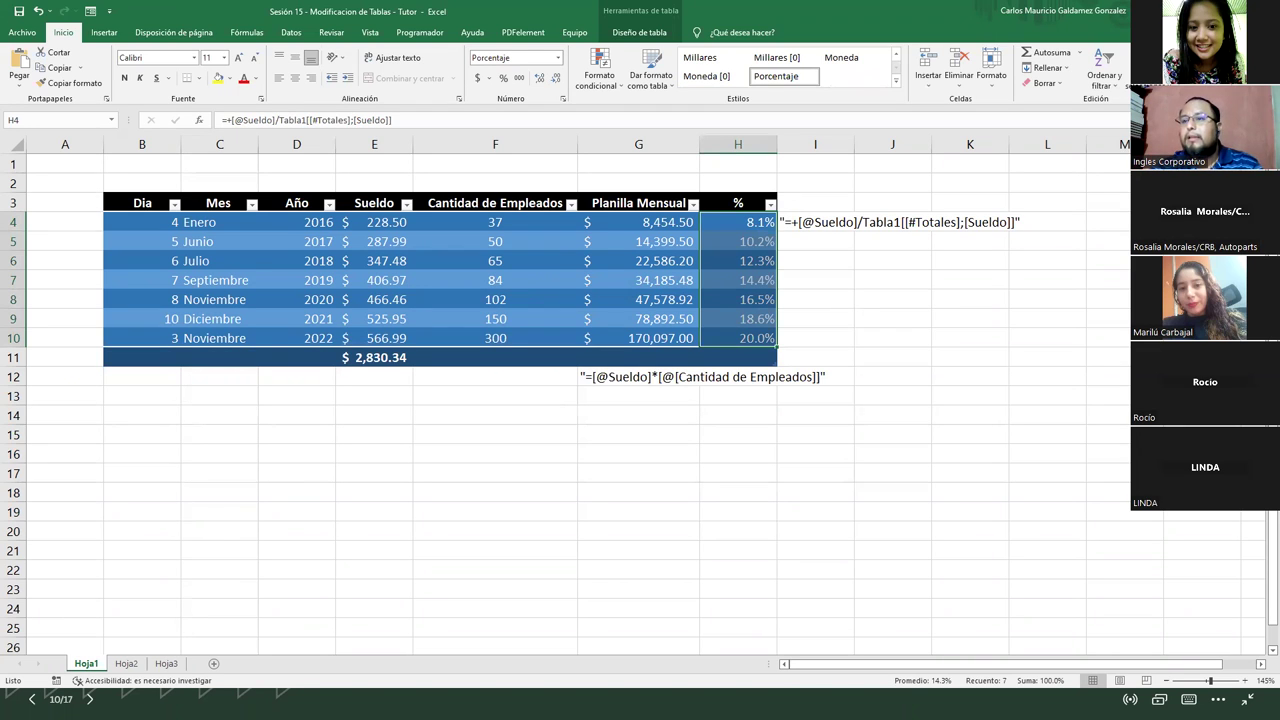
click(249, 278)
drag(140, 338, 757, 338)
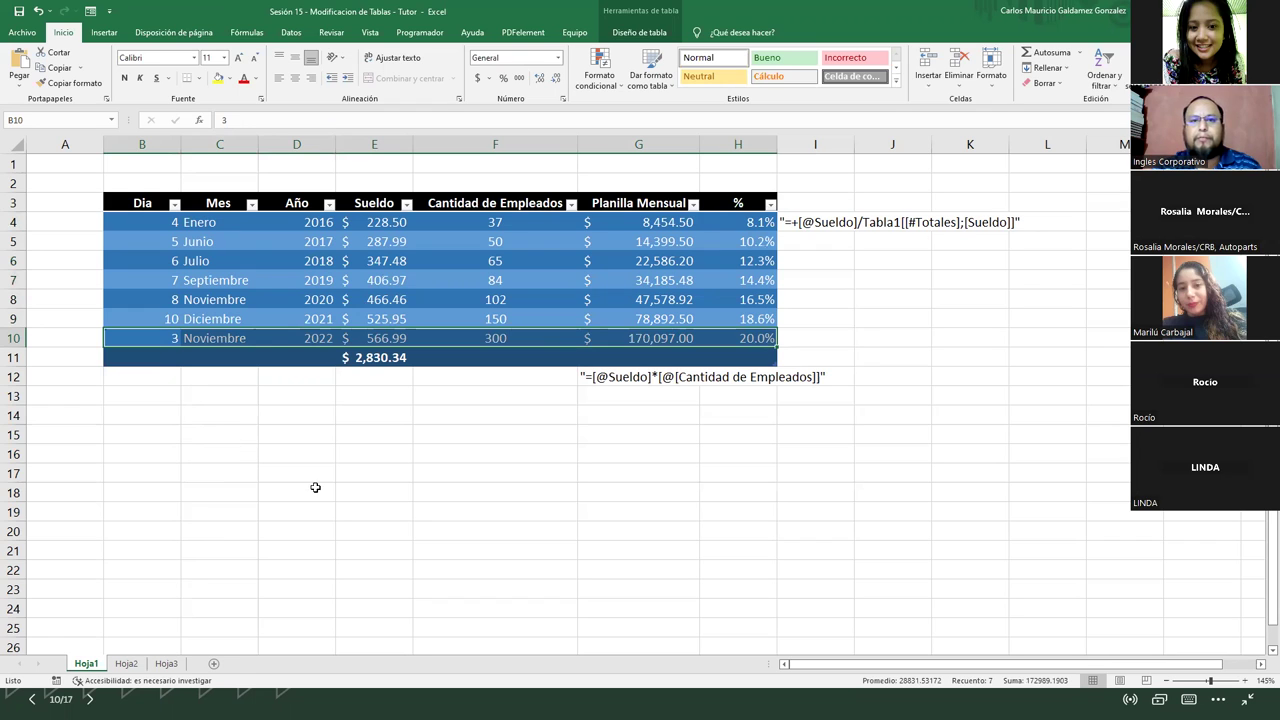
click(140, 343)
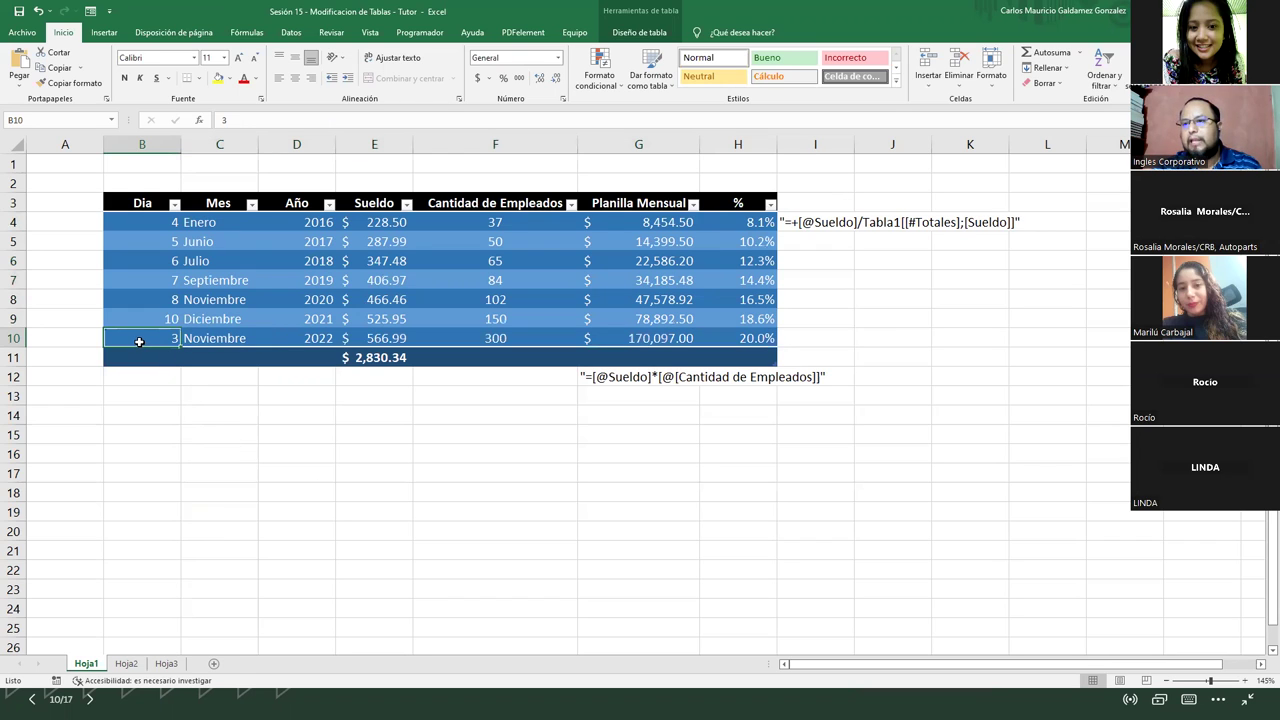
drag(152, 222, 759, 319)
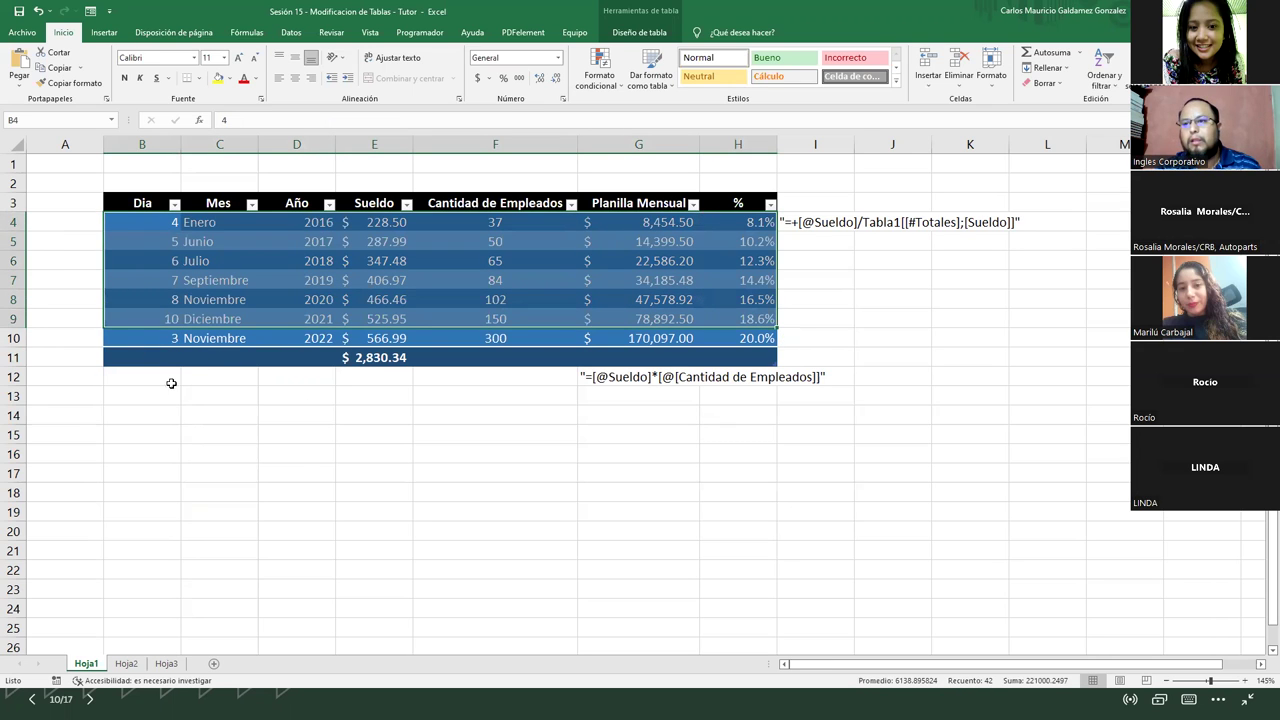
Step: Delete the Dia 3, Noviembre 2022 record from the Hoja1 table through its data form and check the % column
click(151, 340)
key(alt+4)
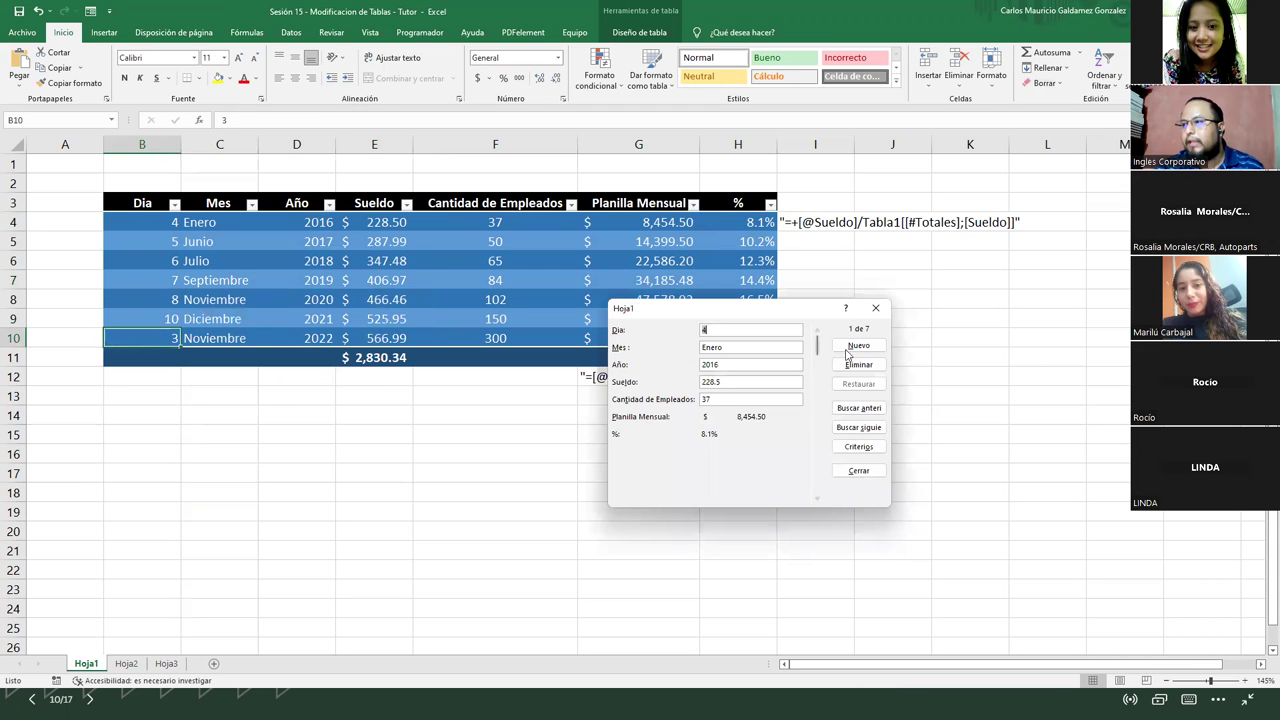
drag(818, 346, 818, 486)
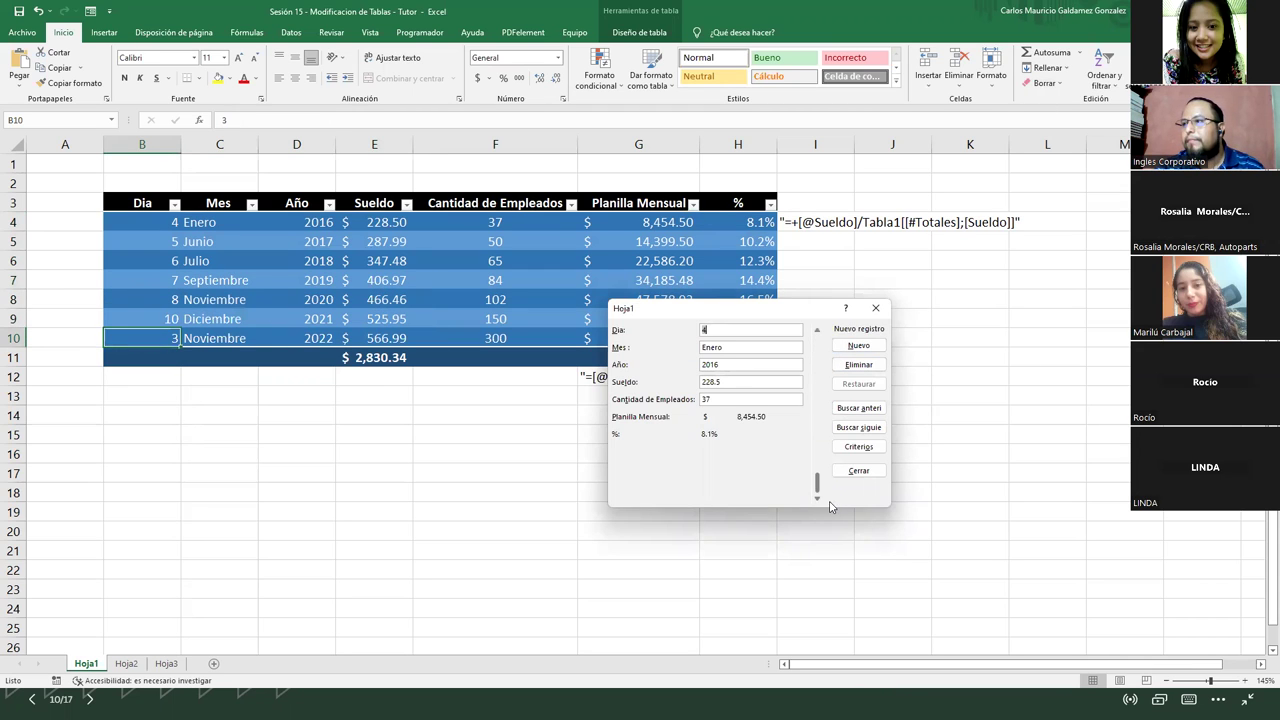
click(817, 332)
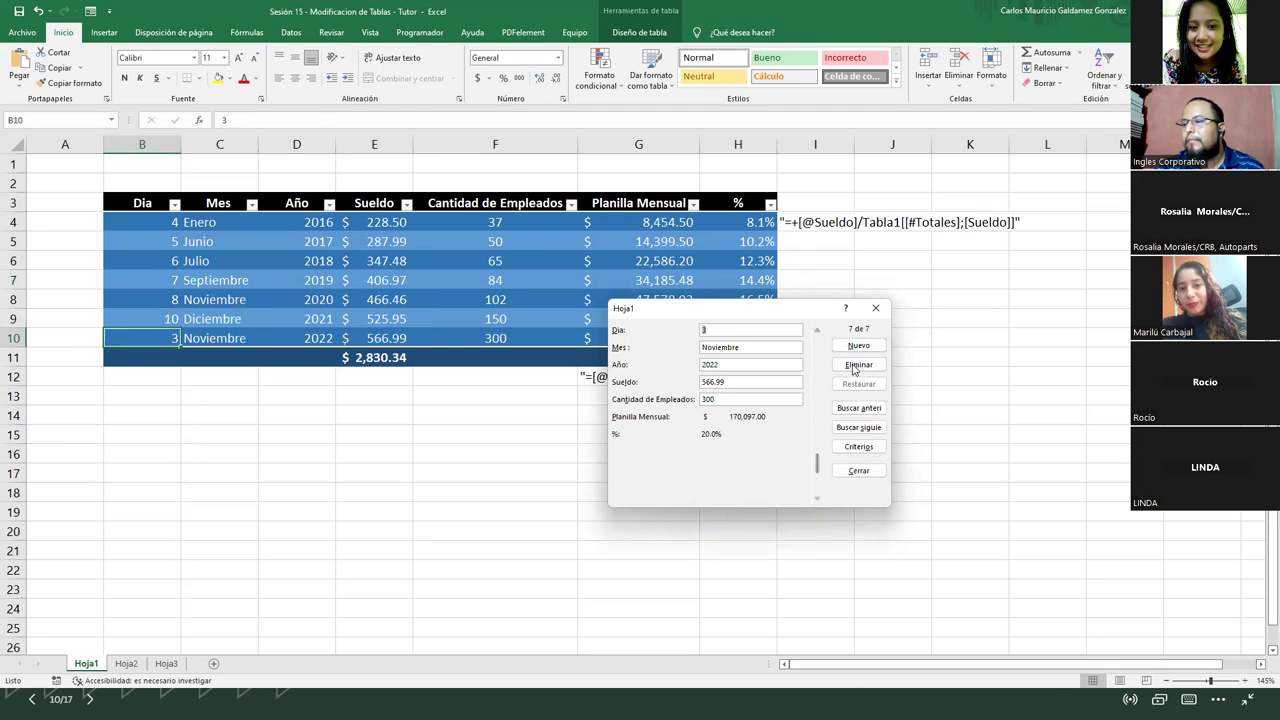
click(856, 368)
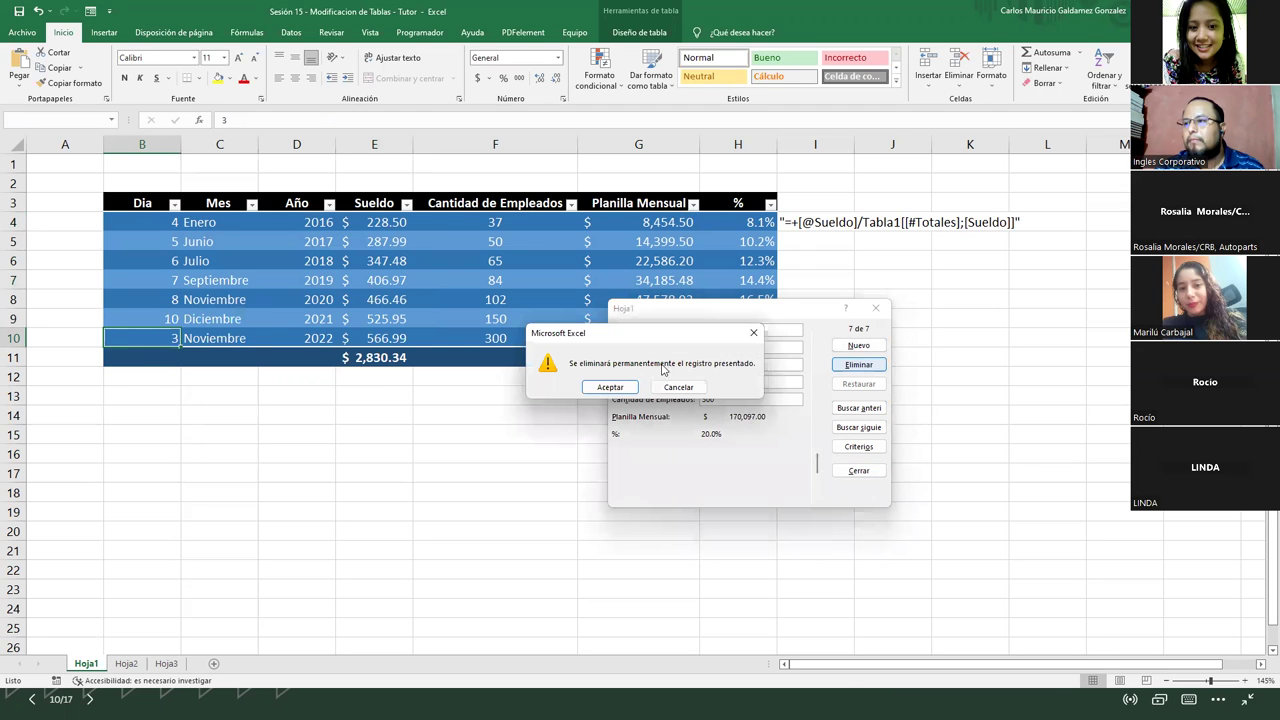
click(614, 389)
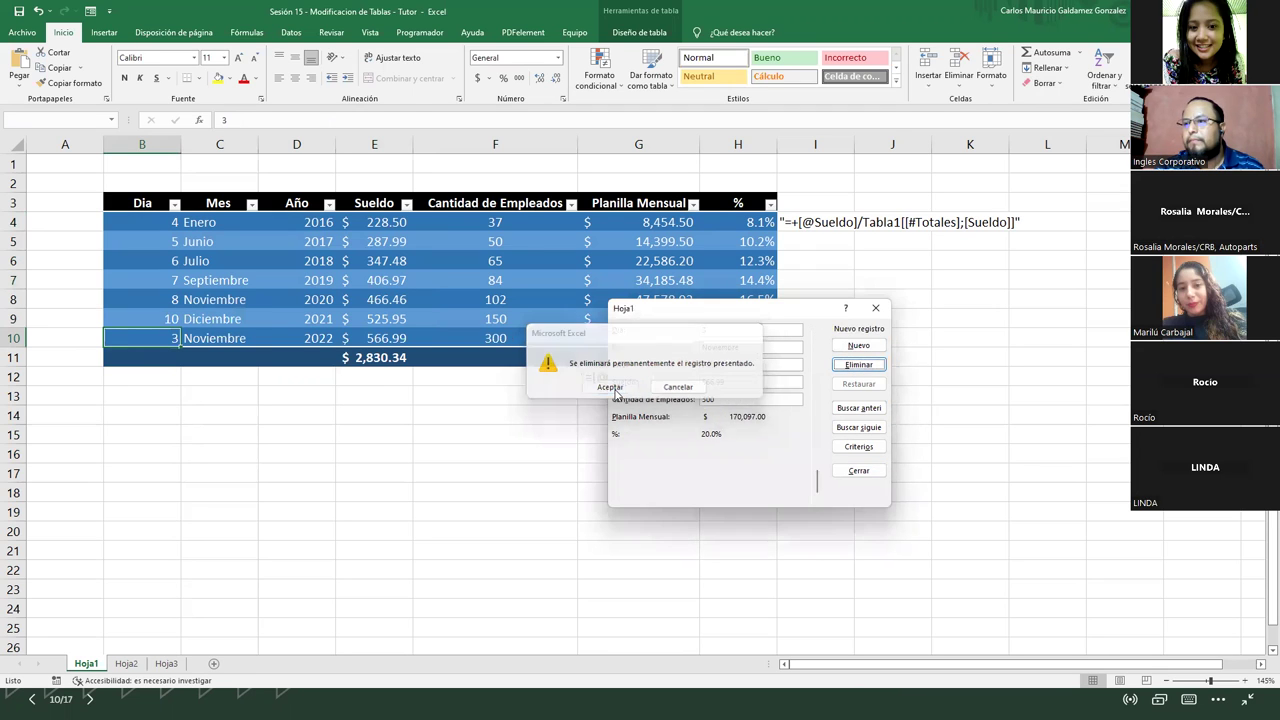
click(875, 308)
drag(736, 218, 735, 325)
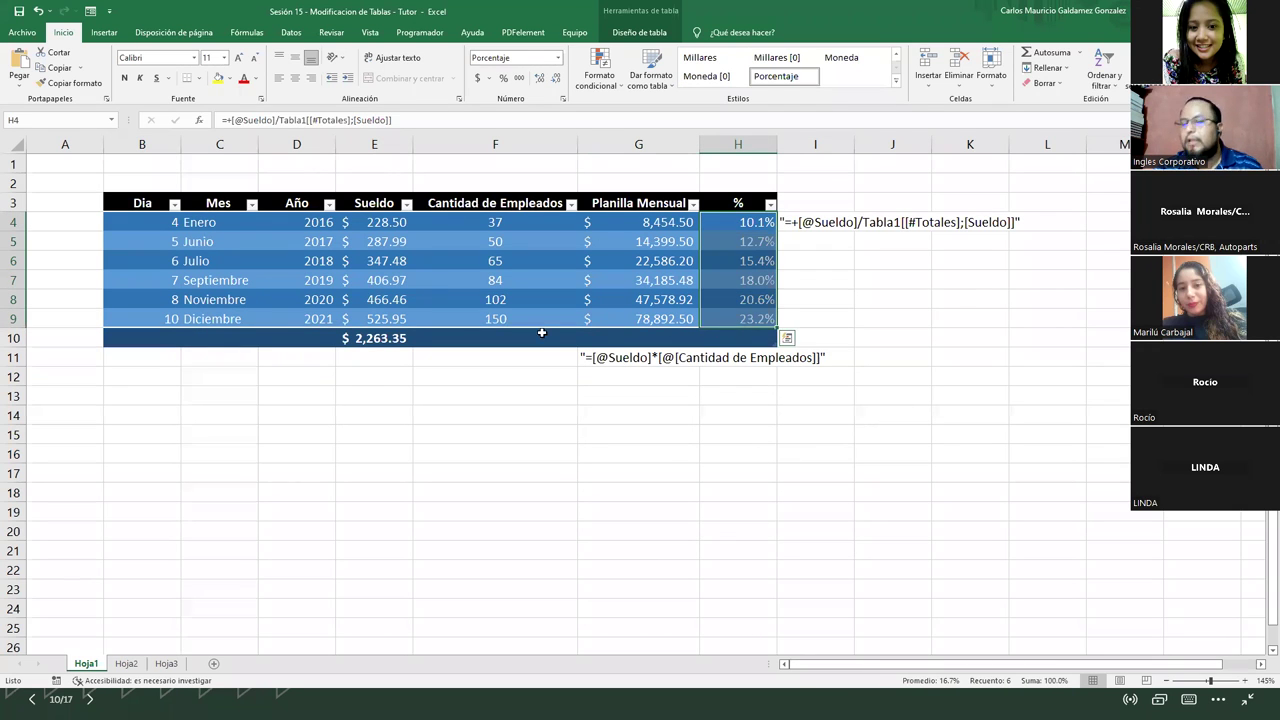
click(362, 304)
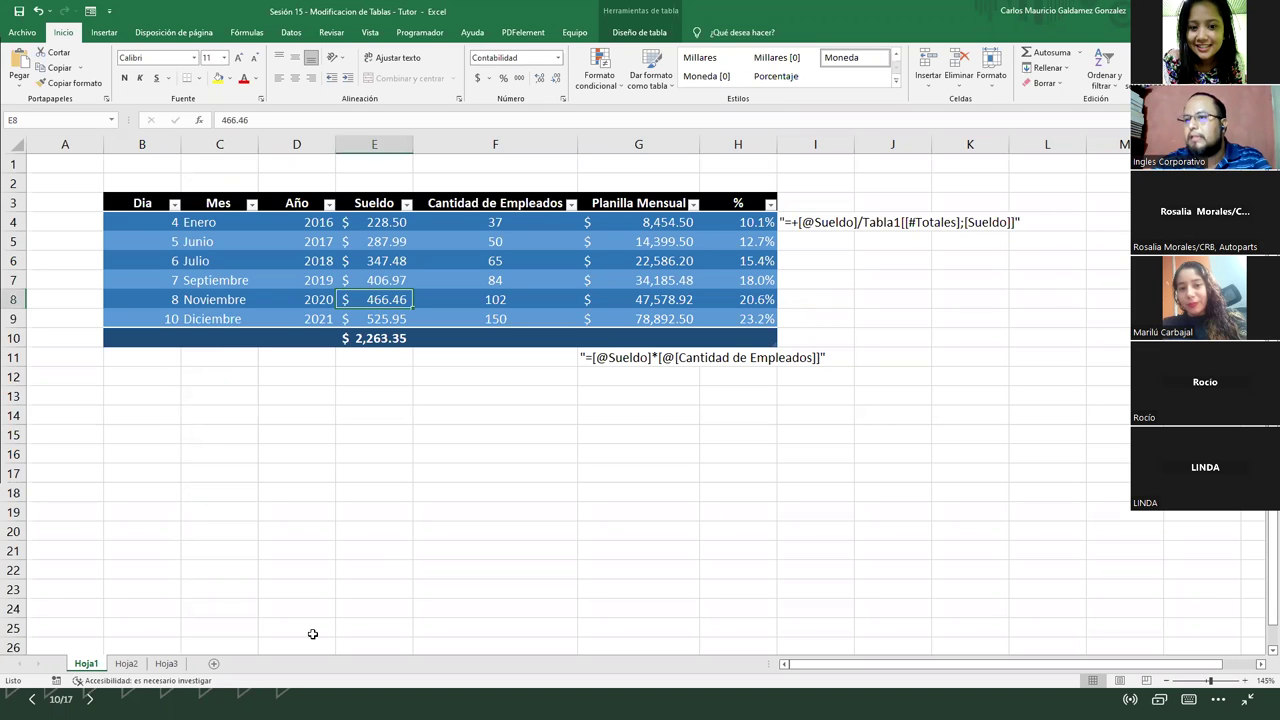
Step: Apply the table style with an orange header and blue banded rows to the materials table on Hoja3
click(127, 665)
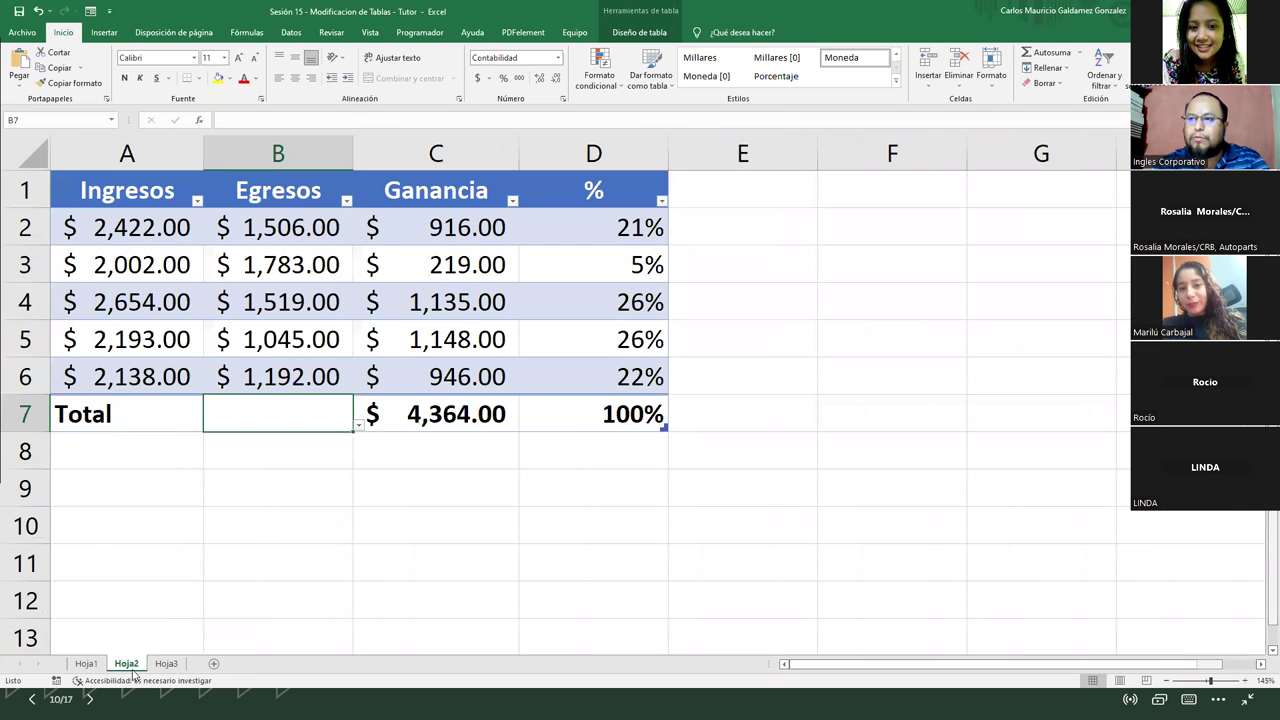
click(166, 664)
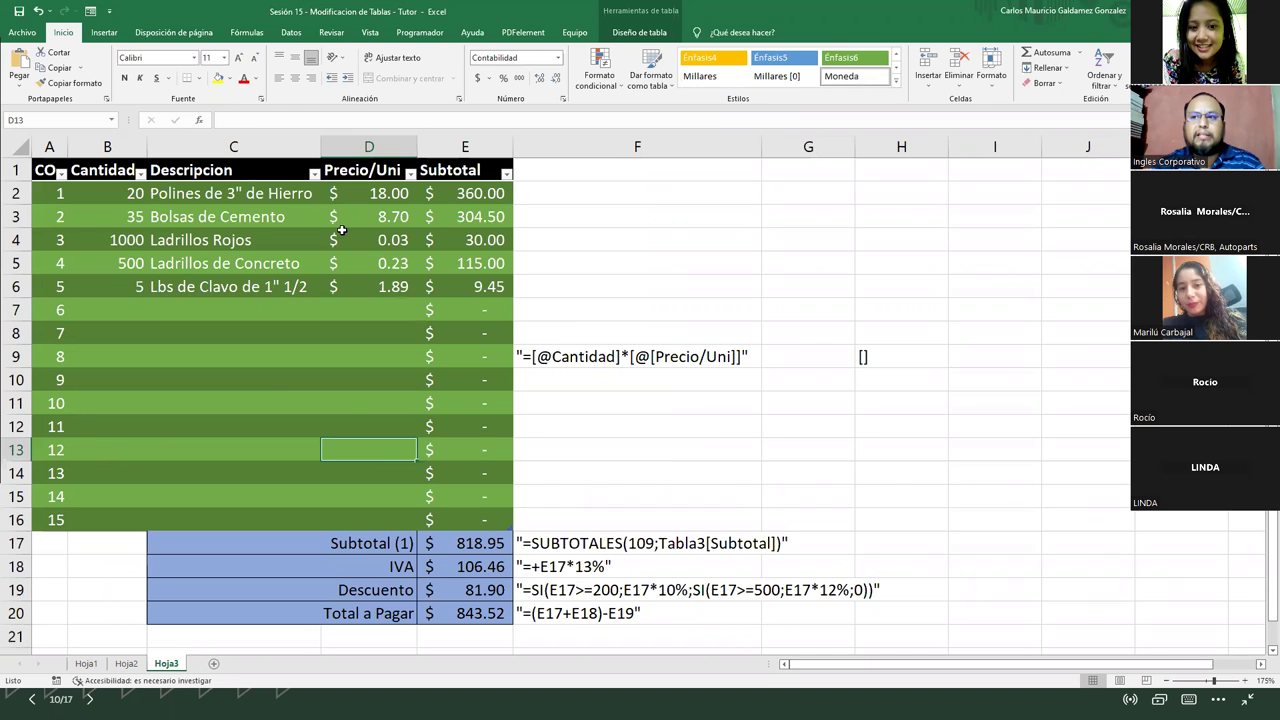
click(153, 316)
drag(57, 195, 490, 520)
click(344, 444)
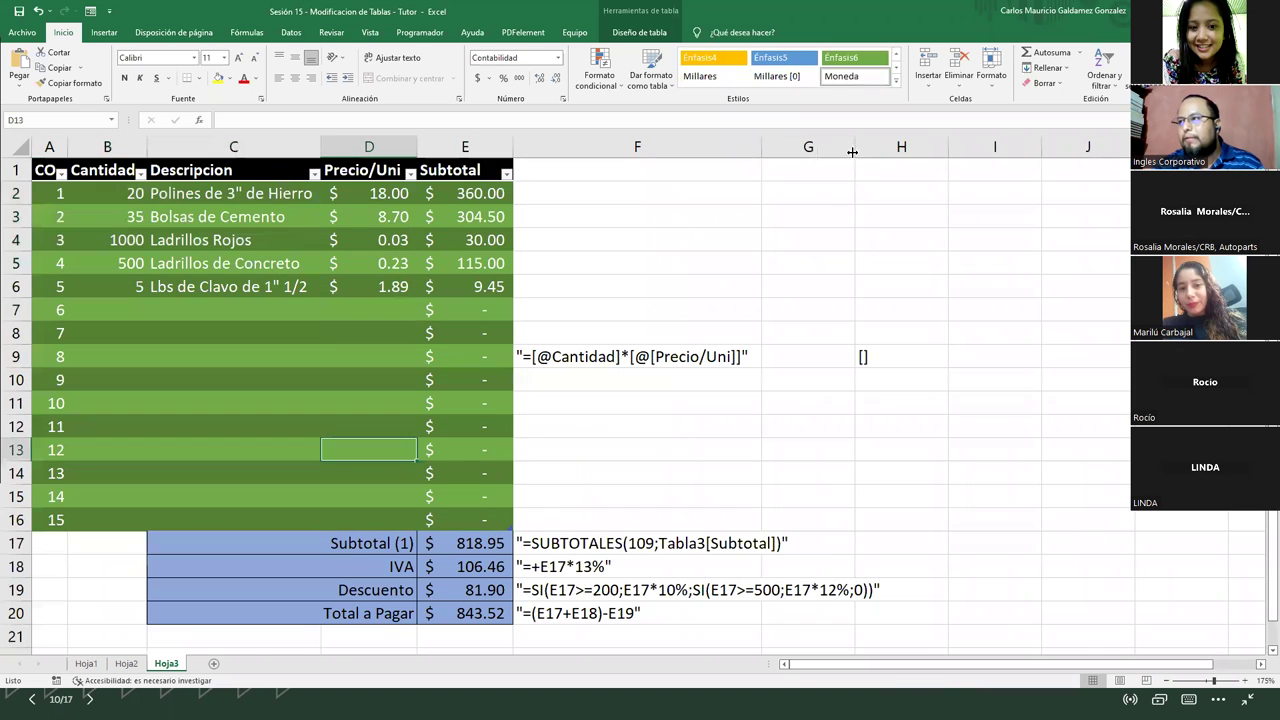
click(643, 38)
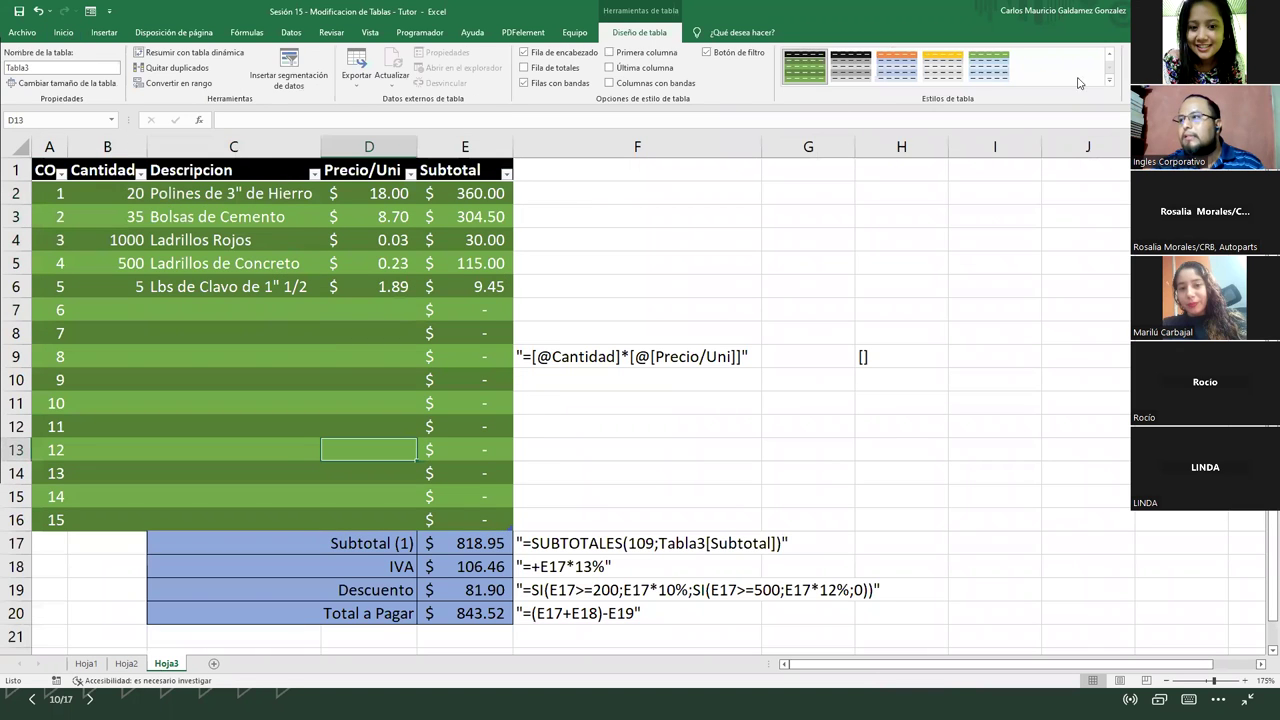
click(898, 66)
Step: Examine the IVA, Descuento and Total a Pagar rows below the table and the formulas noted beside them
click(331, 562)
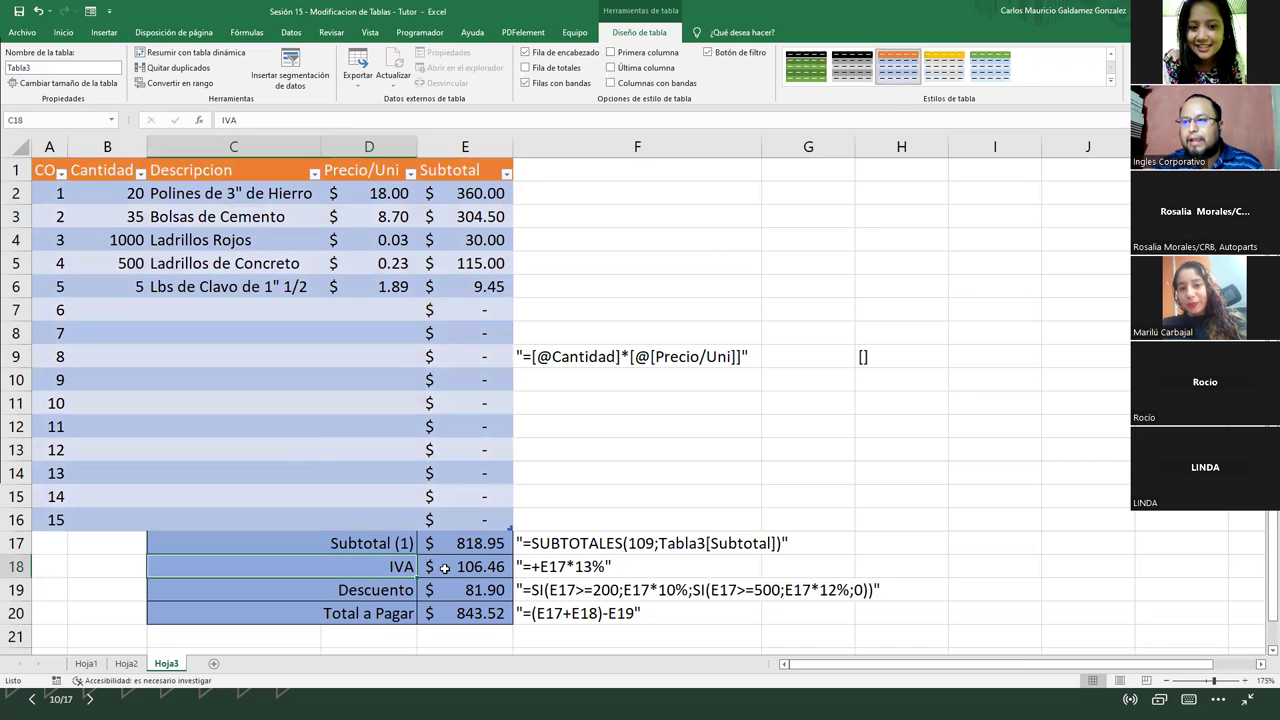
click(391, 594)
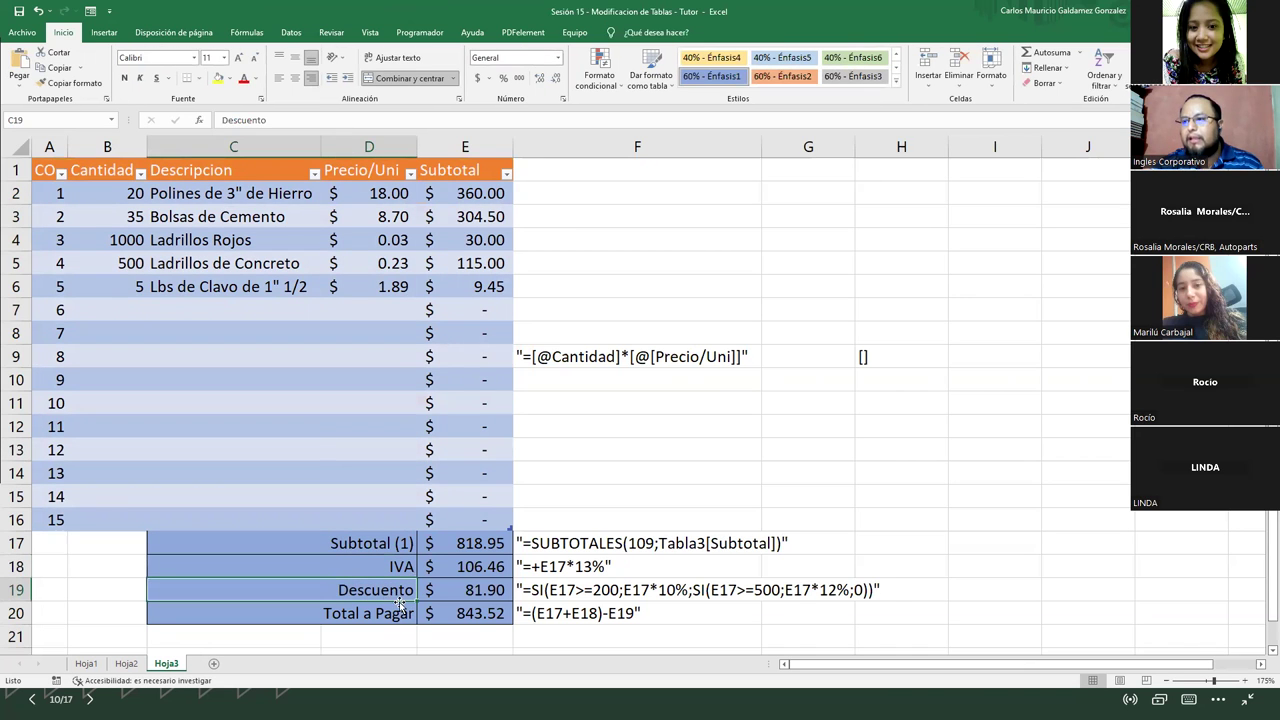
click(455, 584)
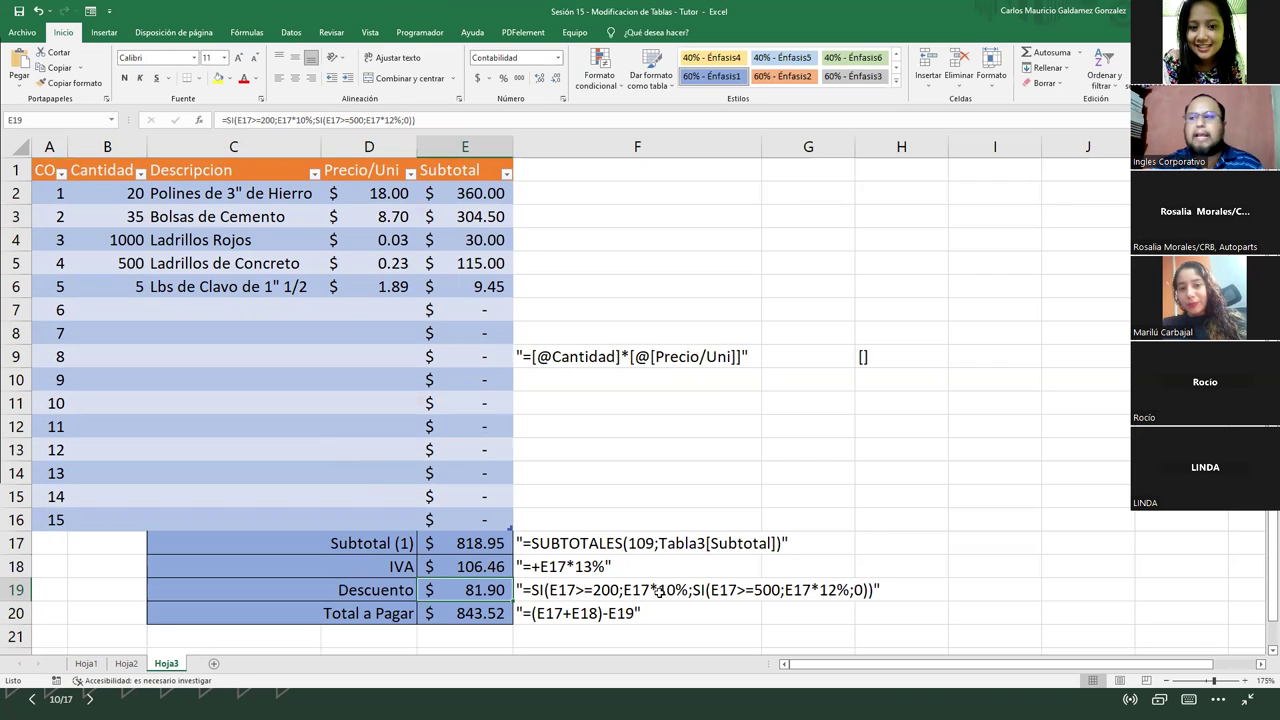
double_click(692, 590)
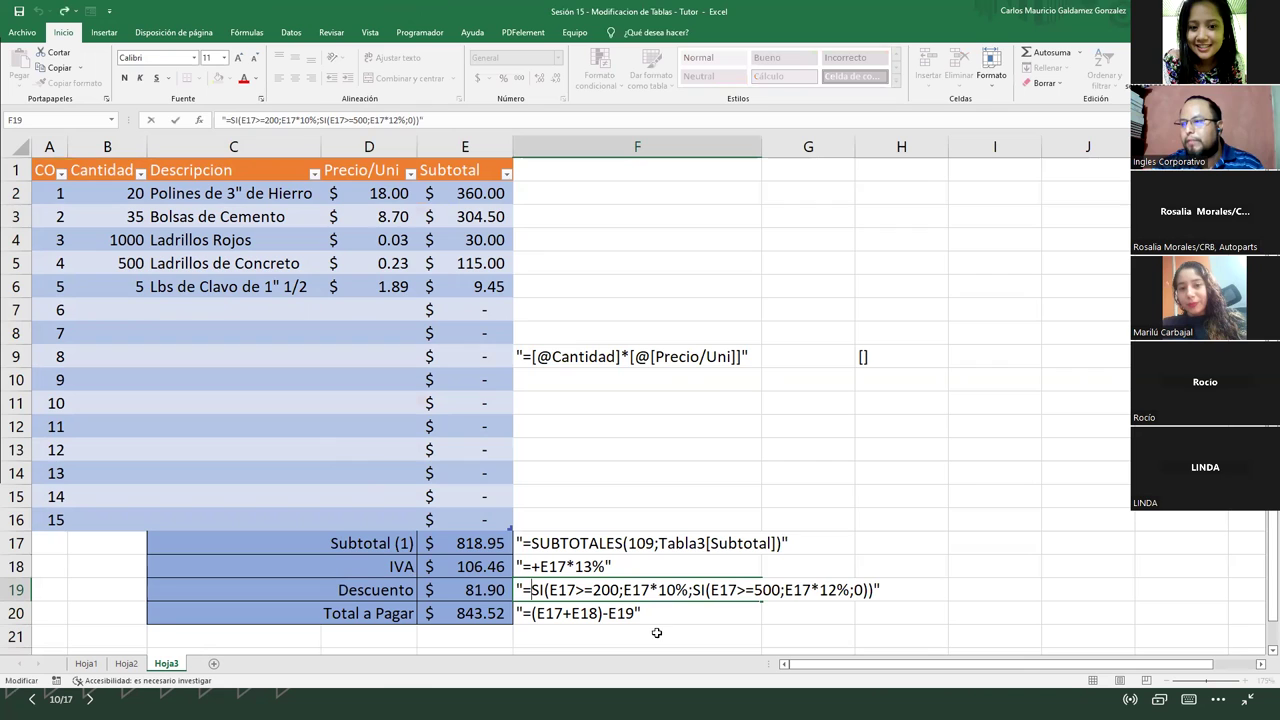
click(449, 615)
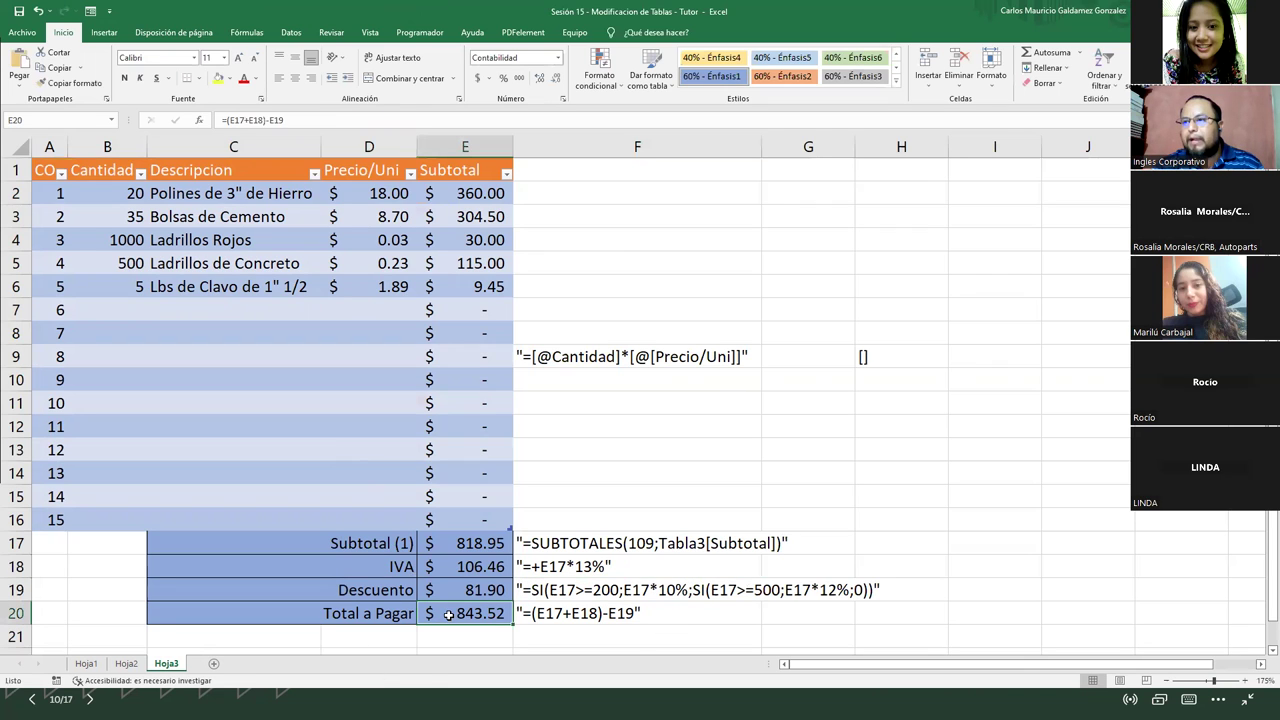
click(590, 612)
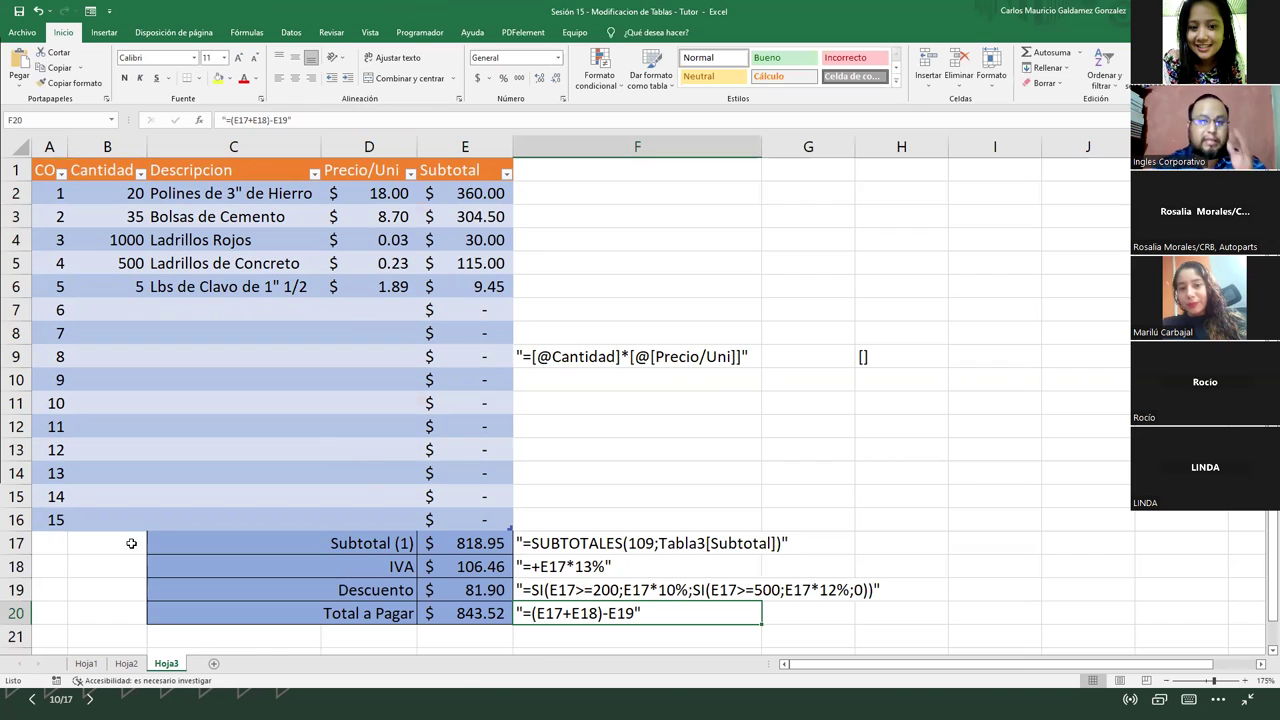
Step: Compare the Subtotal column E2:E16 with its structured-reference formula noted in F9
click(580, 362)
drag(481, 196, 480, 516)
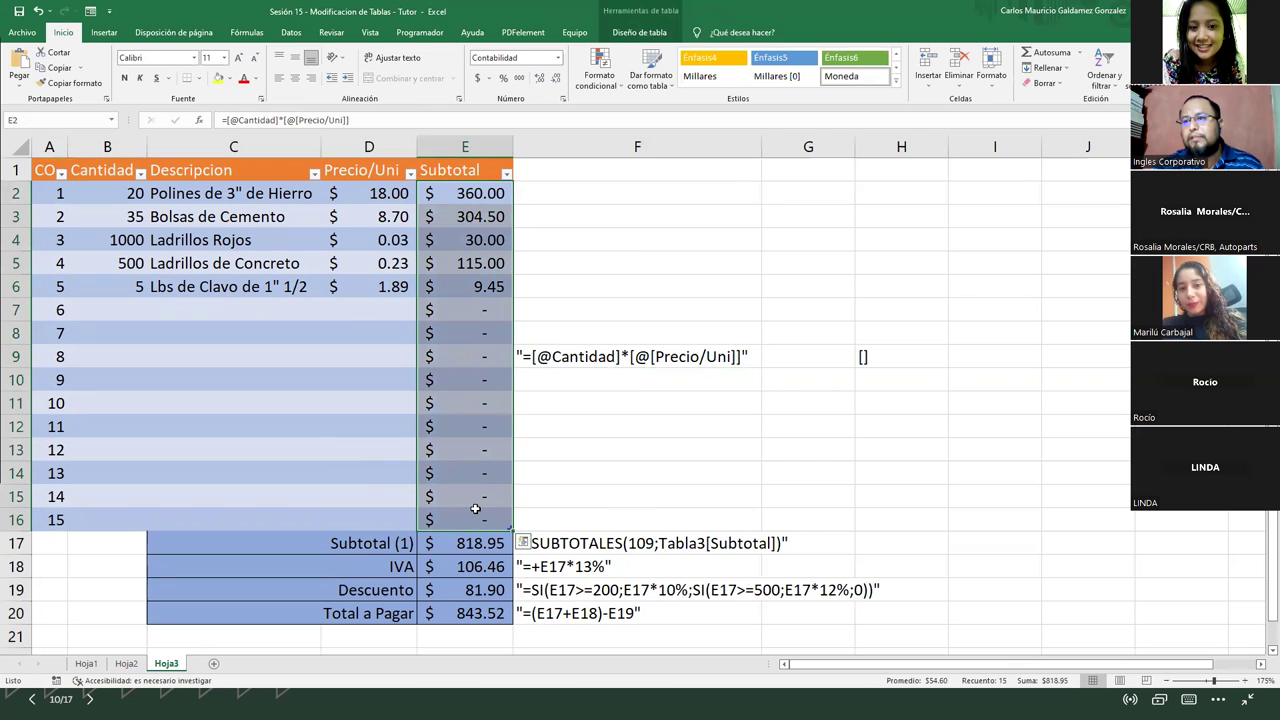
click(558, 362)
drag(456, 192, 476, 518)
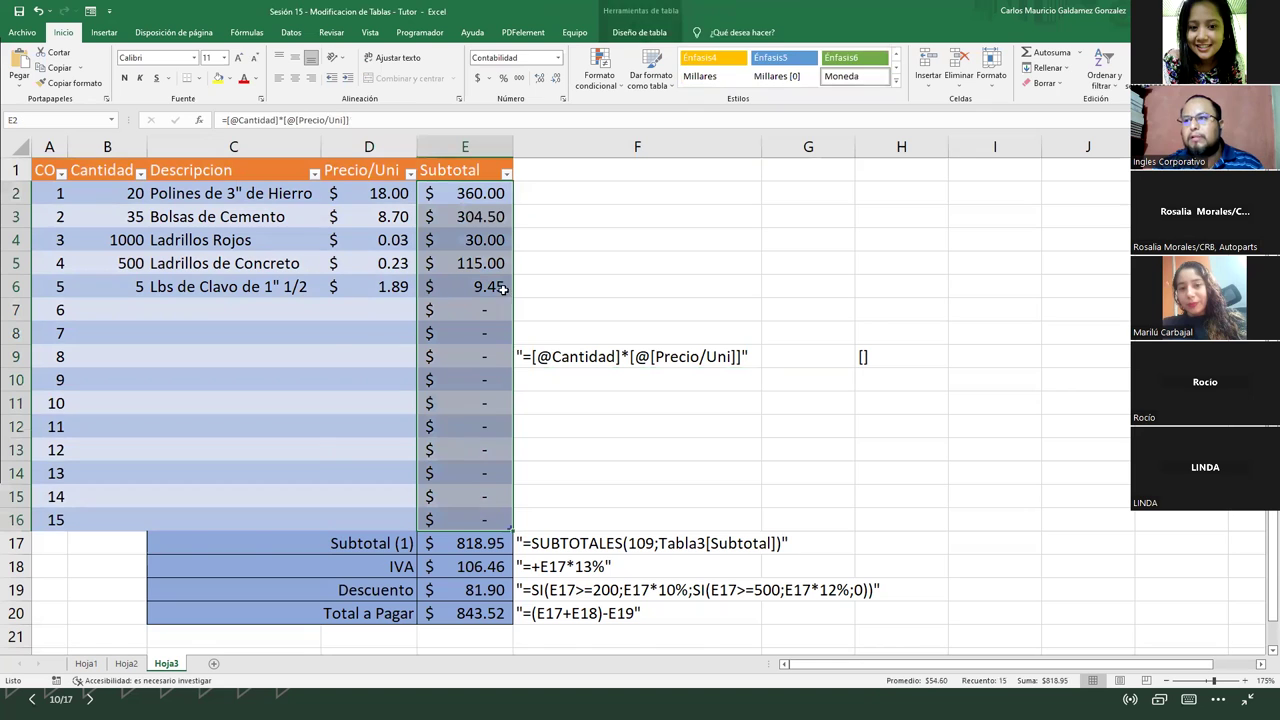
click(584, 356)
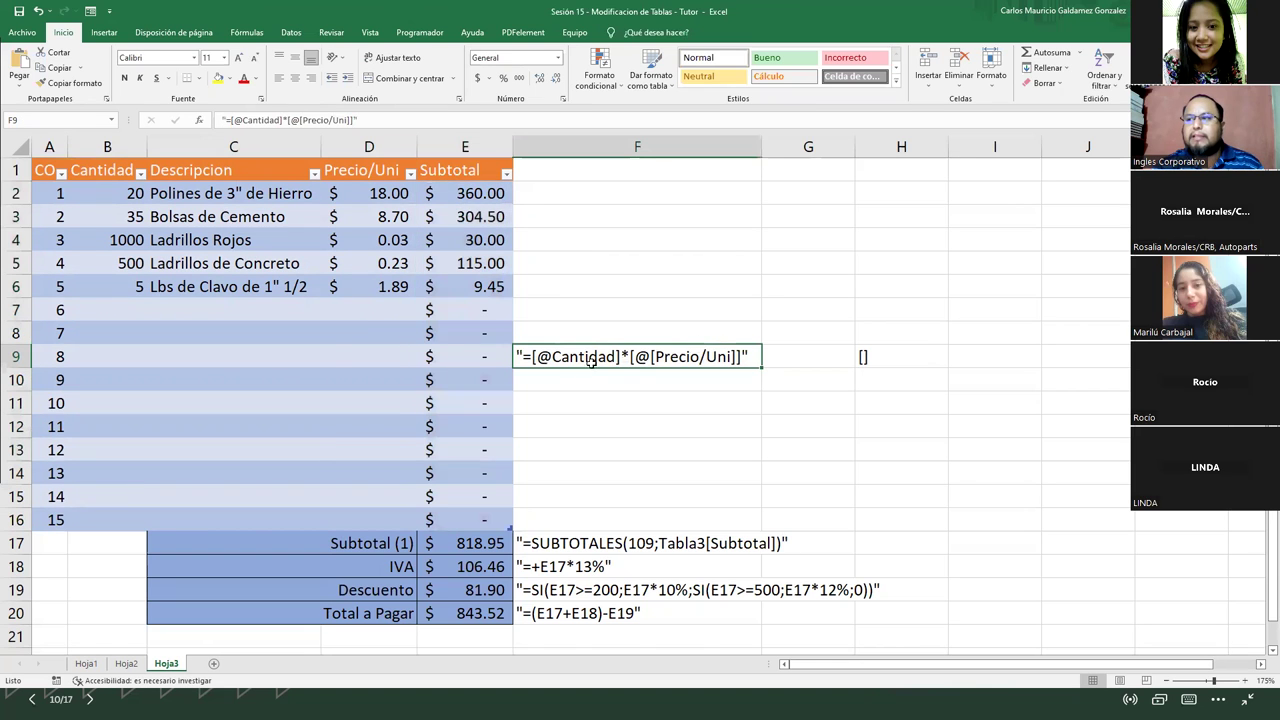
drag(457, 187, 498, 509)
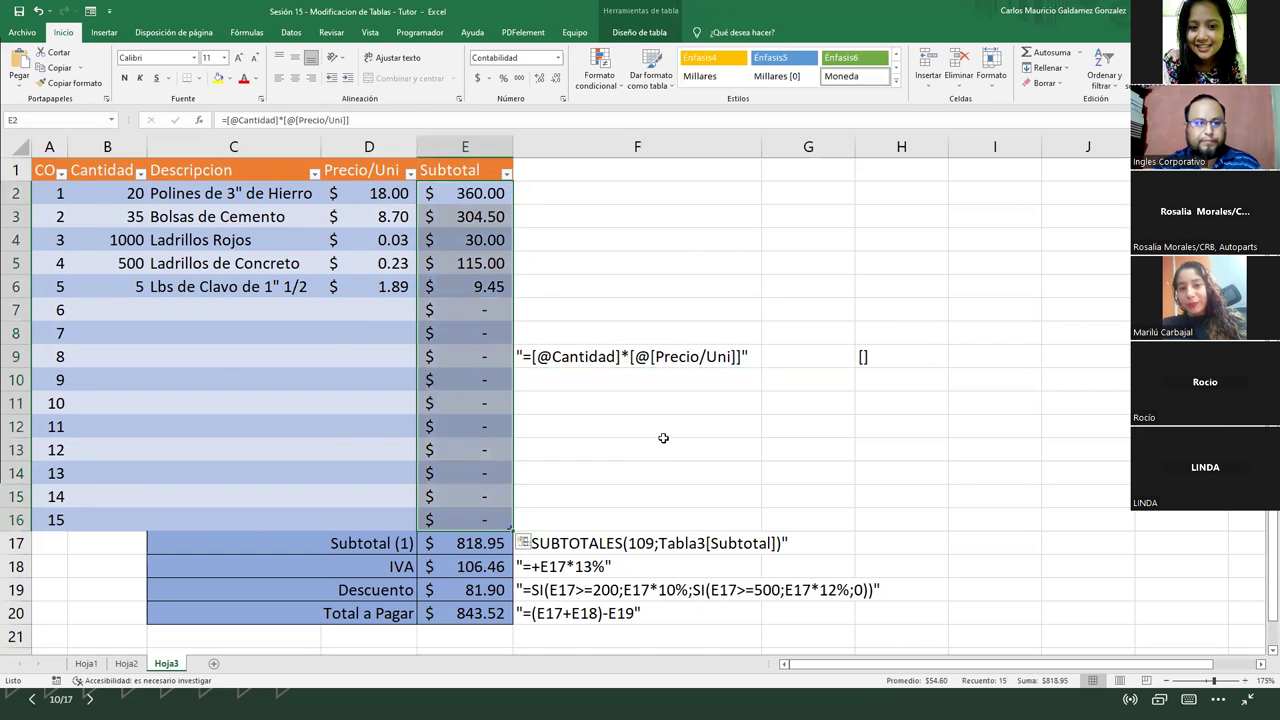
click(663, 441)
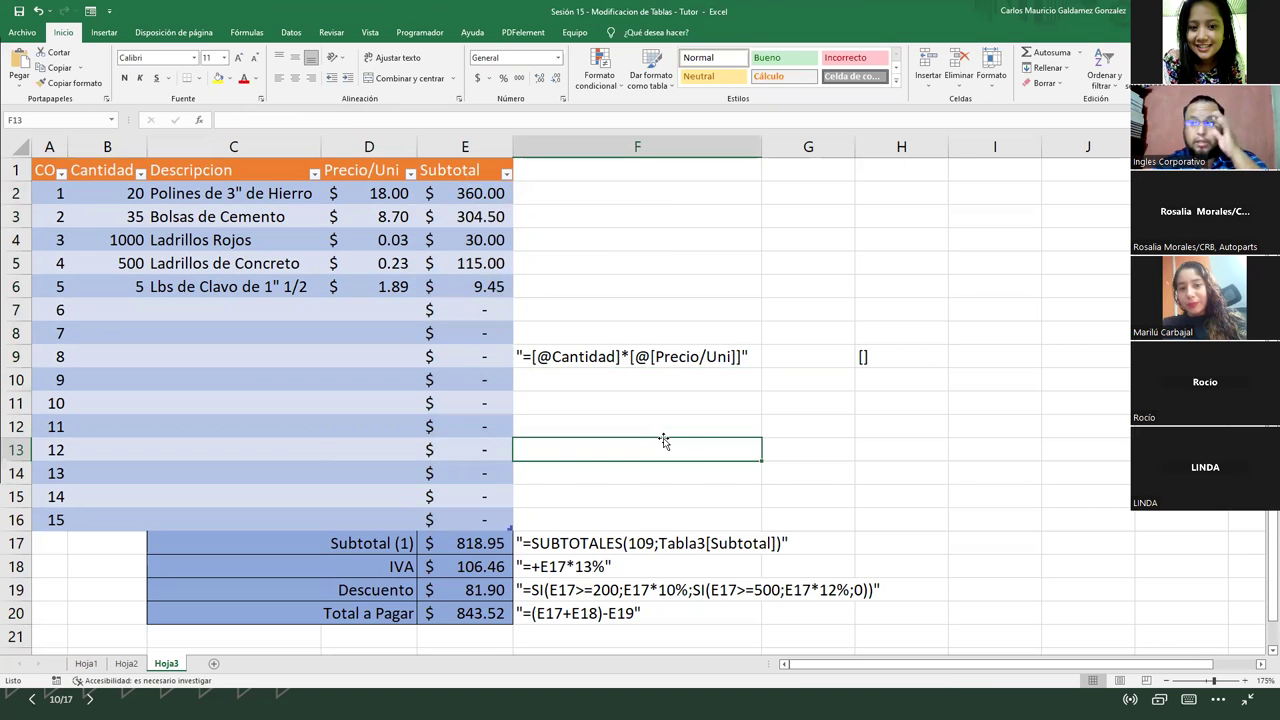
key(alt+Tab)
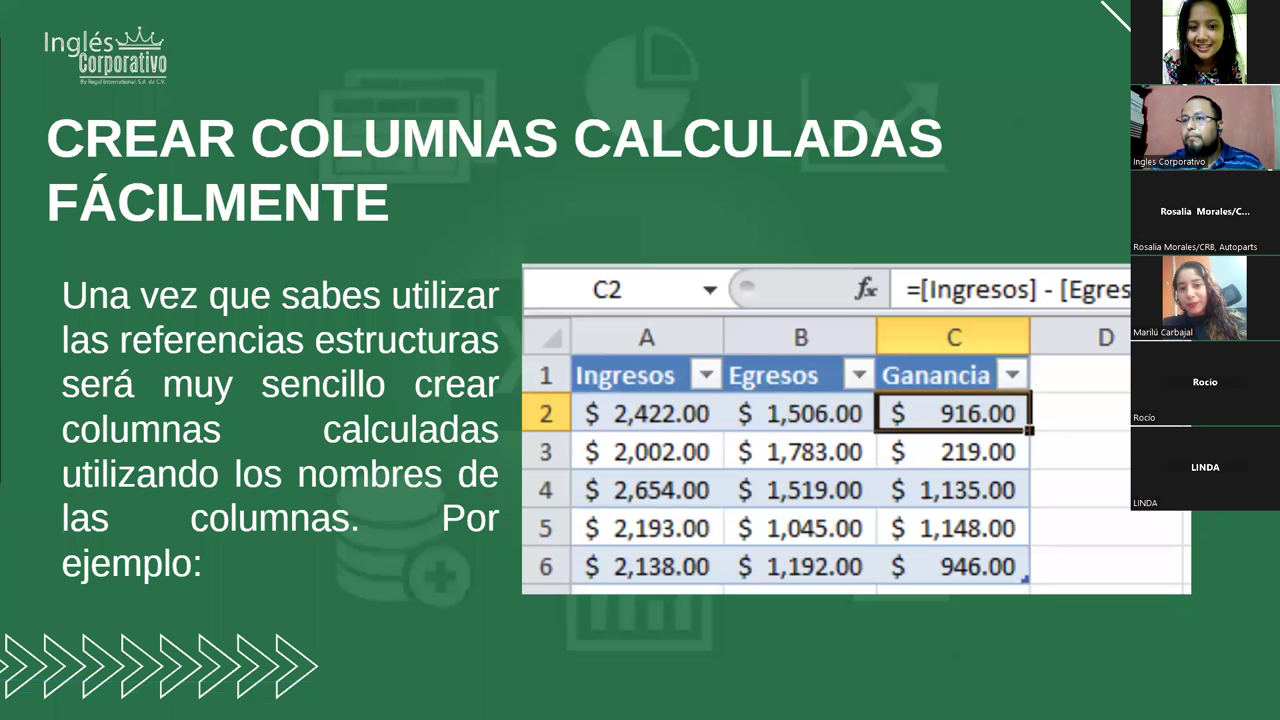
key(Right)
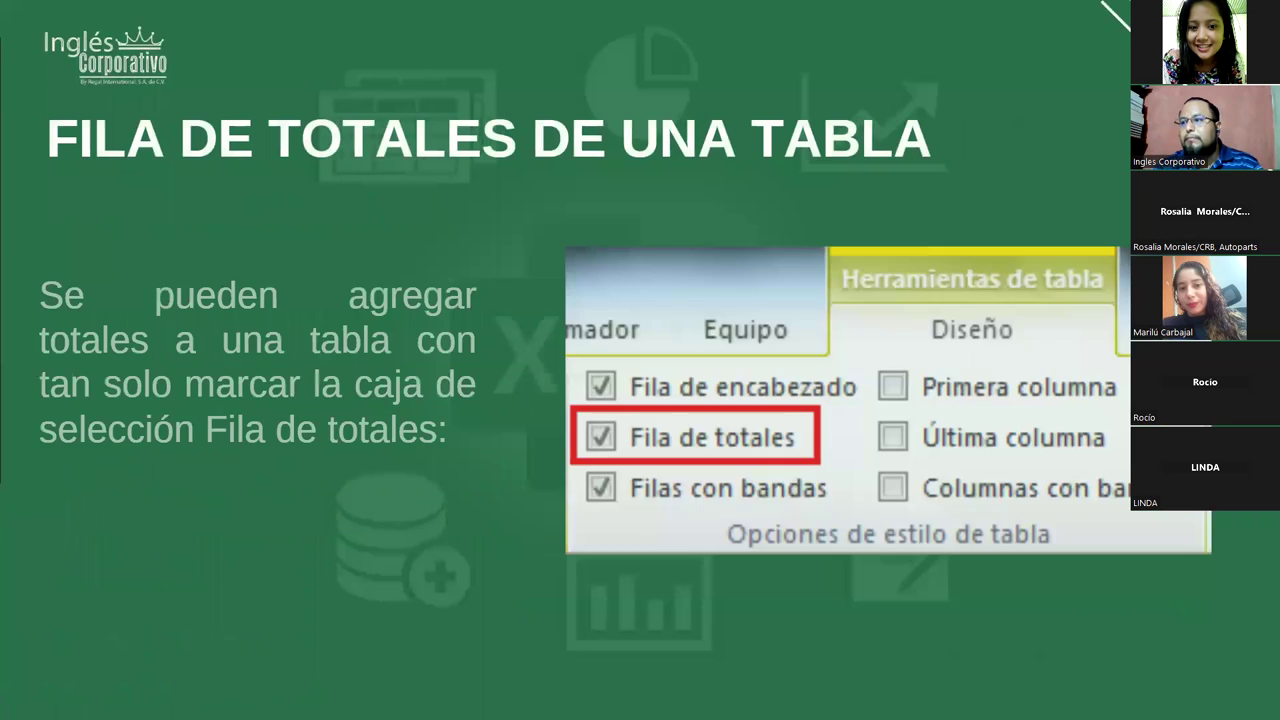
key(Right)
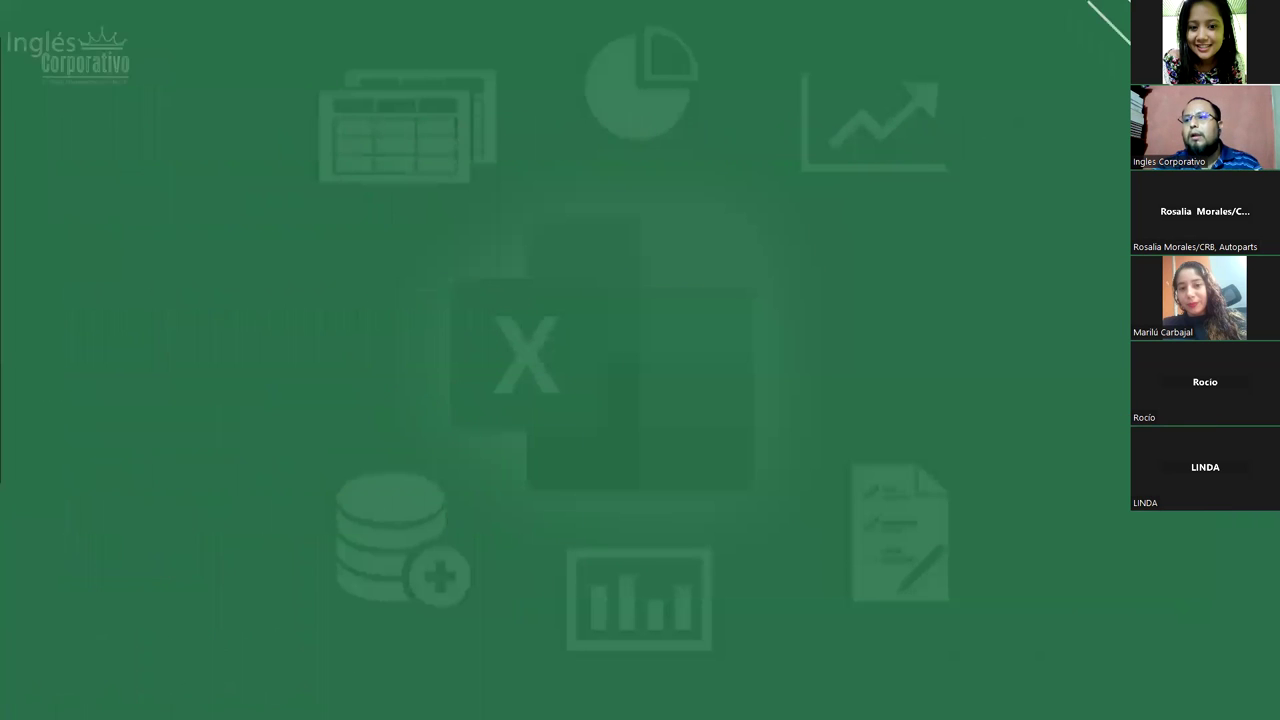
key(Right)
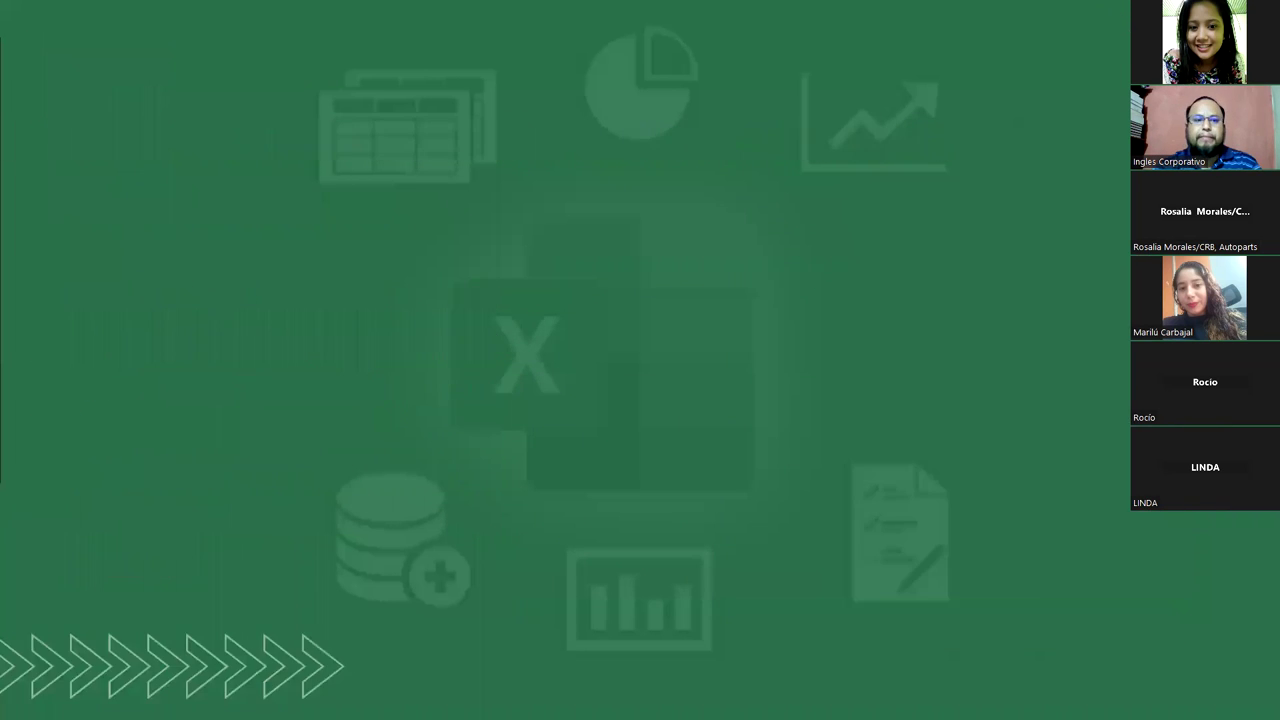
key(Right)
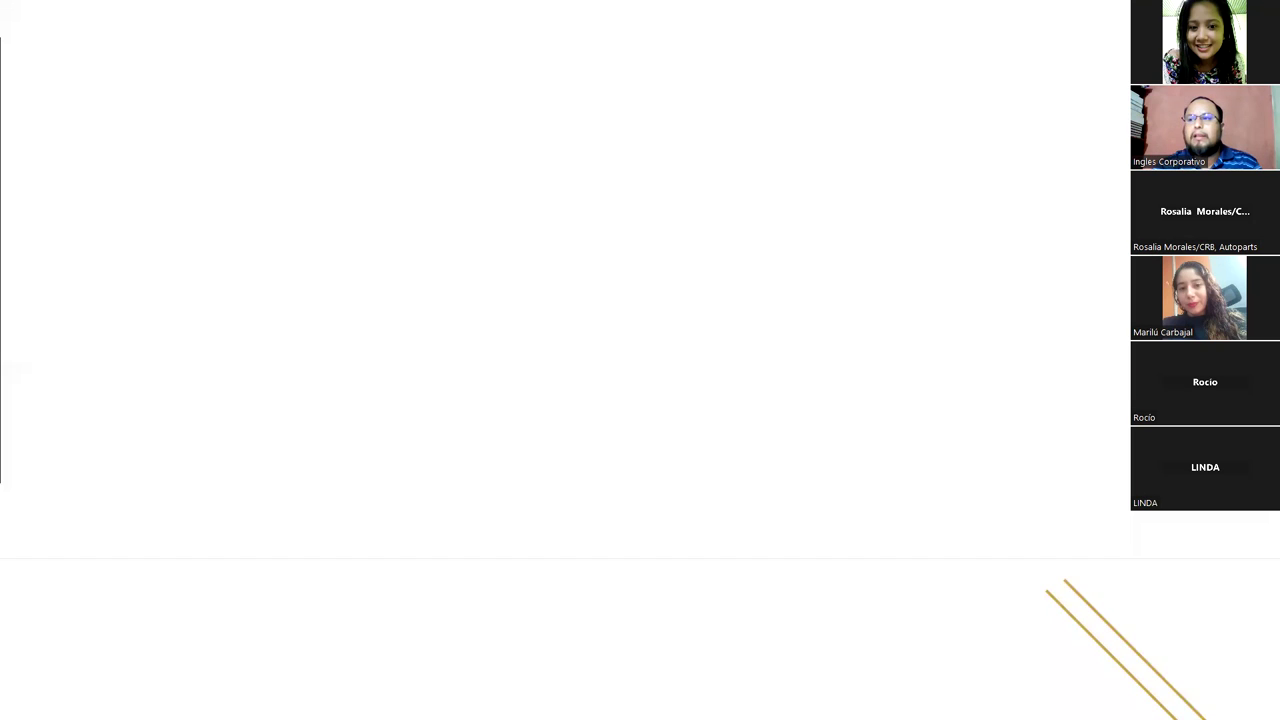
key(Right)
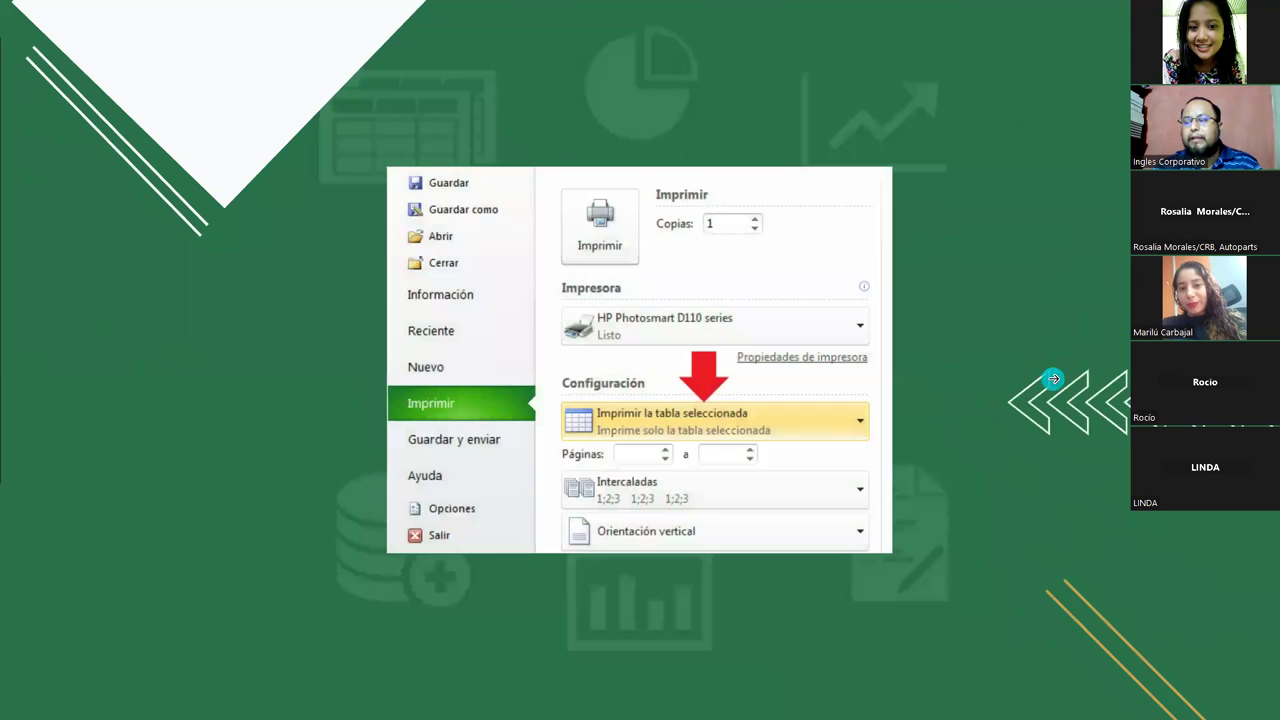
click(1048, 379)
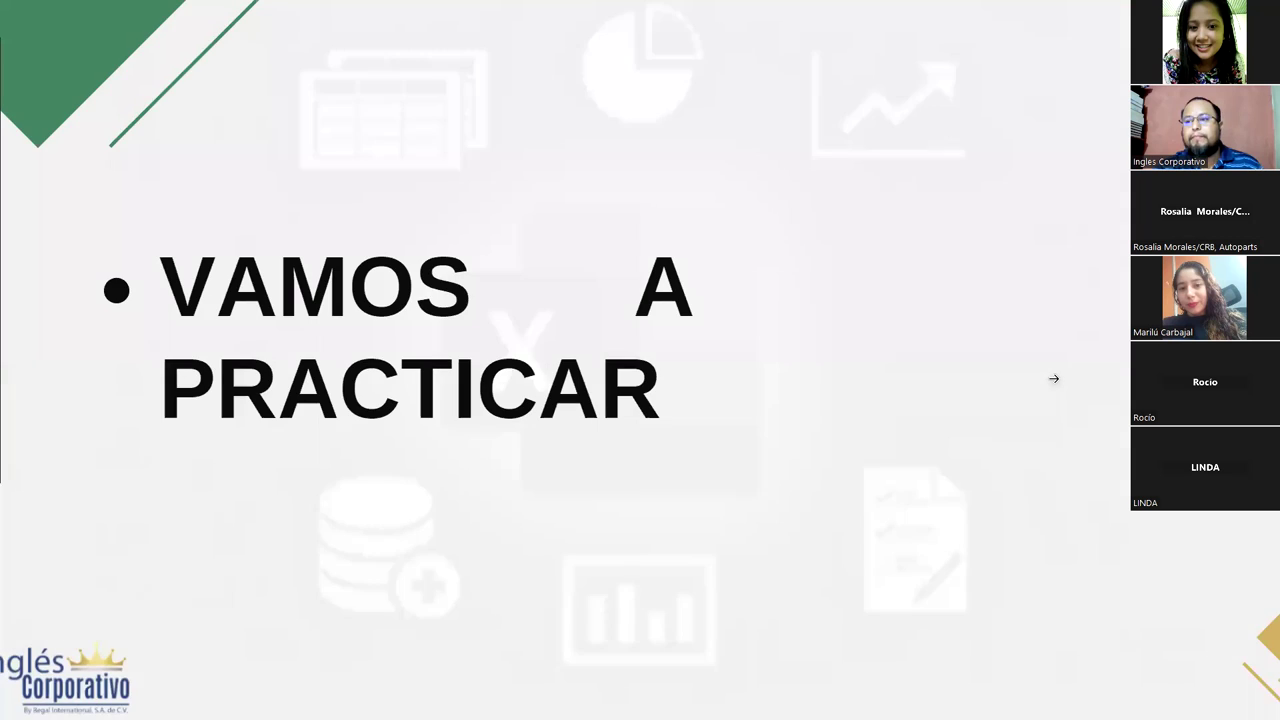
click(1053, 378)
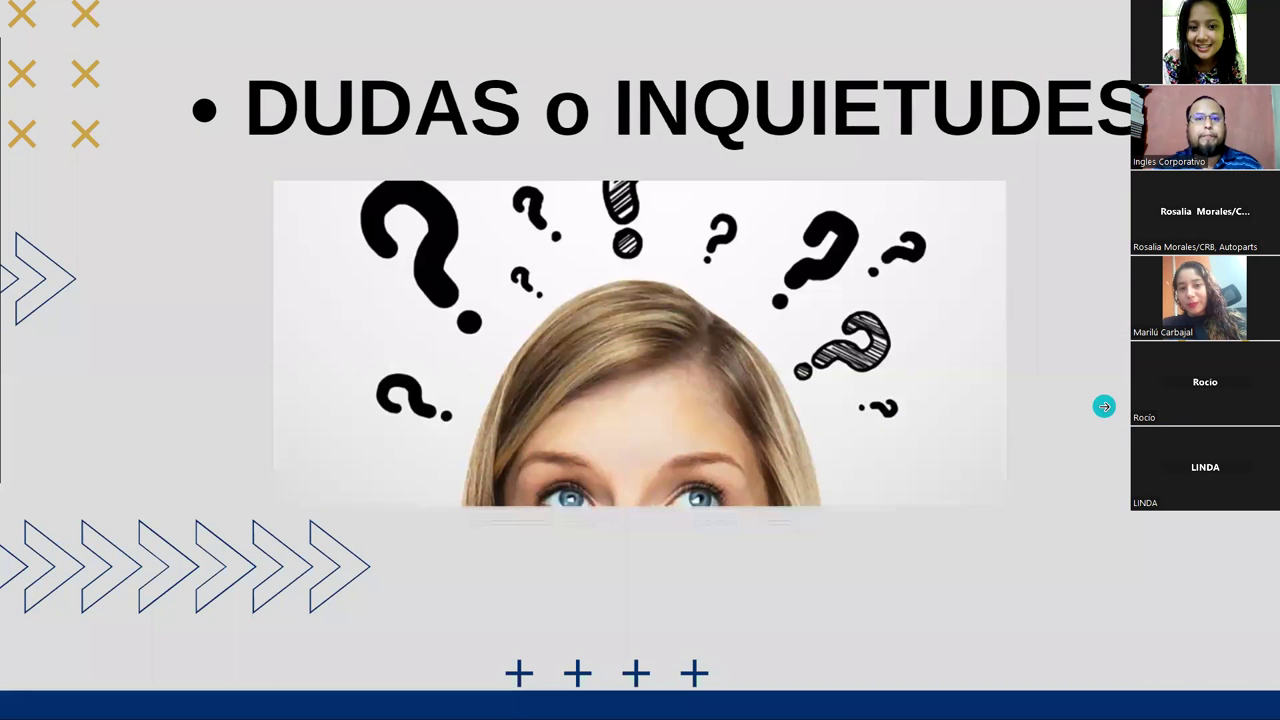
click(1104, 406)
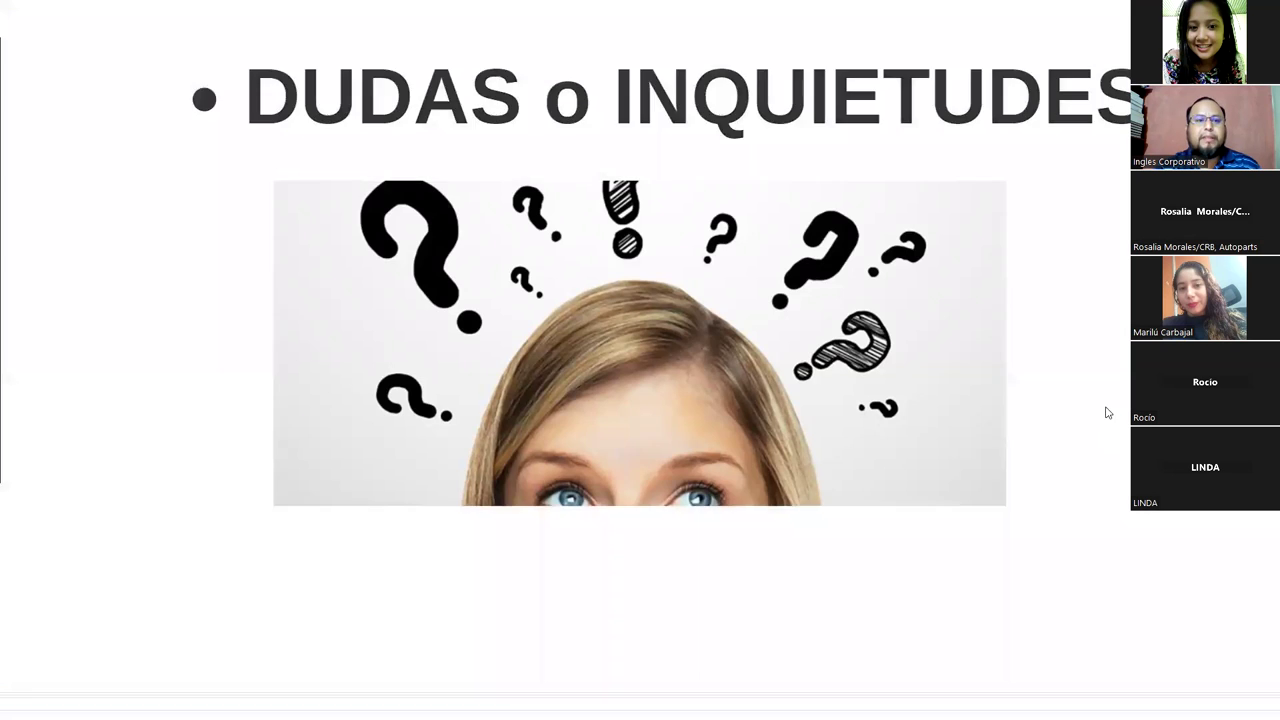